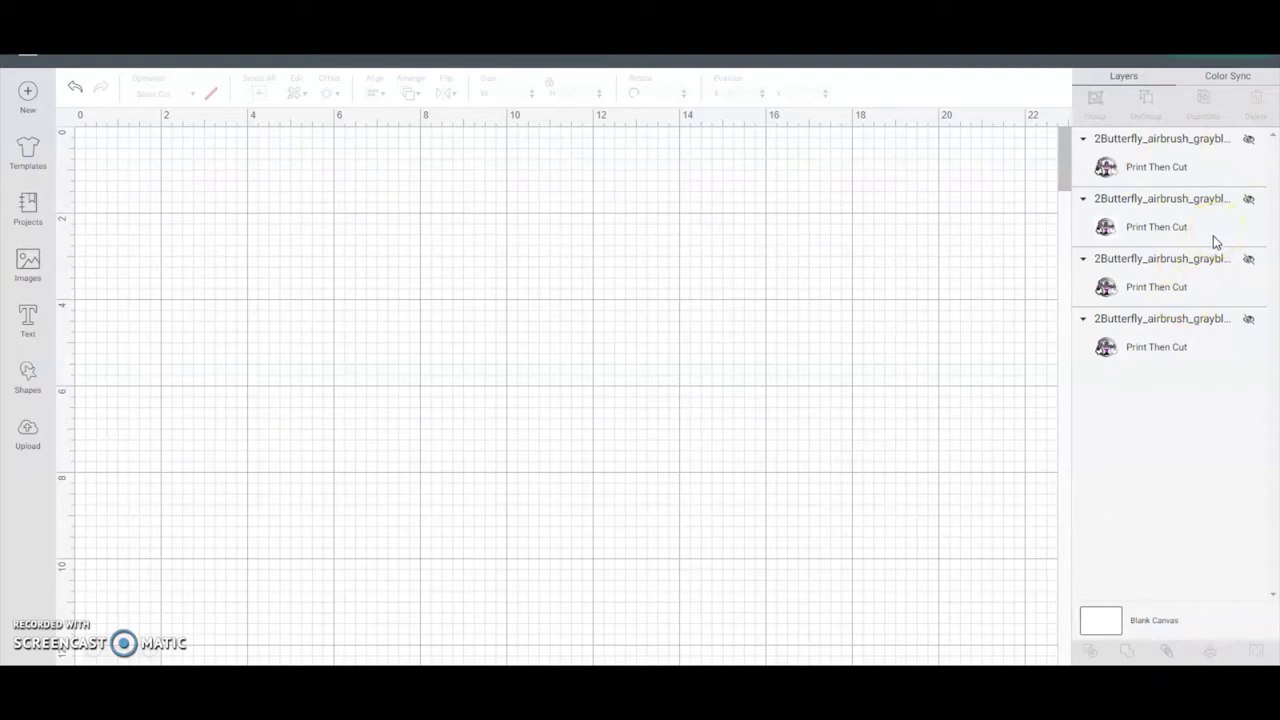
Show the first butterfly layer and move its image to the canvas's upper-left corner, at about X 0.468, Y 0.007.
left_click(1248, 142)
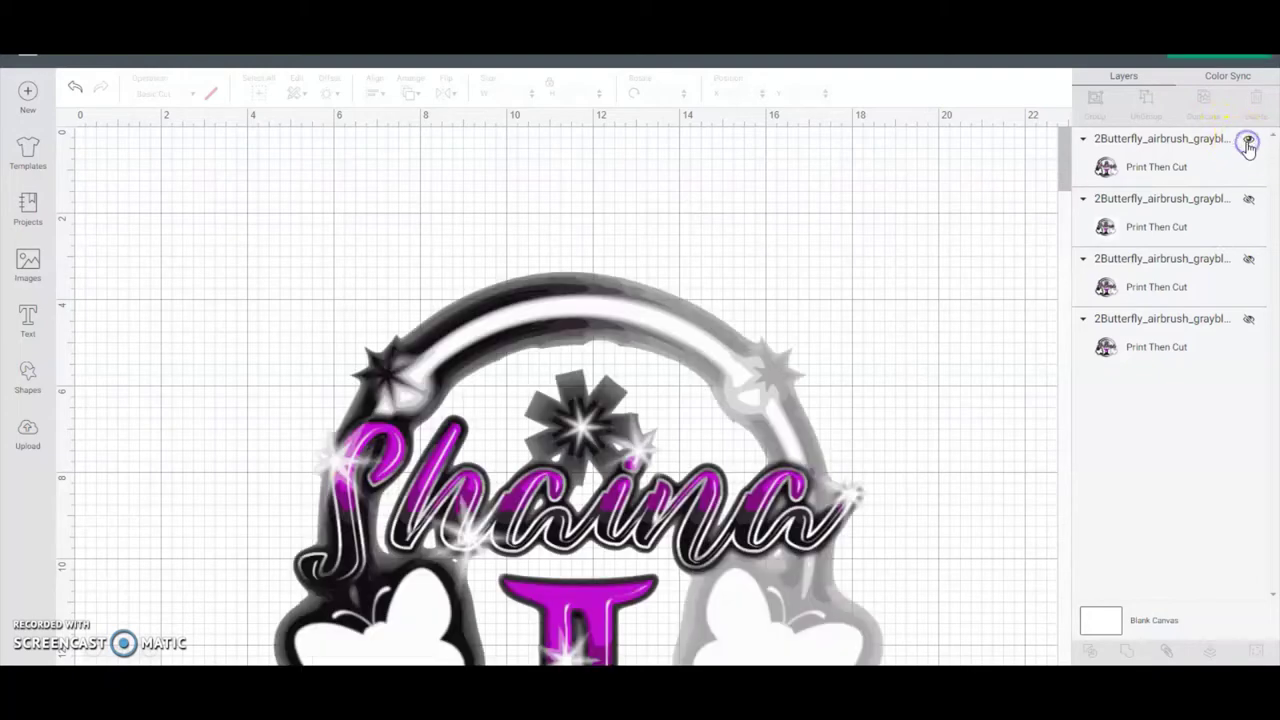
left_click_drag(531, 320, 378, 205)
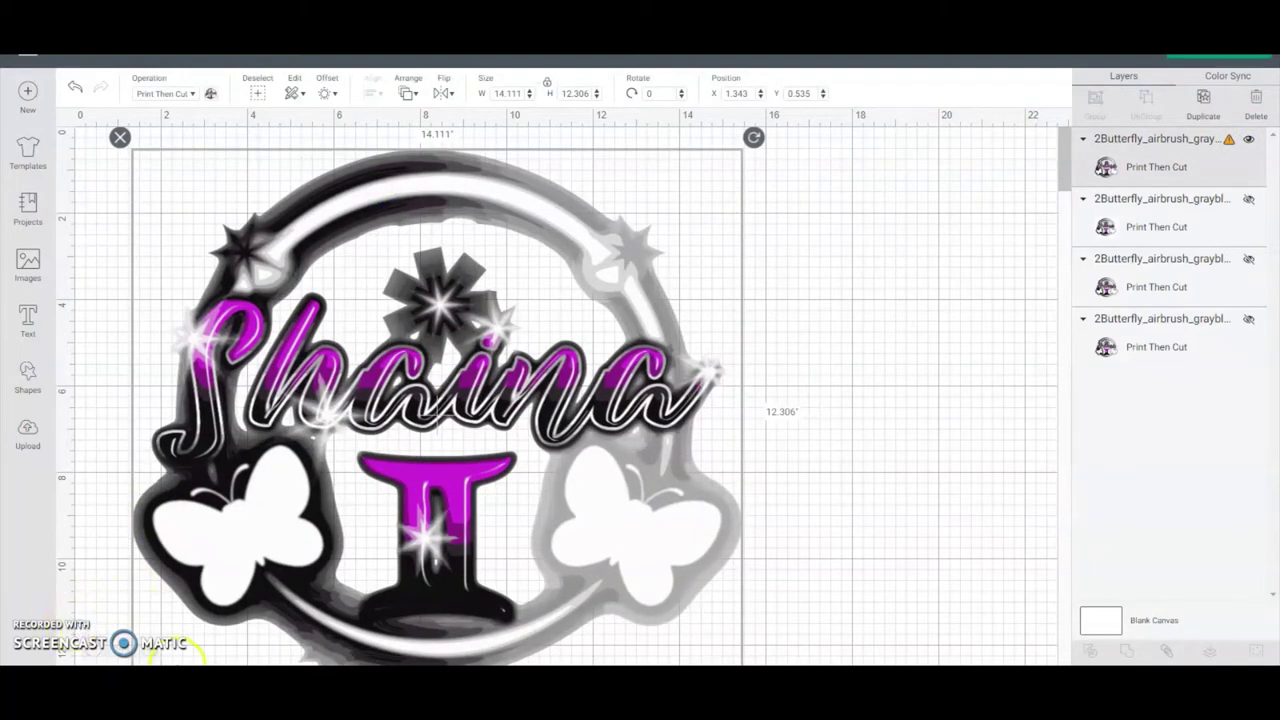
left_click(148, 652)
left_click(148, 652)
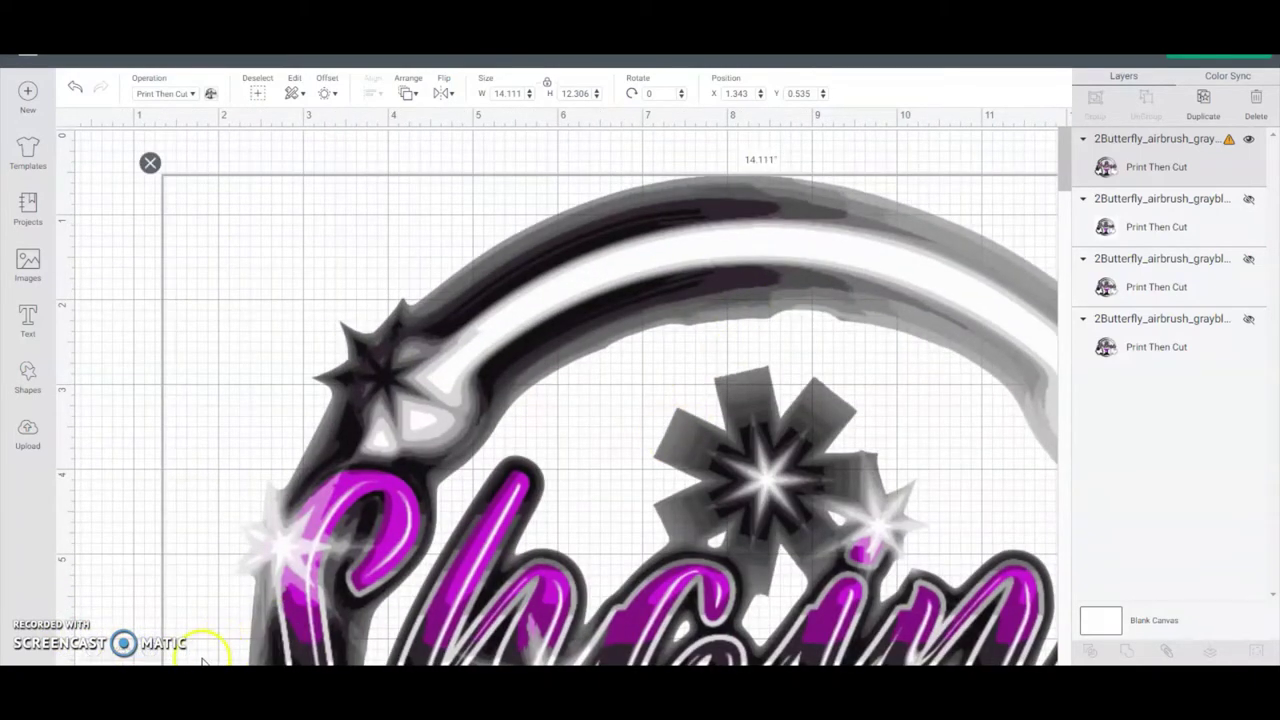
left_click(148, 652)
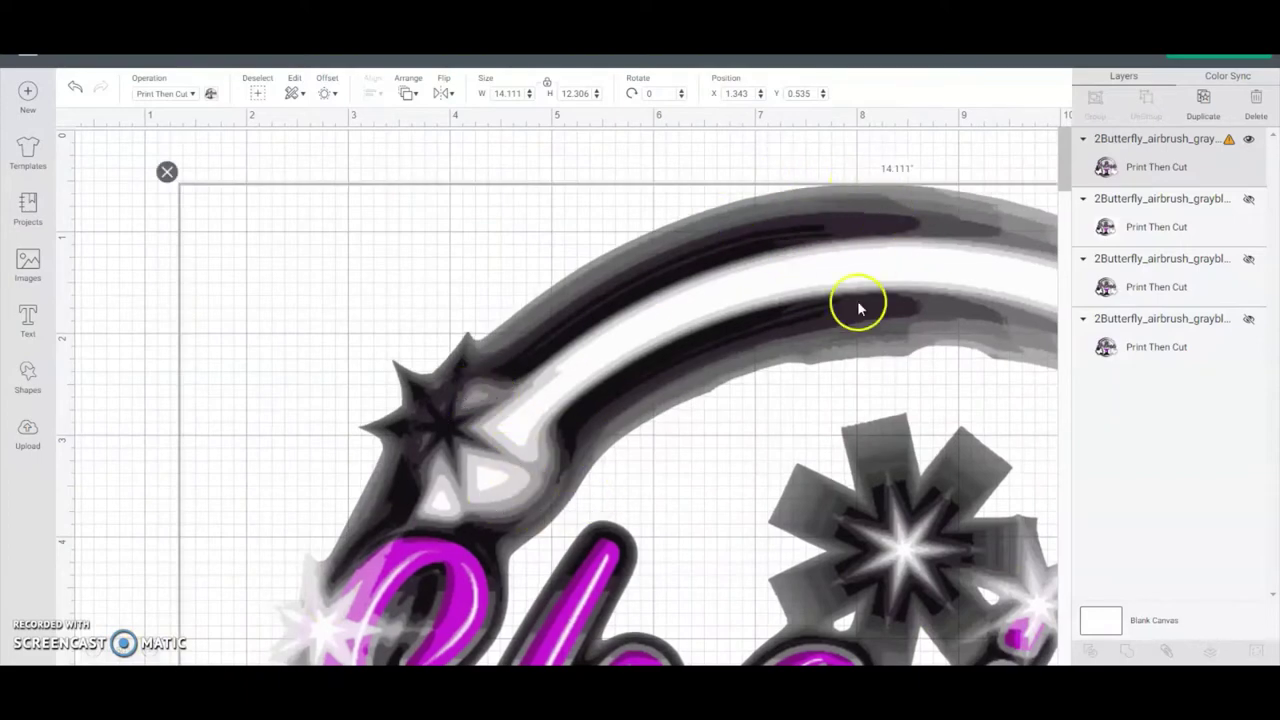
left_click(88, 650)
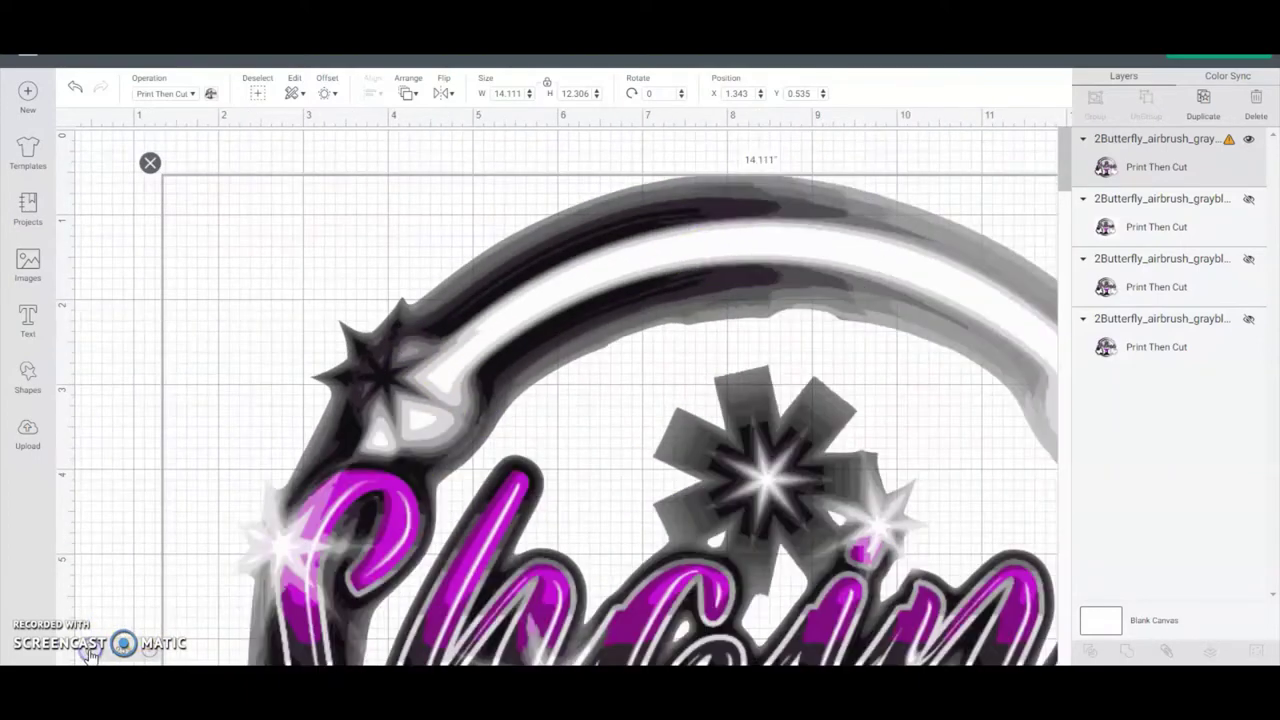
left_click(90, 652)
left_click_drag(614, 591, 555, 555)
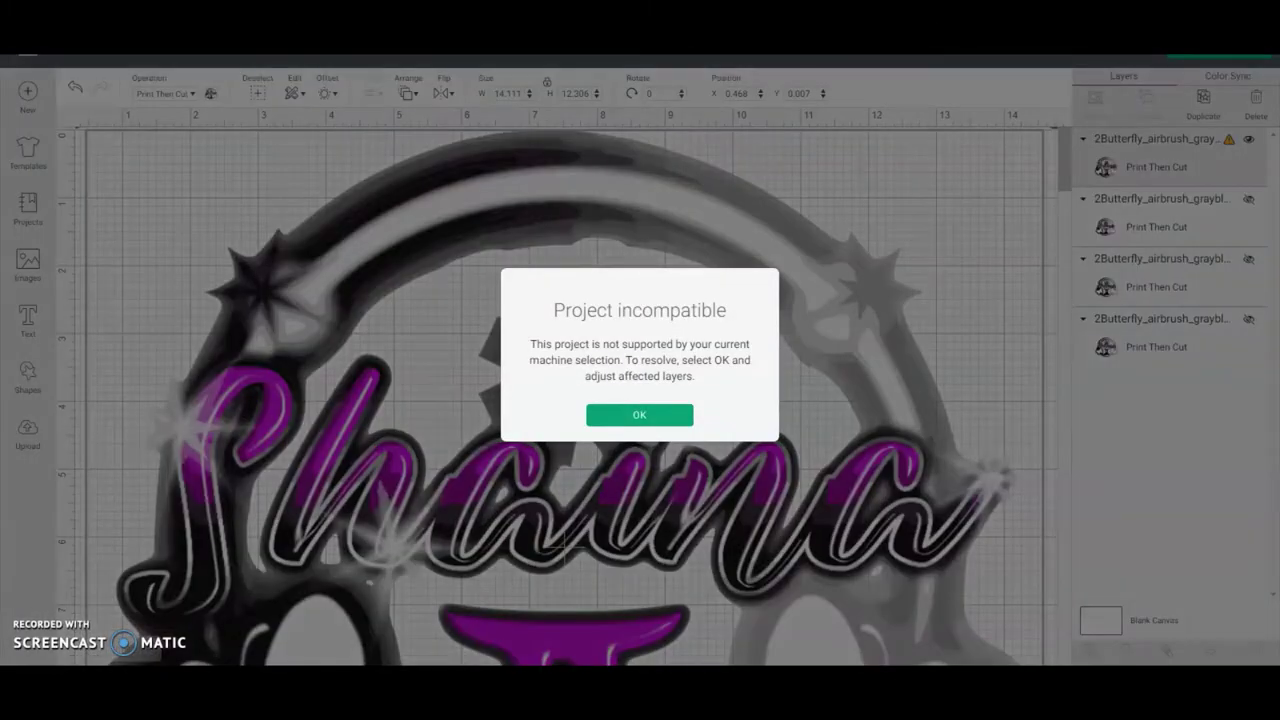
Dismiss the incompatible-project notice and set the first image's width to 4 inches with proportions locked.
left_click(648, 412)
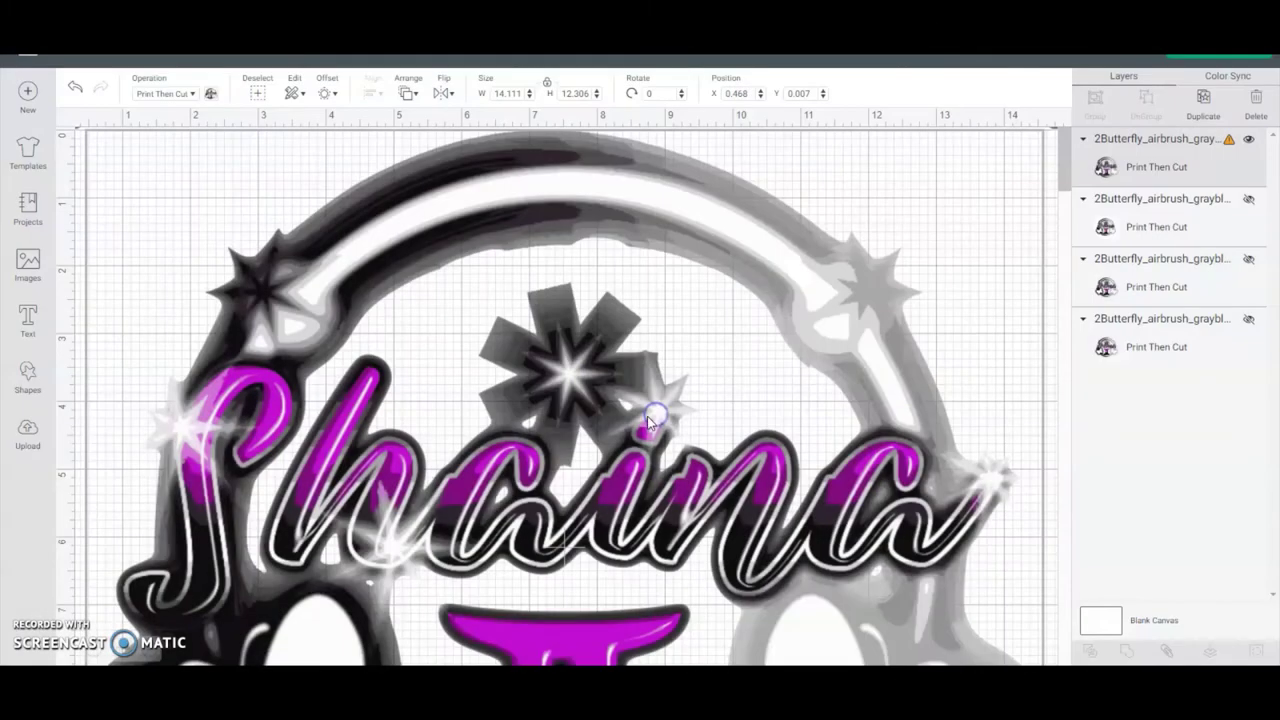
left_click(510, 93)
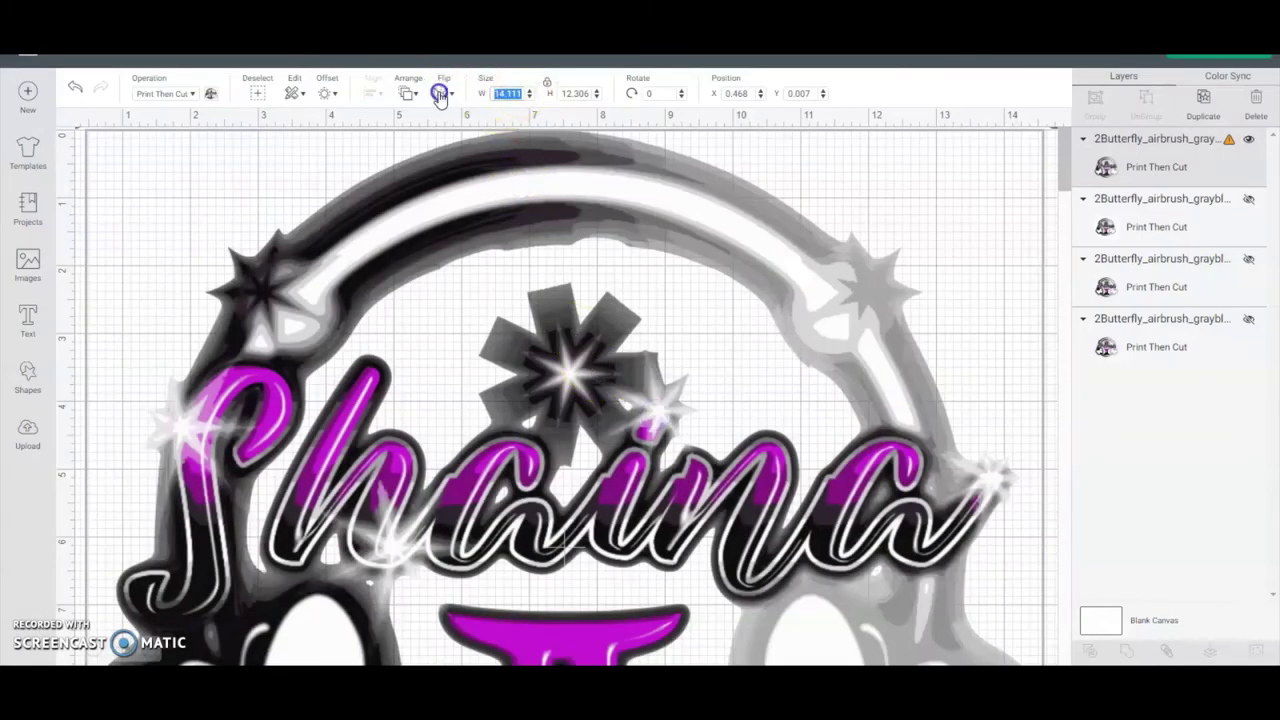
key("Return")
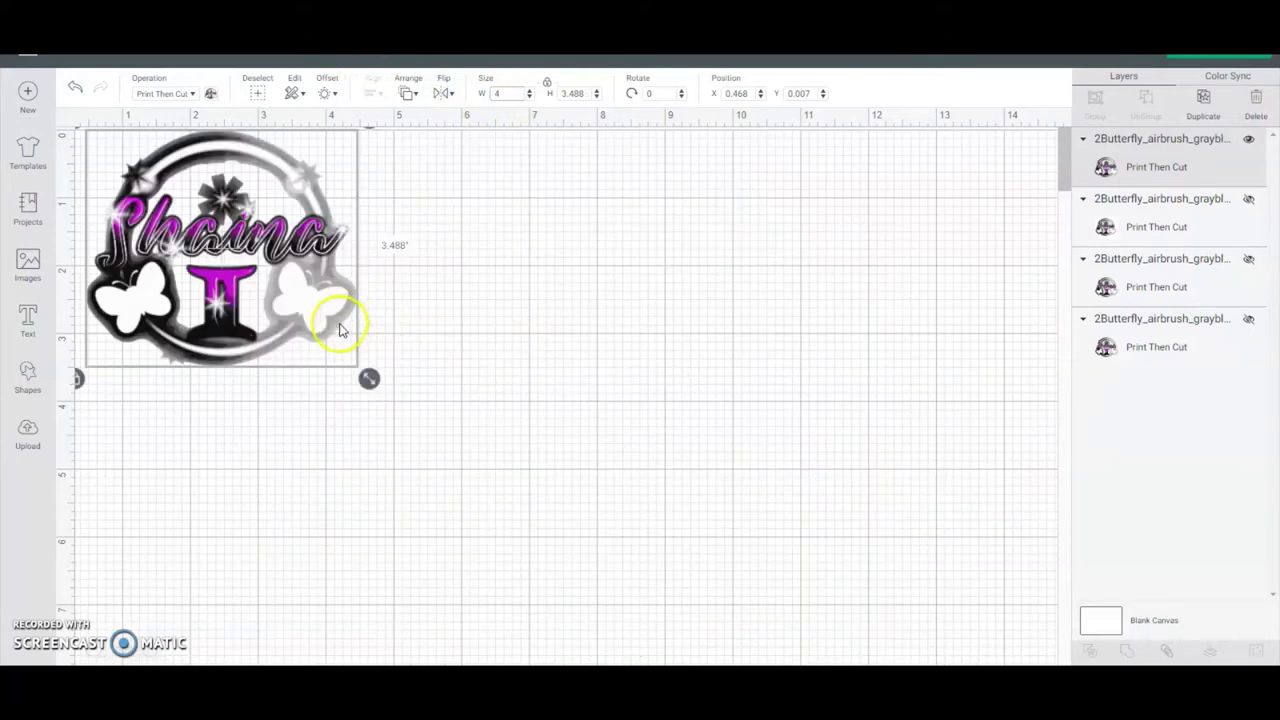
Examine the resized image up close, preview it on the cutting mat, and return to the canvas.
left_click(90, 652)
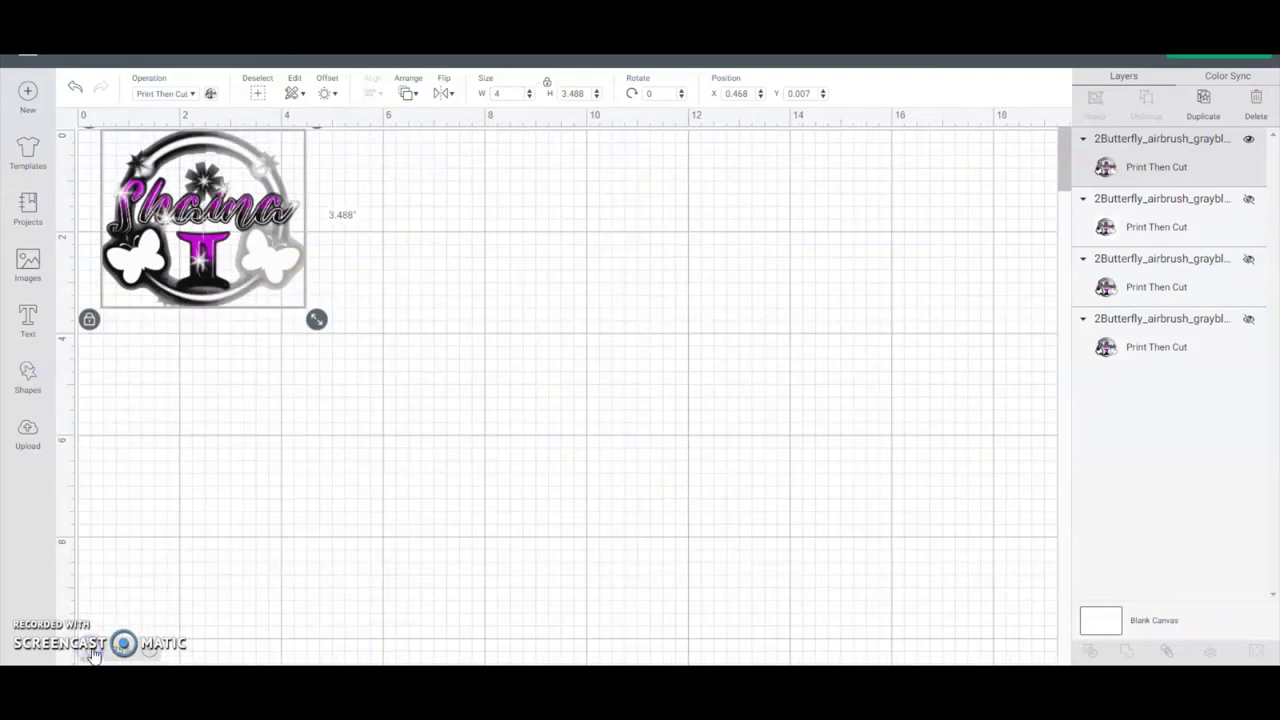
left_click(147, 652)
left_click(147, 652)
left_click(147, 652)
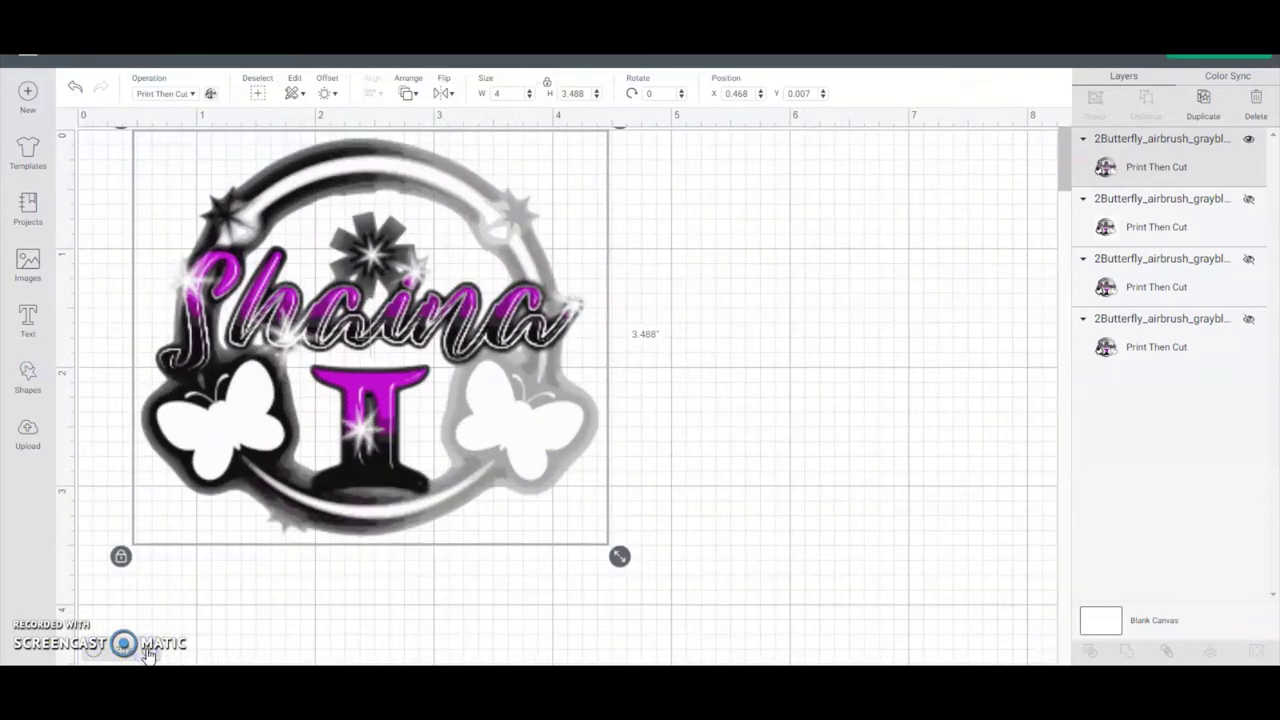
left_click(147, 652)
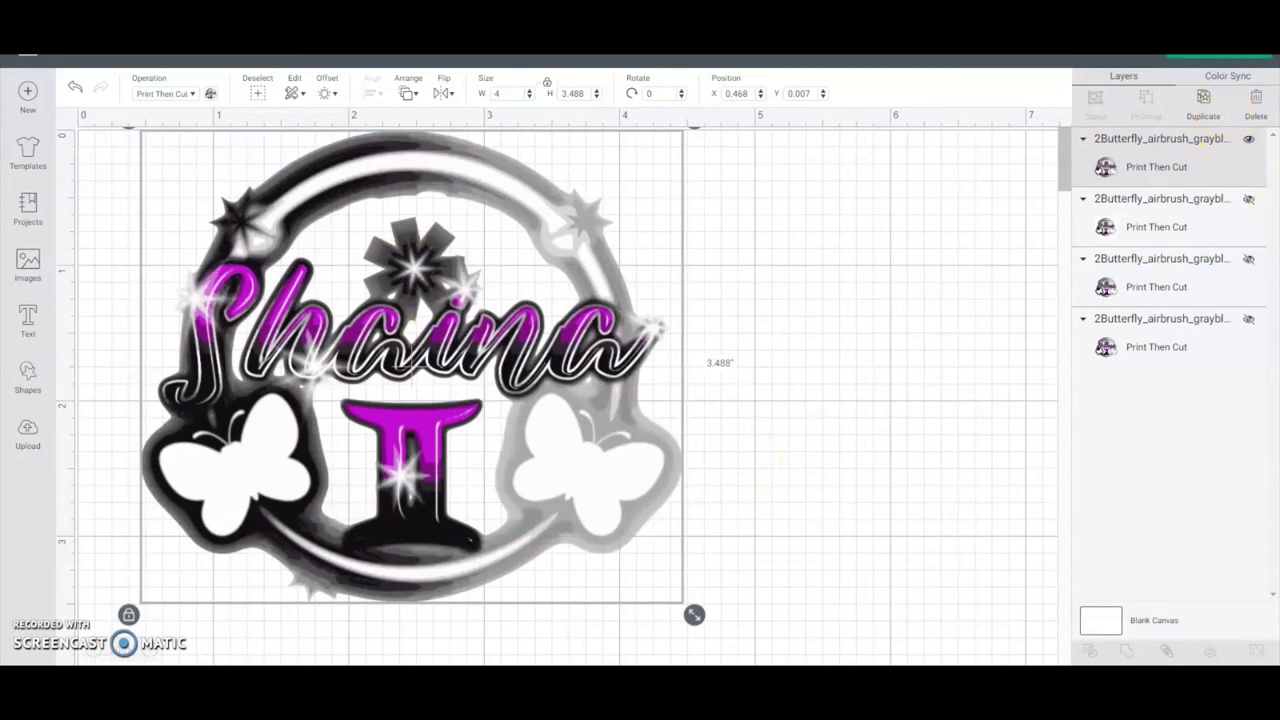
left_click(1208, 63)
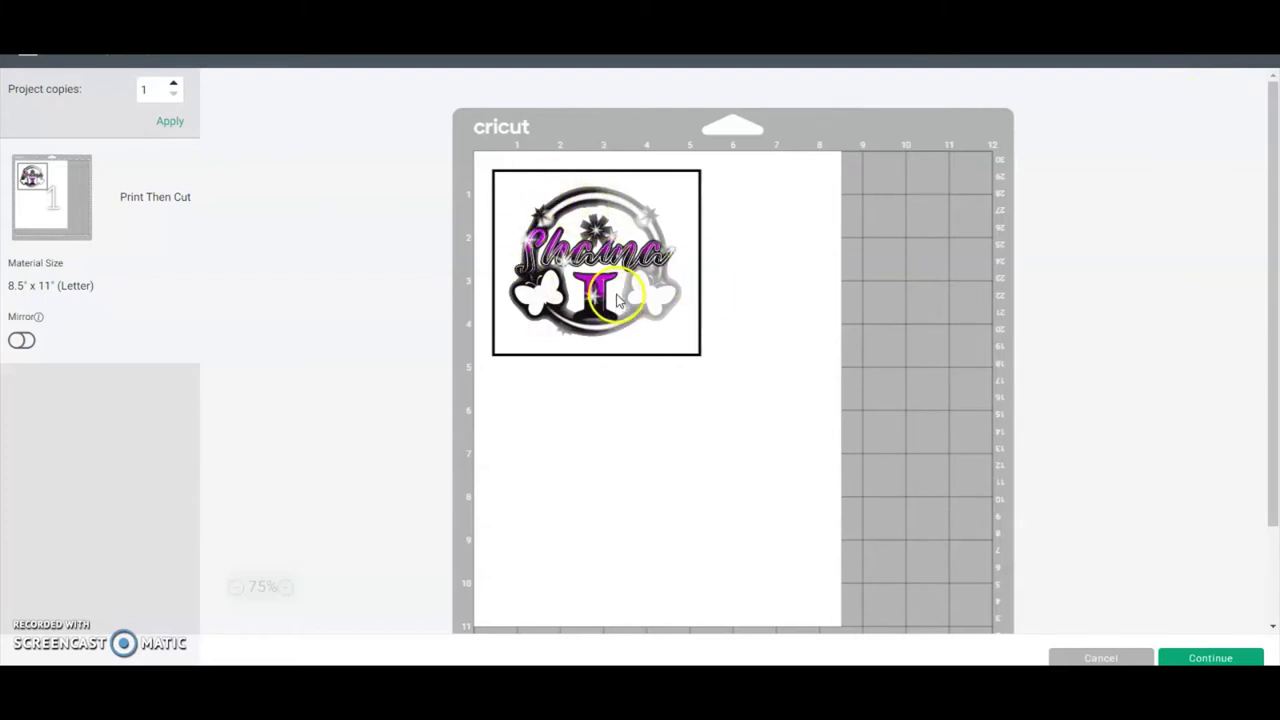
left_click(1100, 657)
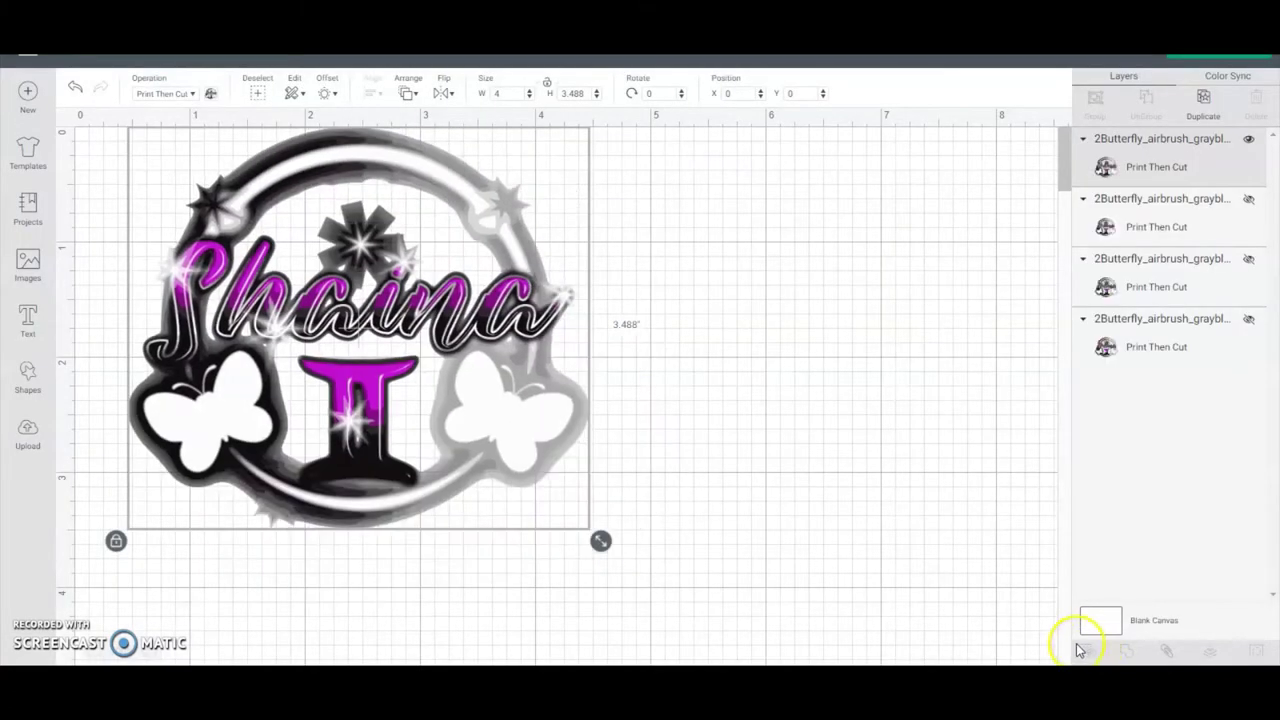
Move the first image to about X 0.273, Y 0.132 and hide its layer.
left_click(312, 183)
left_click_drag(312, 183, 290, 197)
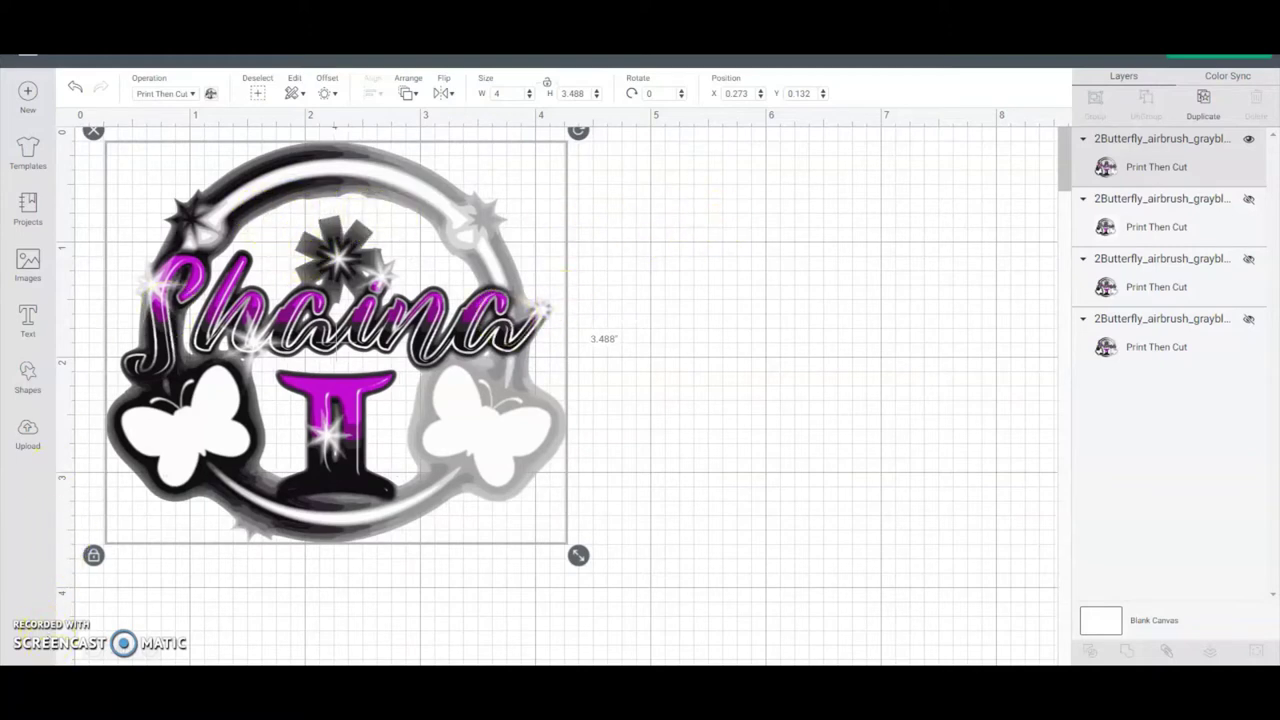
left_click(1248, 139)
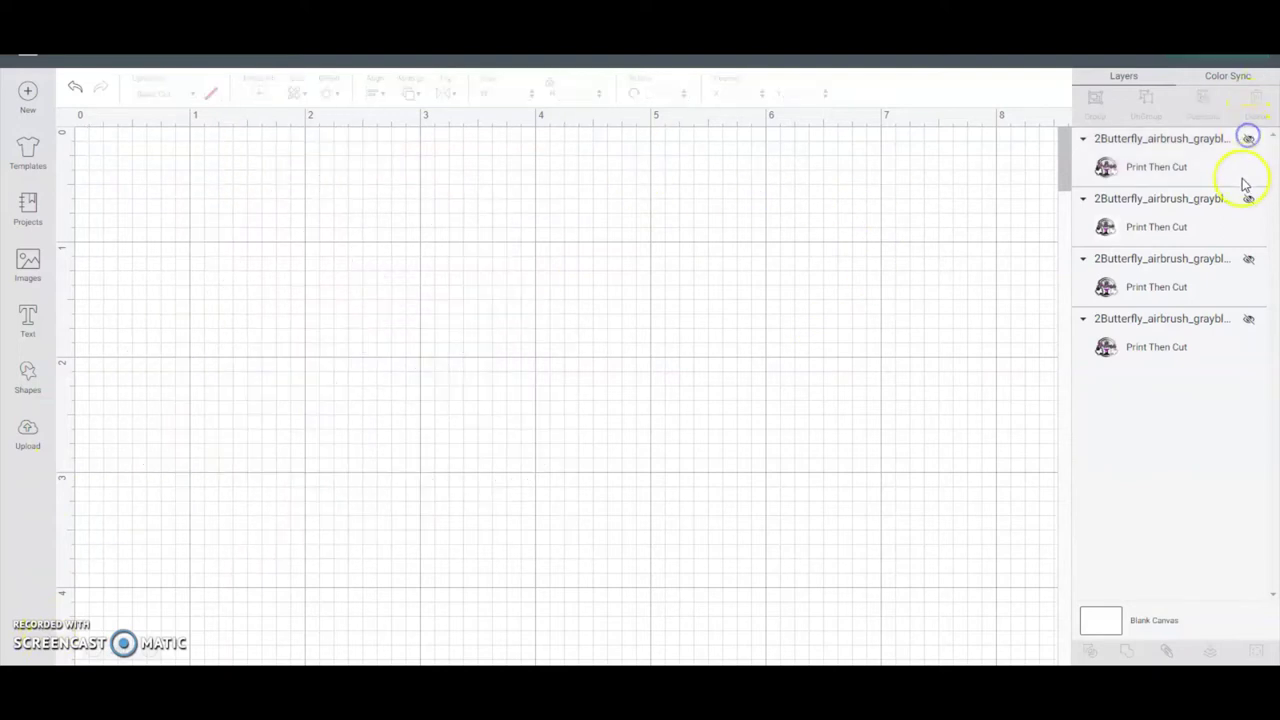
Briefly show the third layer to examine its image, leaving the third and fourth layers hidden.
left_click(1249, 261)
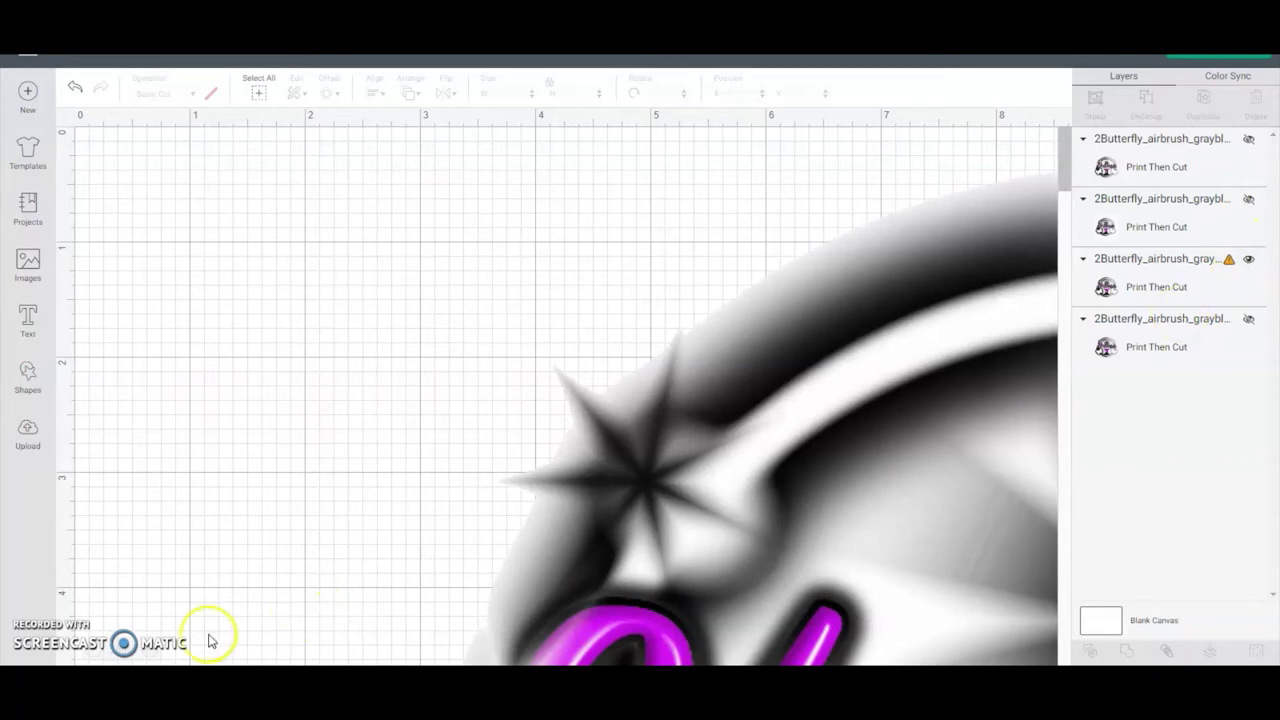
left_click(1248, 259)
left_click(1250, 320)
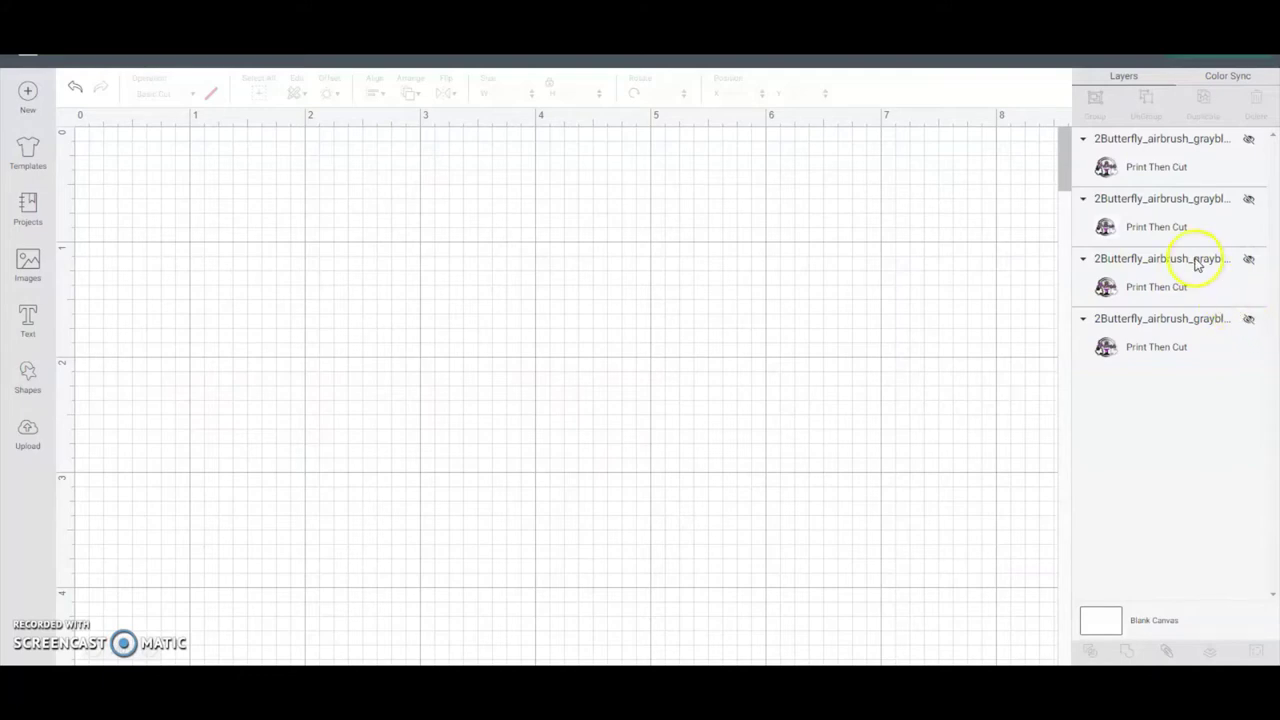
Show the second layer and move its image toward the canvas's upper-left corner, at about X 1.079, Y 0.299.
left_click(1248, 200)
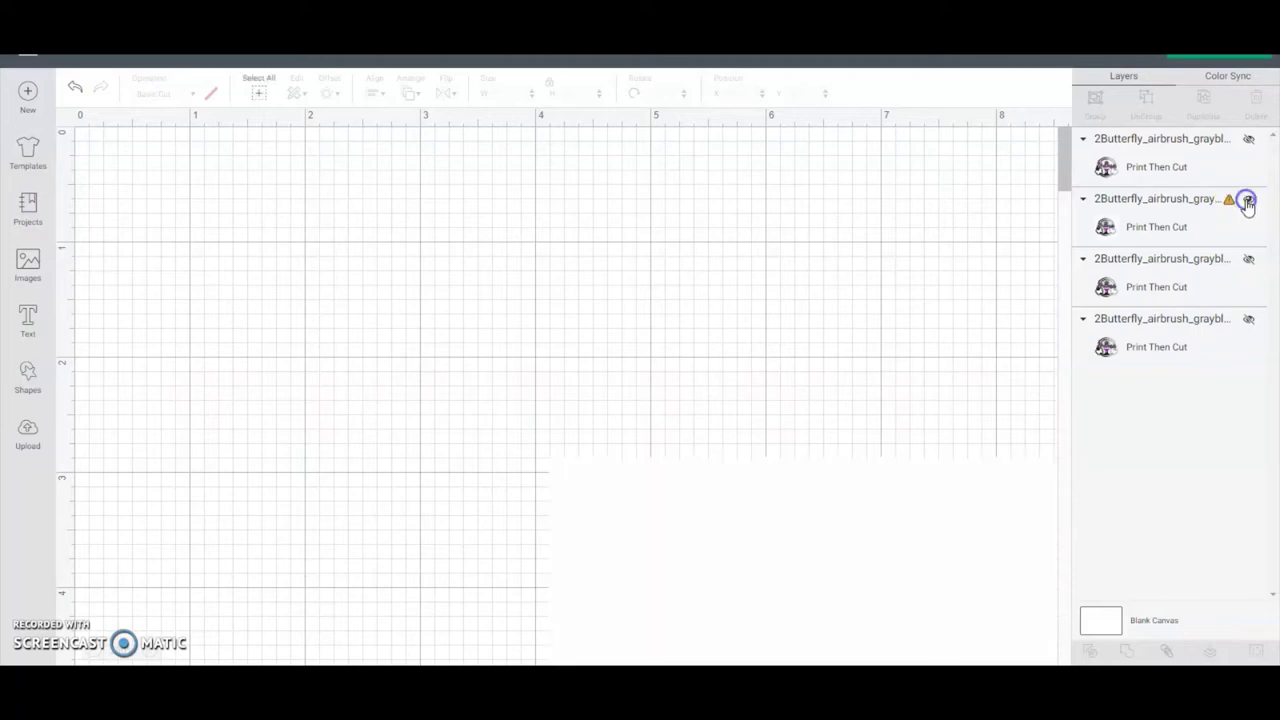
left_click(617, 574)
left_click_drag(342, 307, 308, 271)
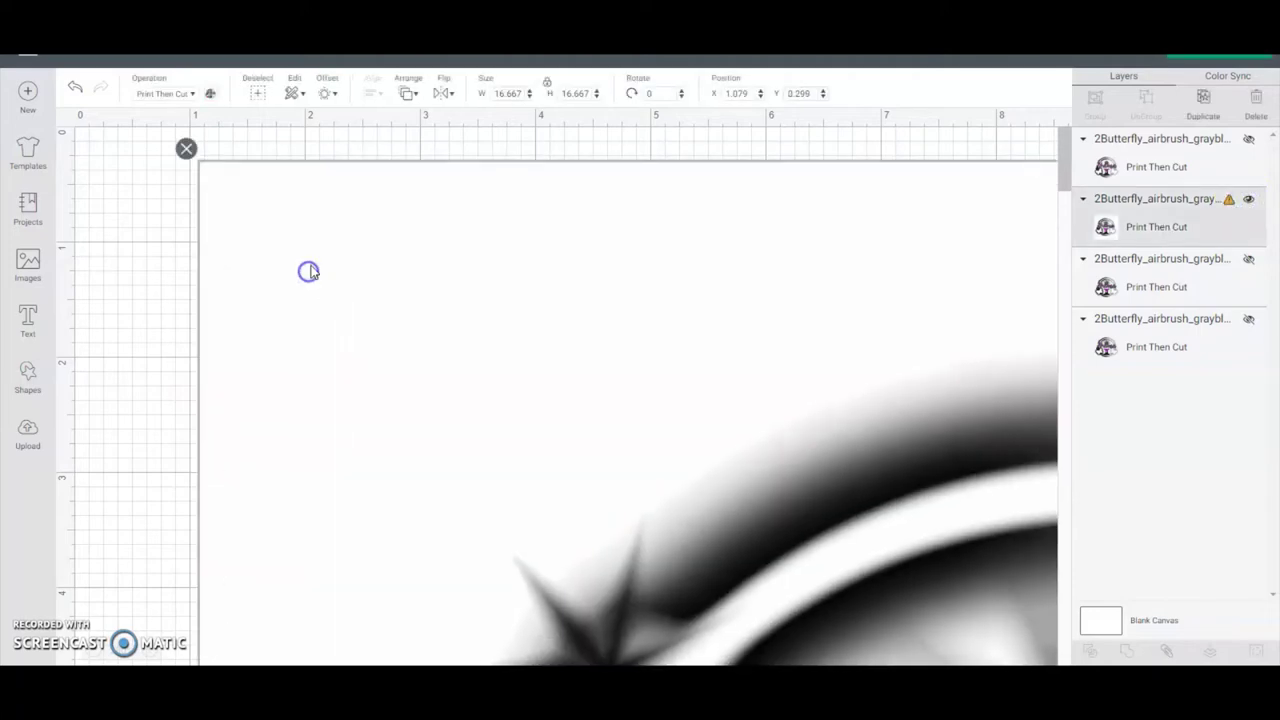
Resize the second image to 4 inches wide and move it to about X 0.356, Y 0.146.
left_click(521, 93)
type("4")
key("Return")
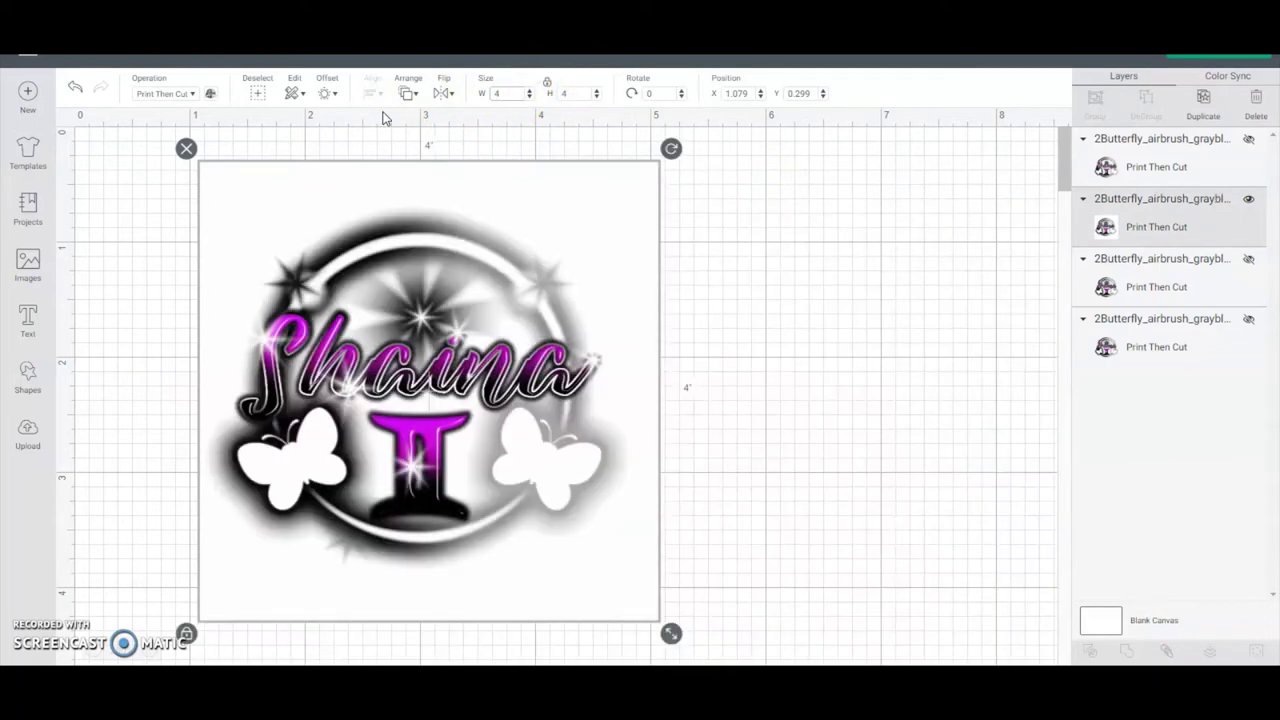
left_click_drag(462, 468, 392, 447)
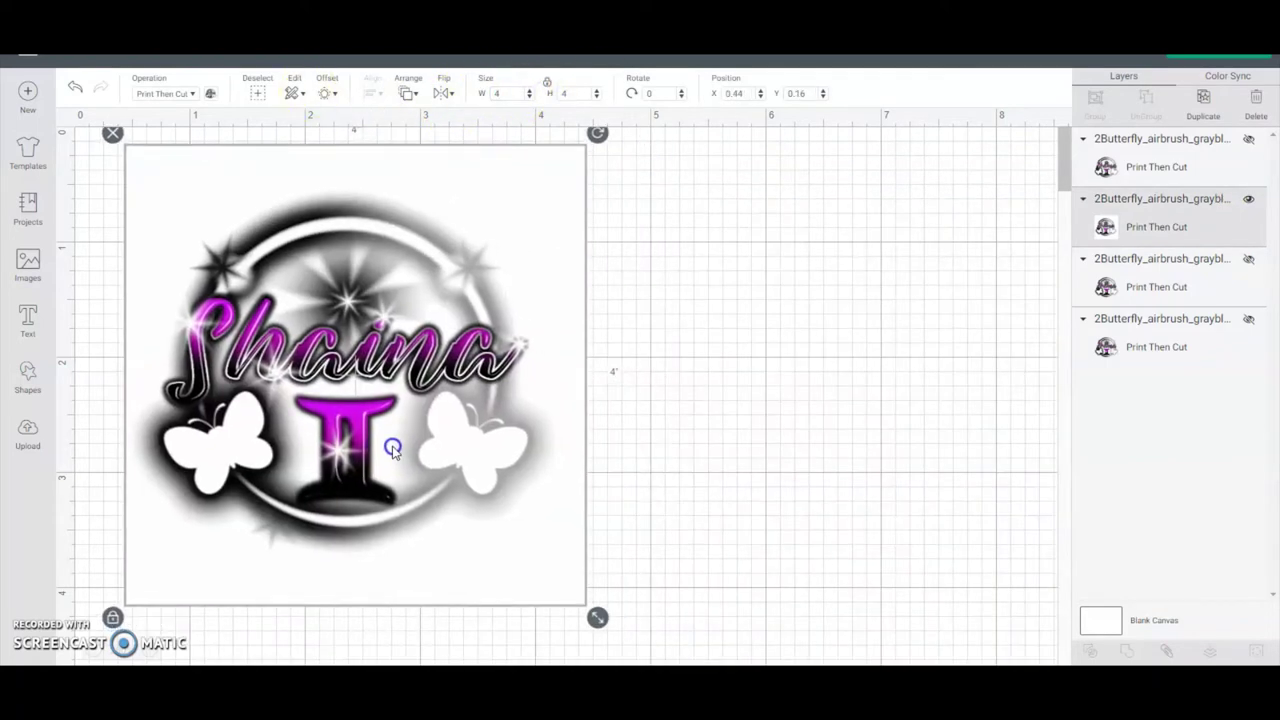
left_click_drag(434, 374, 424, 372)
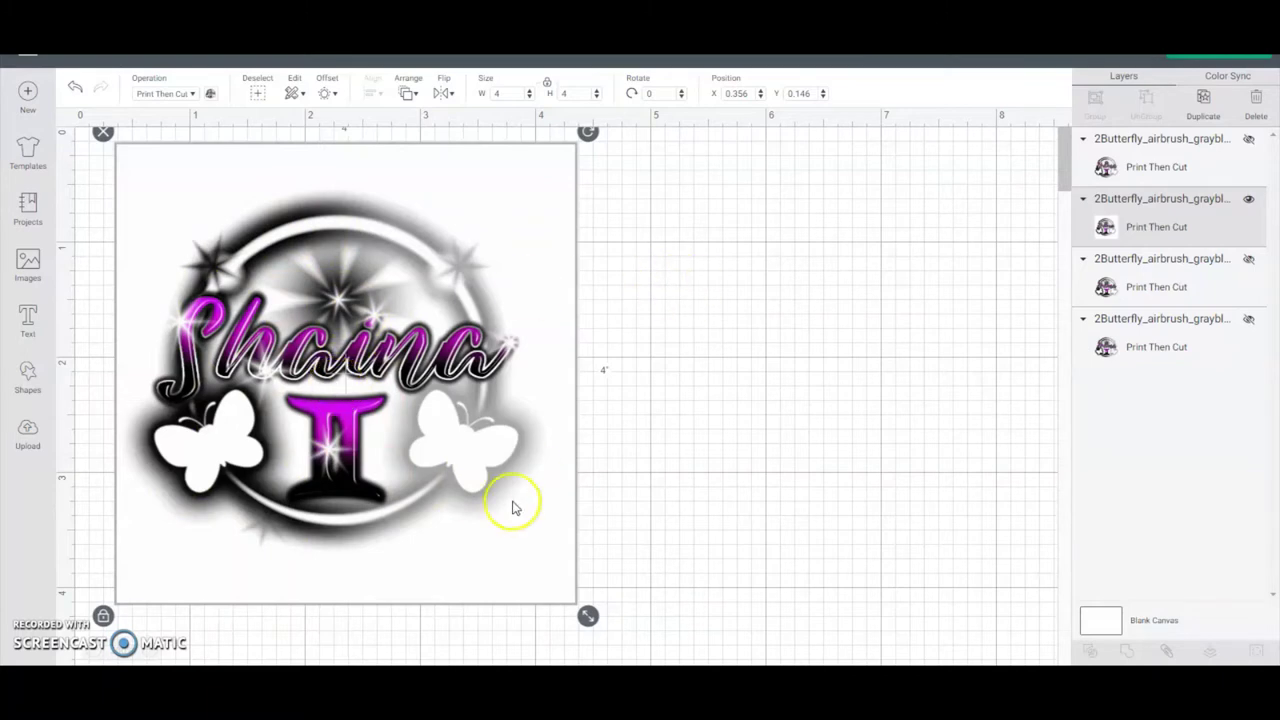
Enlarge the view of the second image and move it to about X 1.551, Y 0.076.
left_click(146, 650)
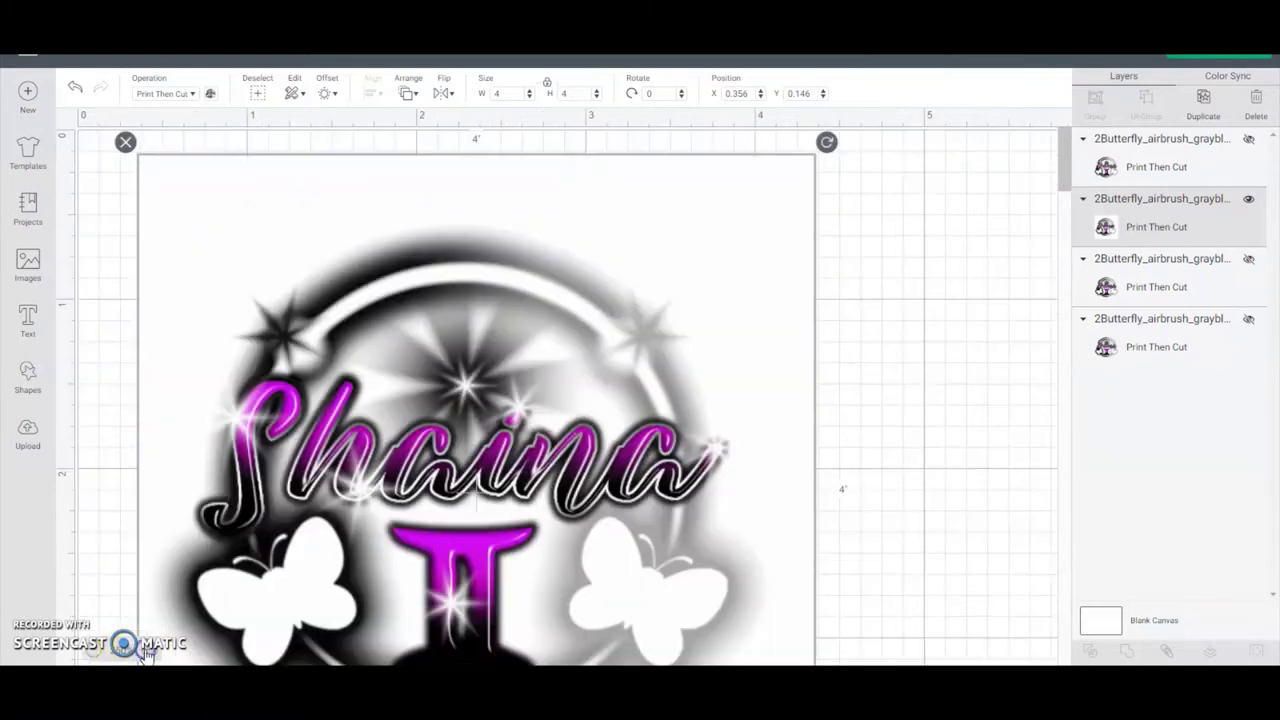
left_click(146, 650)
left_click_drag(653, 312, 809, 294)
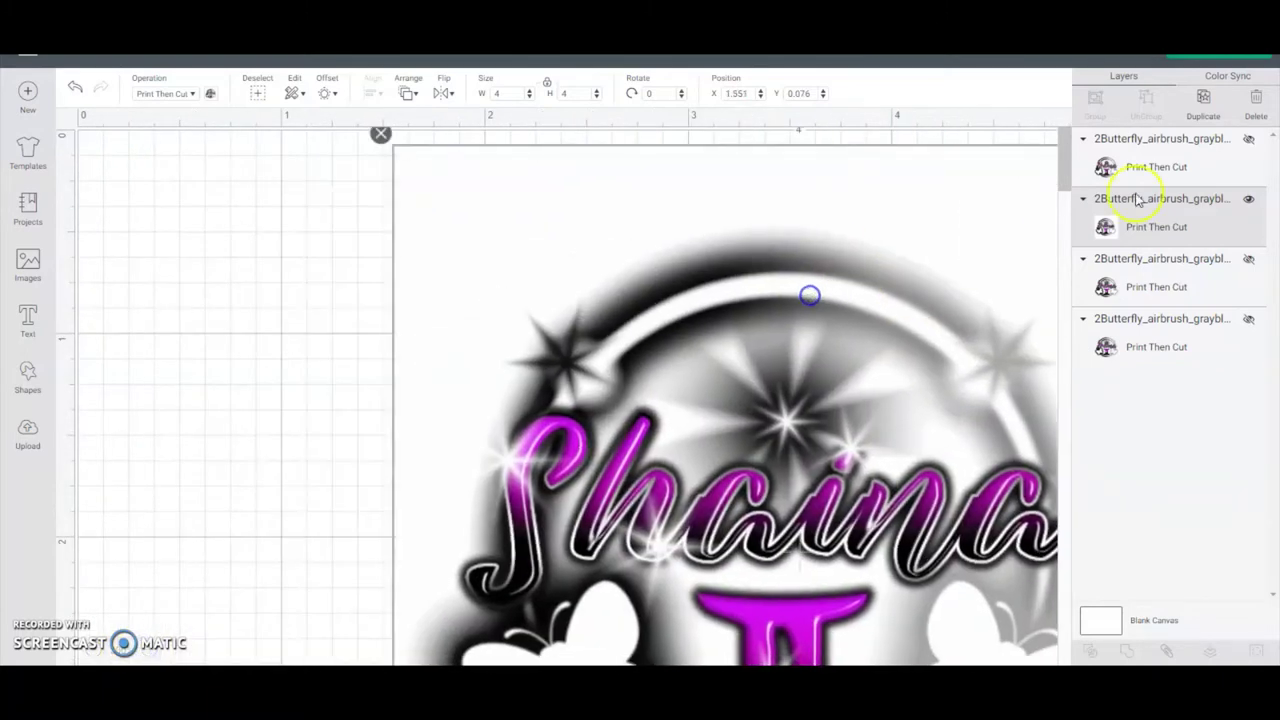
Show the first layer, spread both images apart to compare their edges and shading, and hide the first layer again.
left_click(1248, 139)
left_click_drag(790, 345, 700, 377)
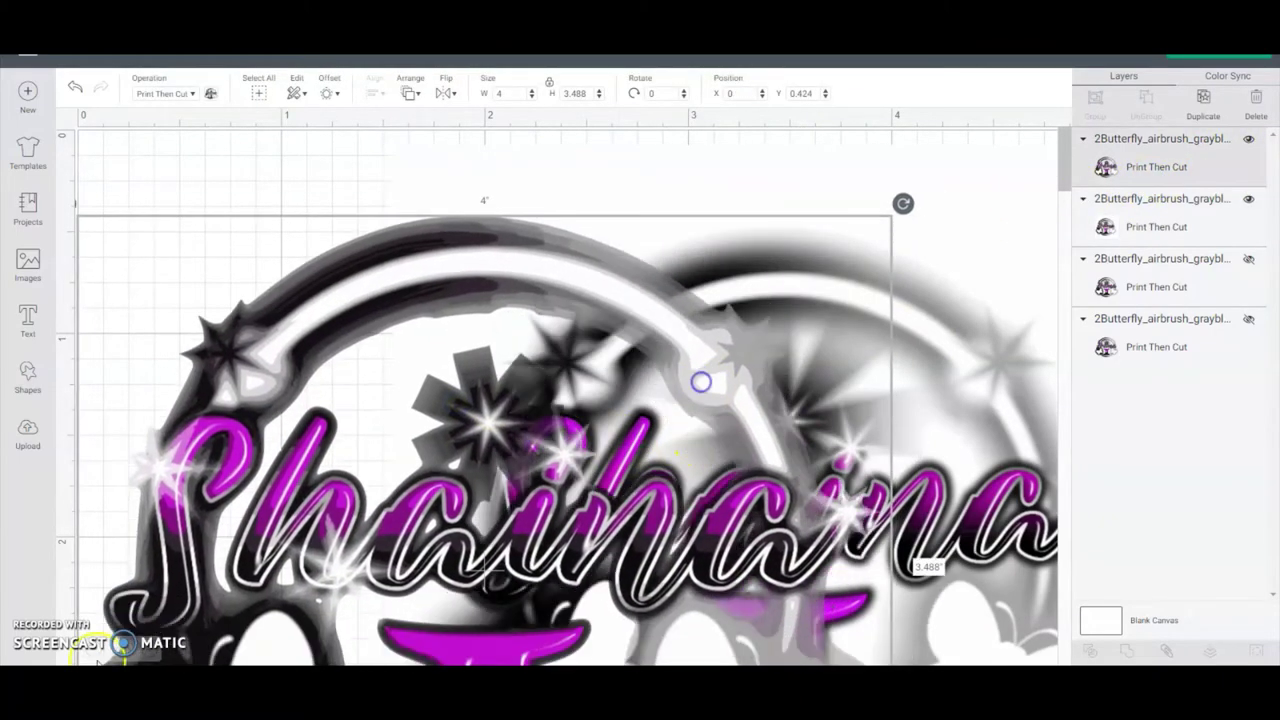
left_click(90, 652)
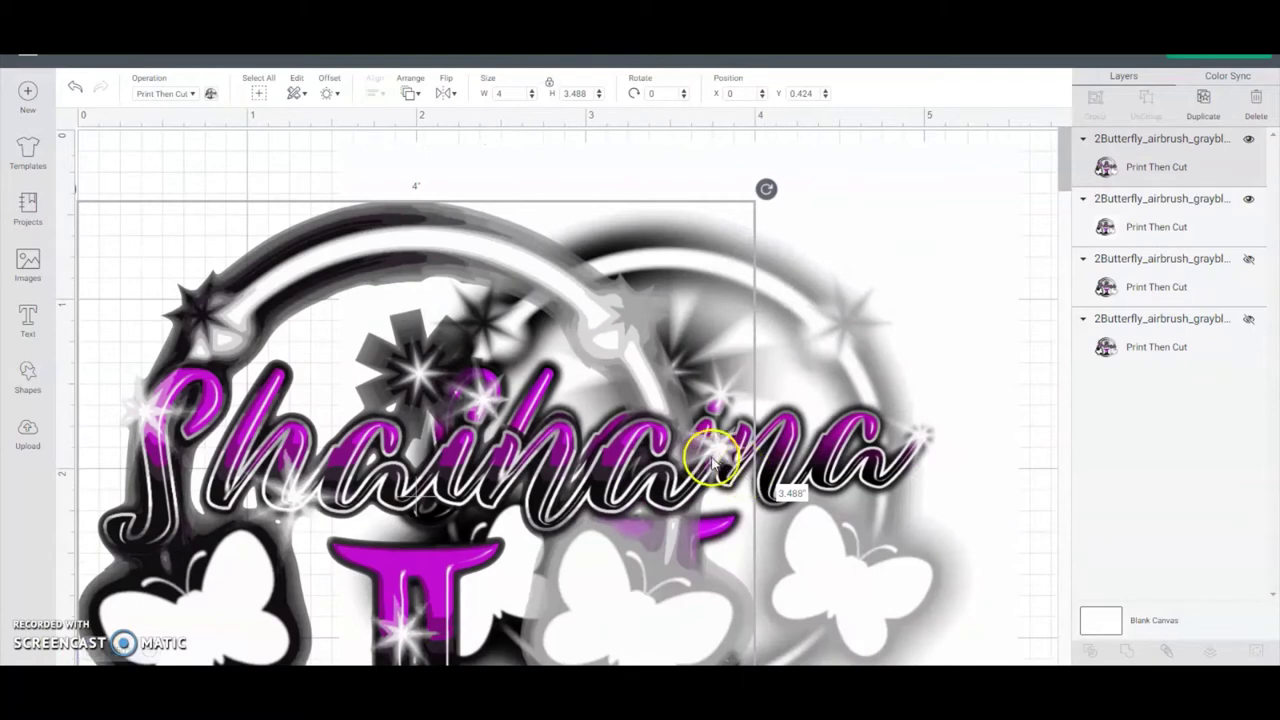
left_click_drag(700, 471, 1025, 395)
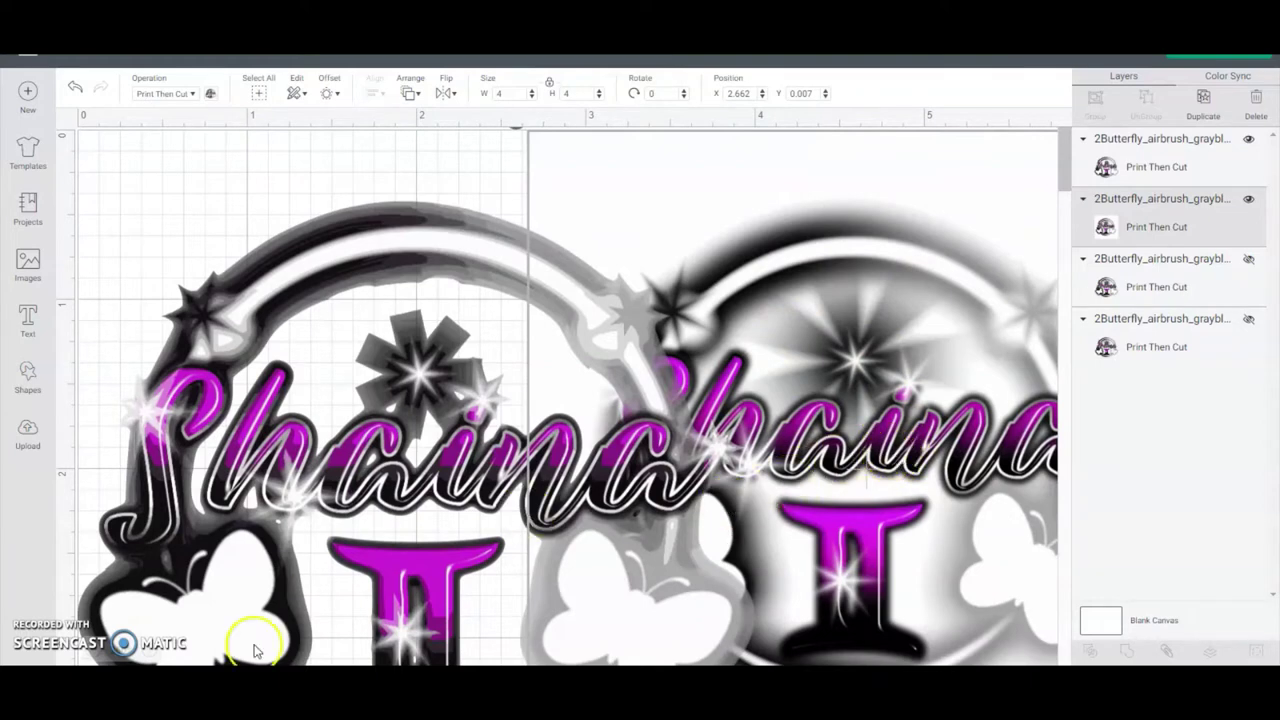
left_click(479, 269)
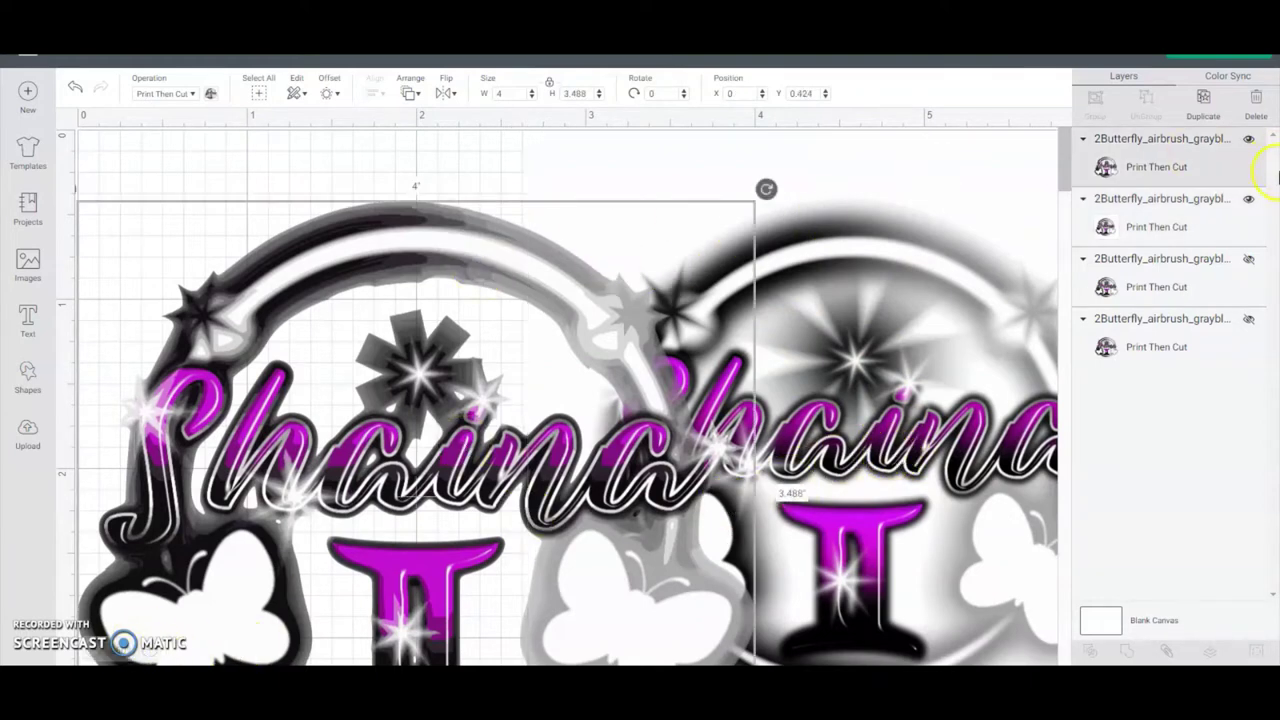
left_click(1248, 141)
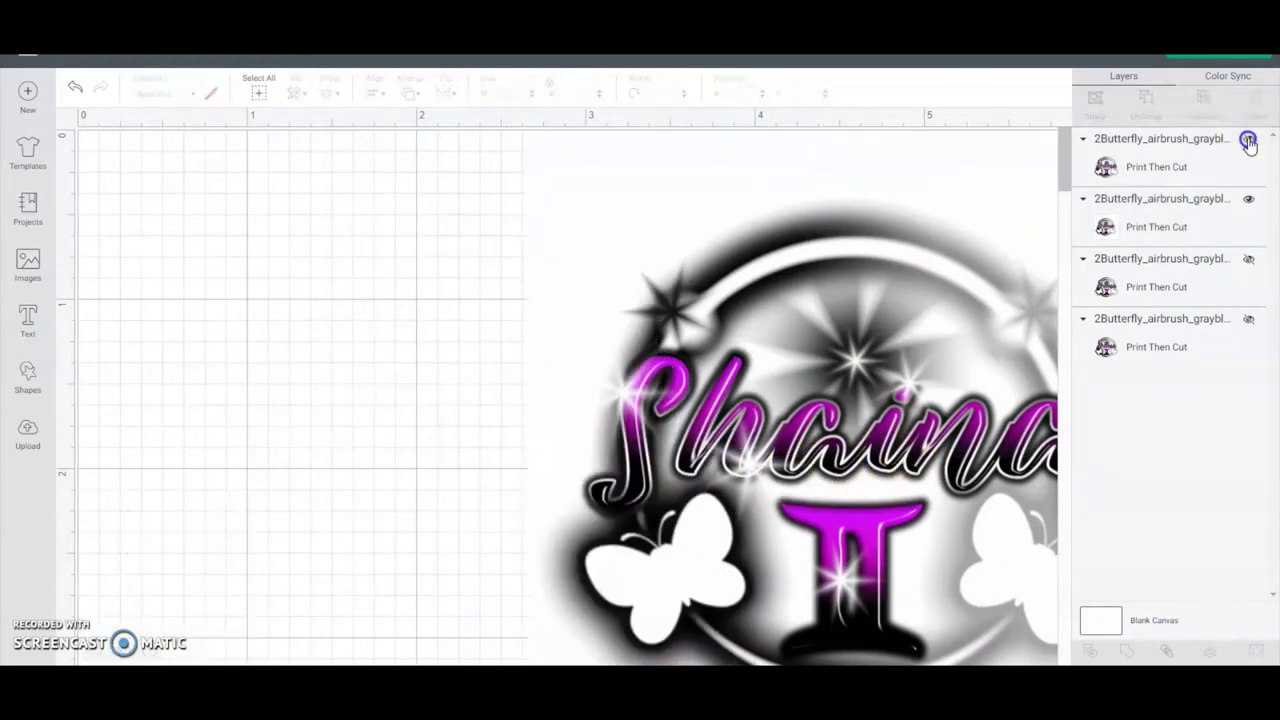
Move the second image back to about X 0.139, Y 0.007 and hide its layer.
left_click(878, 341)
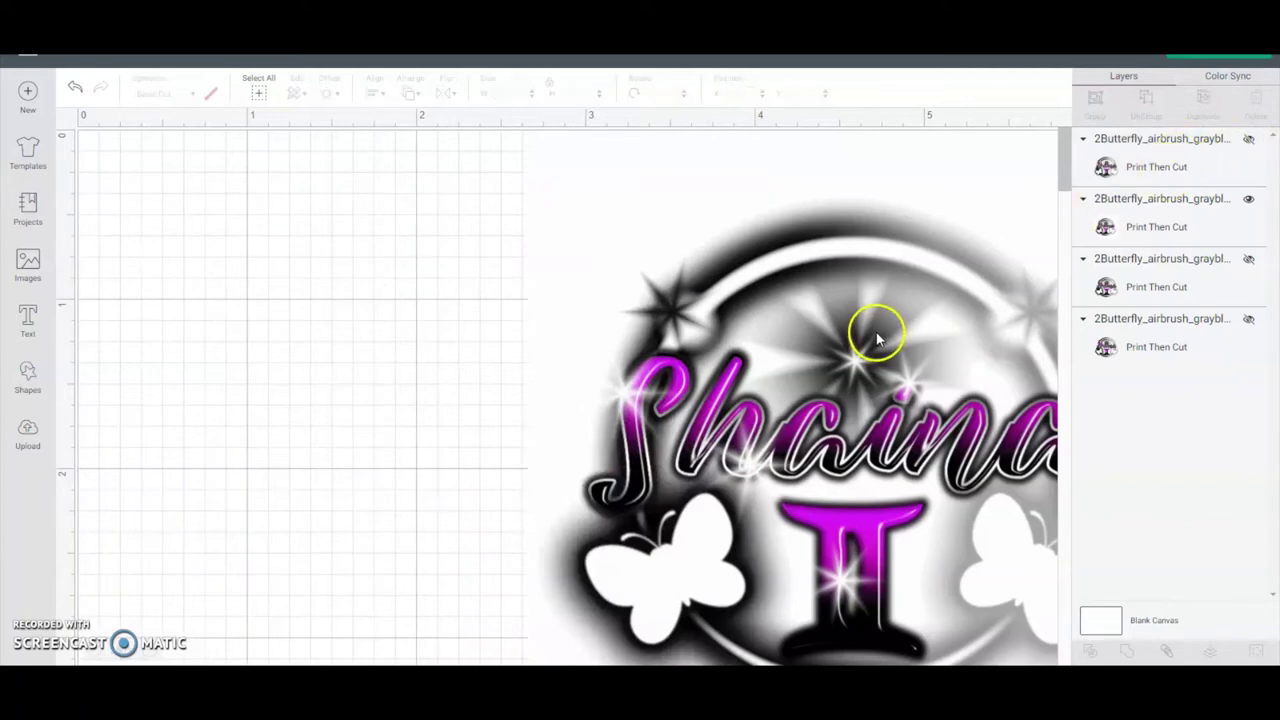
left_click_drag(876, 338, 583, 324)
left_click(688, 400)
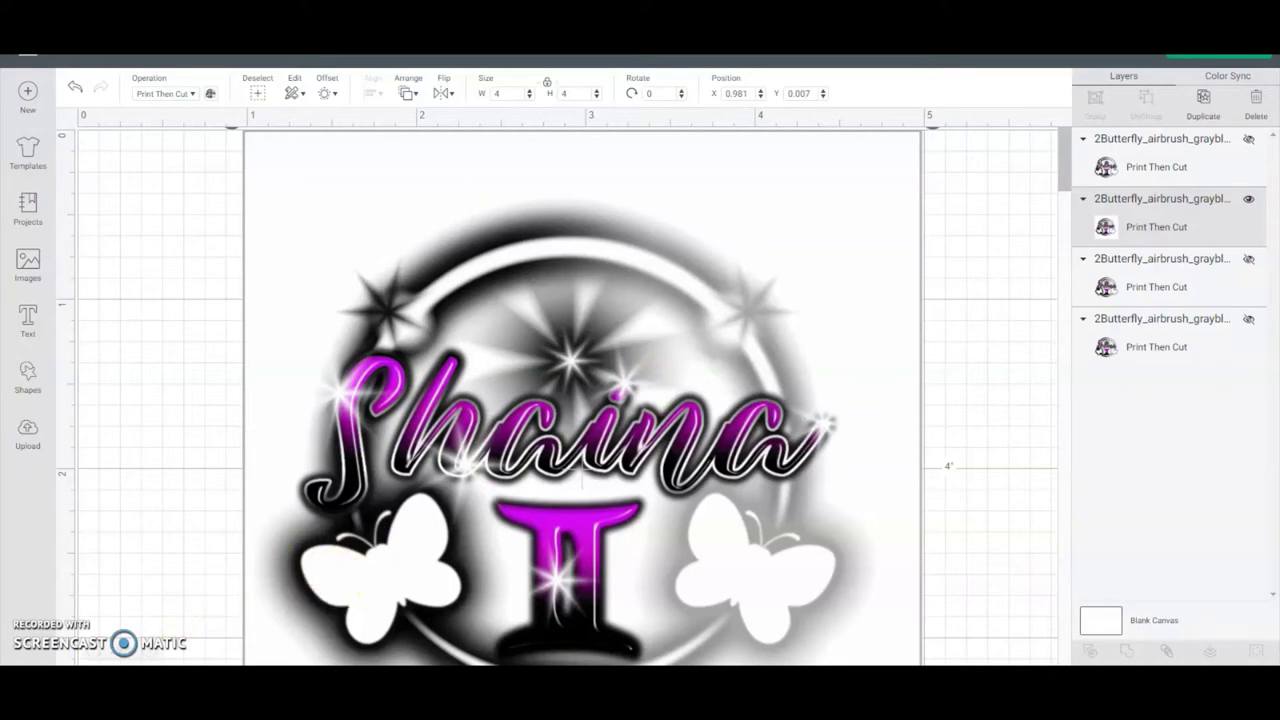
left_click_drag(590, 302, 399, 301)
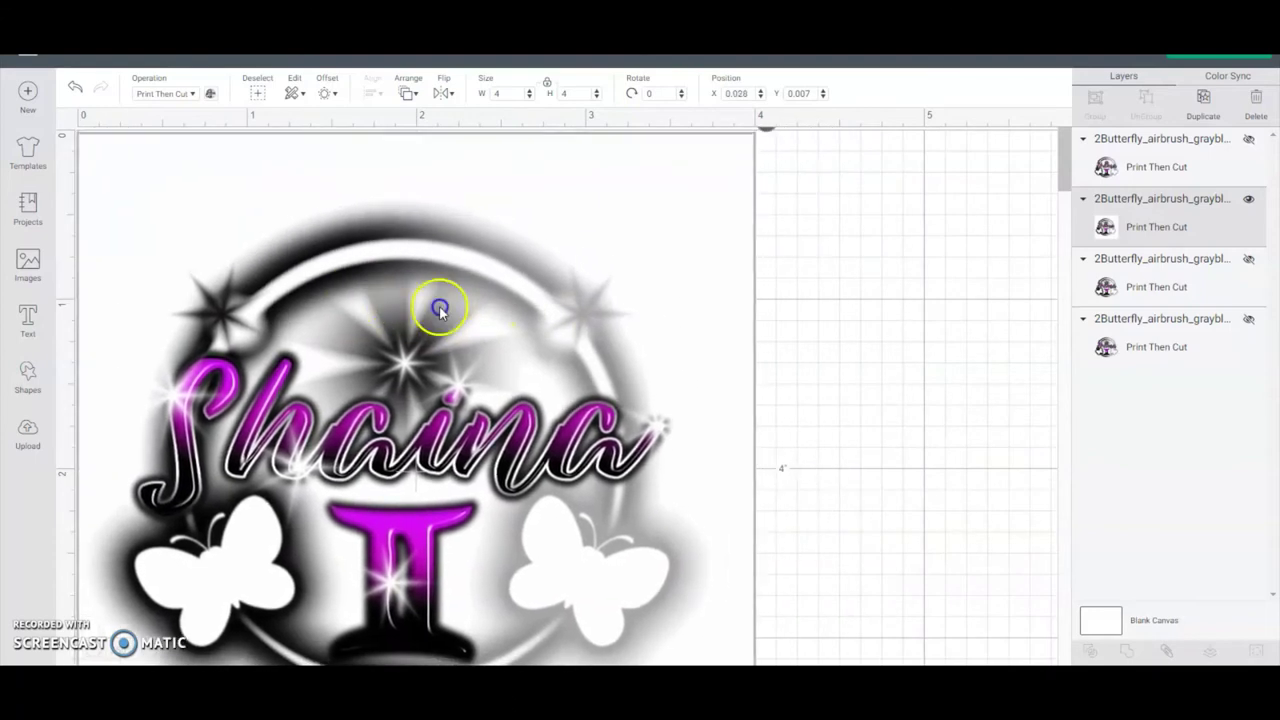
left_click_drag(478, 306, 513, 287)
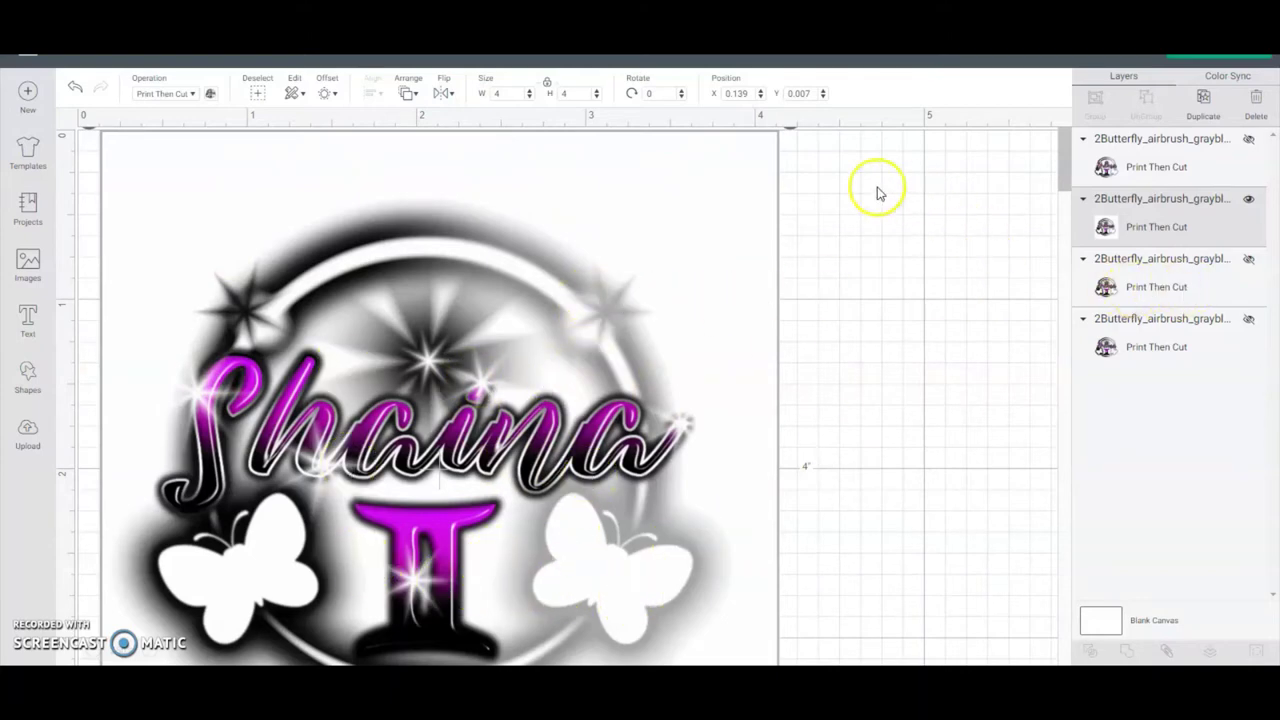
left_click(1249, 199)
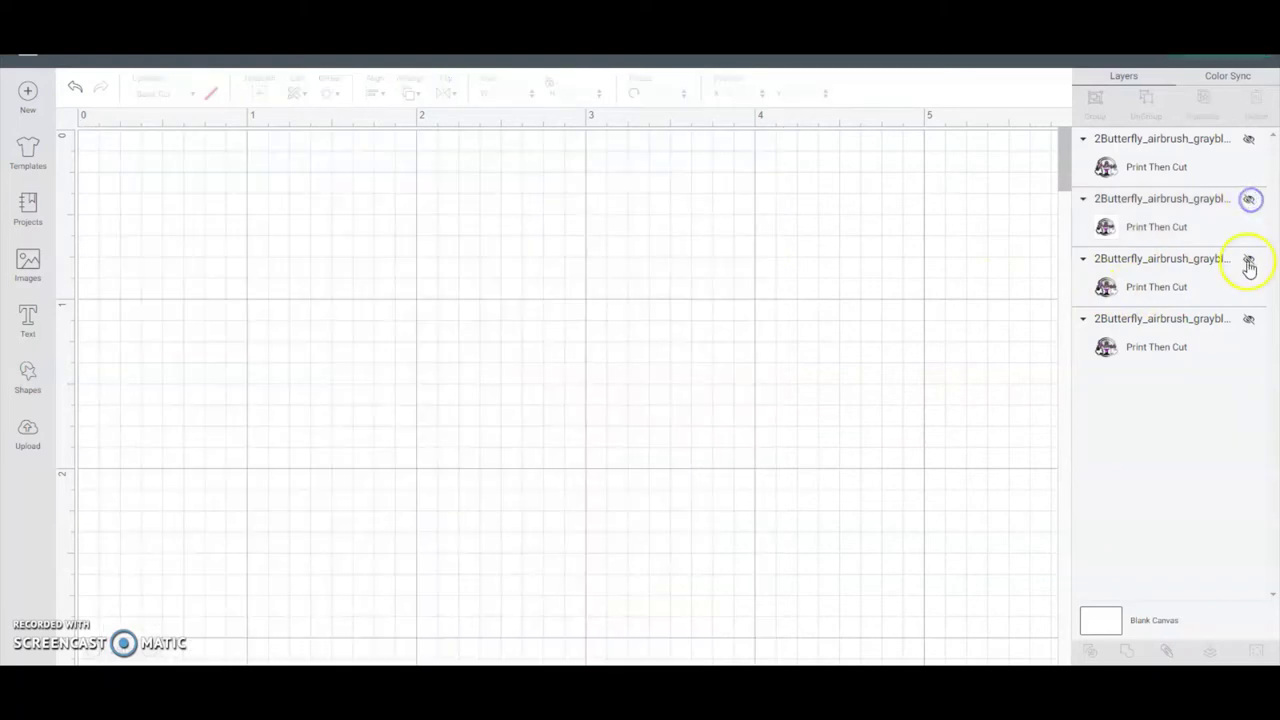
Show the third image's layer, move the image to about X 0.028, Y 0.007 and set its width to 4 inches.
left_click(1248, 259)
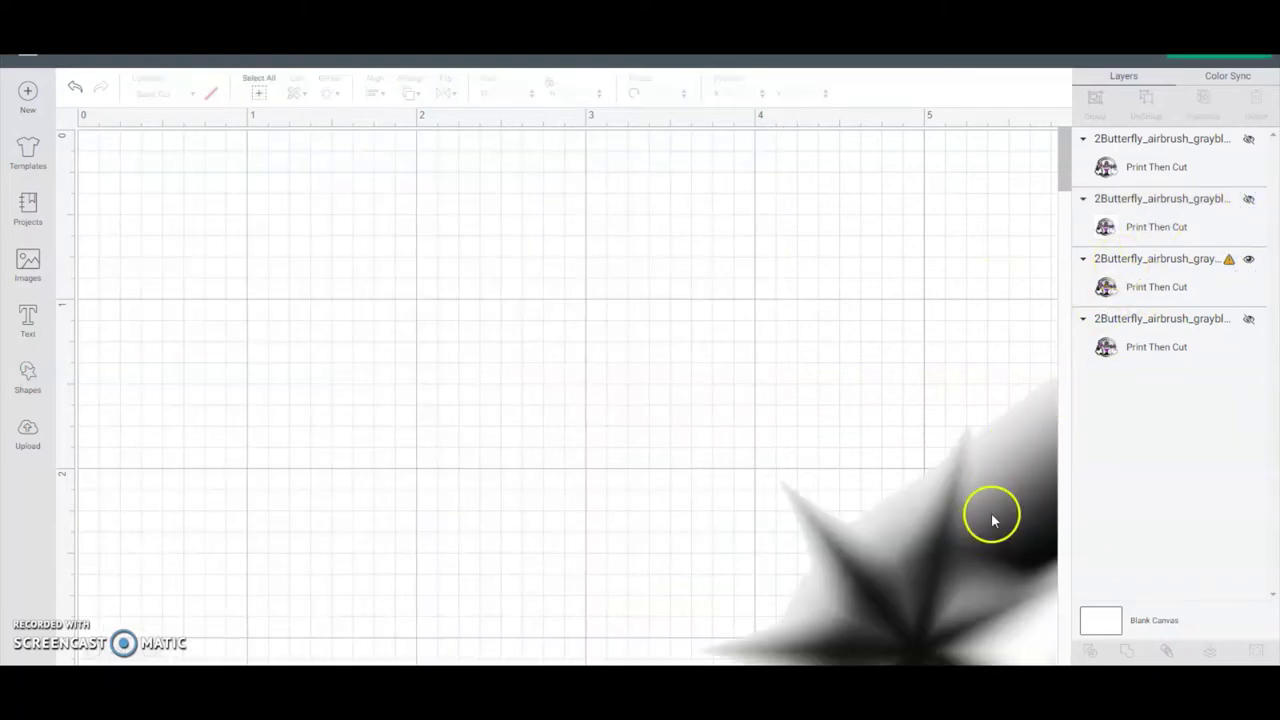
left_click_drag(1001, 537, 431, 400)
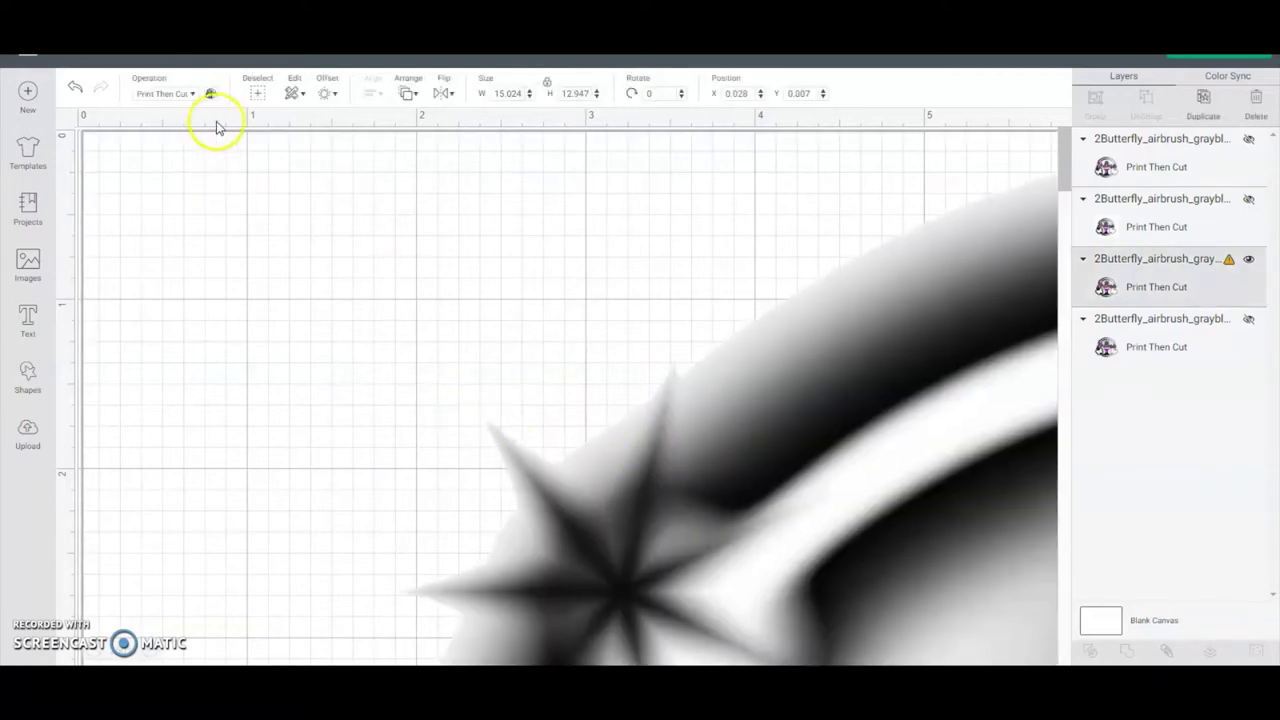
left_click(508, 93)
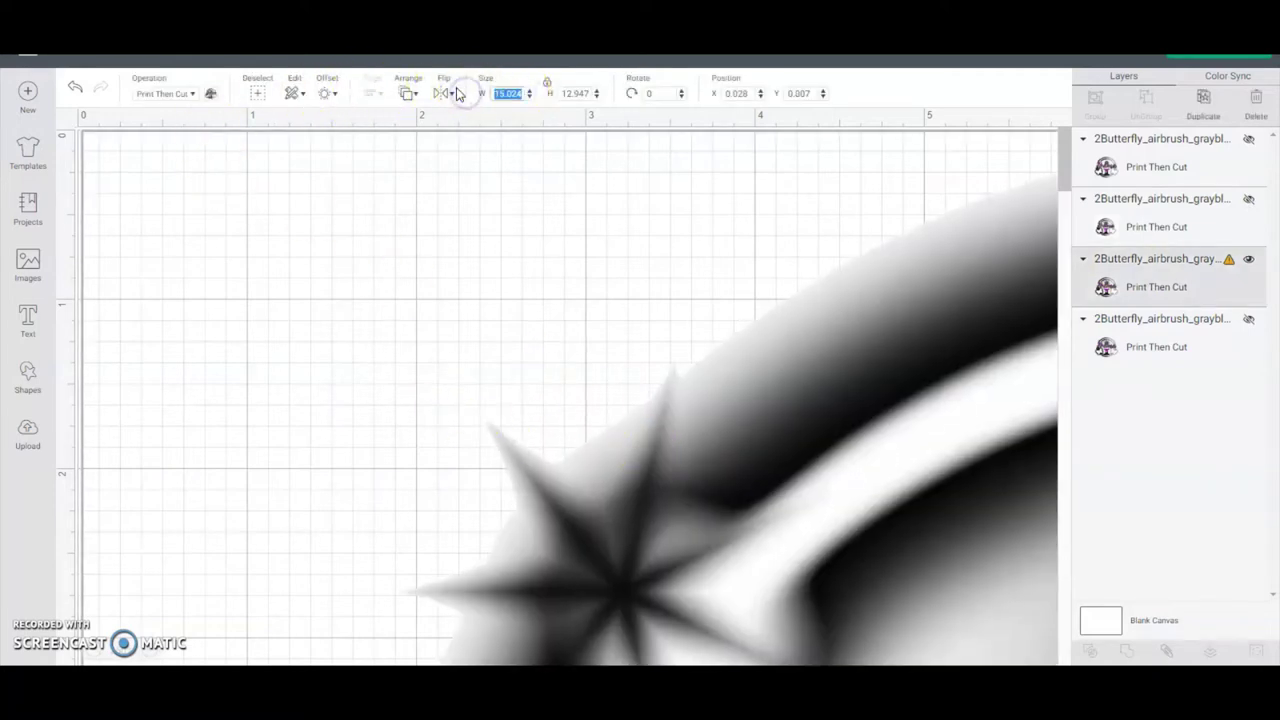
type("4")
key("Return")
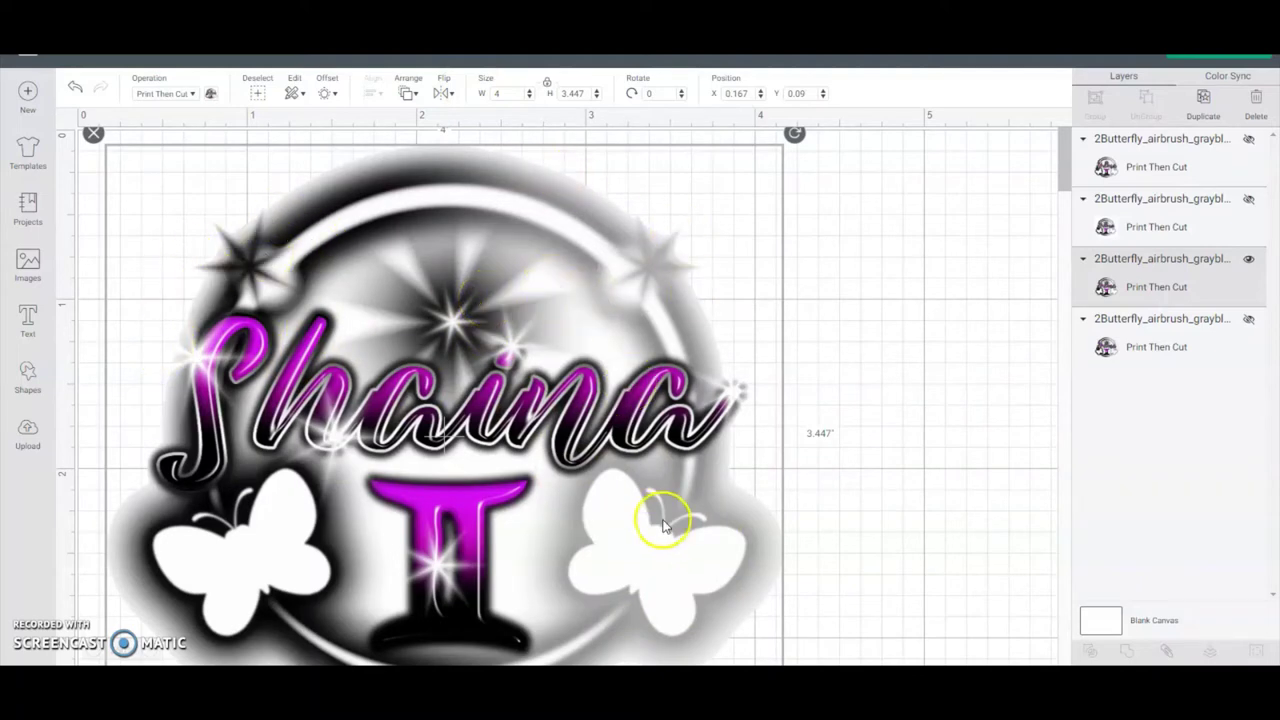
Move the third image to about X 0.111, Y 0.007 and set its width to 3 inches.
left_click_drag(663, 522, 655, 508)
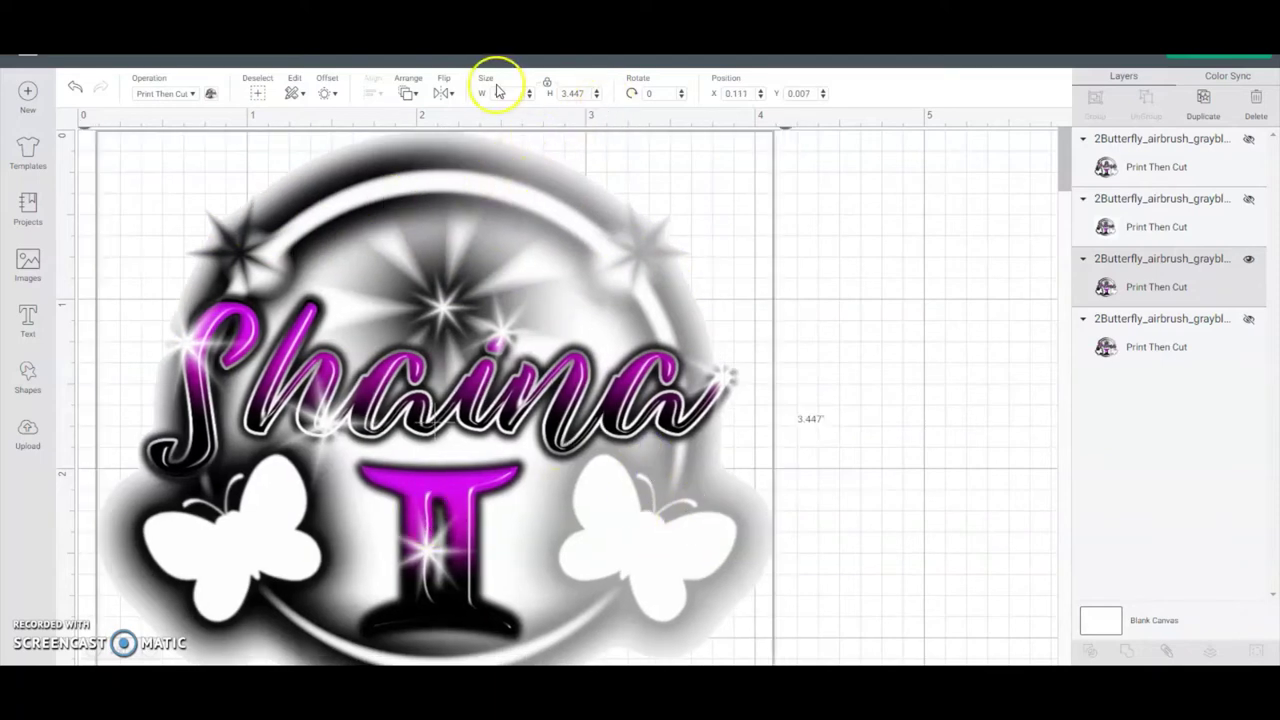
left_click_drag(497, 93, 450, 92)
type("3")
key("Return")
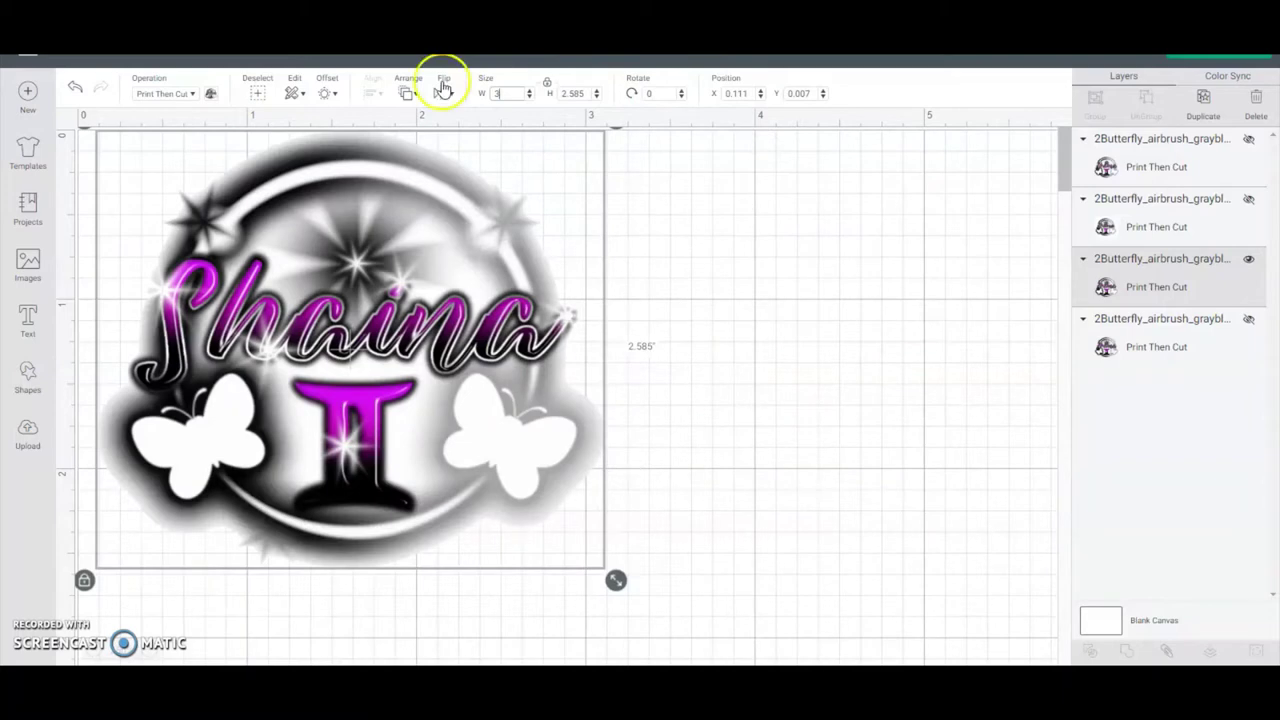
Add a square shape to the canvas and colour it blue.
left_click(27, 376)
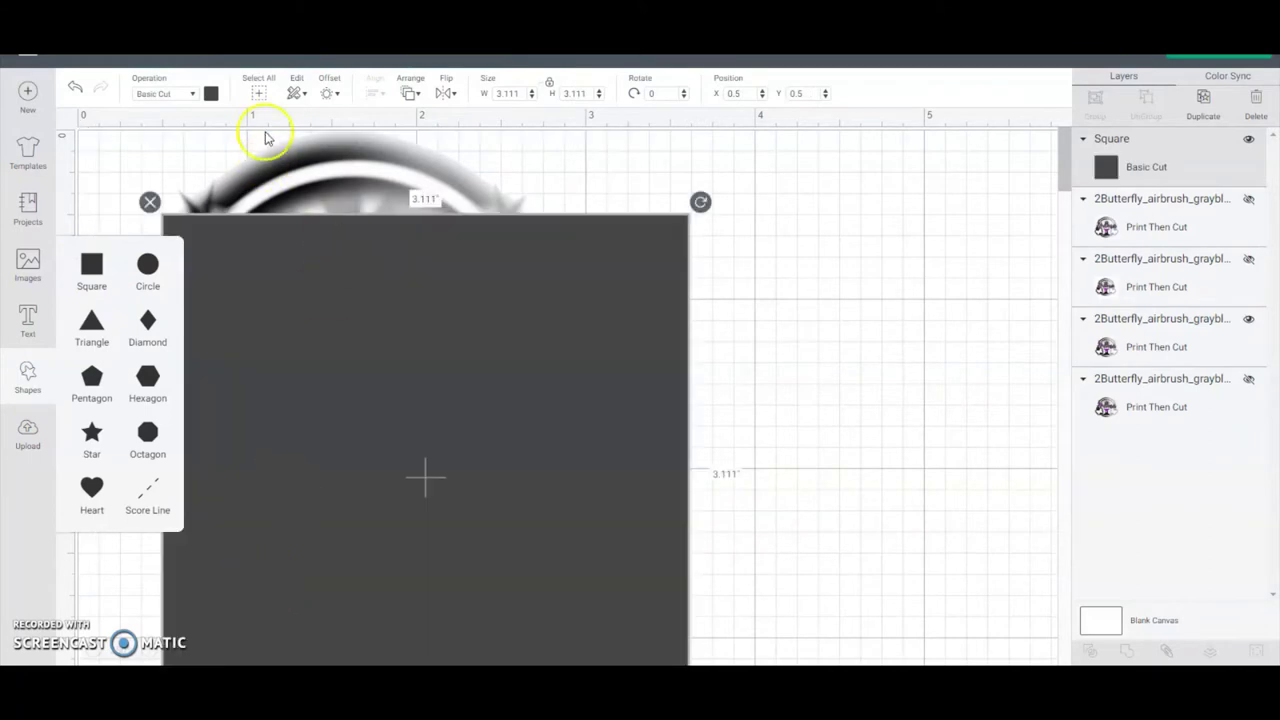
left_click(211, 93)
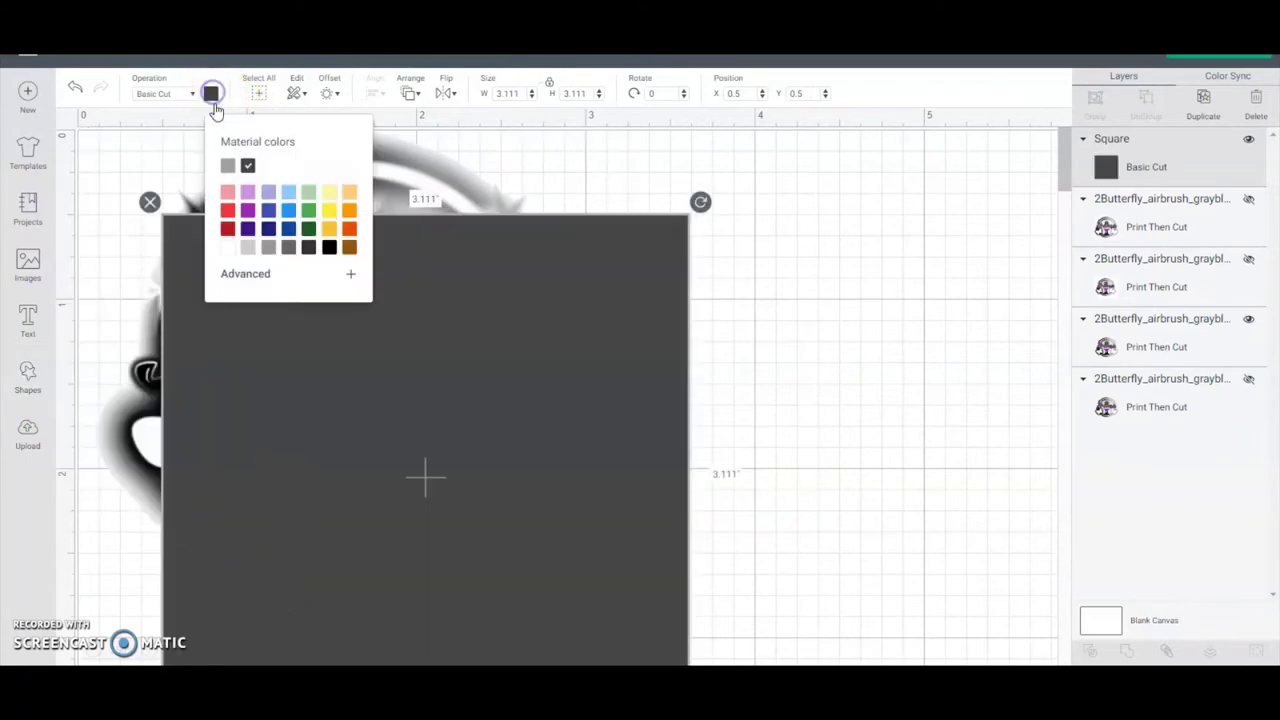
left_click(329, 191)
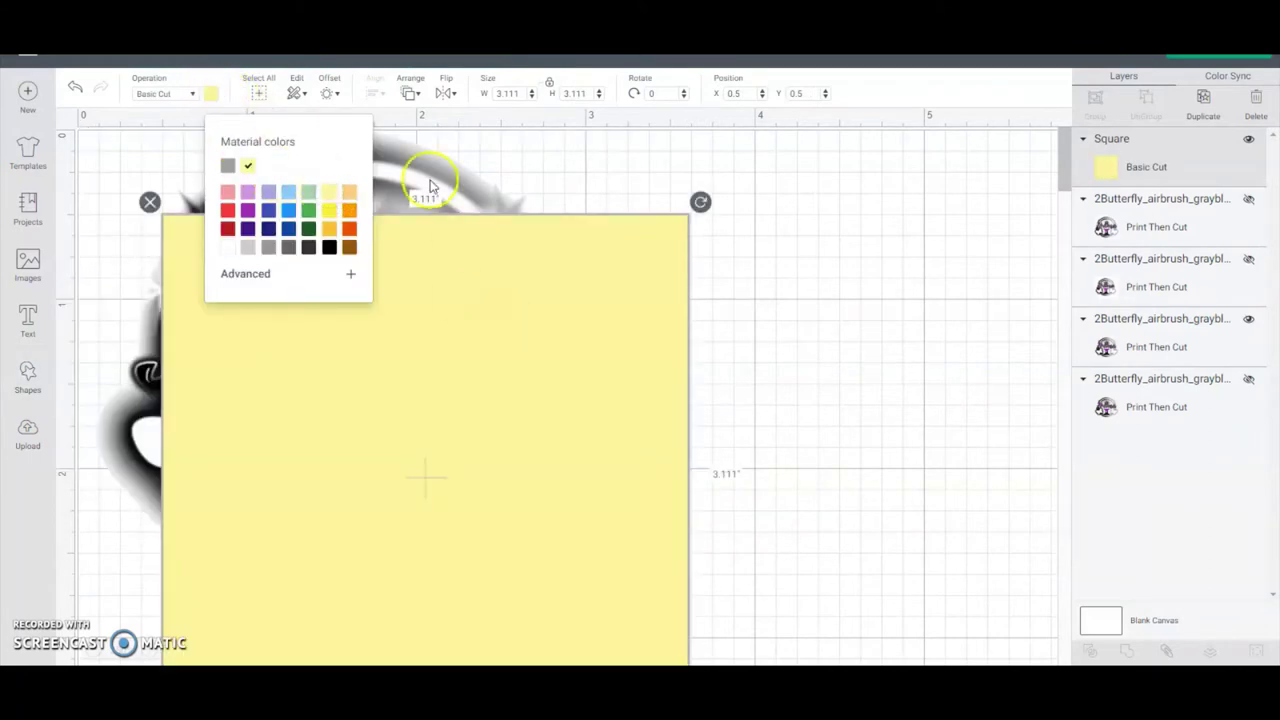
left_click(412, 93)
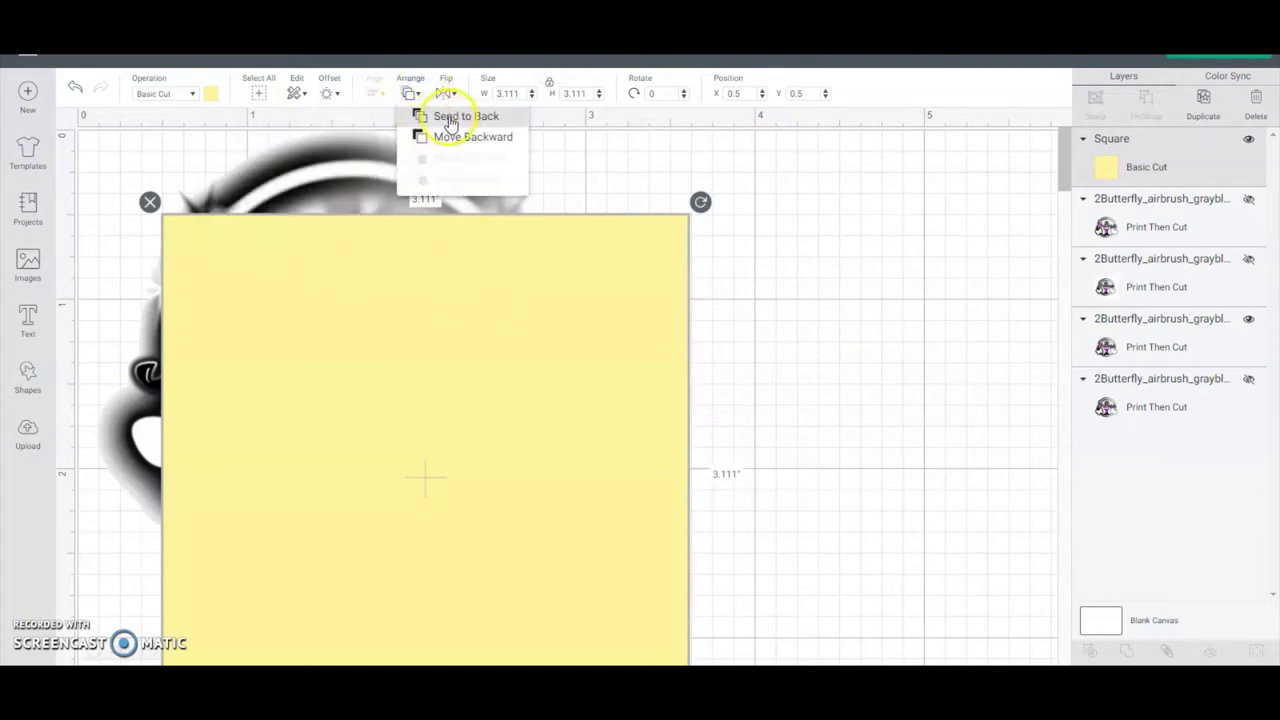
left_click(206, 94)
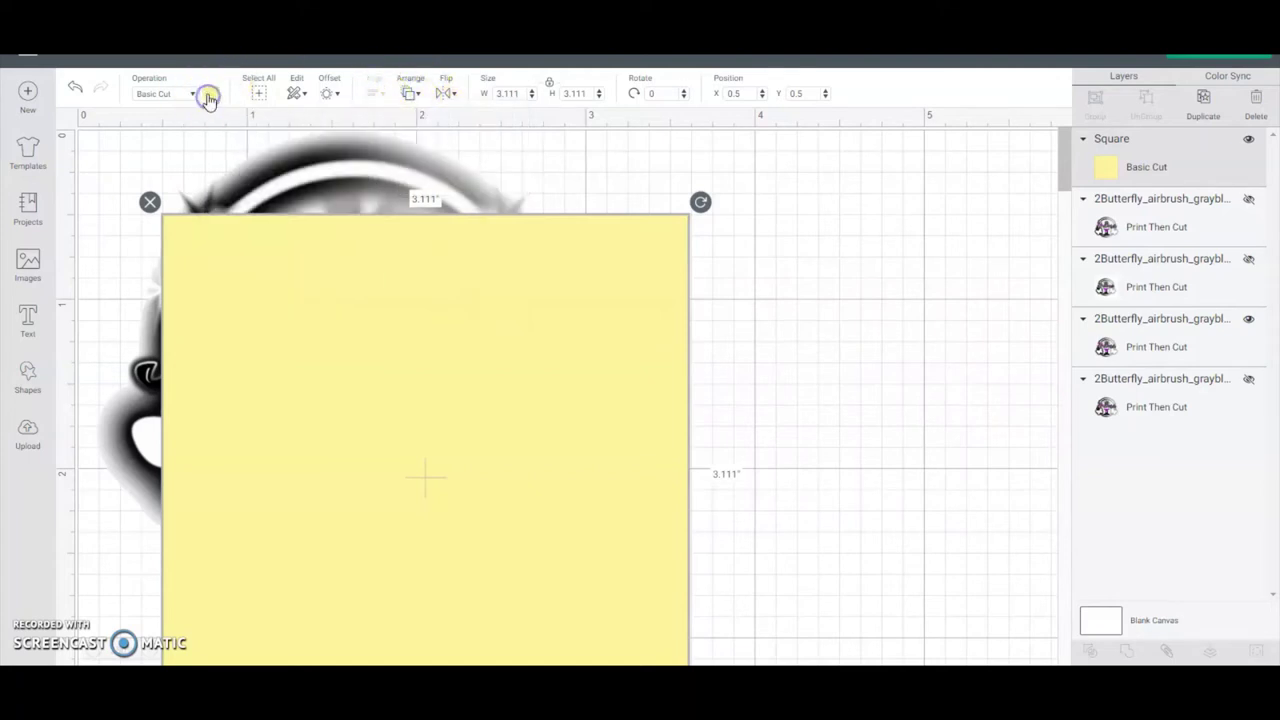
left_click(209, 95)
left_click(268, 209)
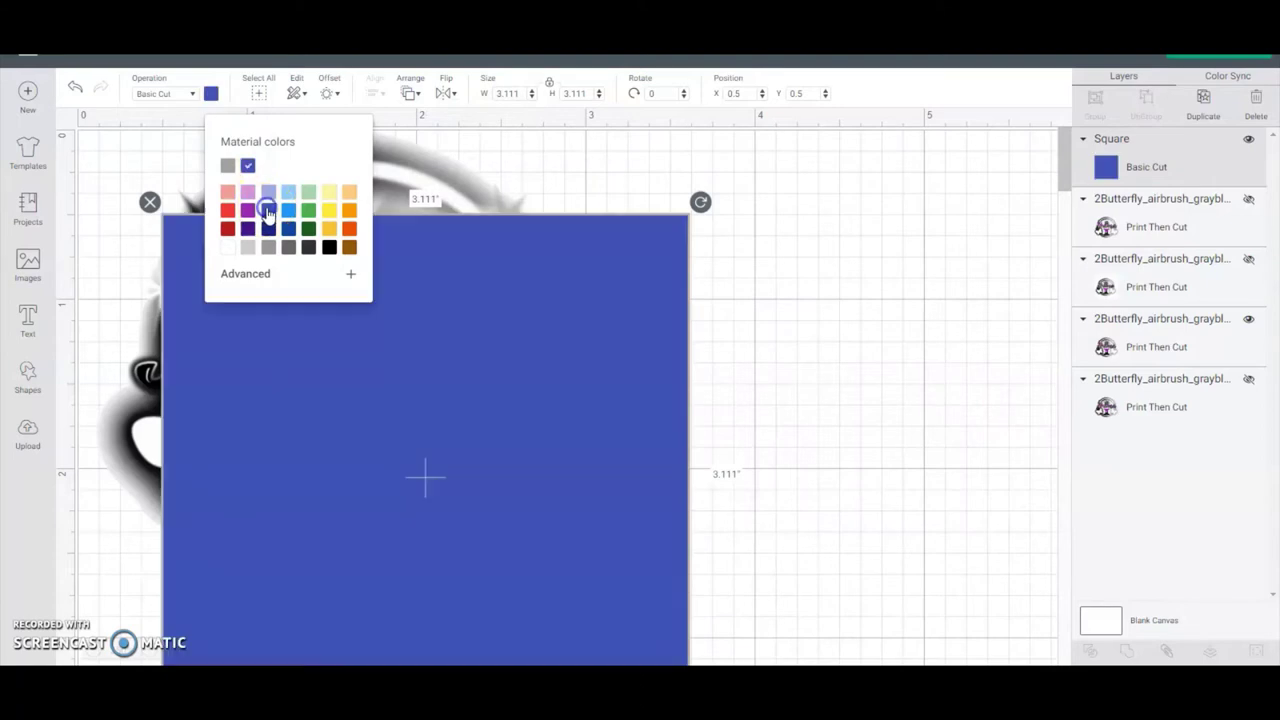
Send the blue square to the back and move the third image onto it at about X 0.514, Y 0.618.
left_click(413, 94)
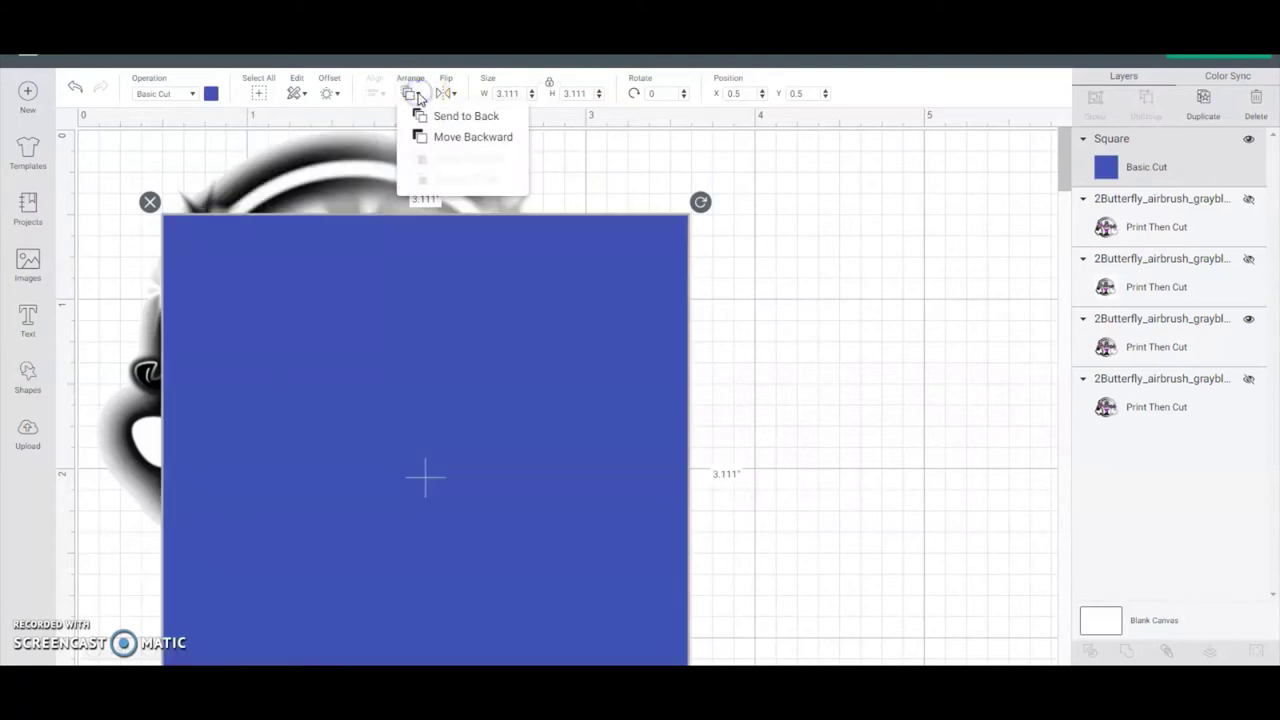
left_click(445, 118)
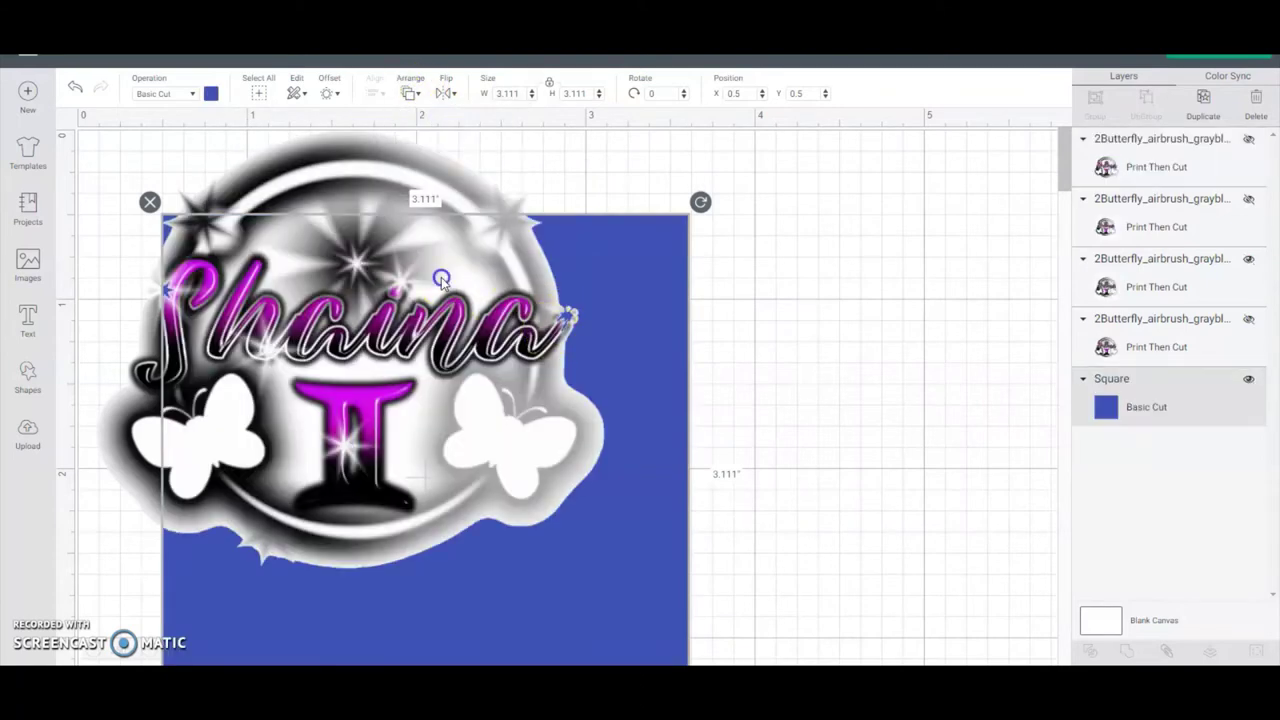
left_click_drag(448, 325, 506, 374)
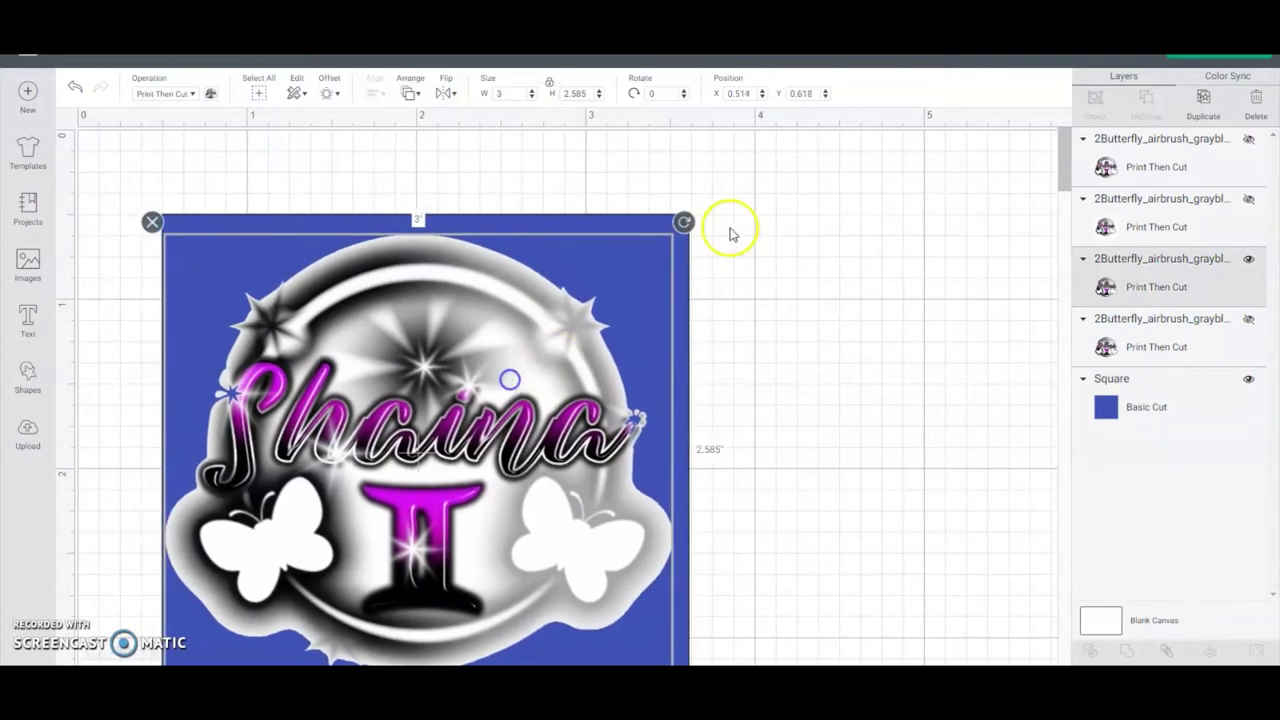
Move the square and third image together to about X 0.597, Y 0, and centre the image on the square at about X 0.653, Y 0.201.
left_click(788, 229)
left_click_drag(788, 229, 488, 325)
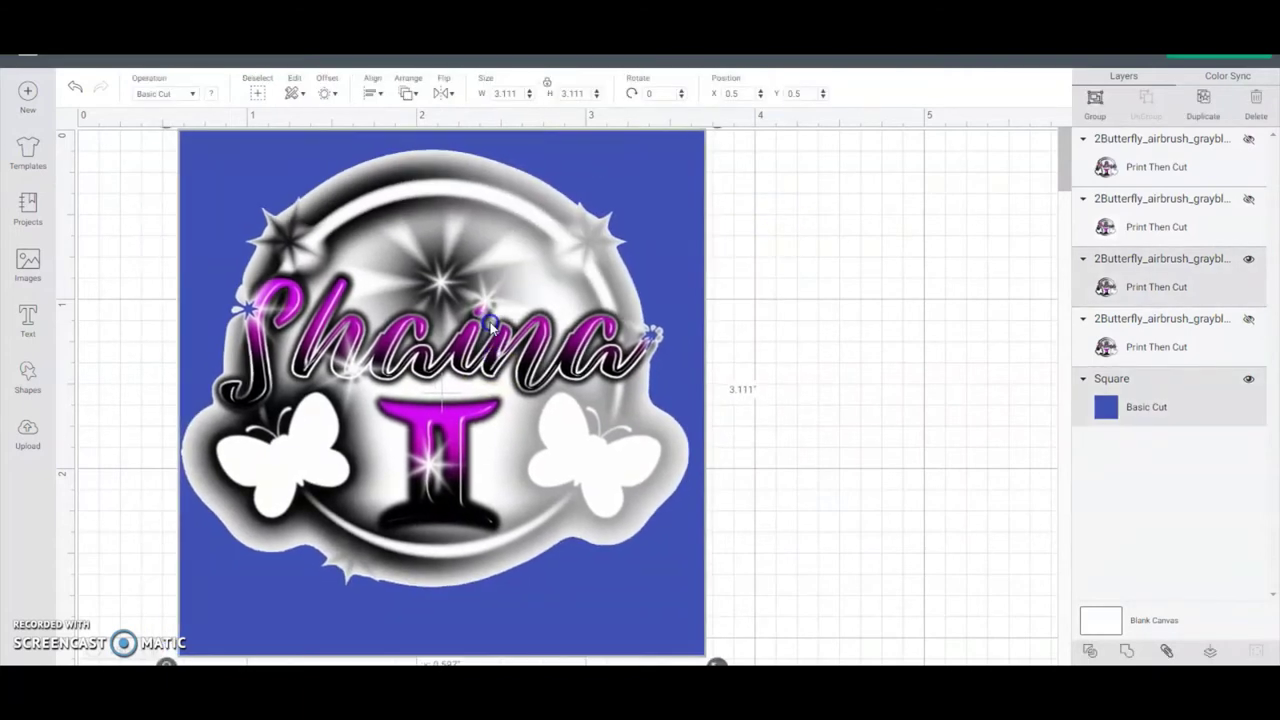
left_click(920, 429)
left_click_drag(539, 375, 549, 390)
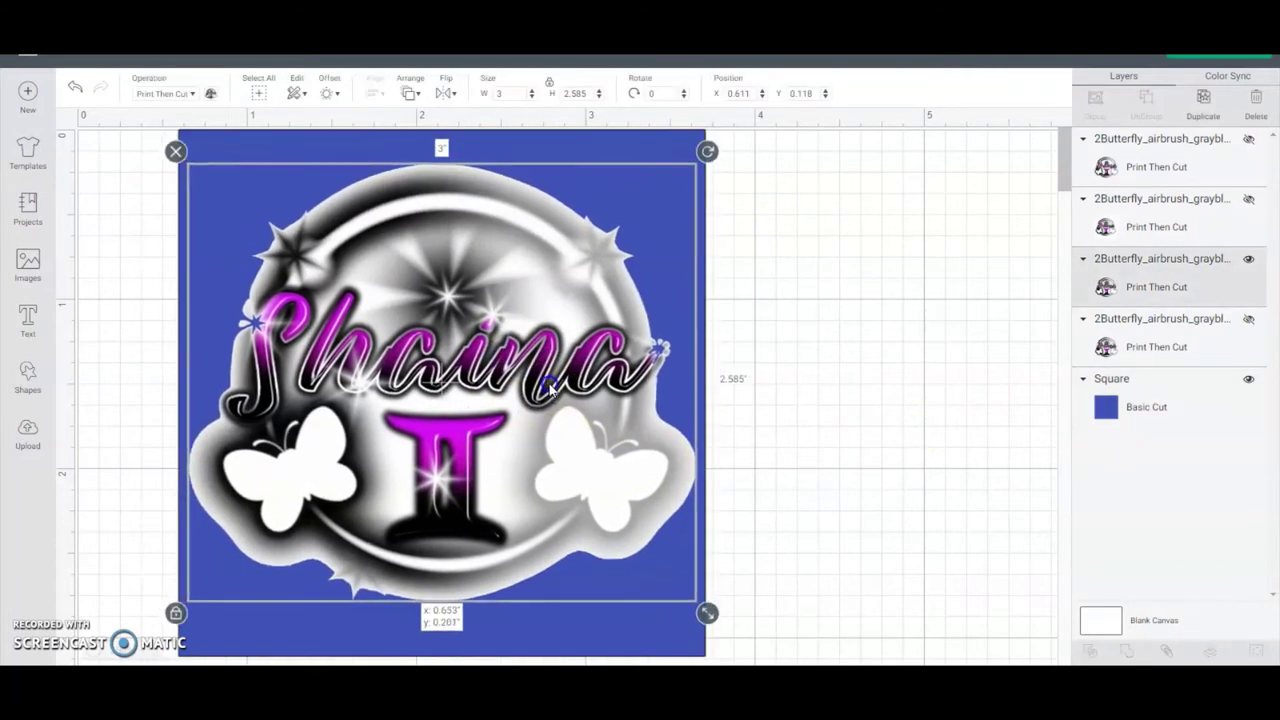
left_click(828, 415)
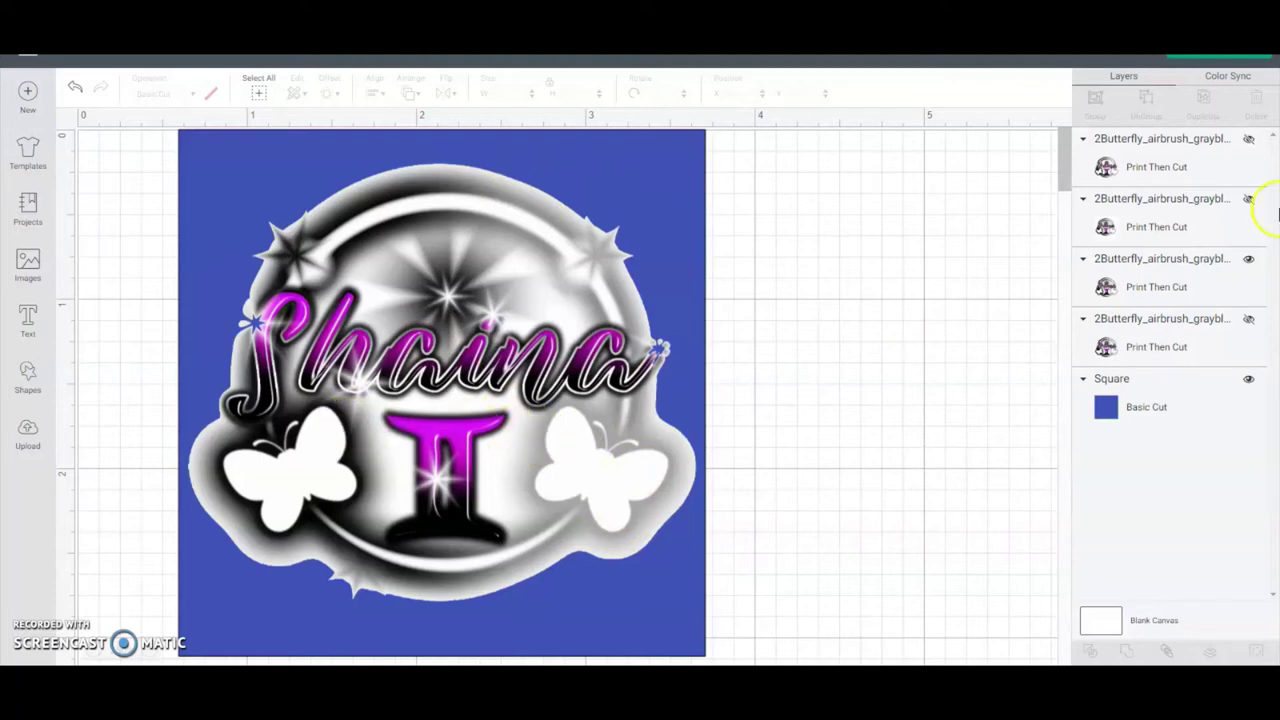
Hide the square and the third image, and show the fourth image's layer.
left_click(1248, 377)
left_click(1248, 259)
left_click(1248, 319)
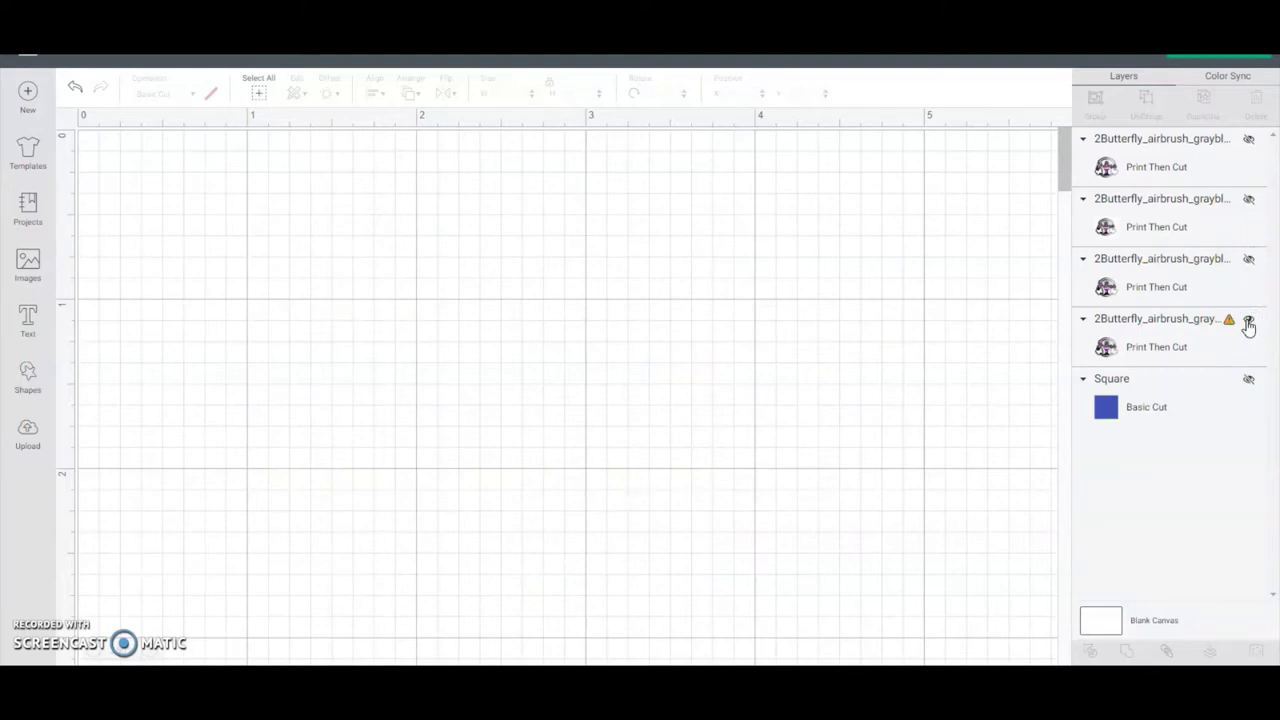
left_click(1248, 320)
left_click(1248, 320)
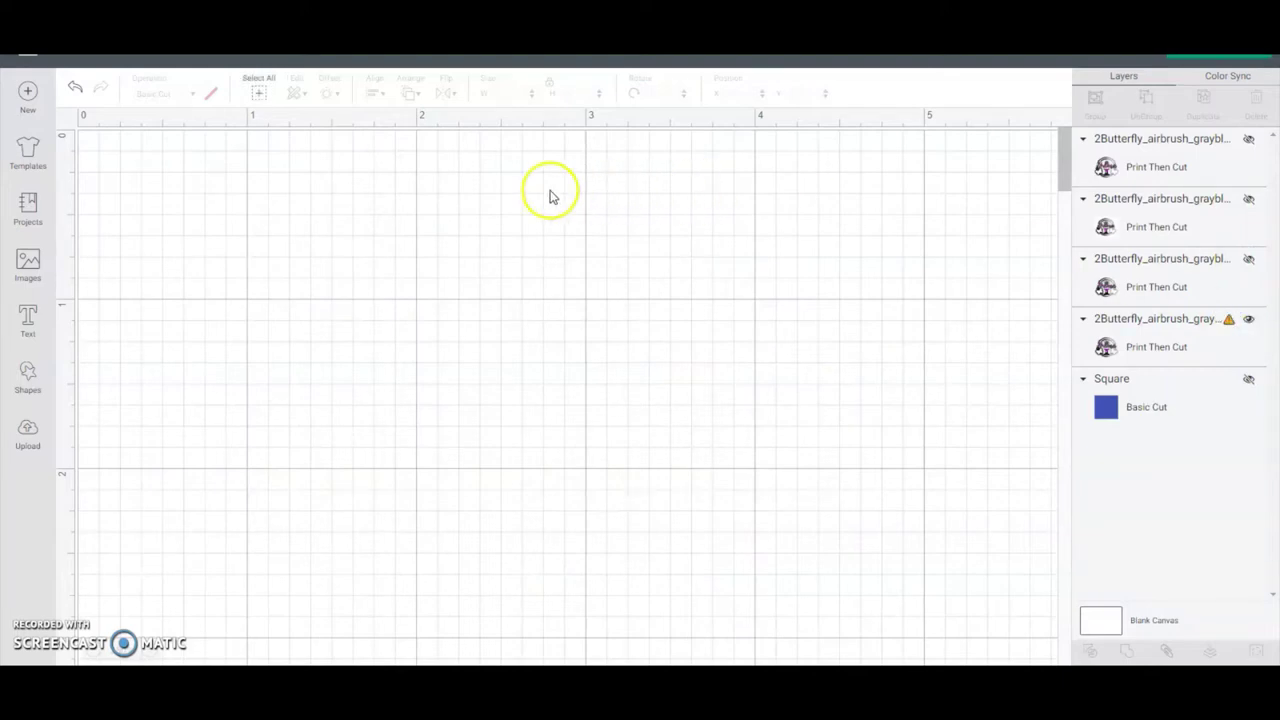
Set the fourth image's width to 4 inches and move it to about X 7.856, Y 1.173.
left_click(1152, 318)
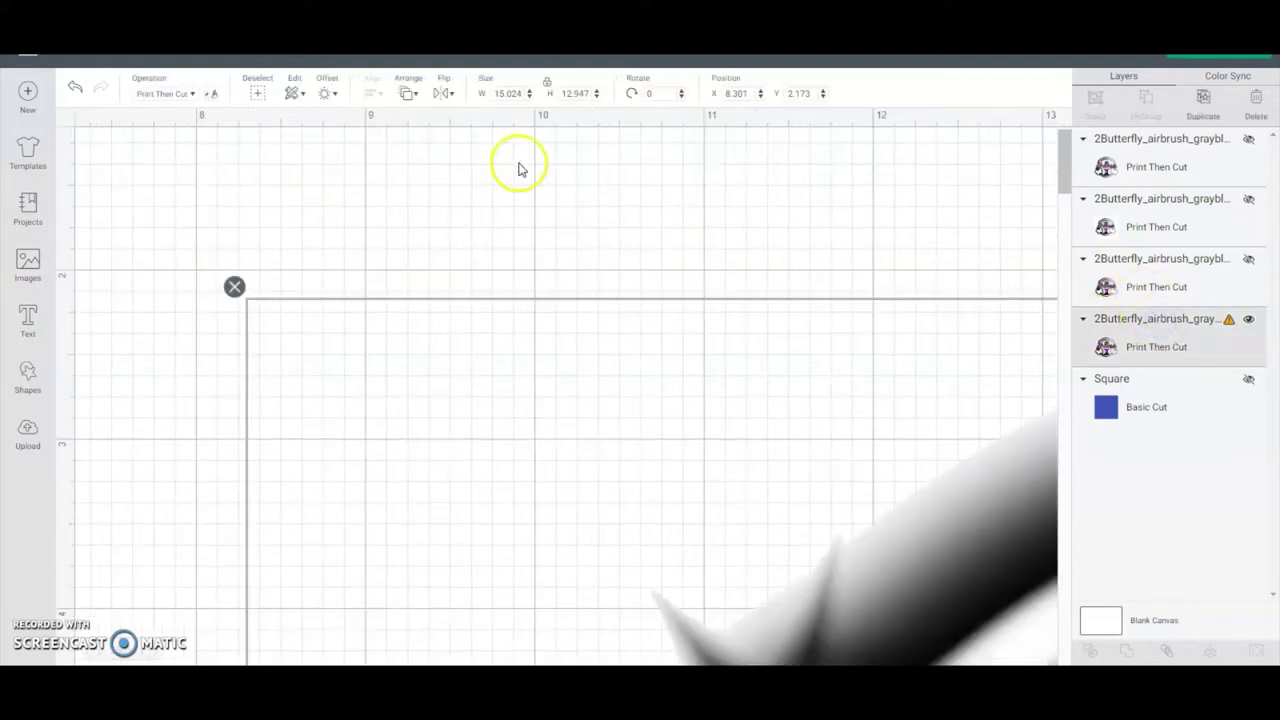
double_click(523, 93)
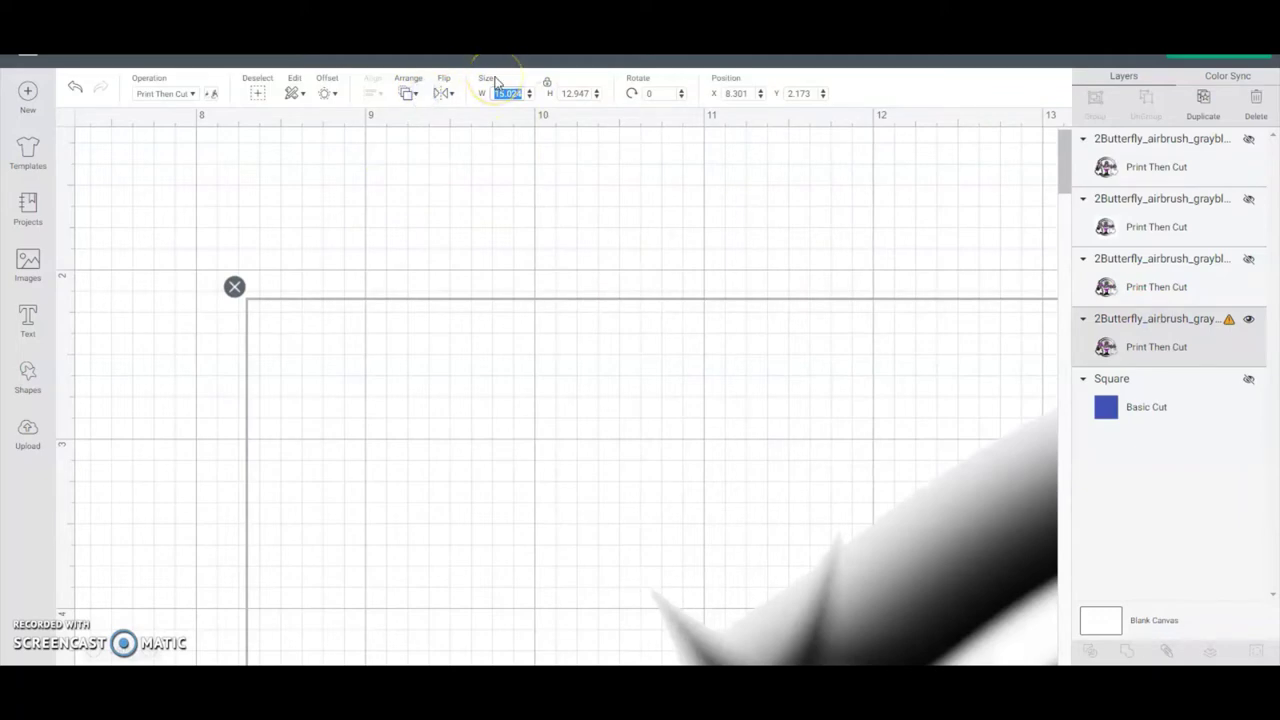
key("Return")
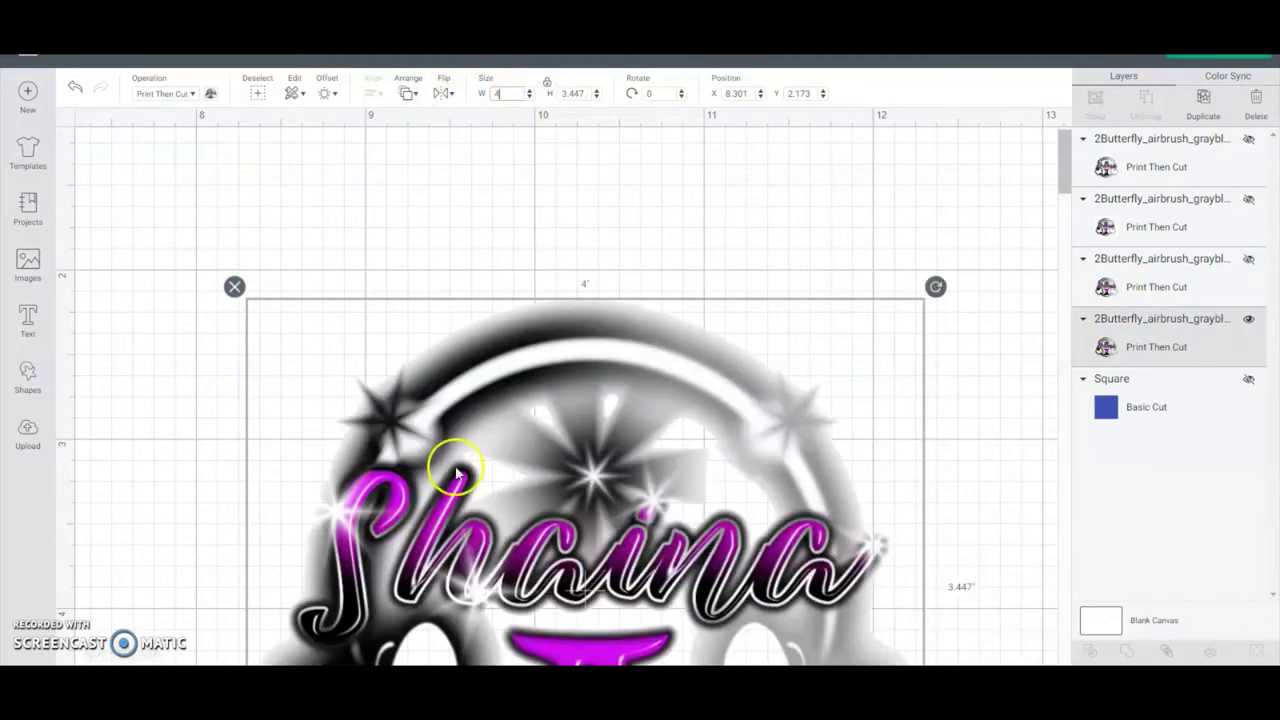
left_click_drag(475, 390, 598, 370)
Set the fourth image's width to 3 inches and move it to about X 8.037, Y 1.34.
left_click(507, 93)
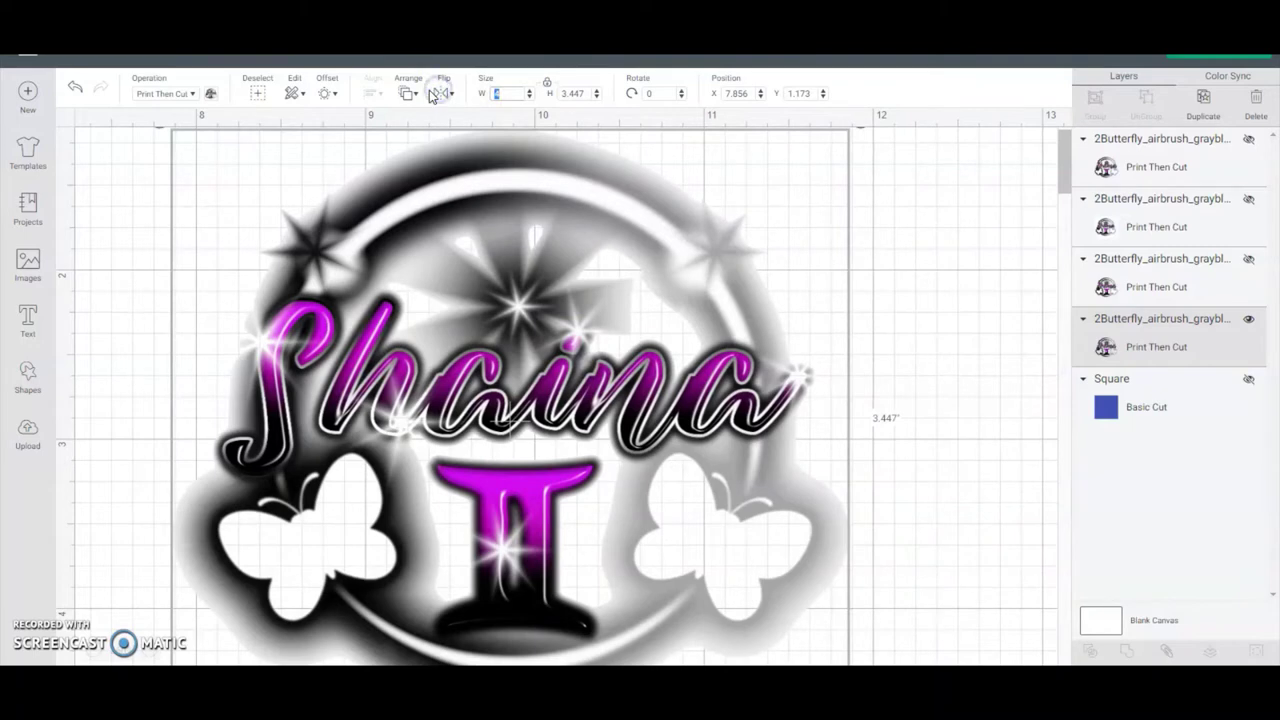
key("Return")
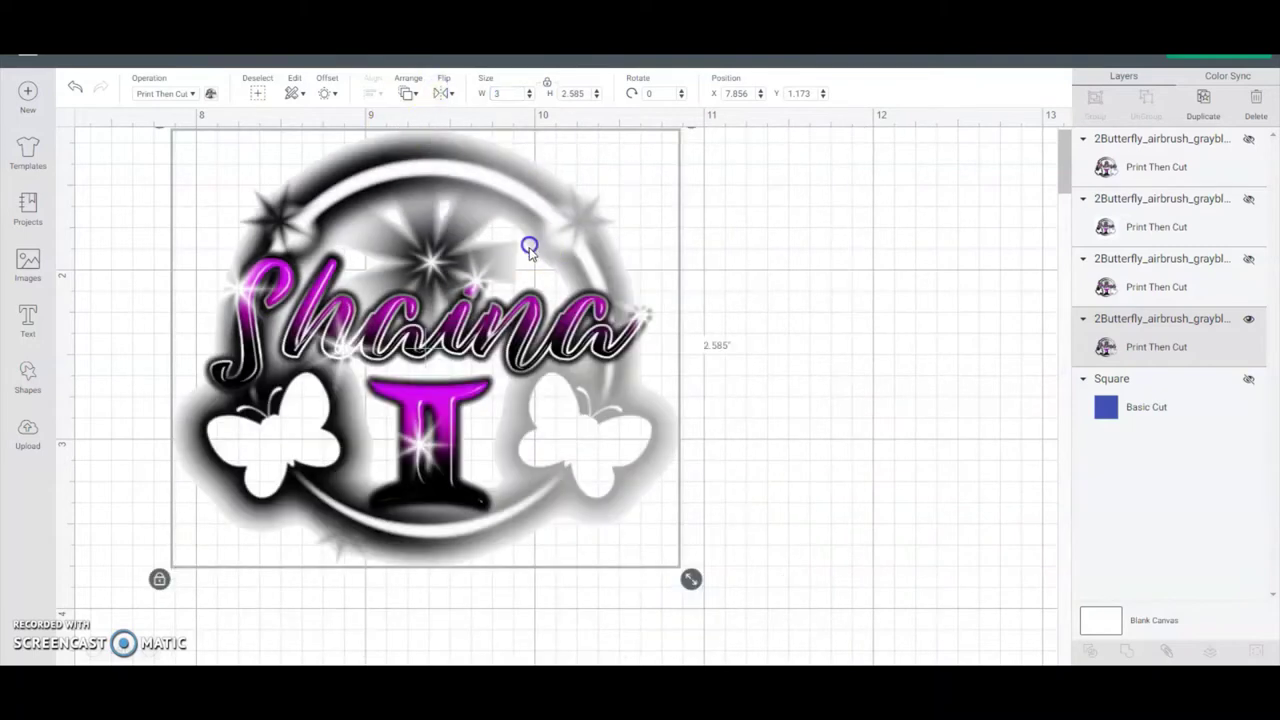
left_click_drag(528, 250, 580, 257)
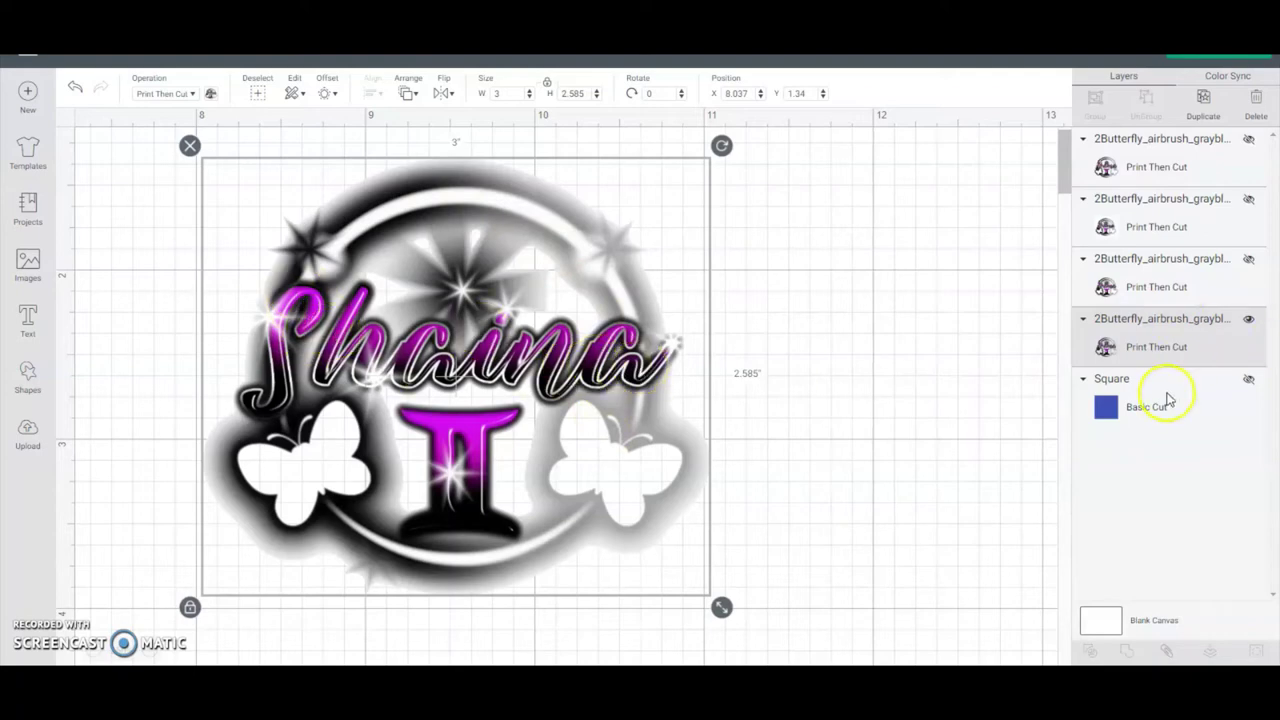
Show the blue square's layer again and select the square.
left_click(1247, 379)
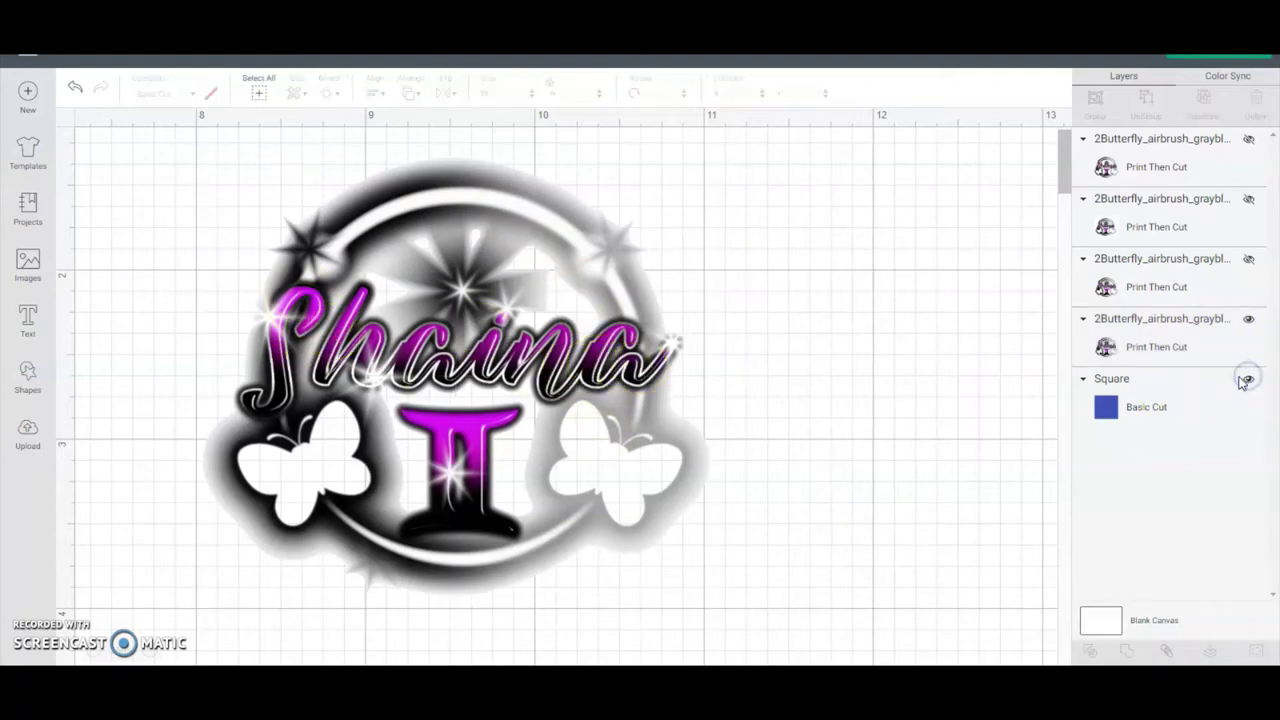
left_click(1211, 390)
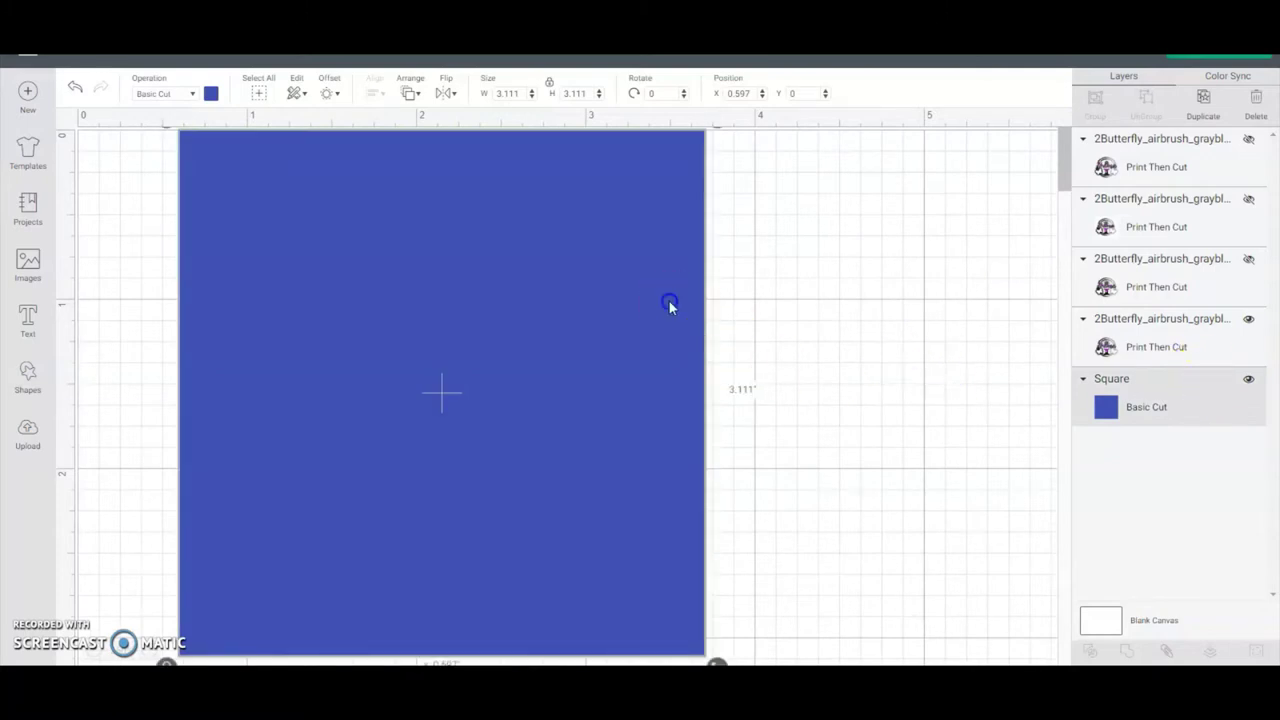
left_click(407, 93)
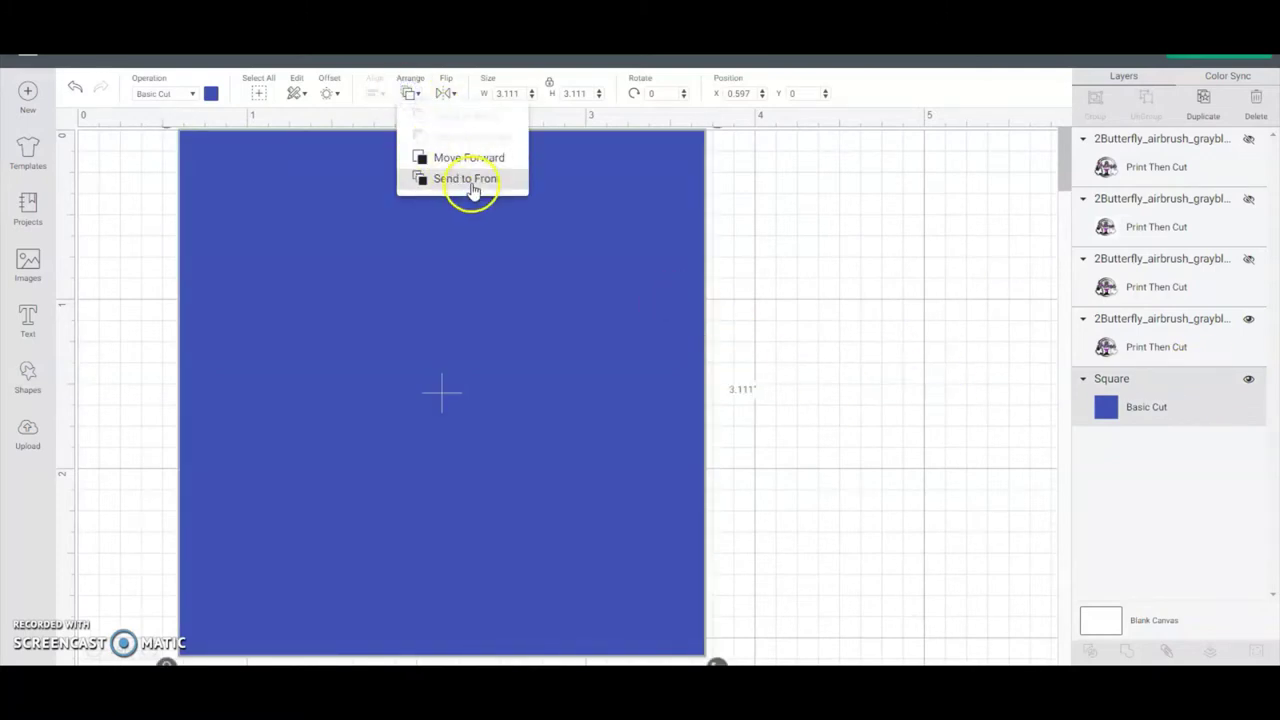
left_click(782, 240)
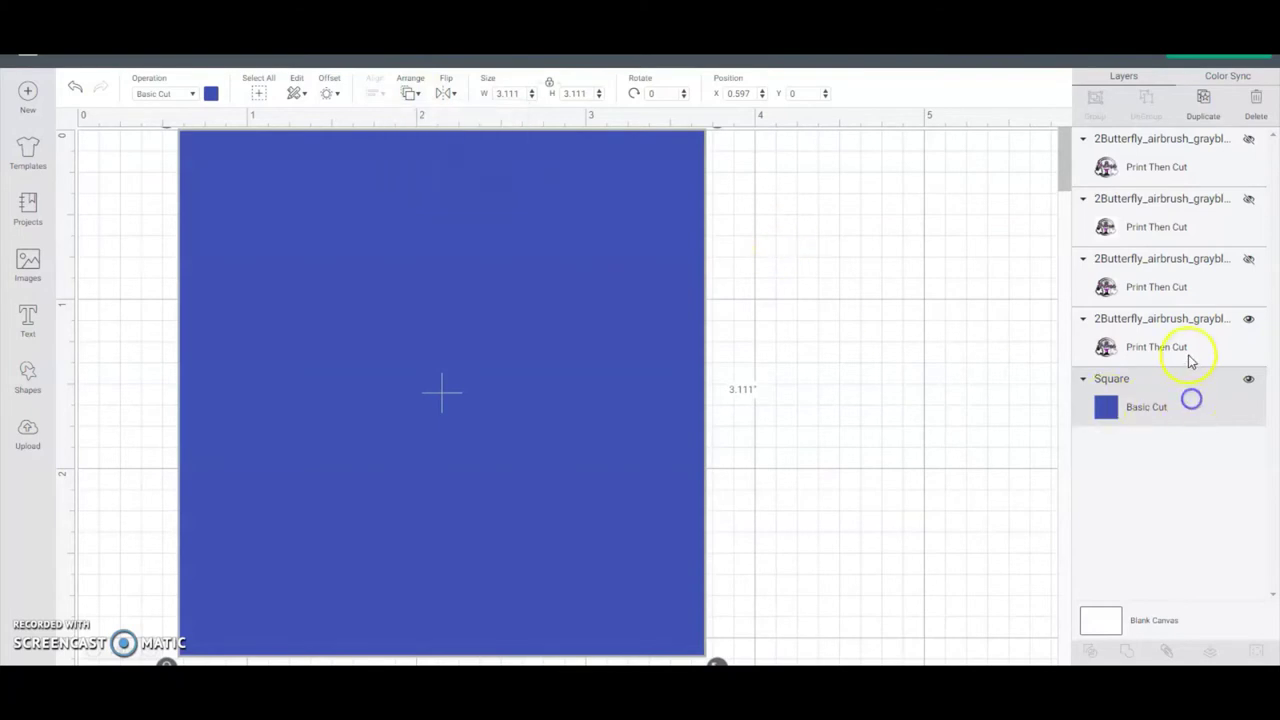
Place the blue square behind the fourth image at about X 8, Y 0.931, and centre the image on it at about X 8.093, Y 1.368.
left_click(1228, 330)
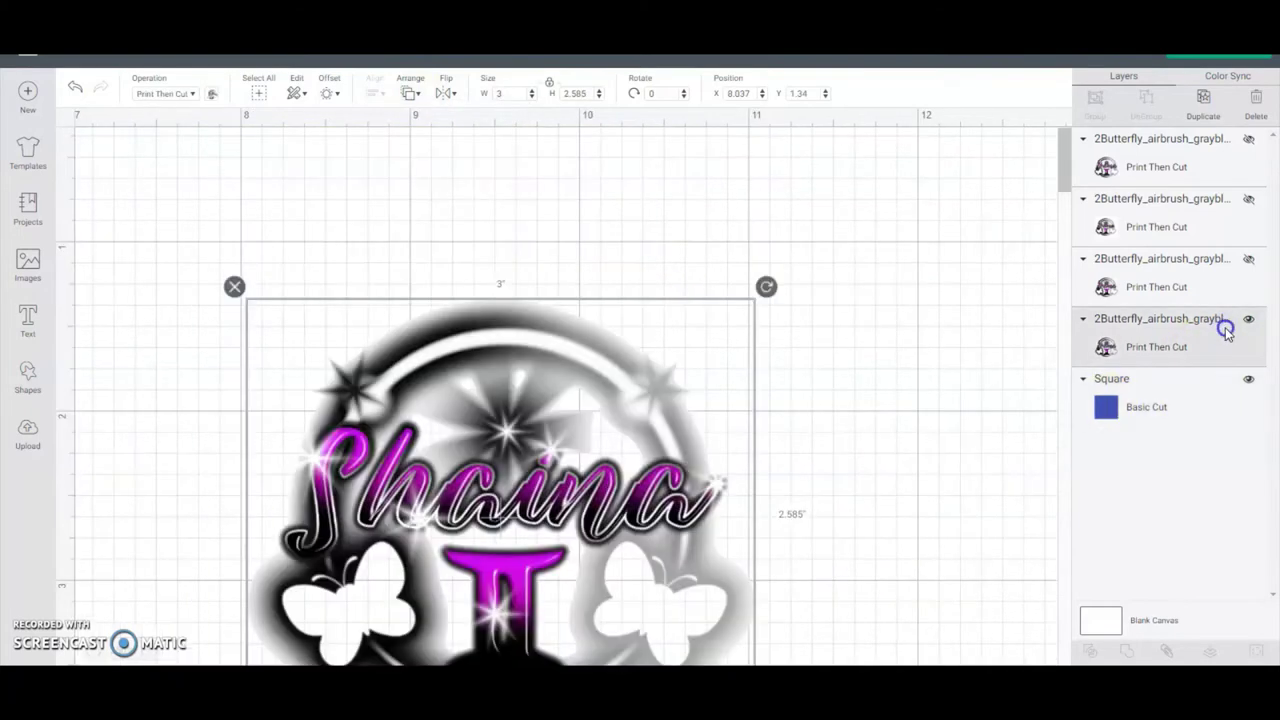
left_click(1212, 391)
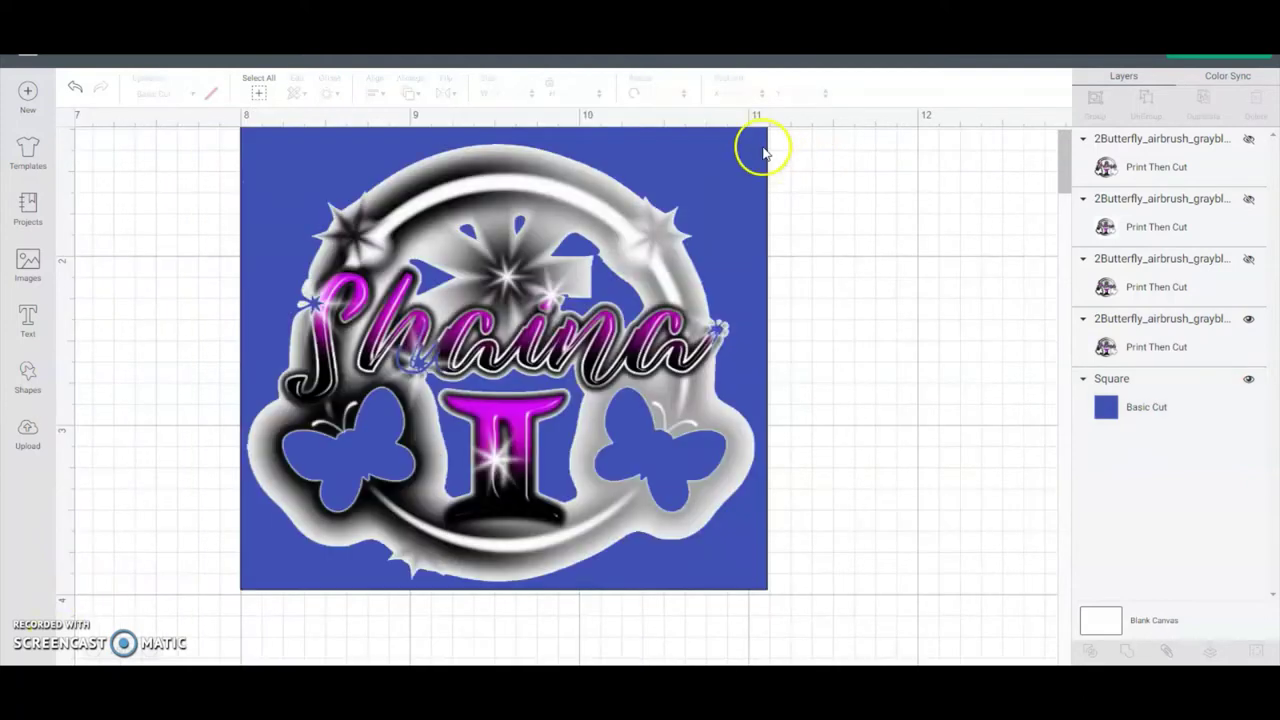
left_click(757, 154)
left_click_drag(757, 156, 758, 160)
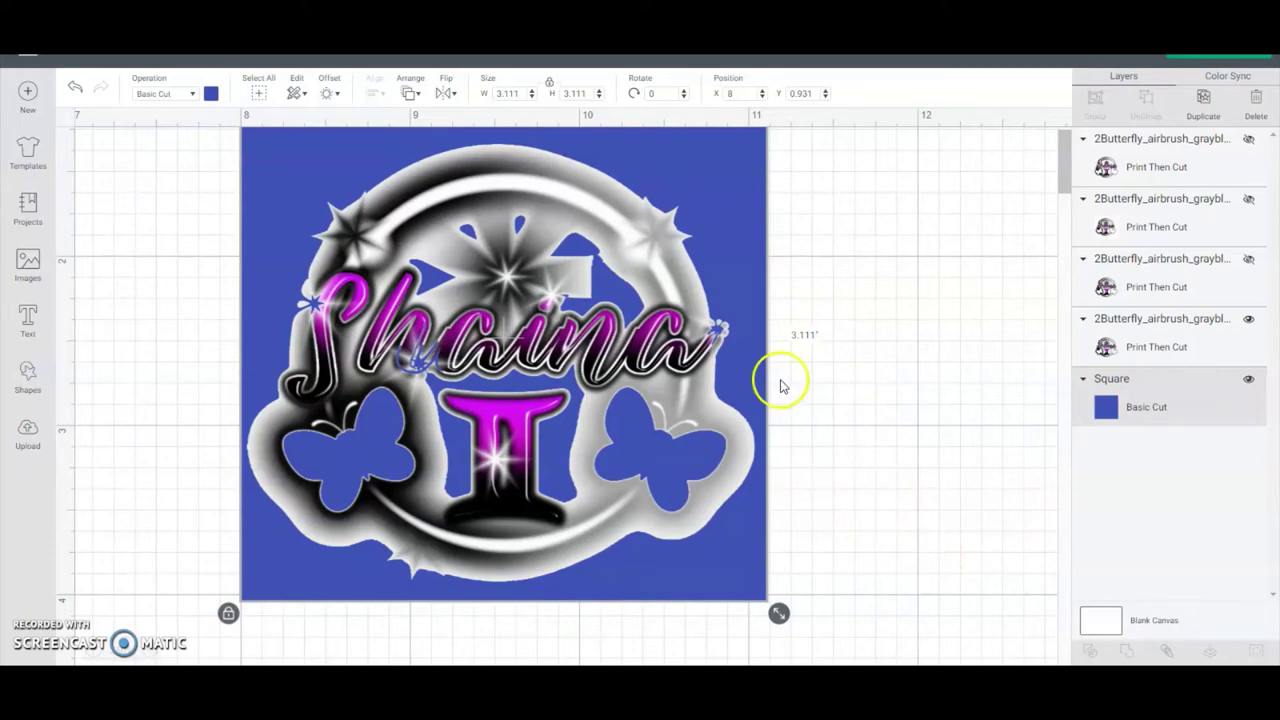
mouse_move(729, 257)
left_mouse_down()
mouse_move(1191, 257)
mouse_move(740, 258)
left_mouse_up()
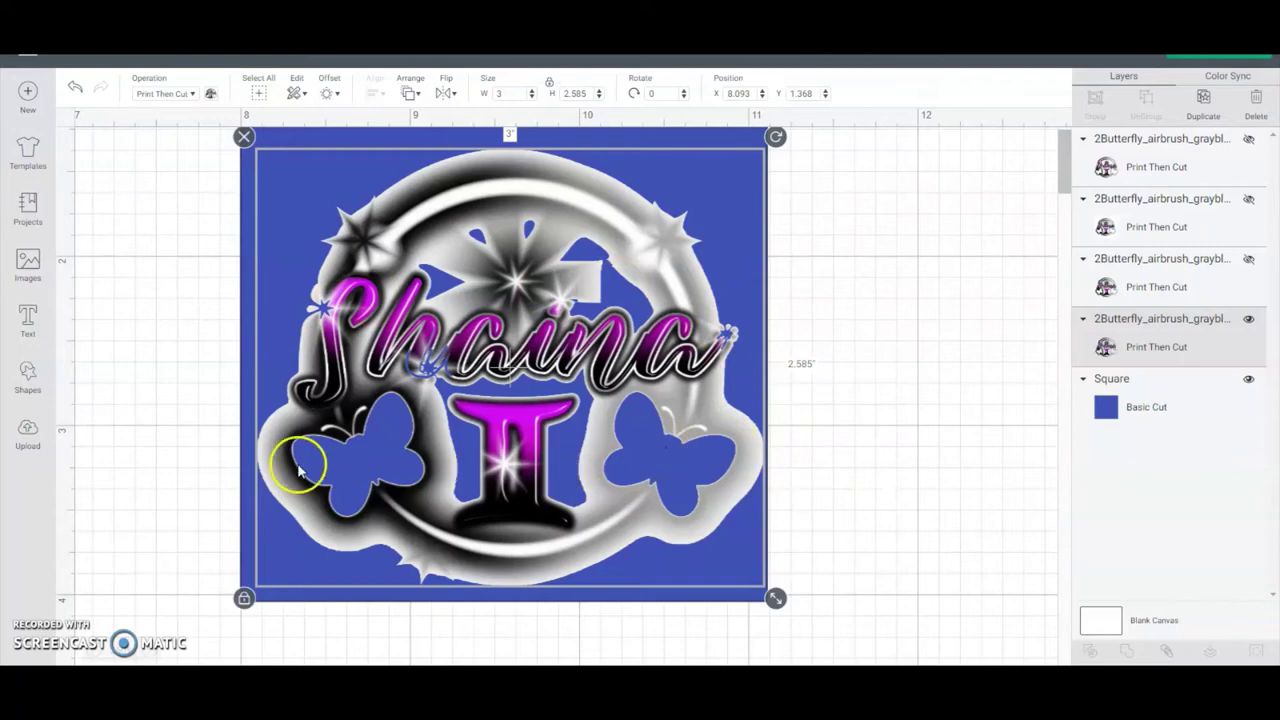
left_click(622, 468)
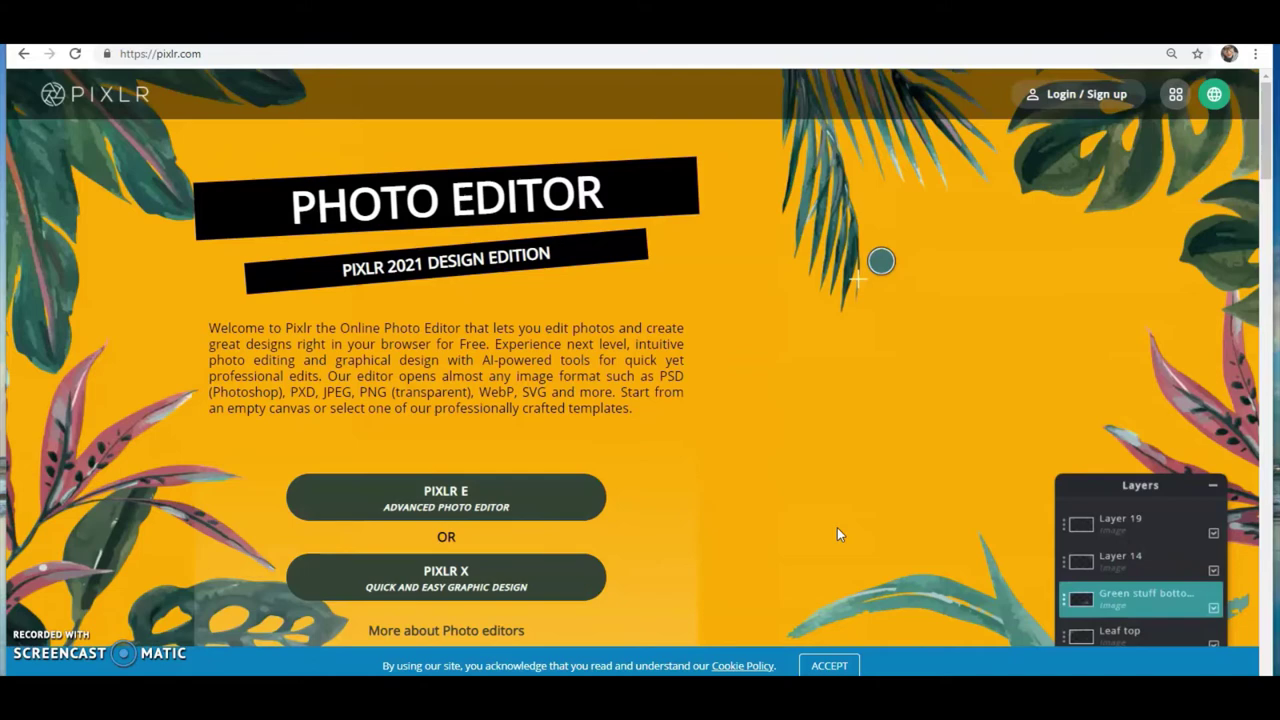
Switch to the Pixlr website and launch the Pixlr E advanced photo editor.
mouse_move(780, 700)
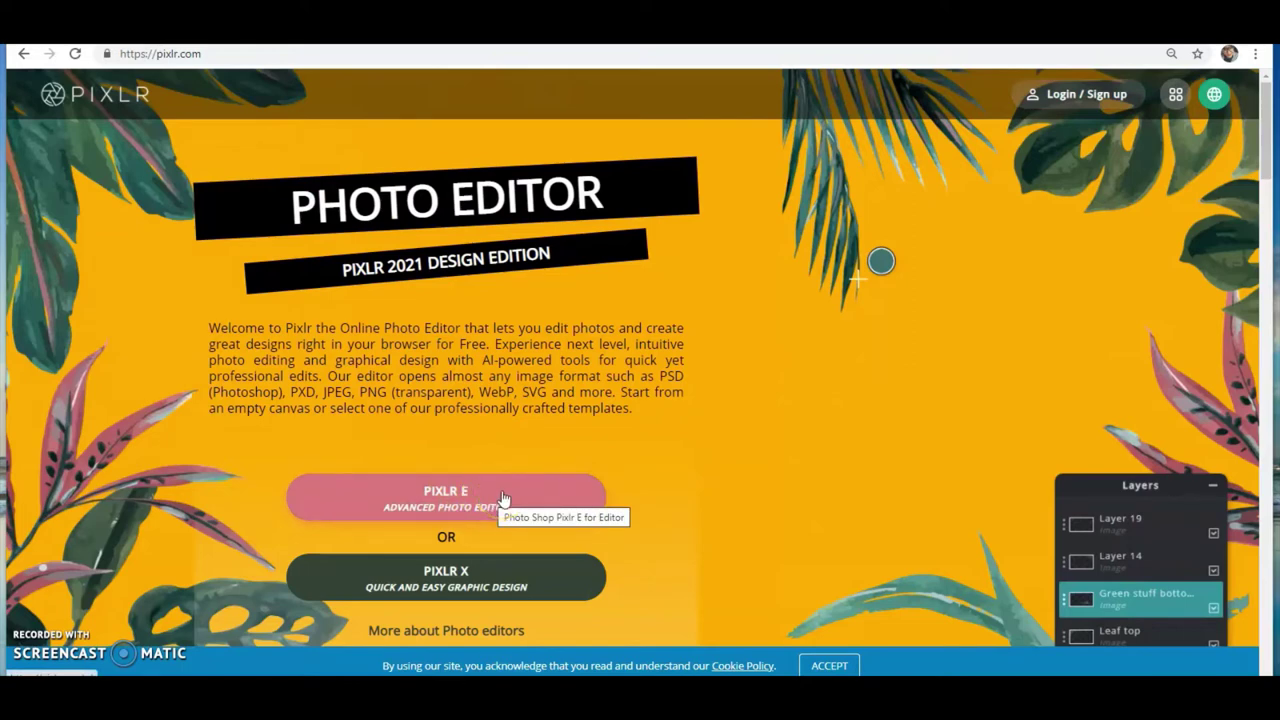
left_click(450, 578)
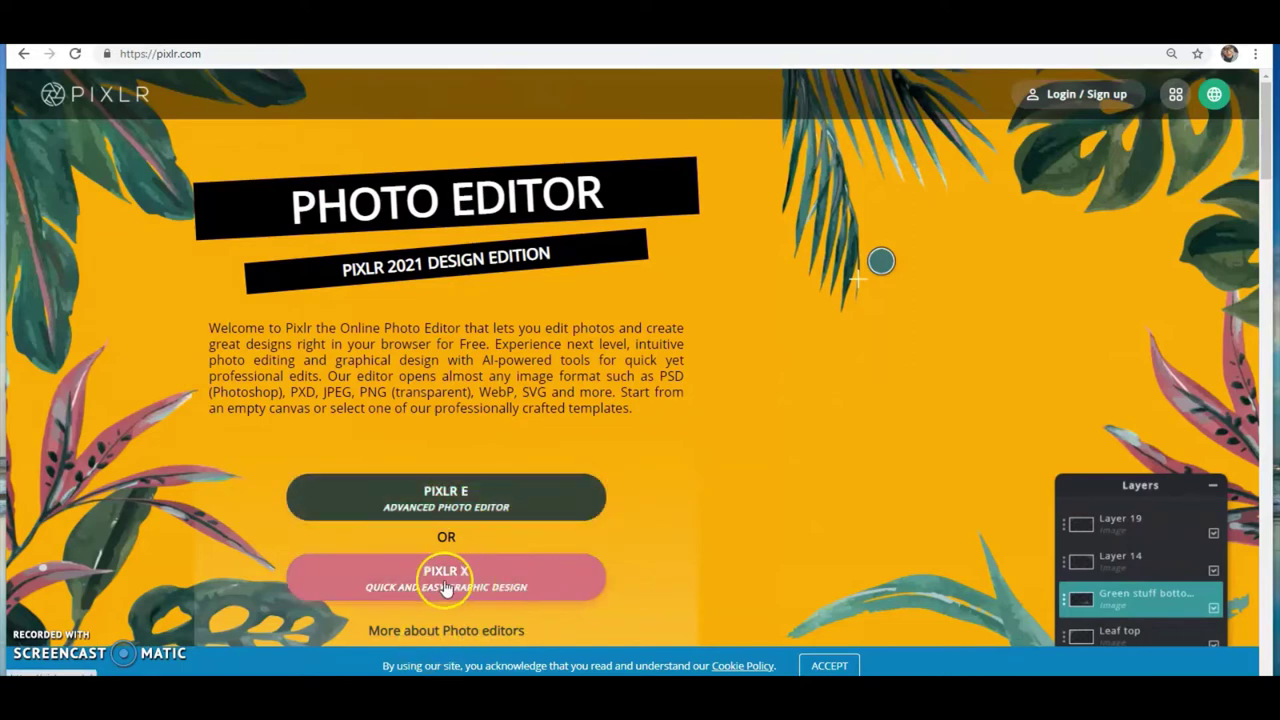
left_click(432, 495)
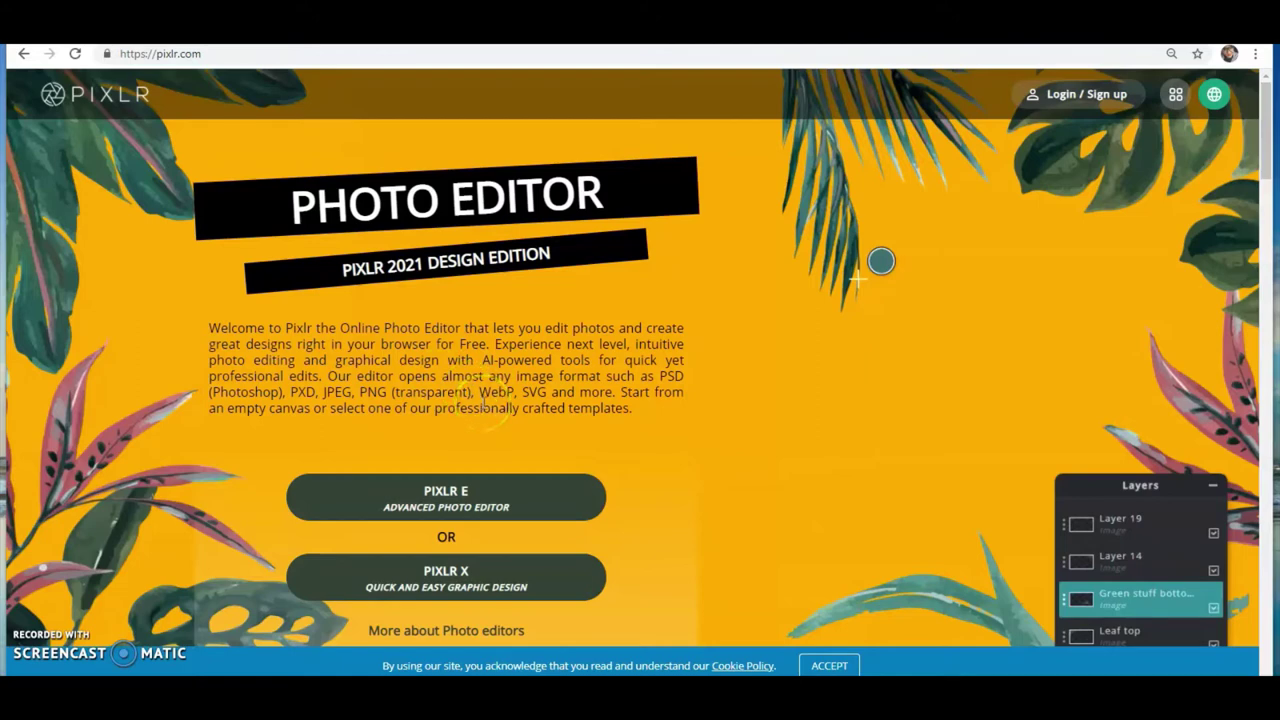
left_click(502, 497)
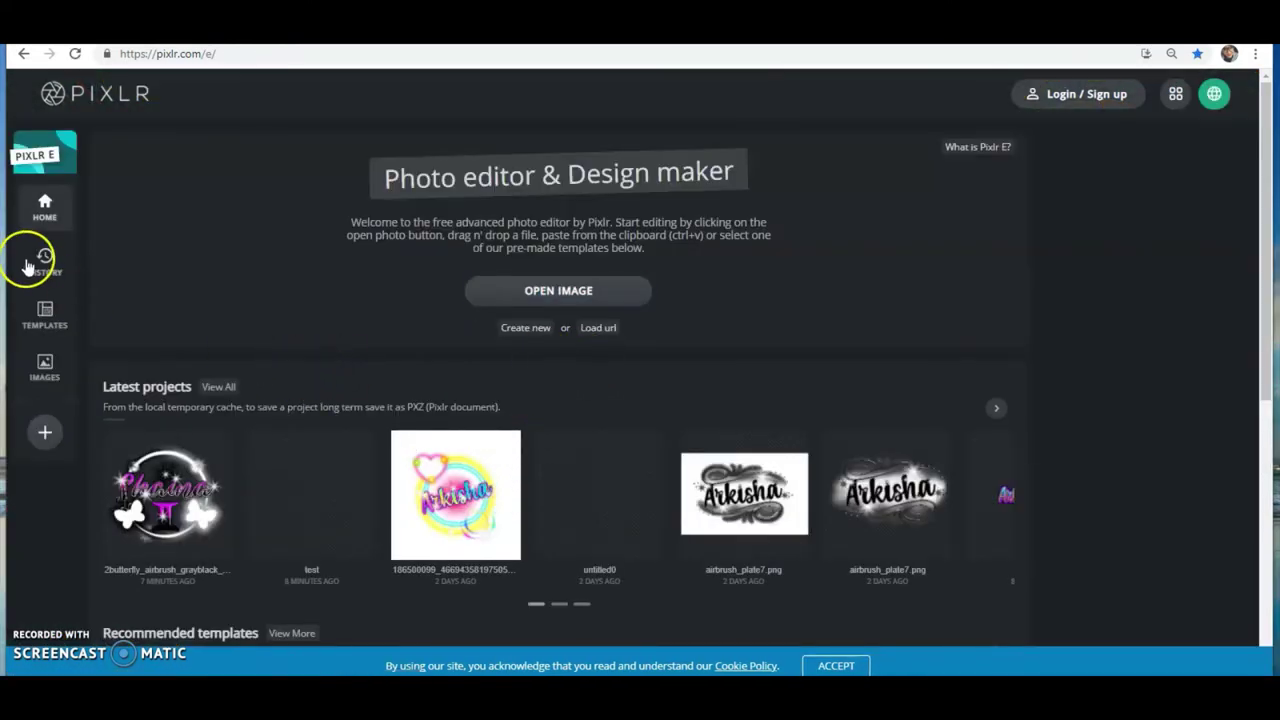
Create a blank 1920 x 1080 image named TEST2 with the background turned off.
left_click(527, 328)
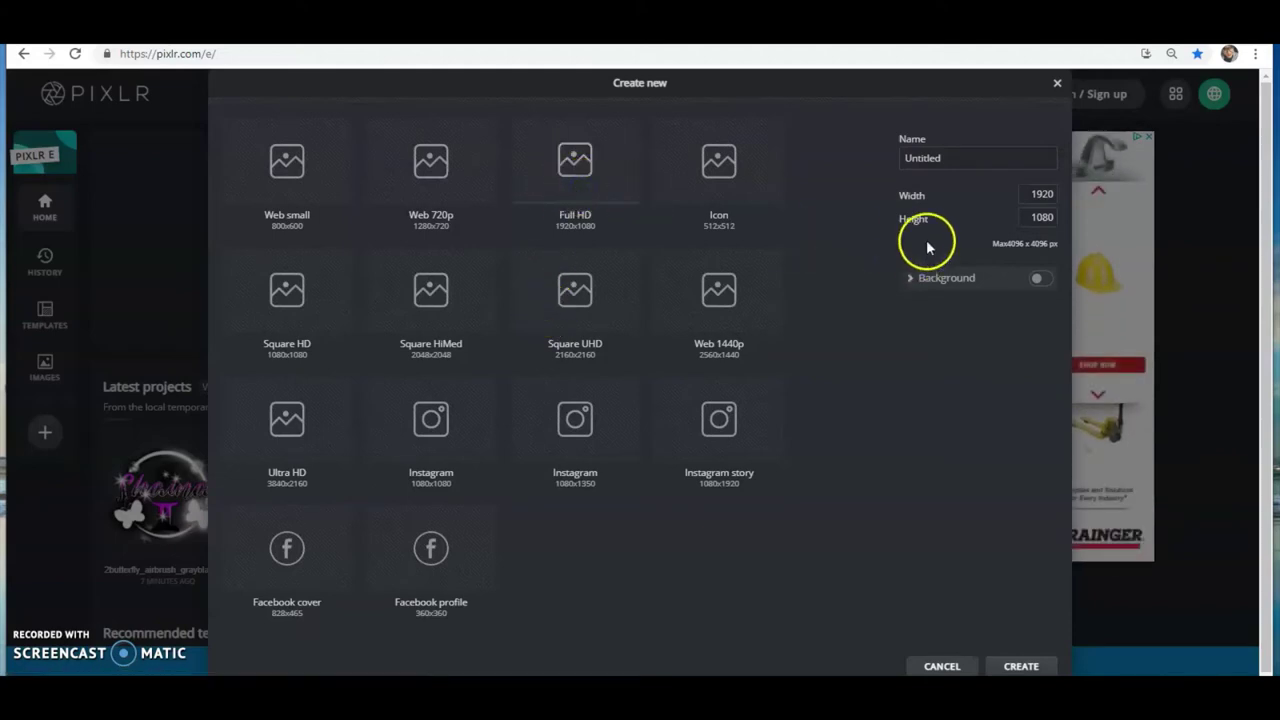
left_click(946, 158)
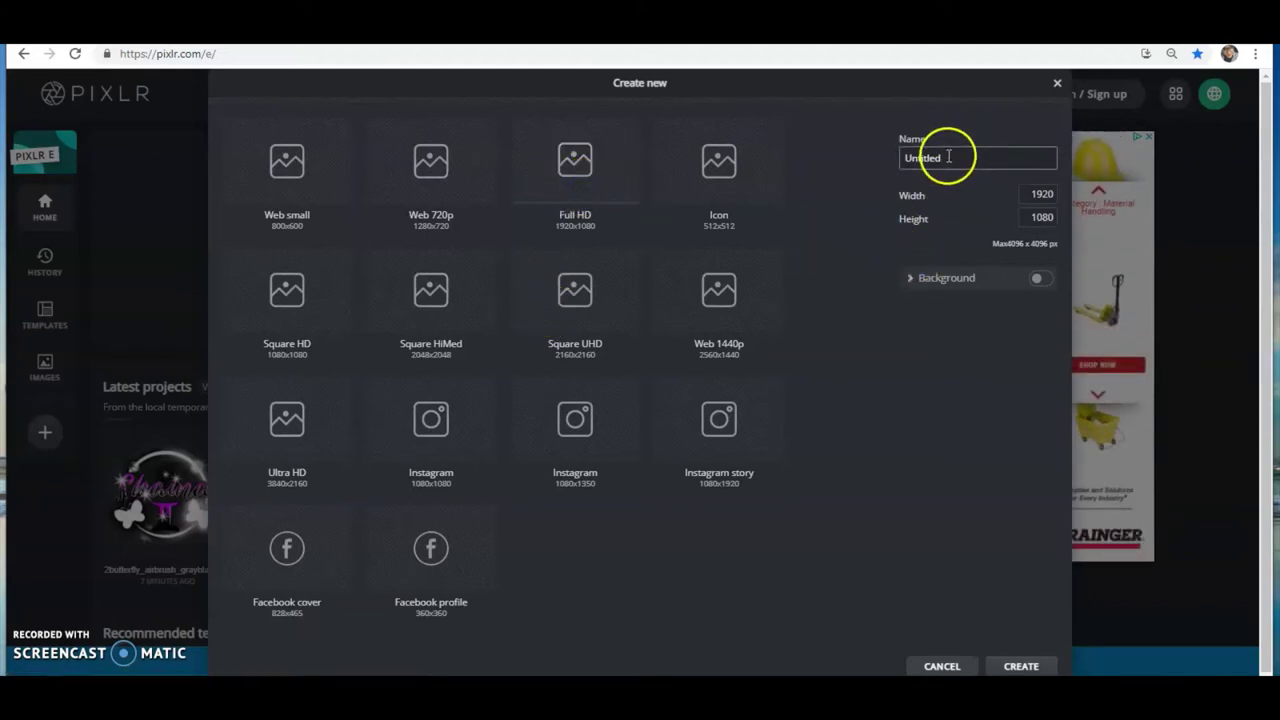
double_click(938, 159)
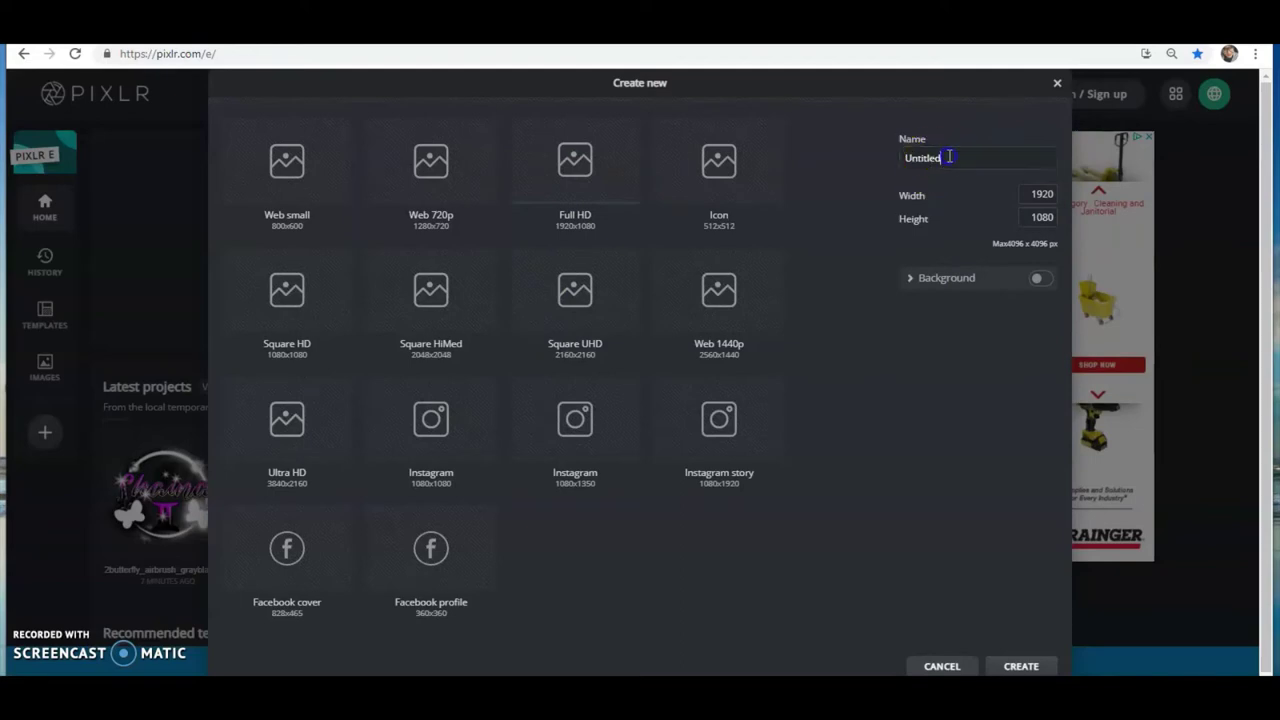
double_click(945, 158)
type("TEST")
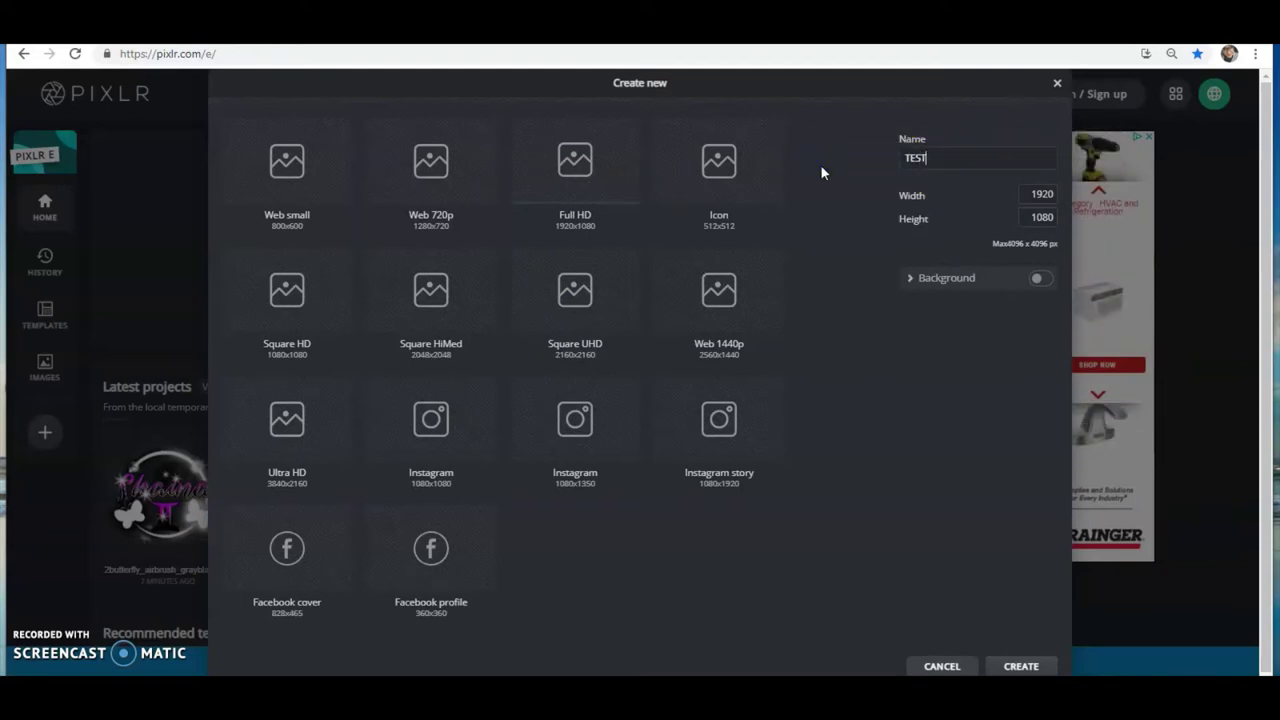
type("2")
left_click(1030, 665)
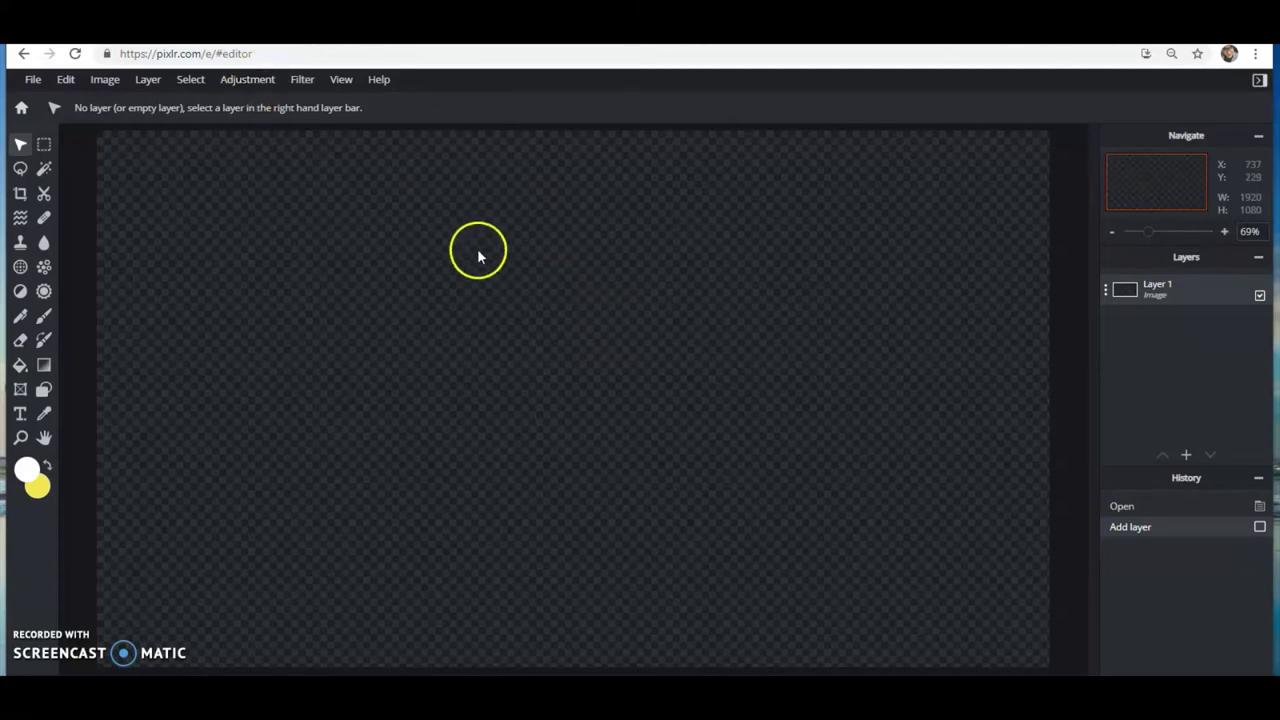
left_click(343, 88)
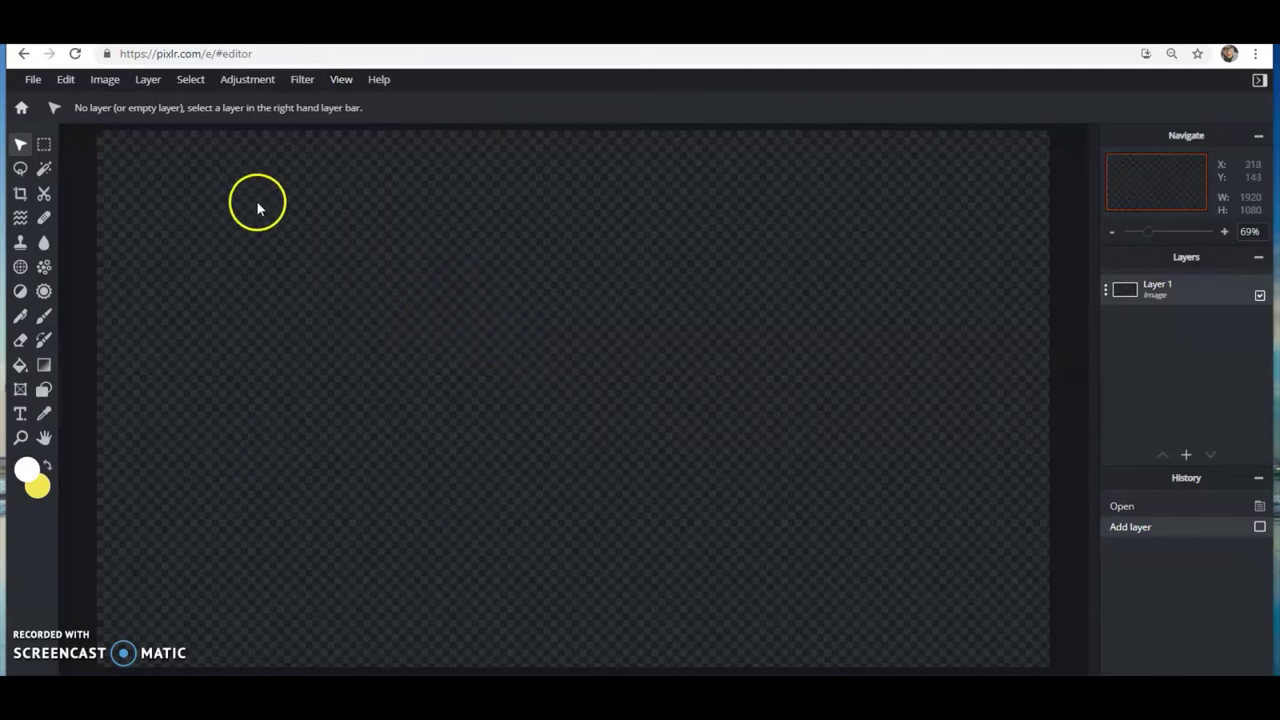
left_click(340, 86)
left_click(340, 86)
left_click(340, 86)
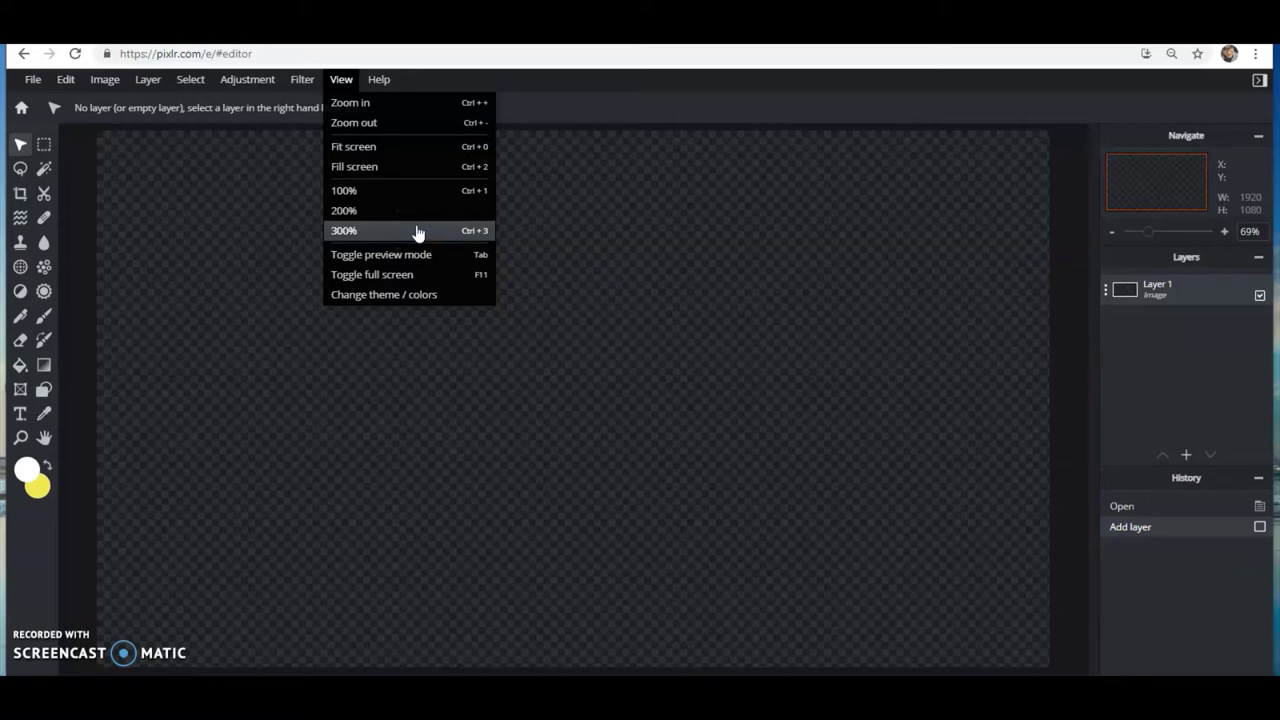
left_click(511, 163)
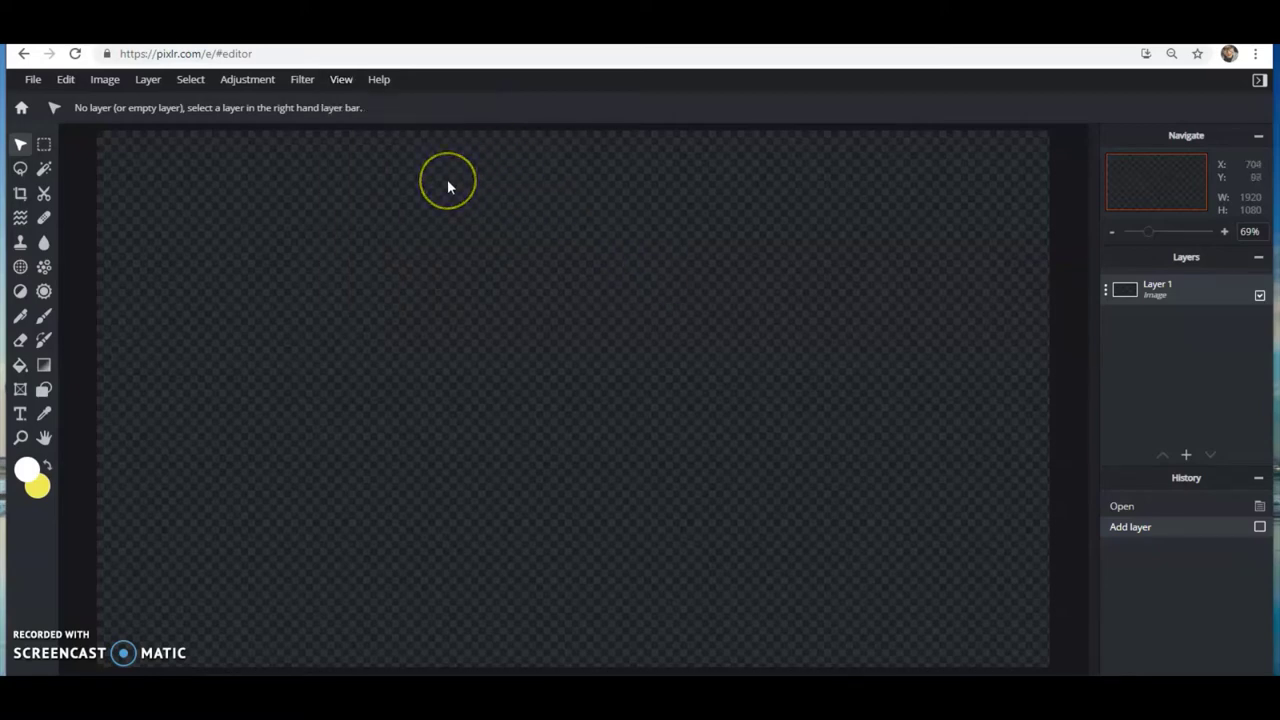
left_click(341, 79)
left_click(410, 392)
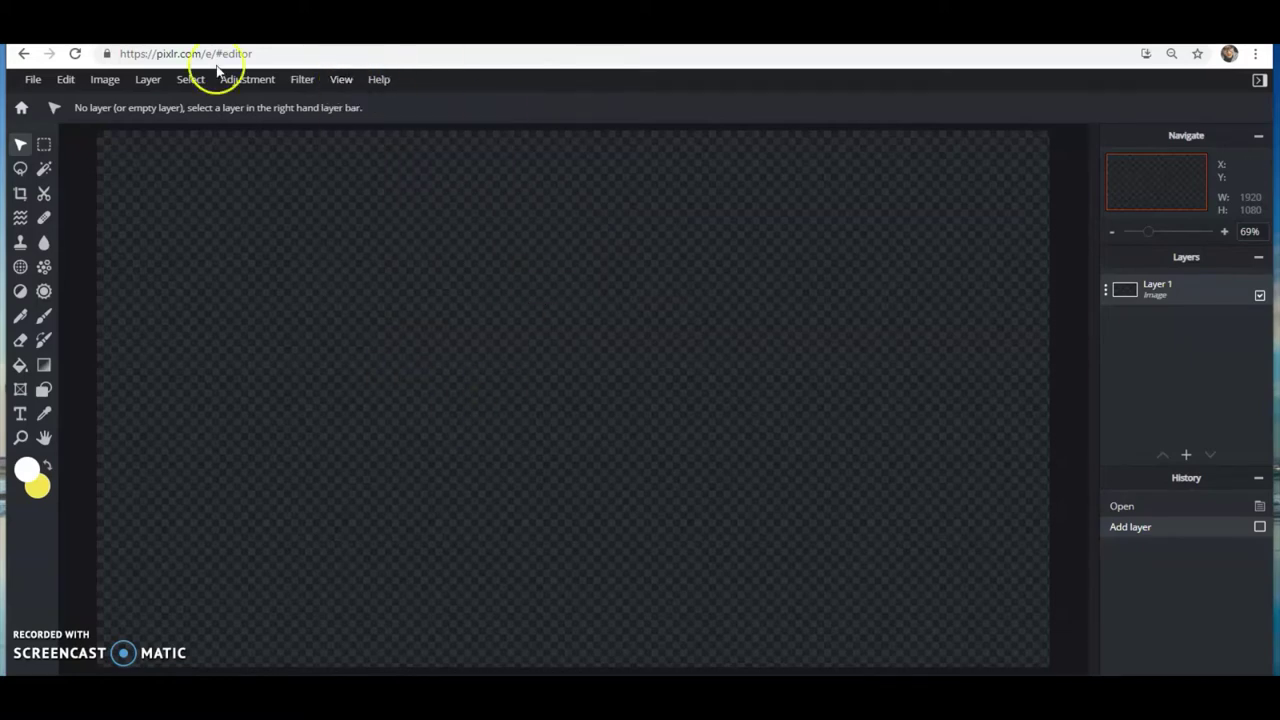
left_click(302, 79)
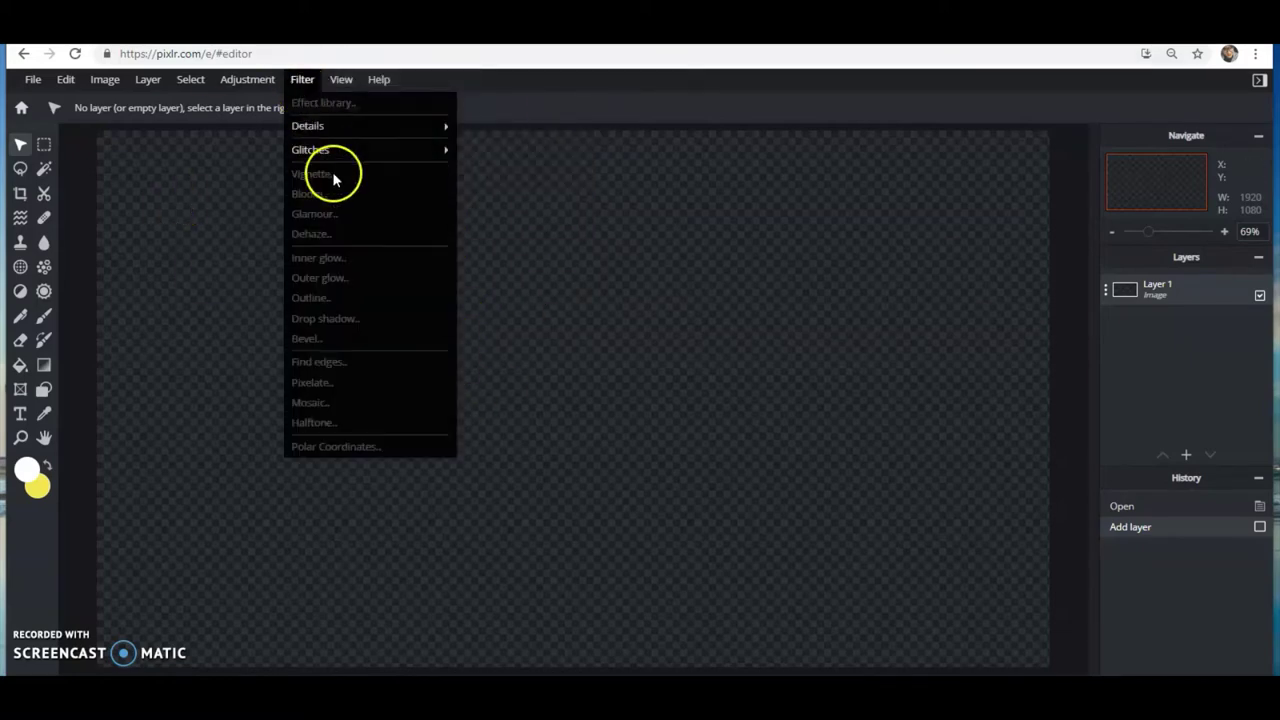
left_click(600, 218)
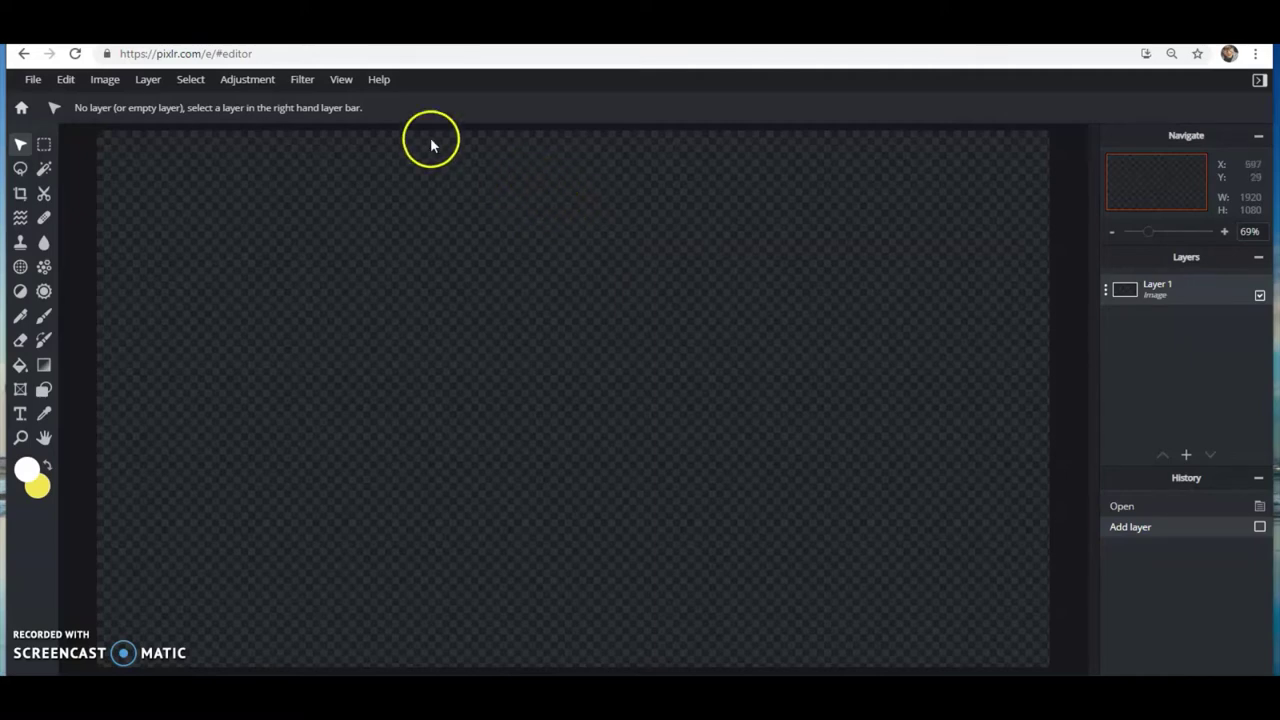
left_click(341, 80)
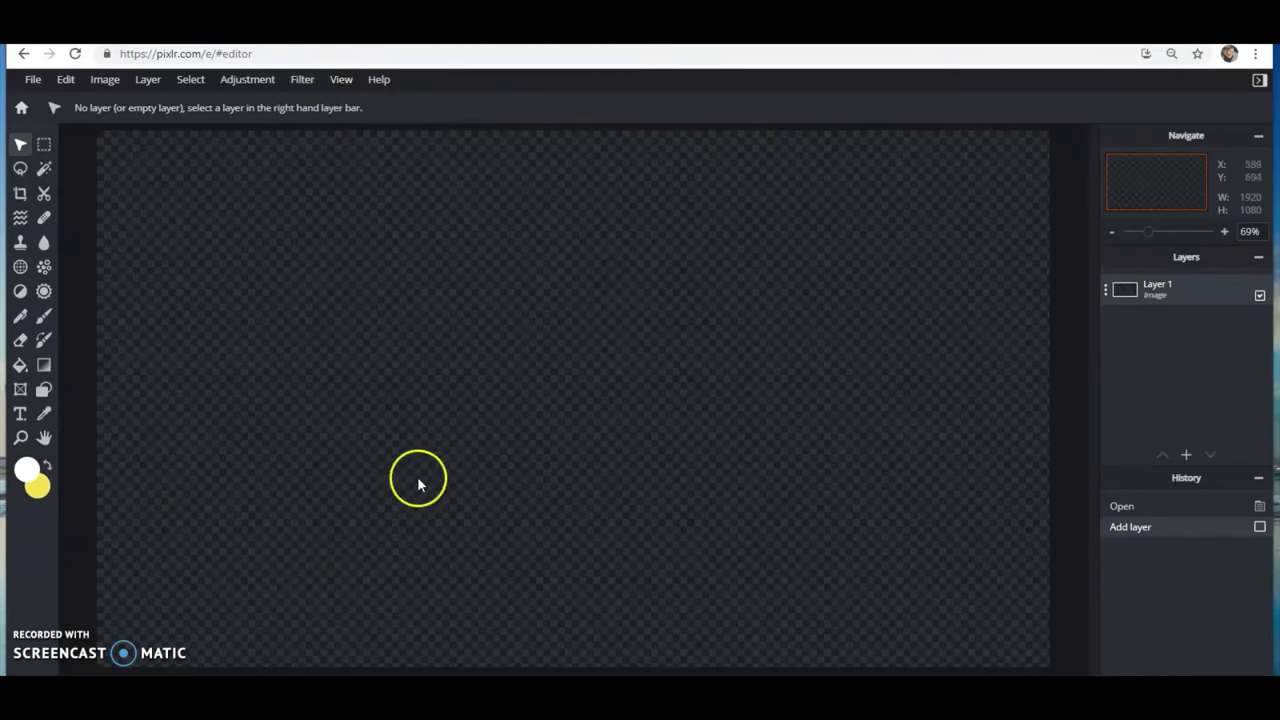
left_click(343, 86)
left_click(346, 88)
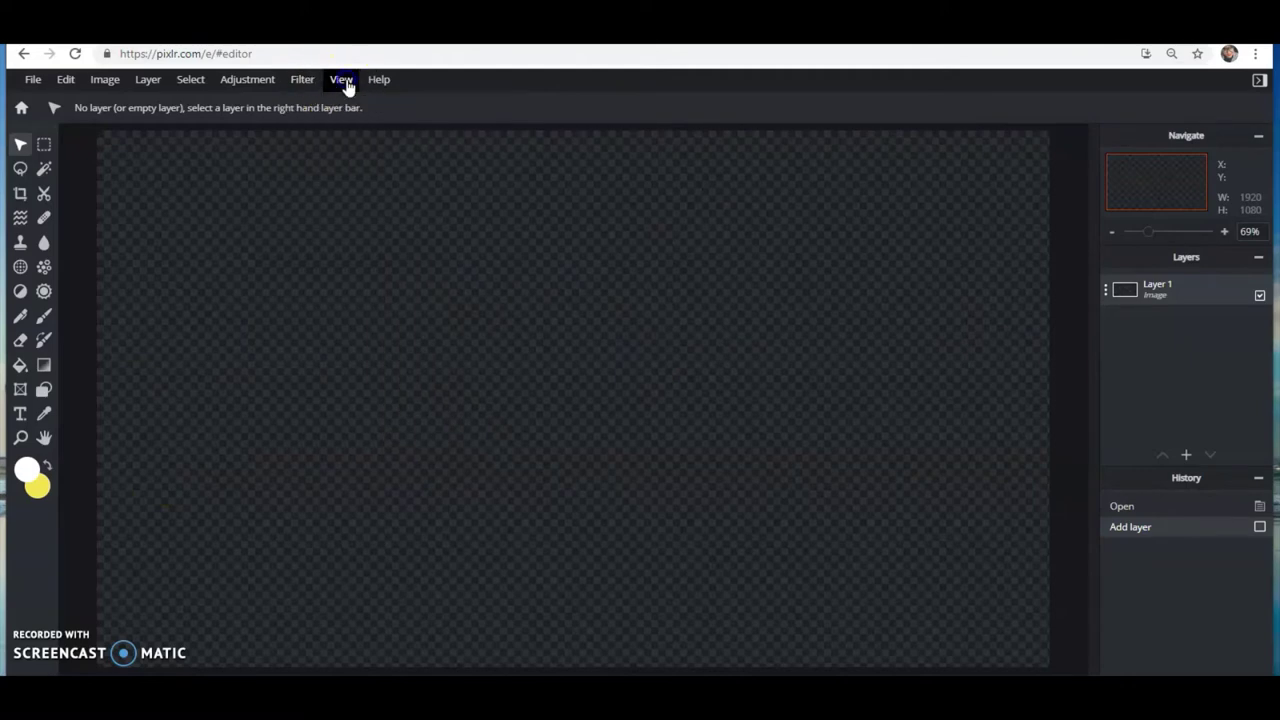
left_click(347, 88)
left_click(380, 272)
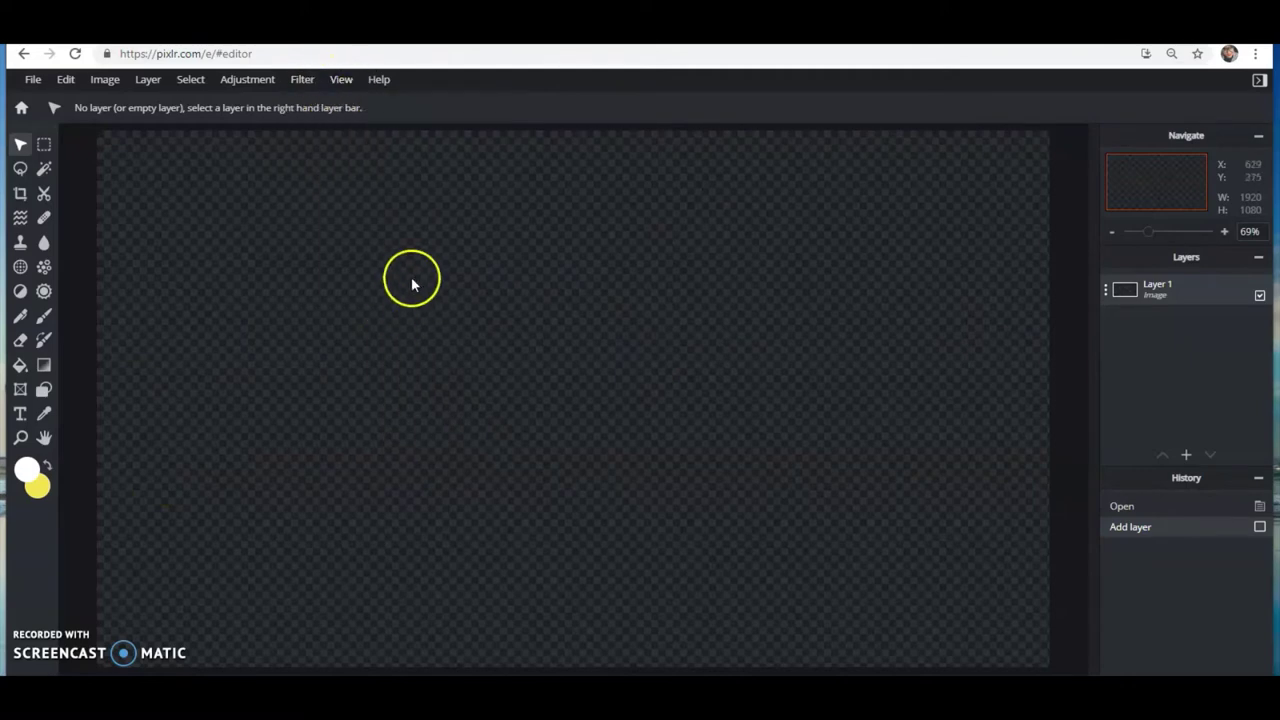
Open the theme and colour preferences, try several workspace colours, and choose the medium-light grey beside the lightest one.
left_click(326, 86)
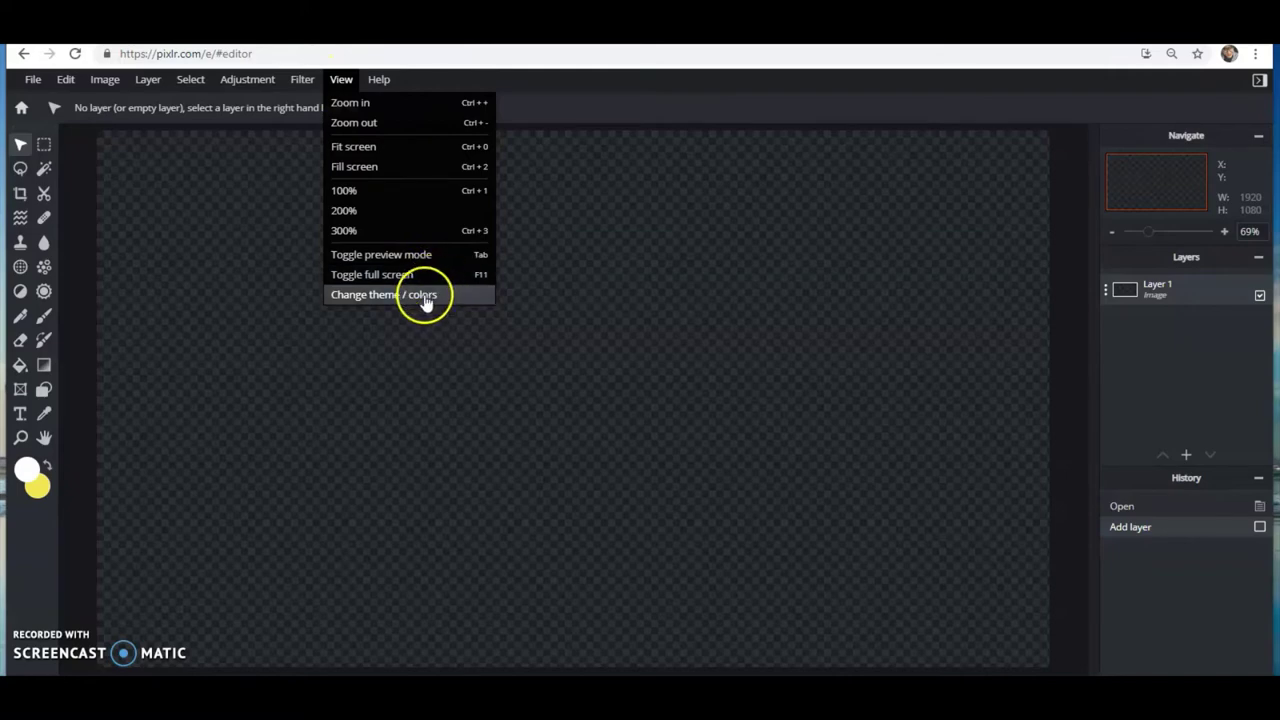
left_click(384, 299)
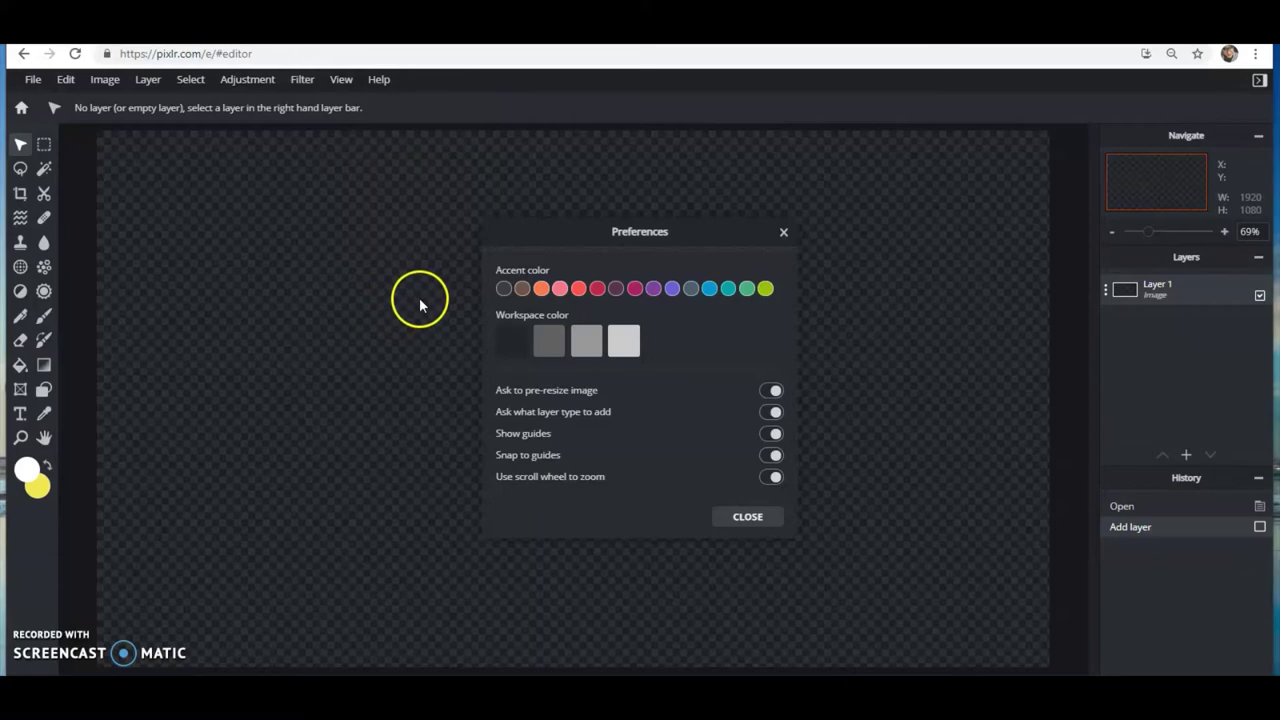
left_click(626, 357)
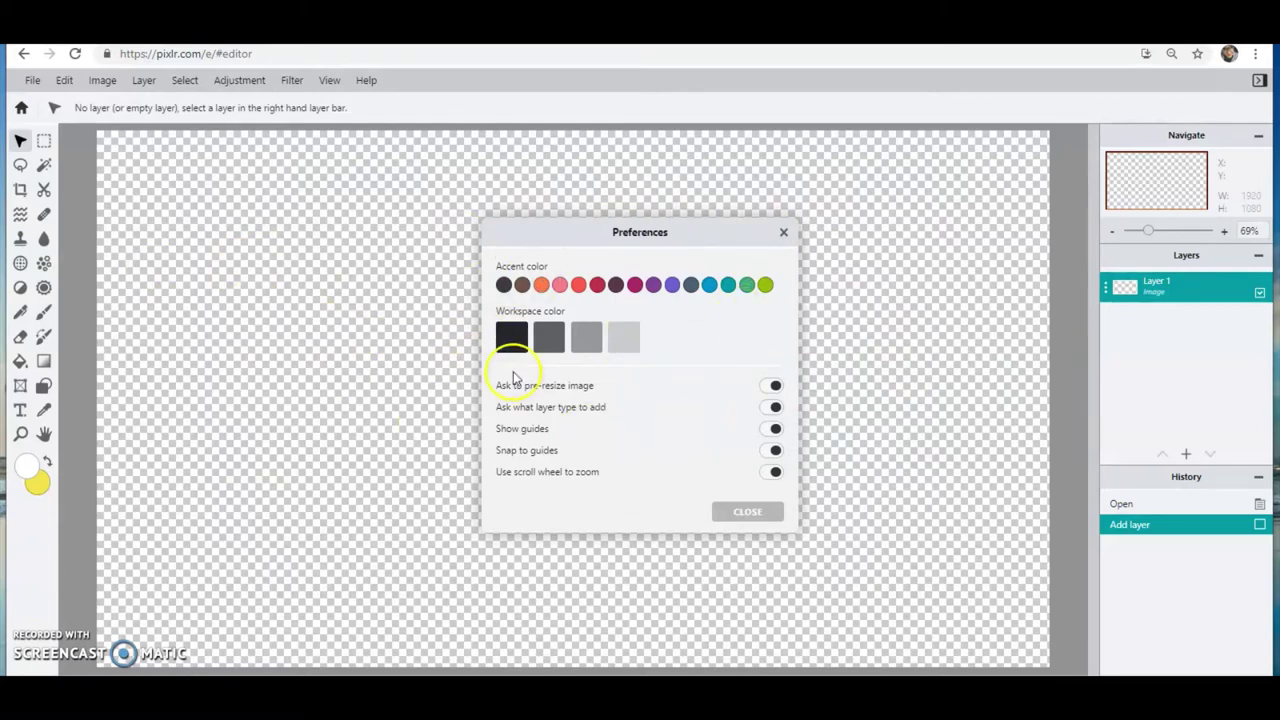
left_click(586, 337)
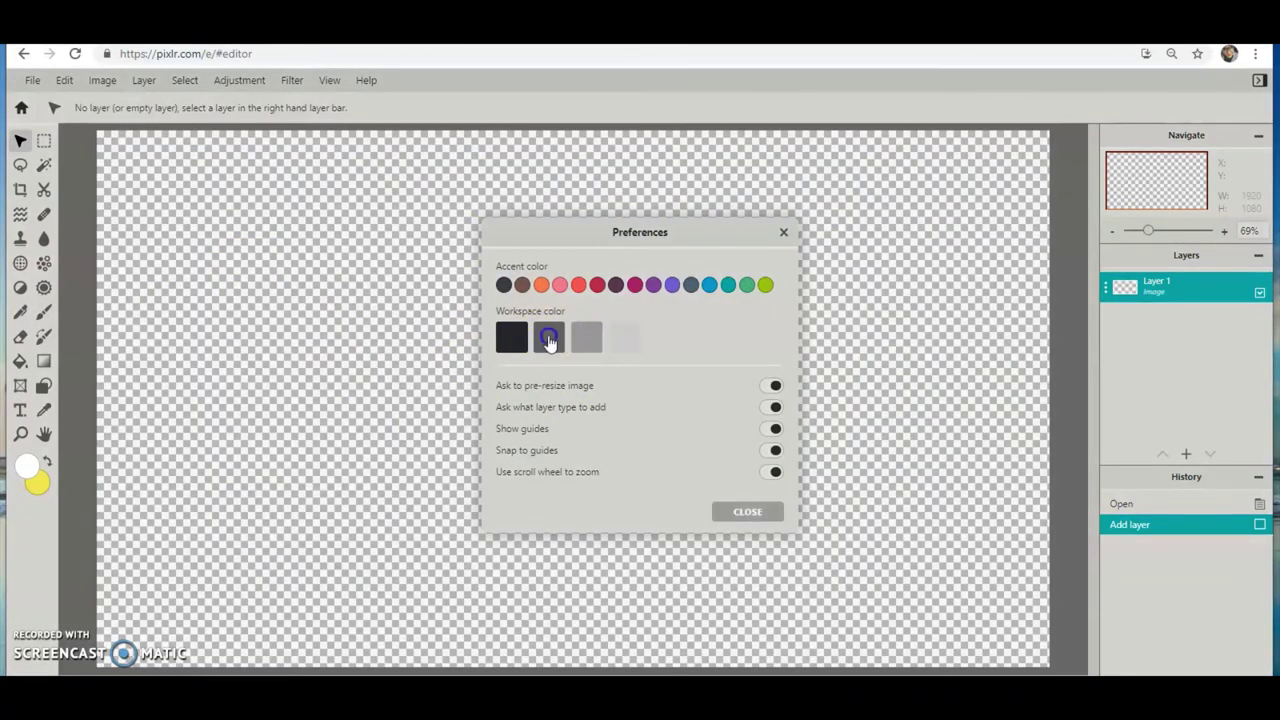
left_click(550, 340)
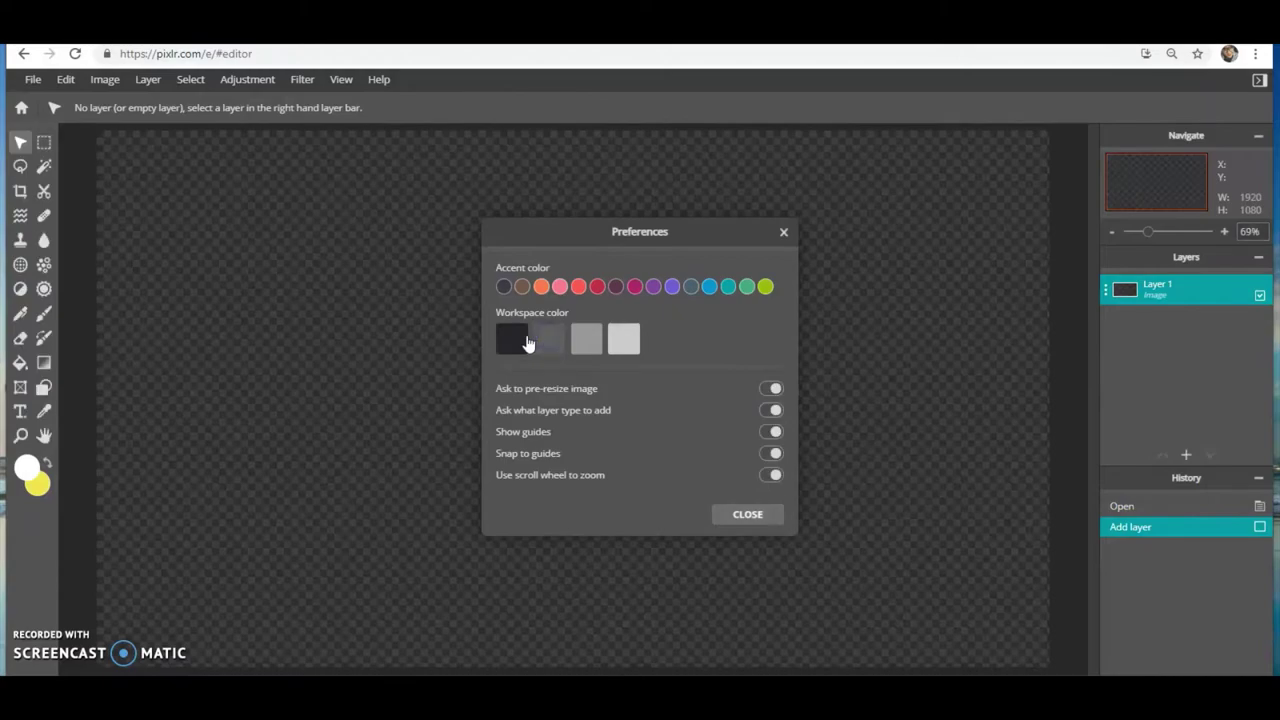
left_click(586, 338)
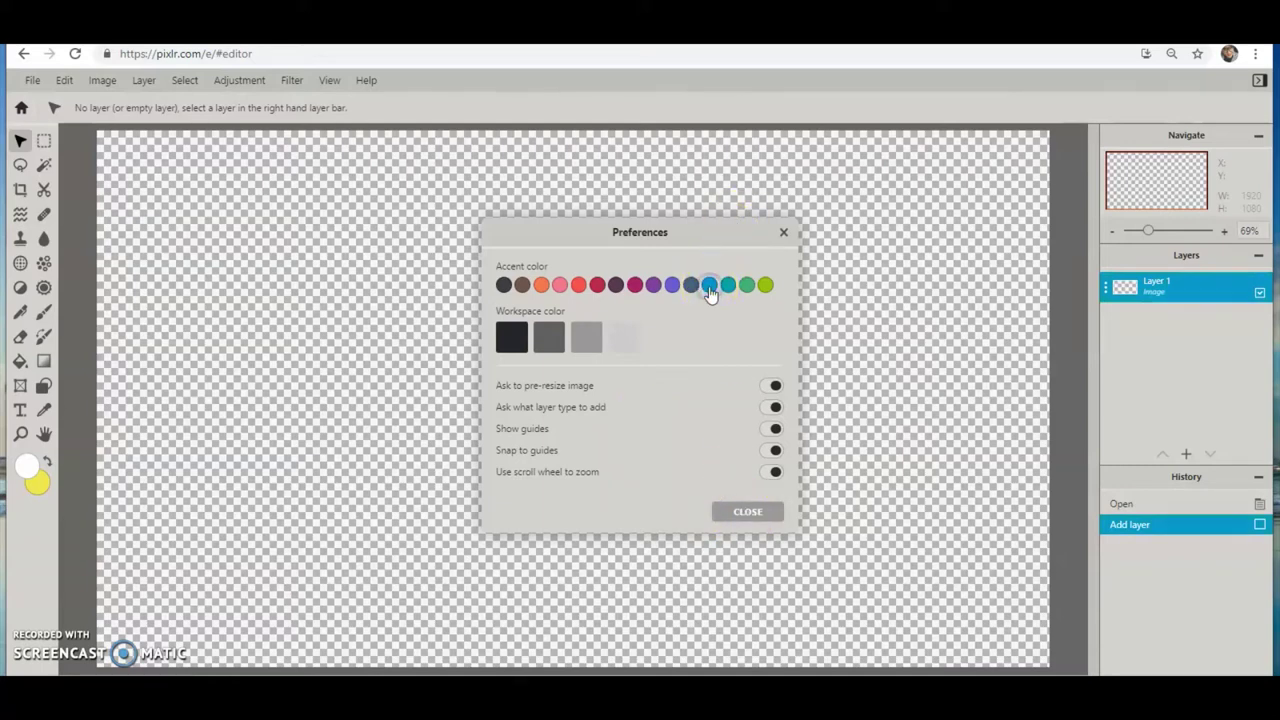
Try red, blue and magenta accent colours, keep magenta, and close the preferences.
left_click(576, 285)
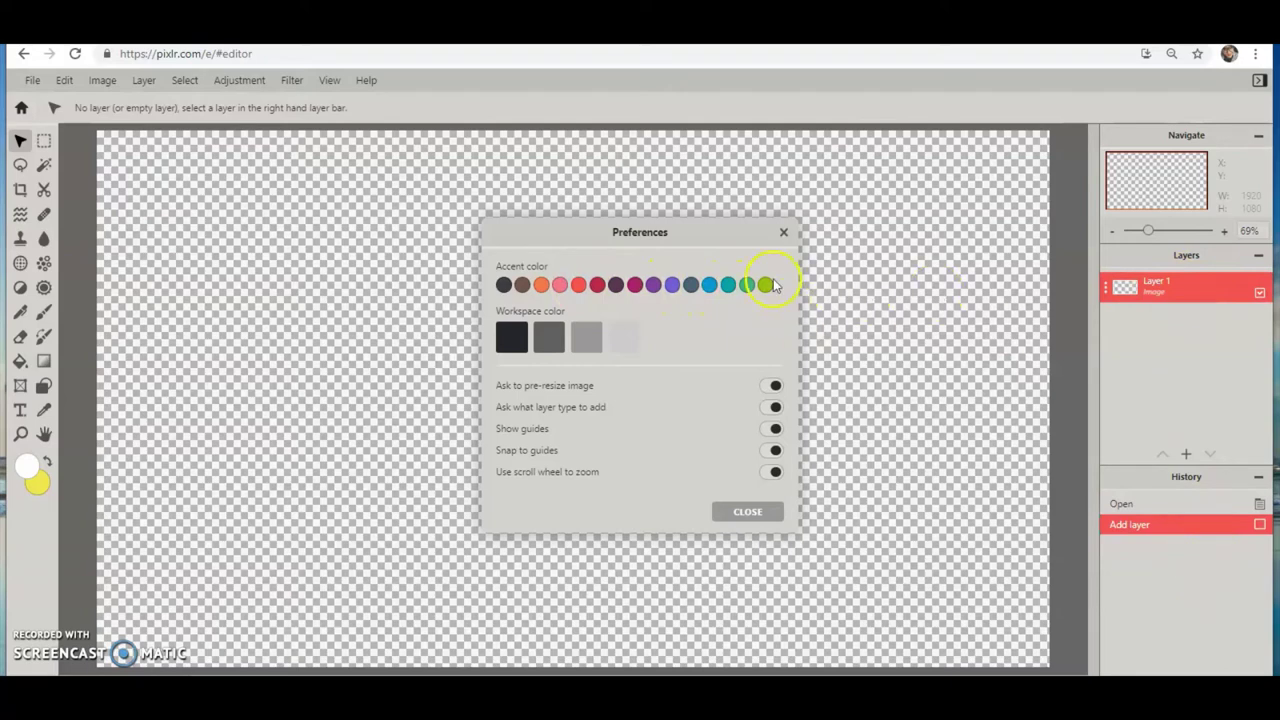
left_click(708, 285)
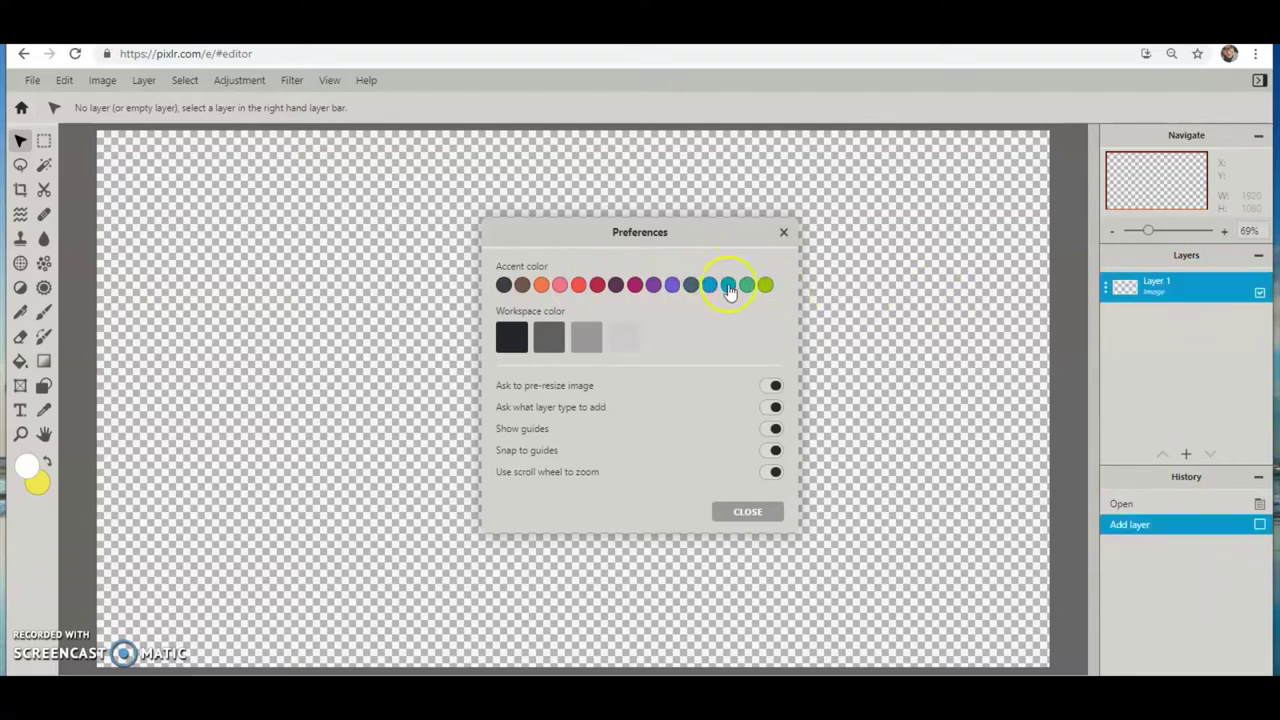
left_click(648, 286)
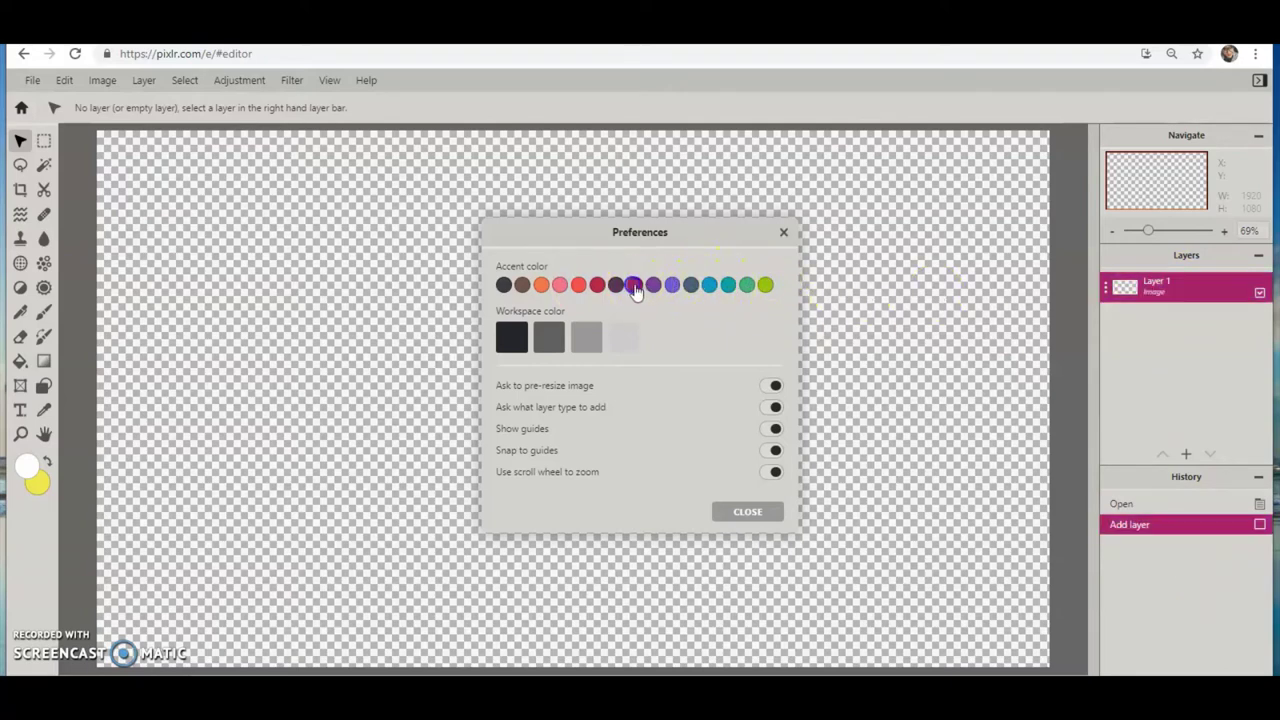
left_click(709, 286)
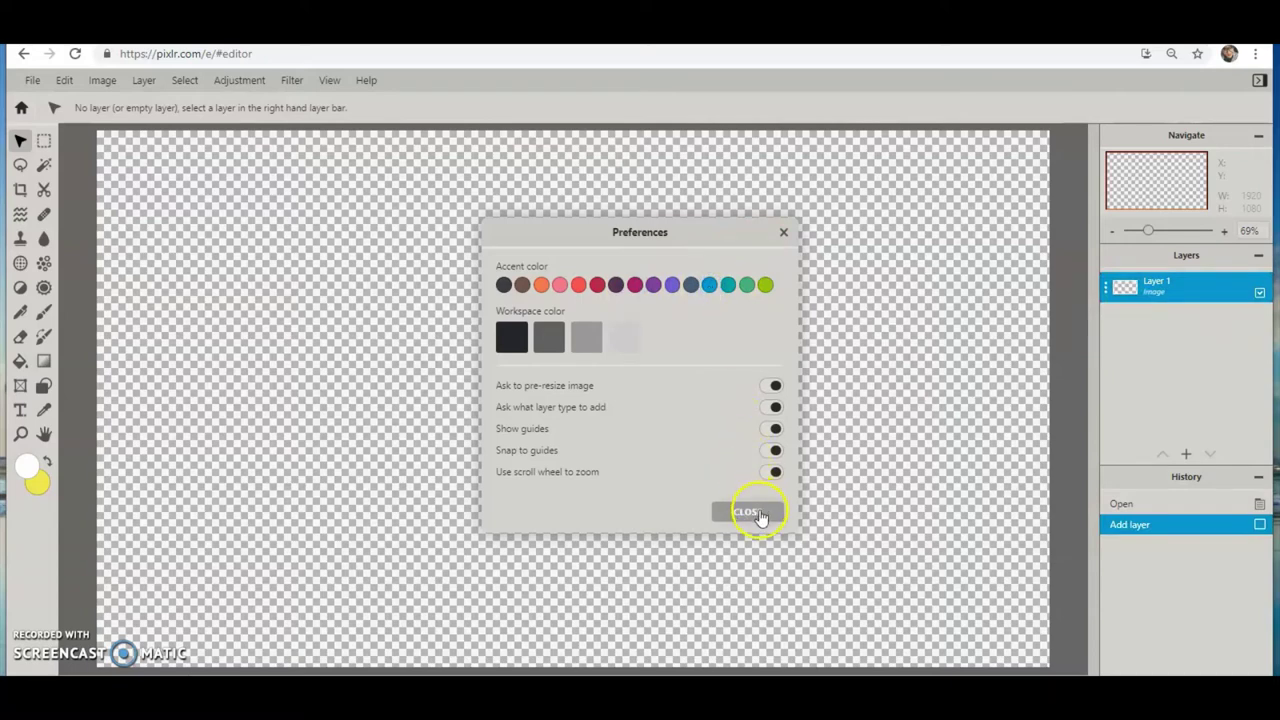
left_click(636, 286)
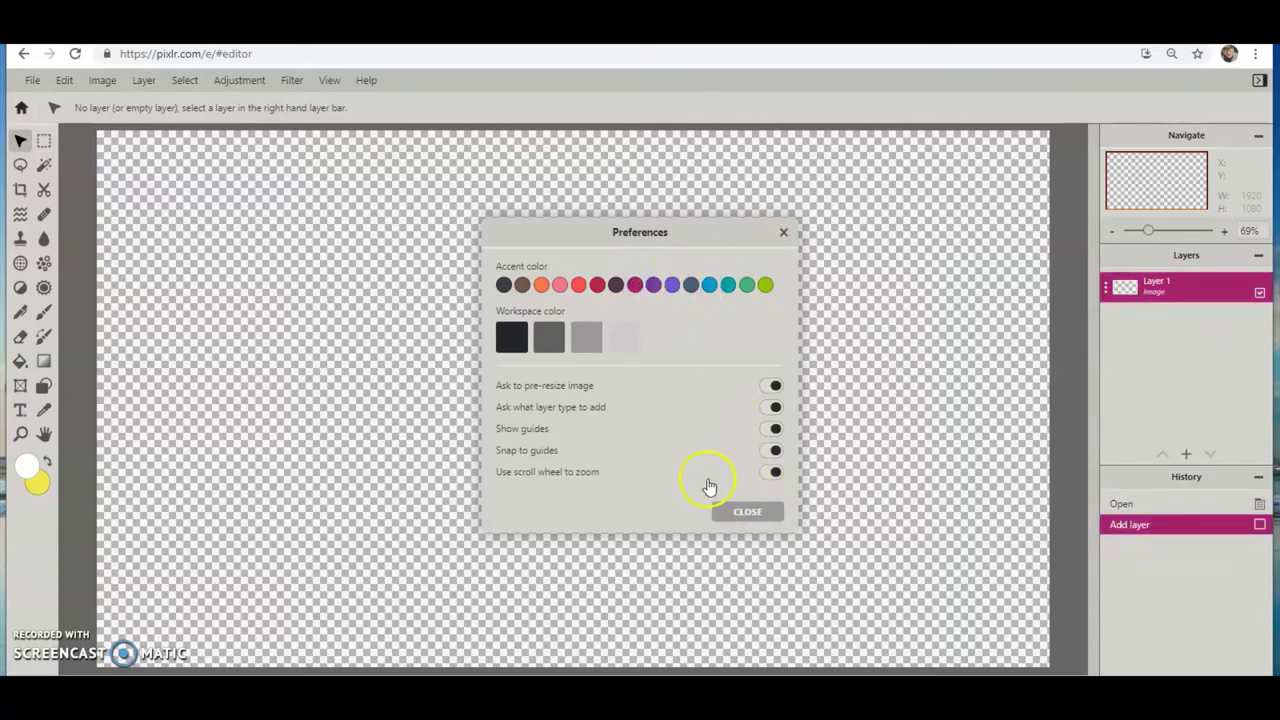
left_click(749, 515)
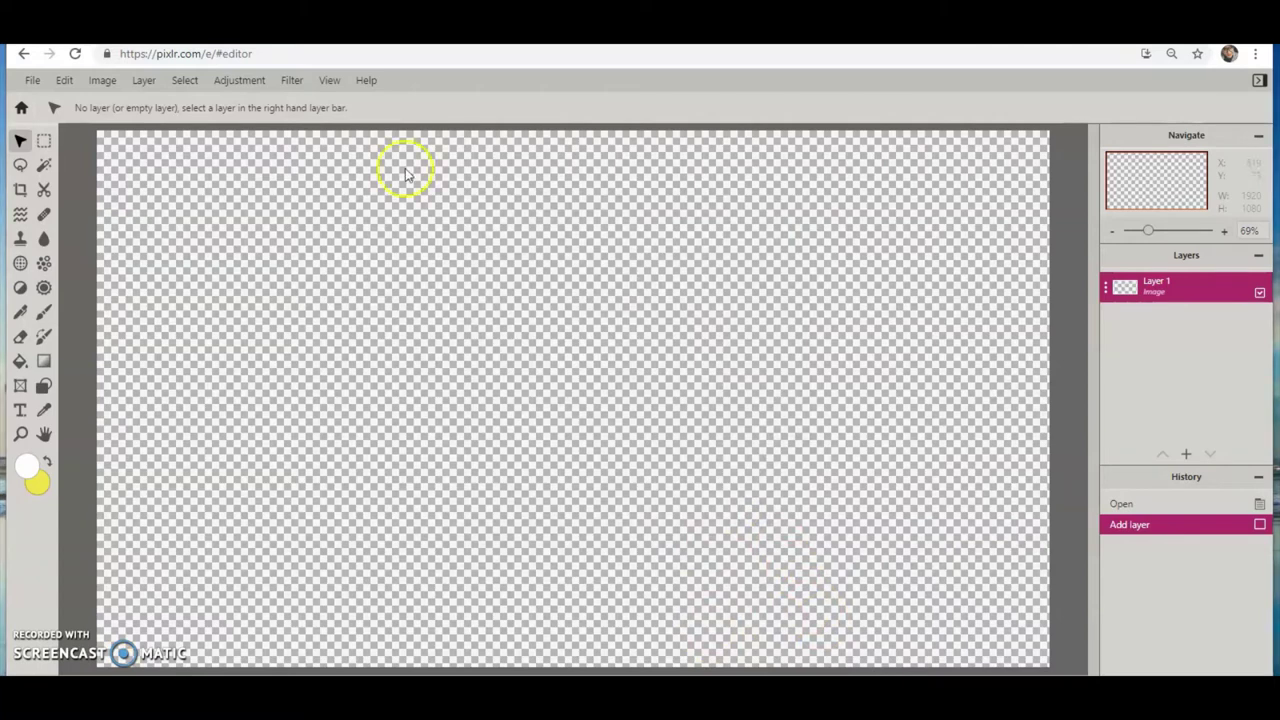
Open the image 2Butterfly_airbrush_grayblack_mockuse.png in the editor.
left_click(32, 80)
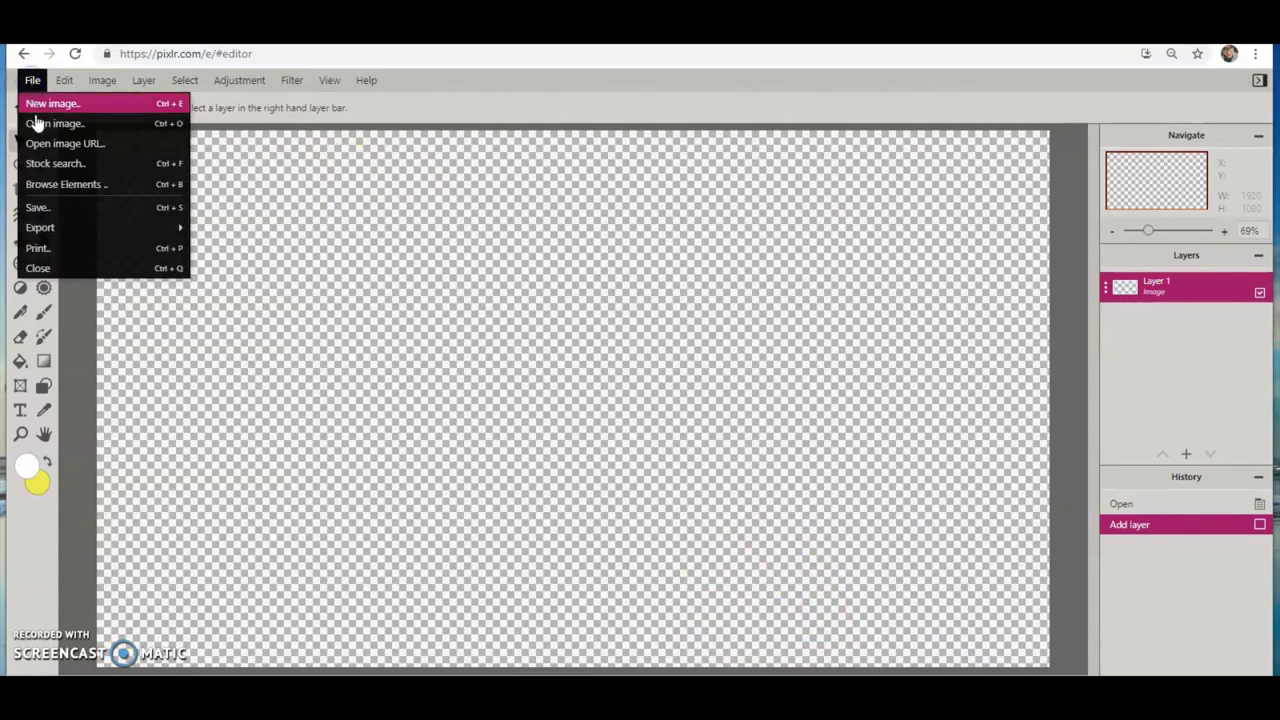
left_click(48, 124)
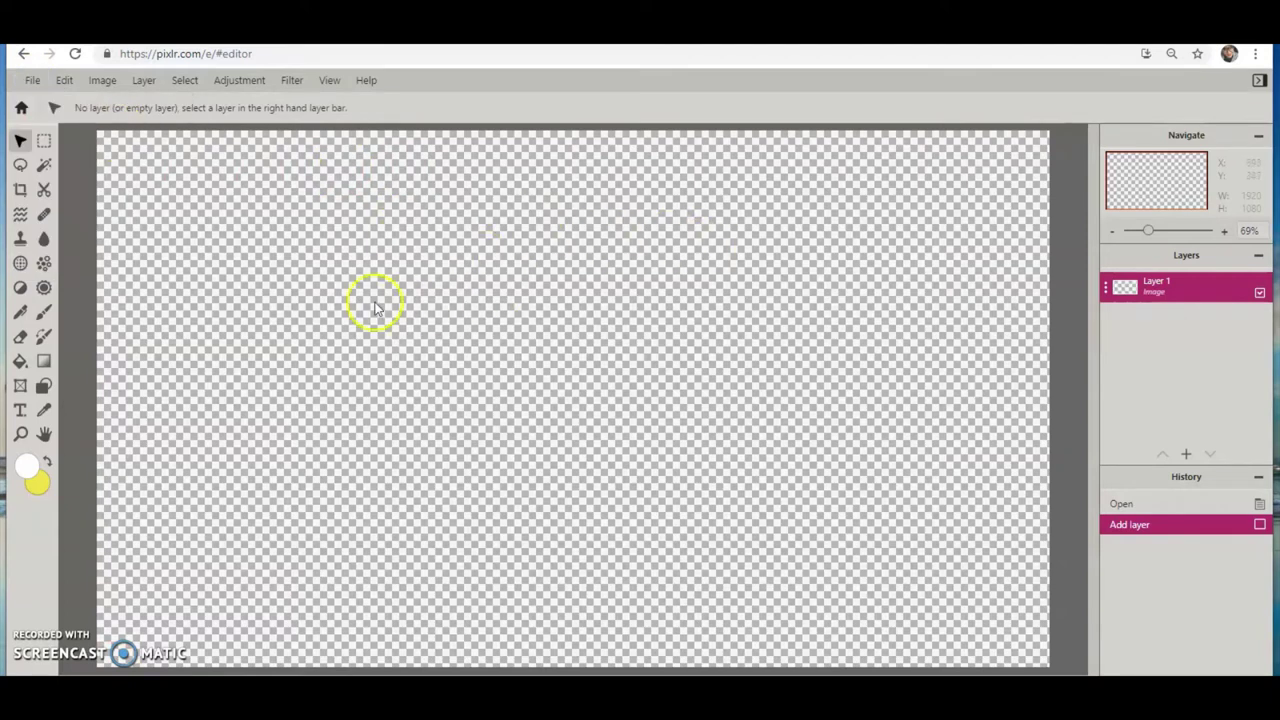
left_click(21, 108)
left_click(362, 500)
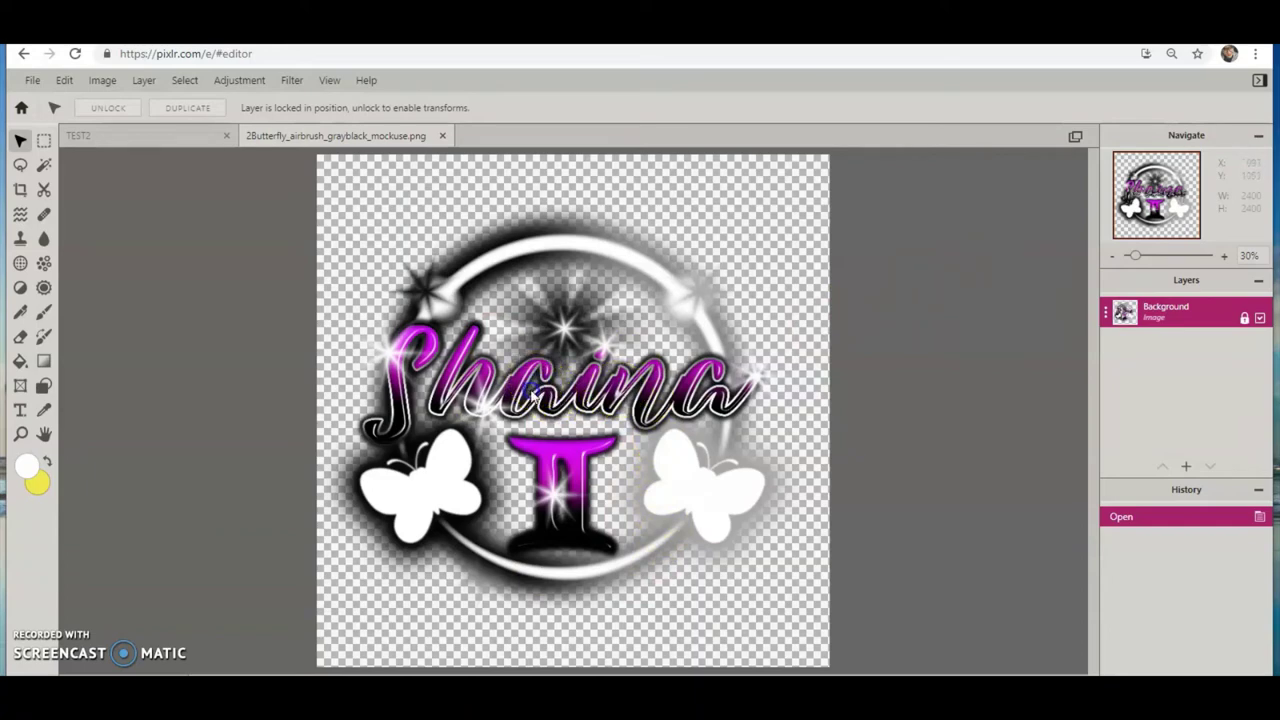
Unlock the butterfly image's Background layer and move the artwork up to about X 0, Y -54.
left_click(1053, 253)
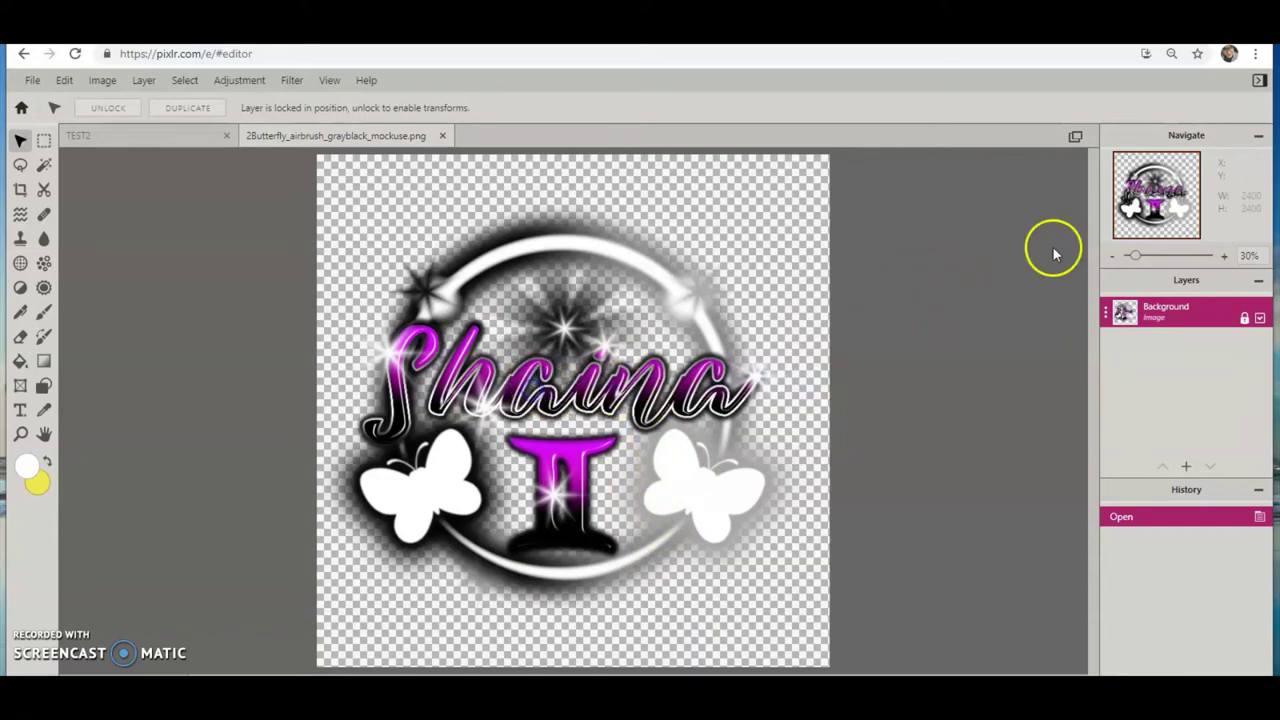
left_click(1246, 318)
mouse_move(636, 336)
left_mouse_down()
mouse_move(598, 318)
mouse_move(634, 331)
mouse_move(637, 357)
mouse_move(660, 340)
mouse_move(600, 346)
mouse_move(649, 343)
mouse_move(635, 326)
left_mouse_up()
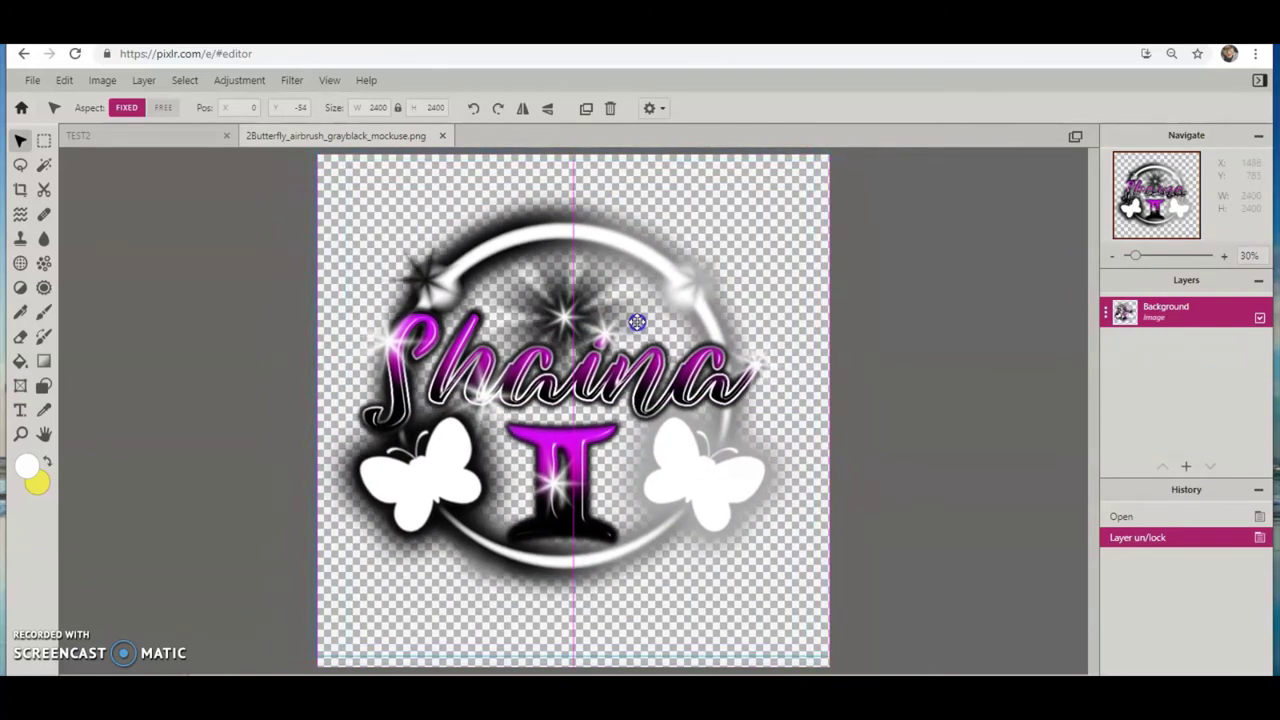
Scale the butterfly artwork down to about 1524 × 1524 px and move it to about X 465, Y 266.
left_click(609, 595)
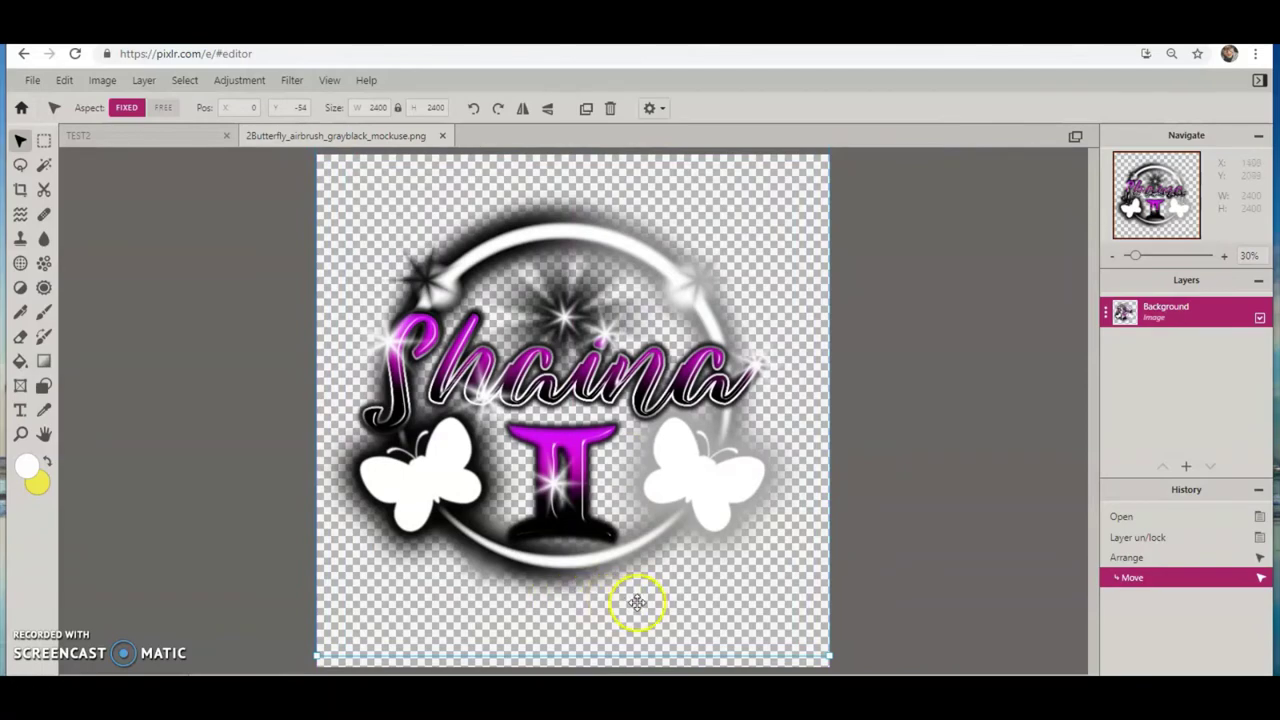
left_click_drag(828, 658, 643, 472)
left_click_drag(456, 263, 554, 320)
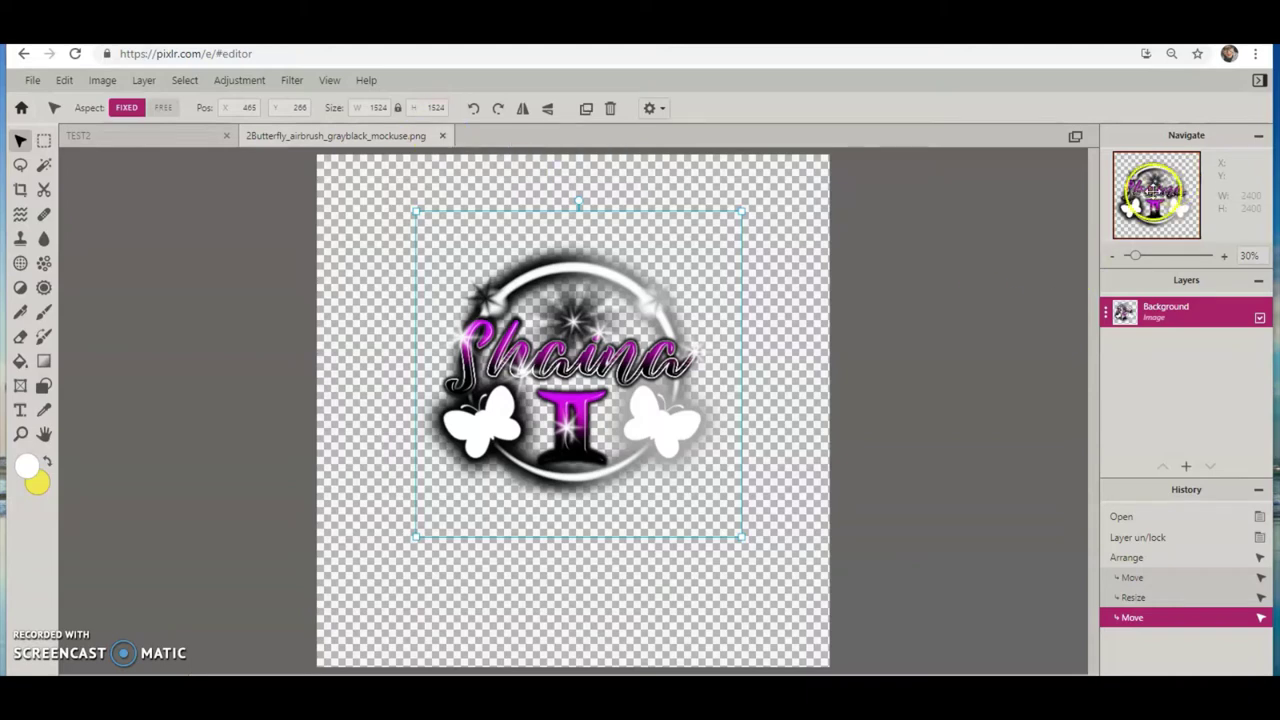
Add an empty layer and draw a circular marquee selection about 1462 px across over the artwork.
left_click(1186, 466)
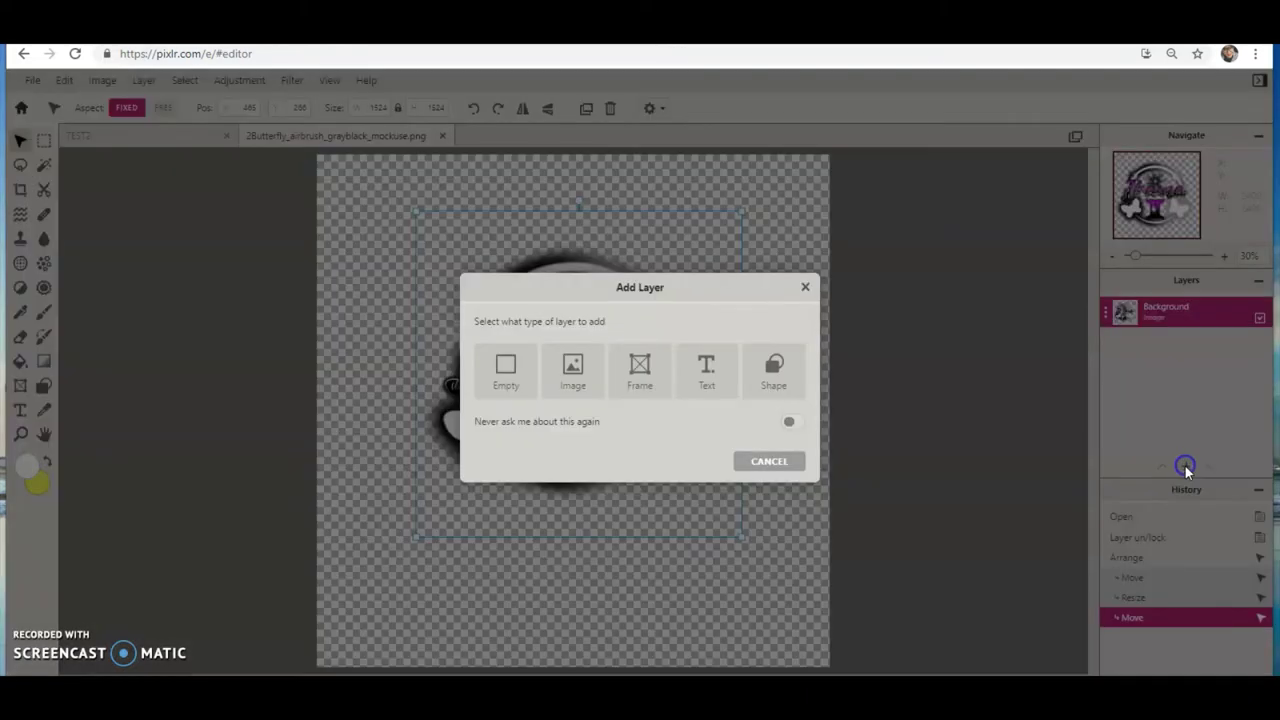
left_click(505, 370)
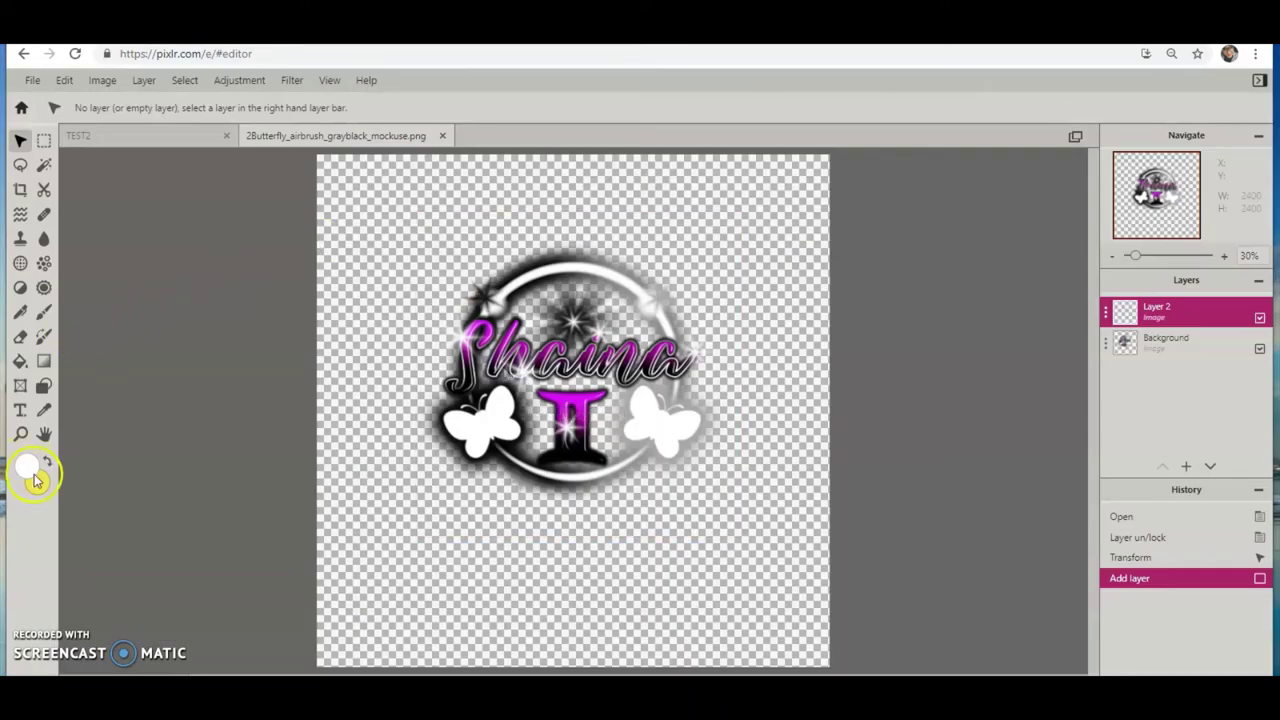
left_click(44, 140)
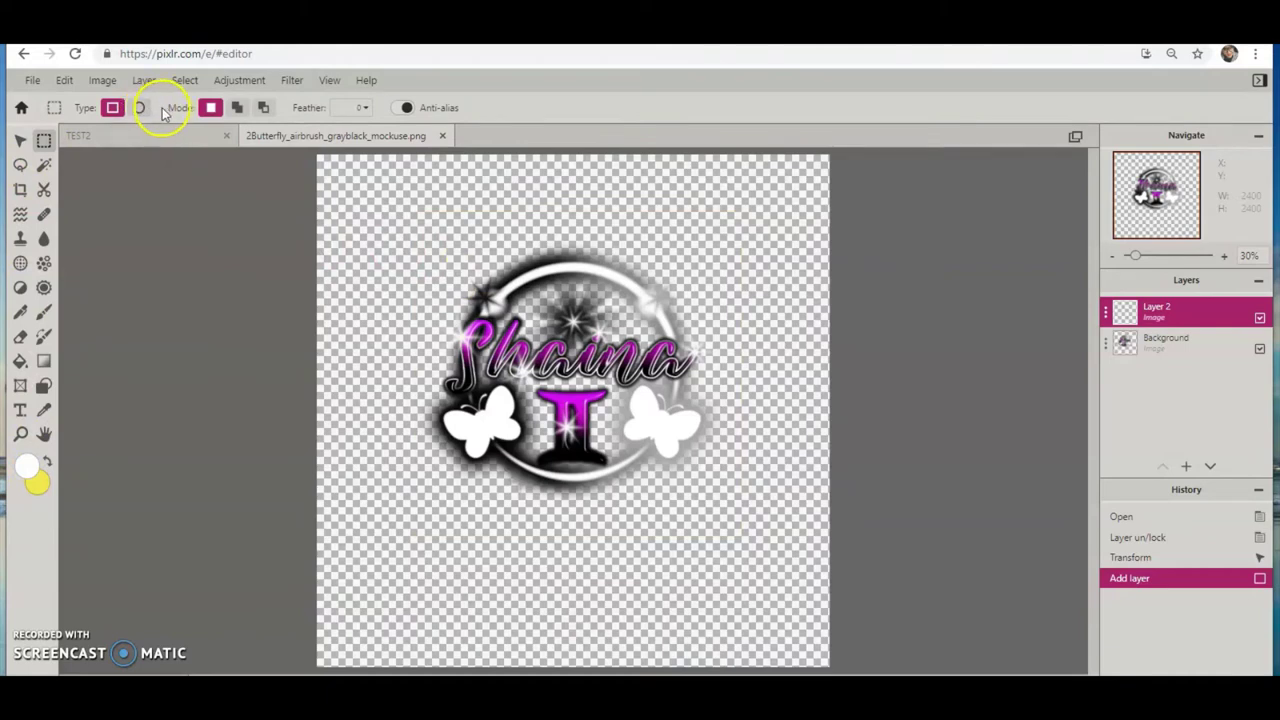
left_click(139, 109)
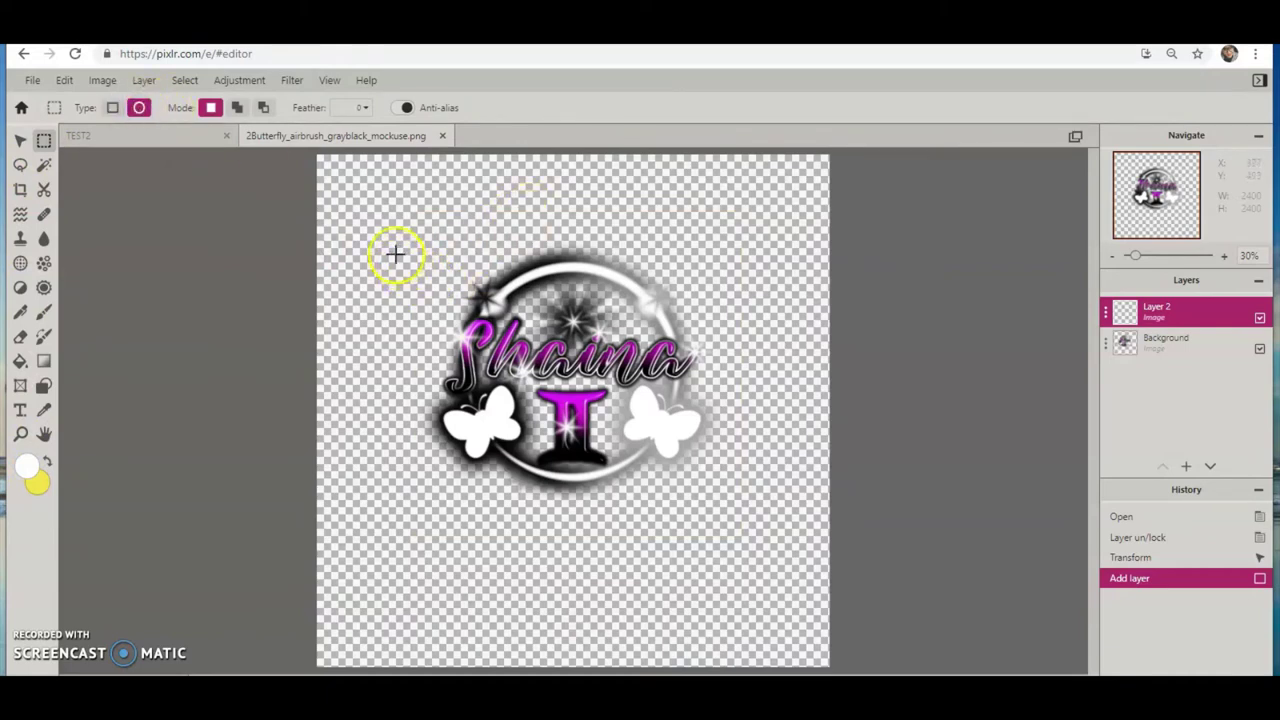
key("shift")
left_click_drag(394, 252, 718, 550)
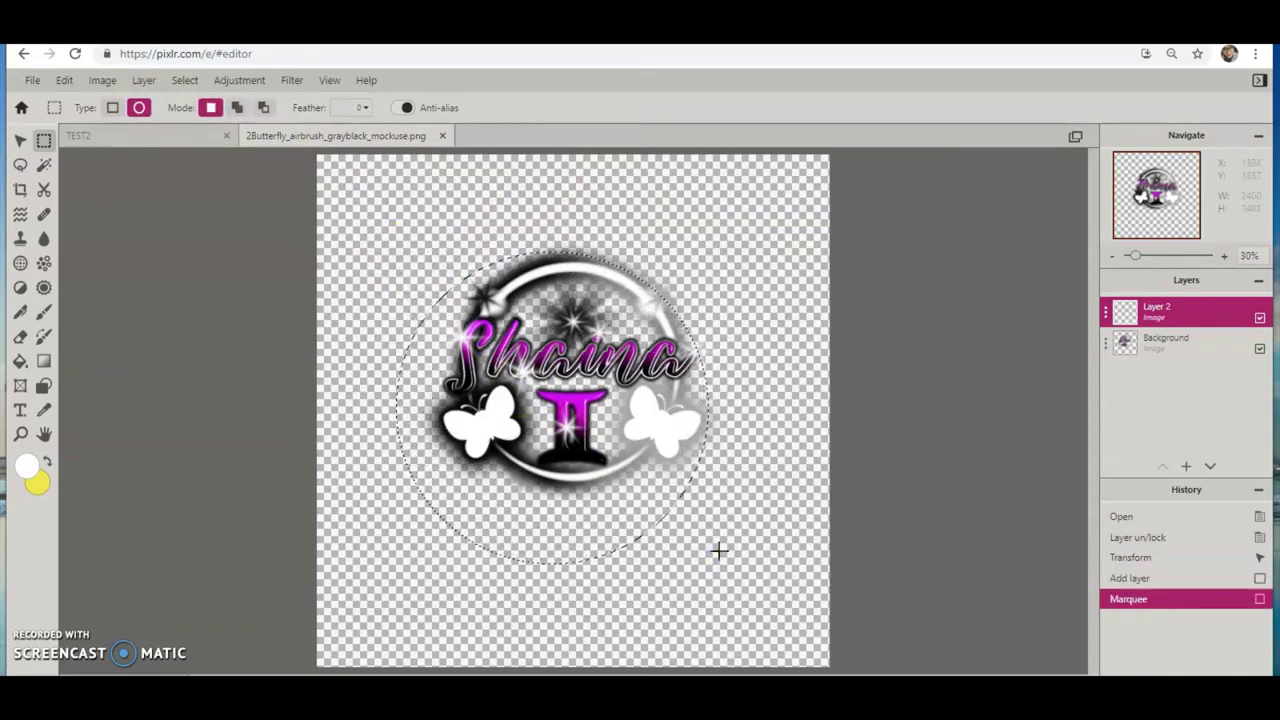
Paint the circular selection white on the new layer with a 1000 px brush at 20% softness.
left_click(66, 86)
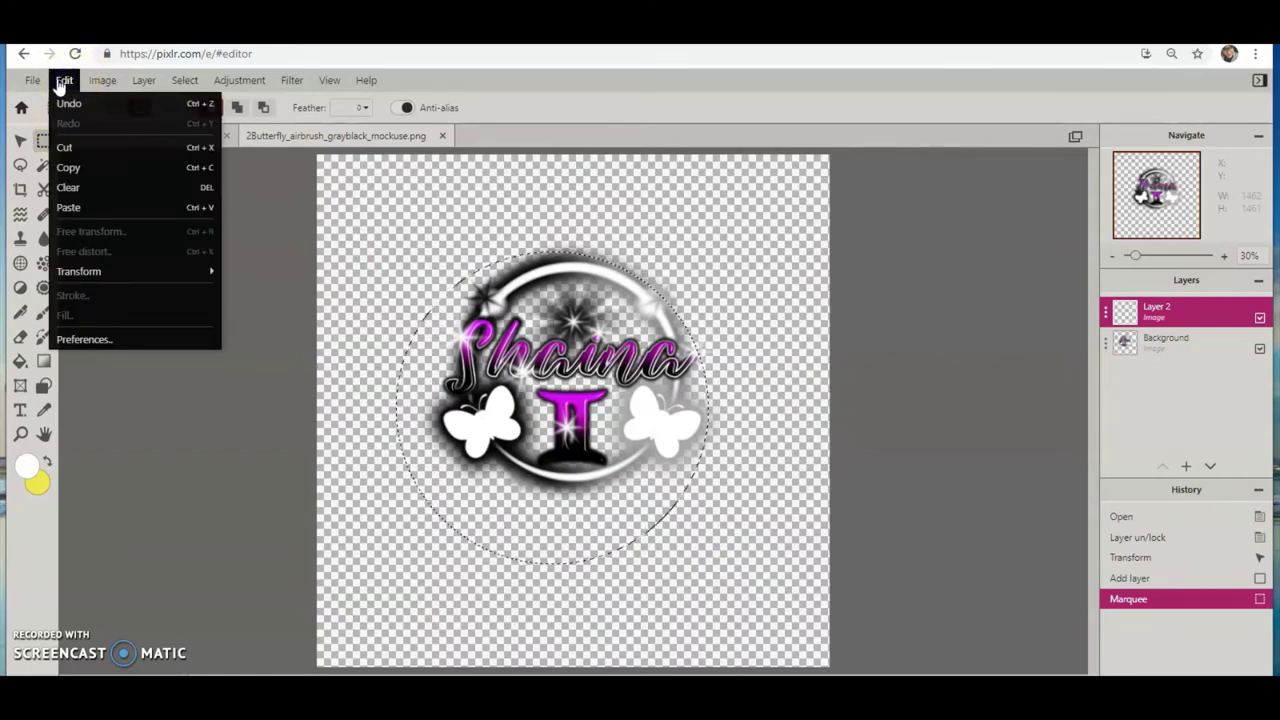
left_click(486, 81)
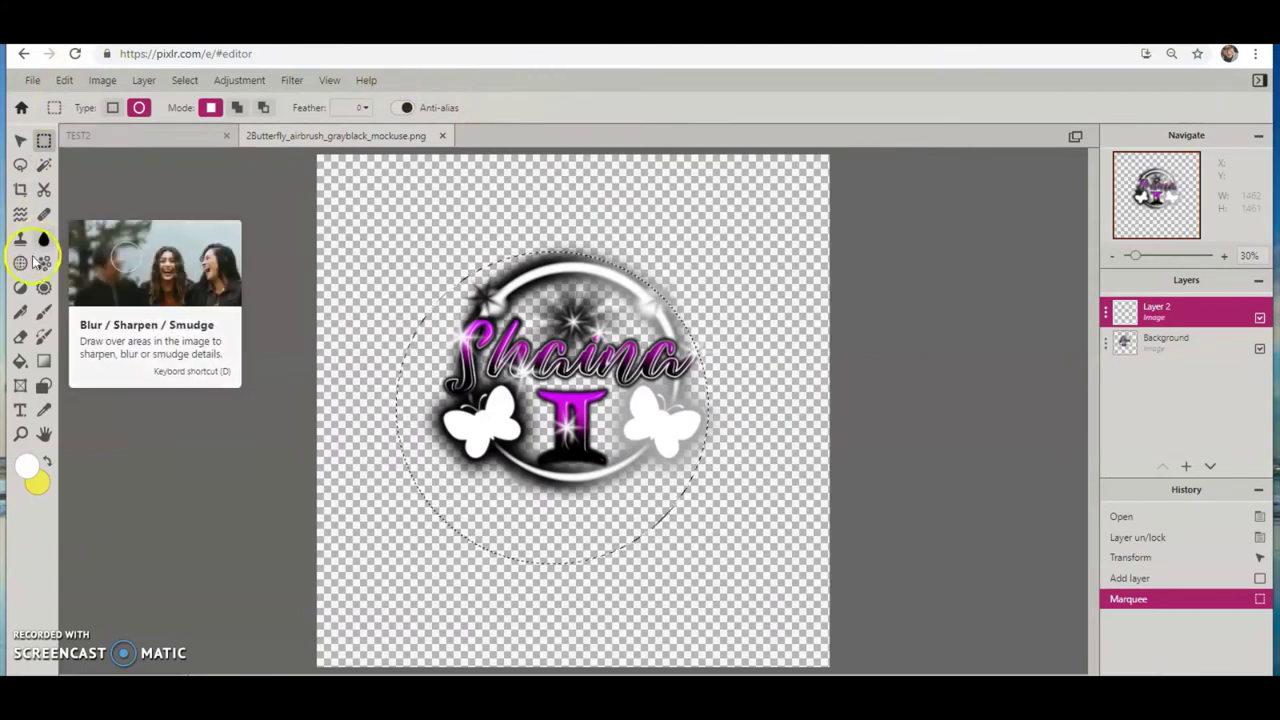
left_click(44, 314)
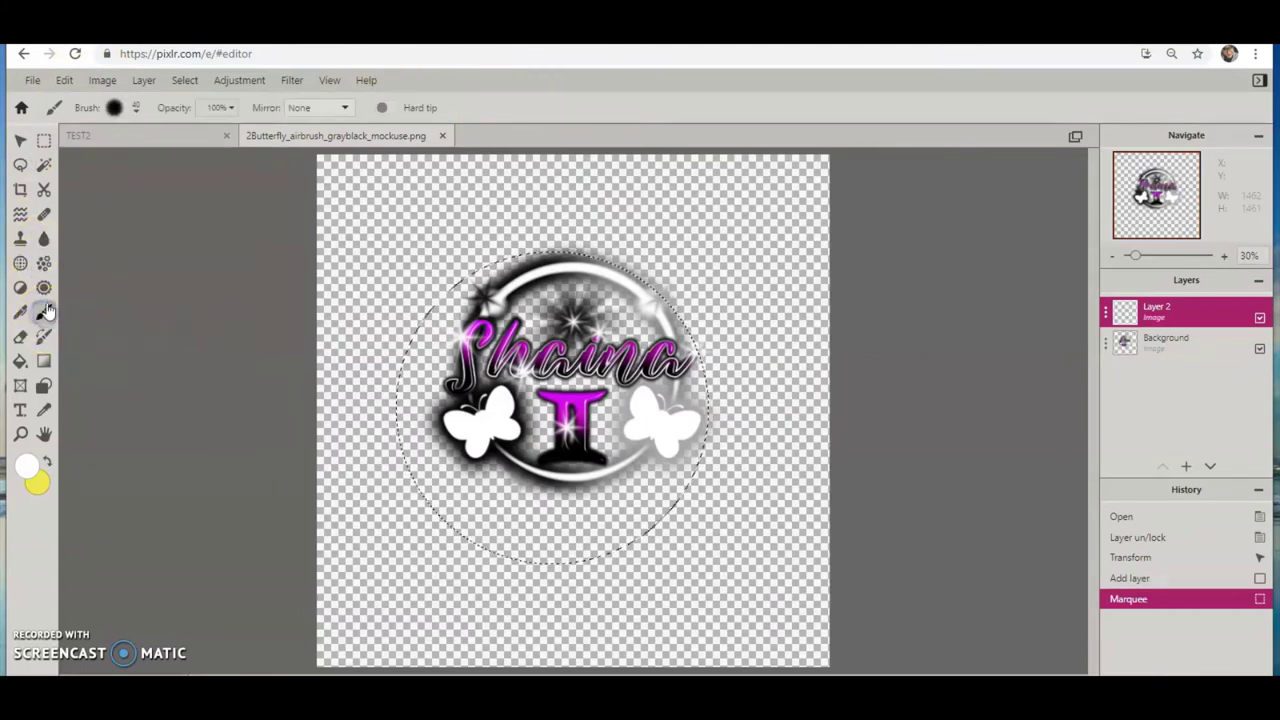
left_click(136, 108)
left_click_drag(134, 160, 249, 159)
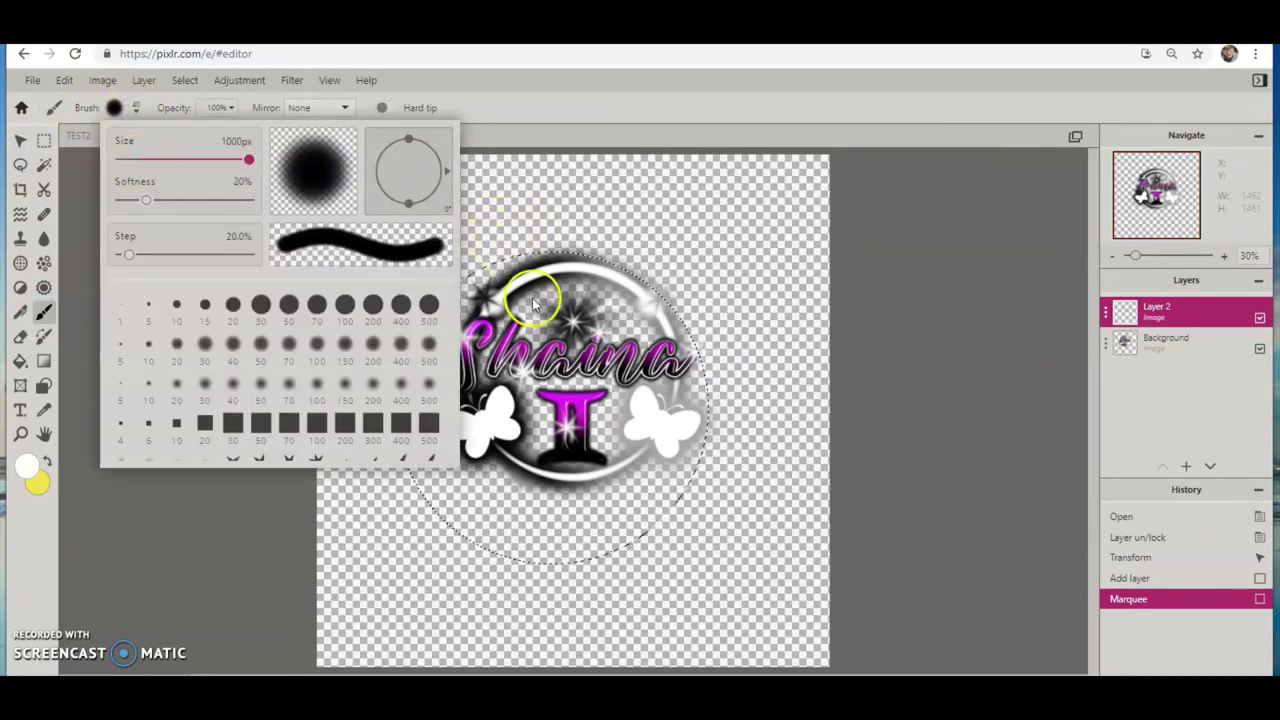
left_click(28, 475)
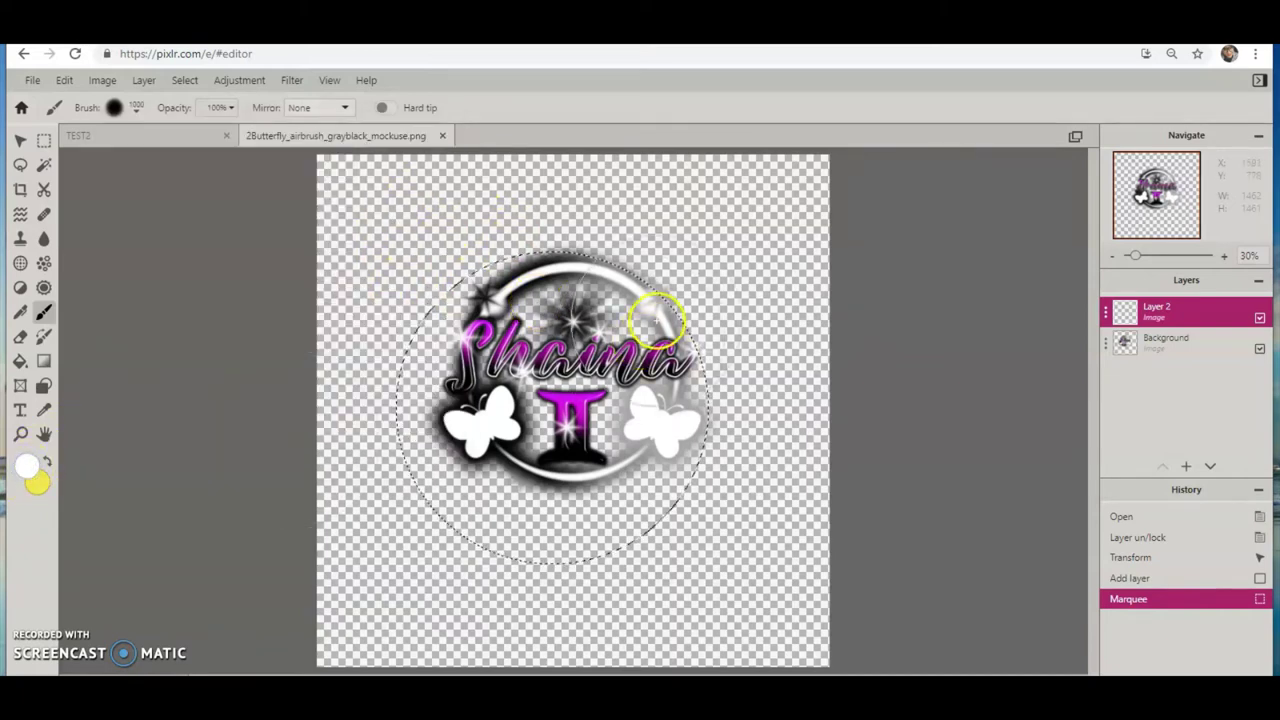
mouse_move(660, 300)
left_mouse_down()
mouse_move(333, 294)
mouse_move(765, 378)
mouse_move(296, 477)
mouse_move(769, 508)
mouse_move(315, 496)
mouse_move(734, 452)
mouse_move(401, 406)
mouse_move(417, 323)
left_mouse_up()
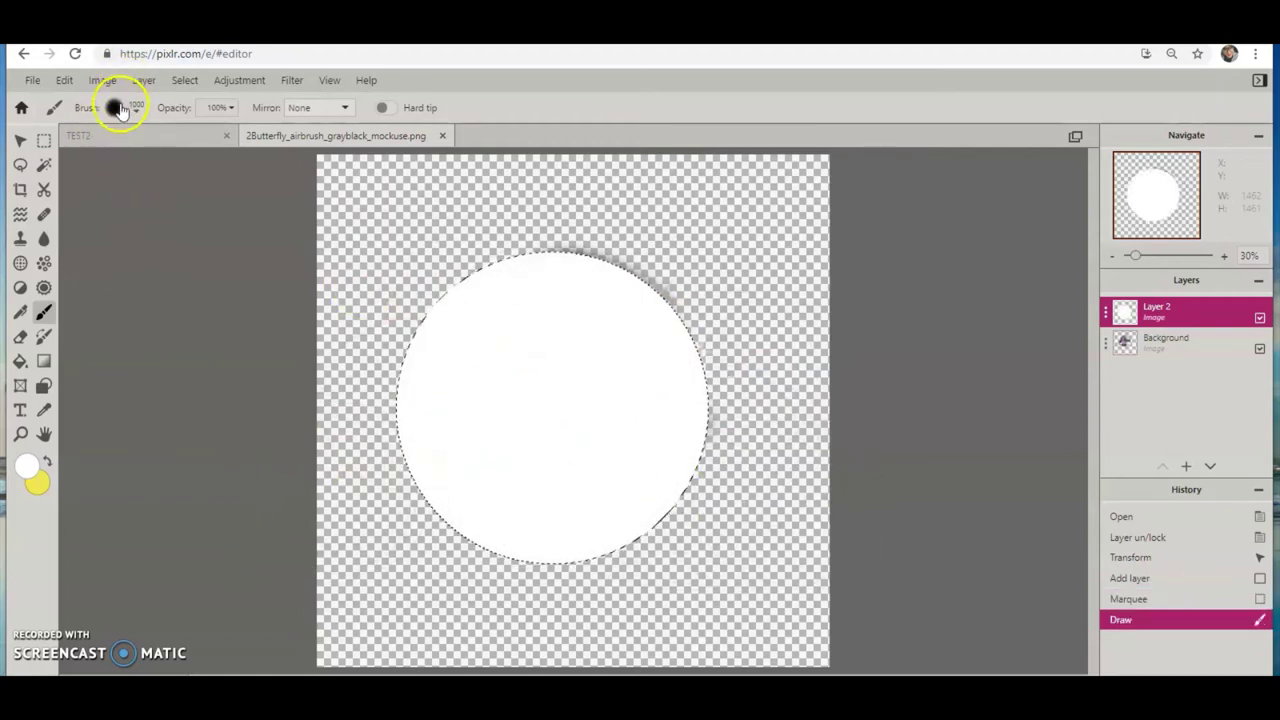
Choose the hard 500 px brush with 1% softness and paint over the white circle's edges.
left_click(116, 109)
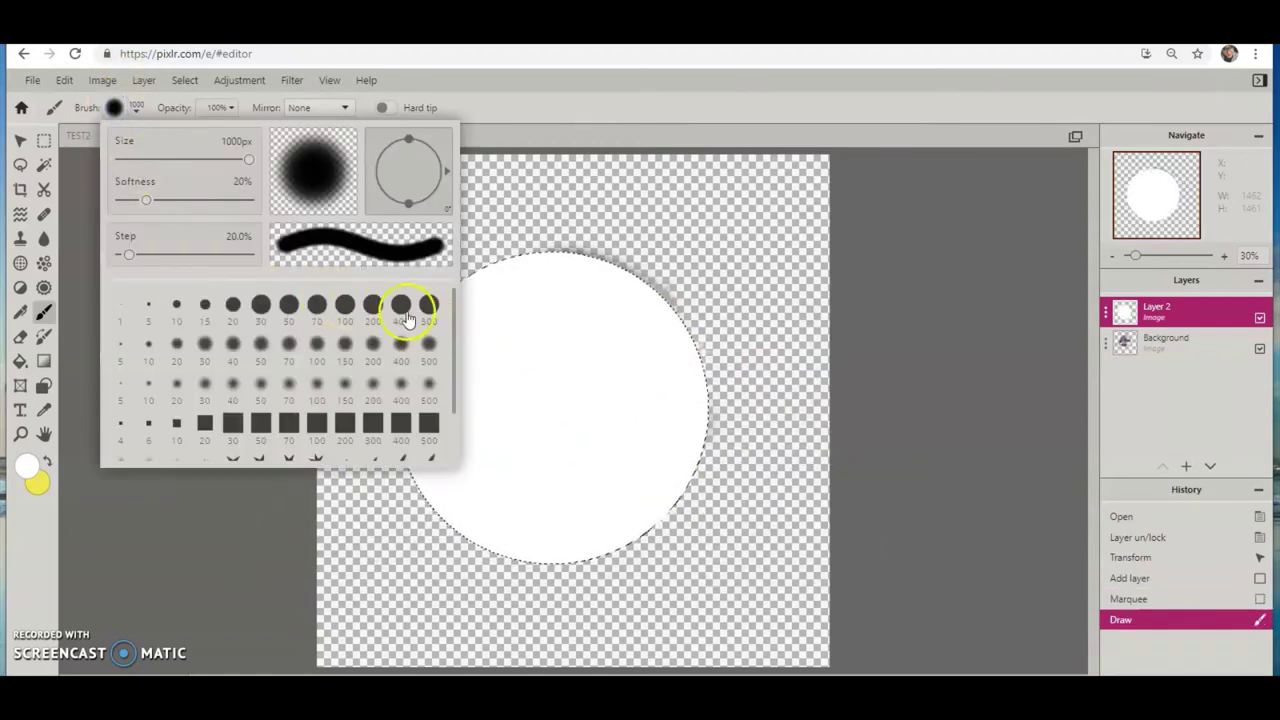
left_click(428, 307)
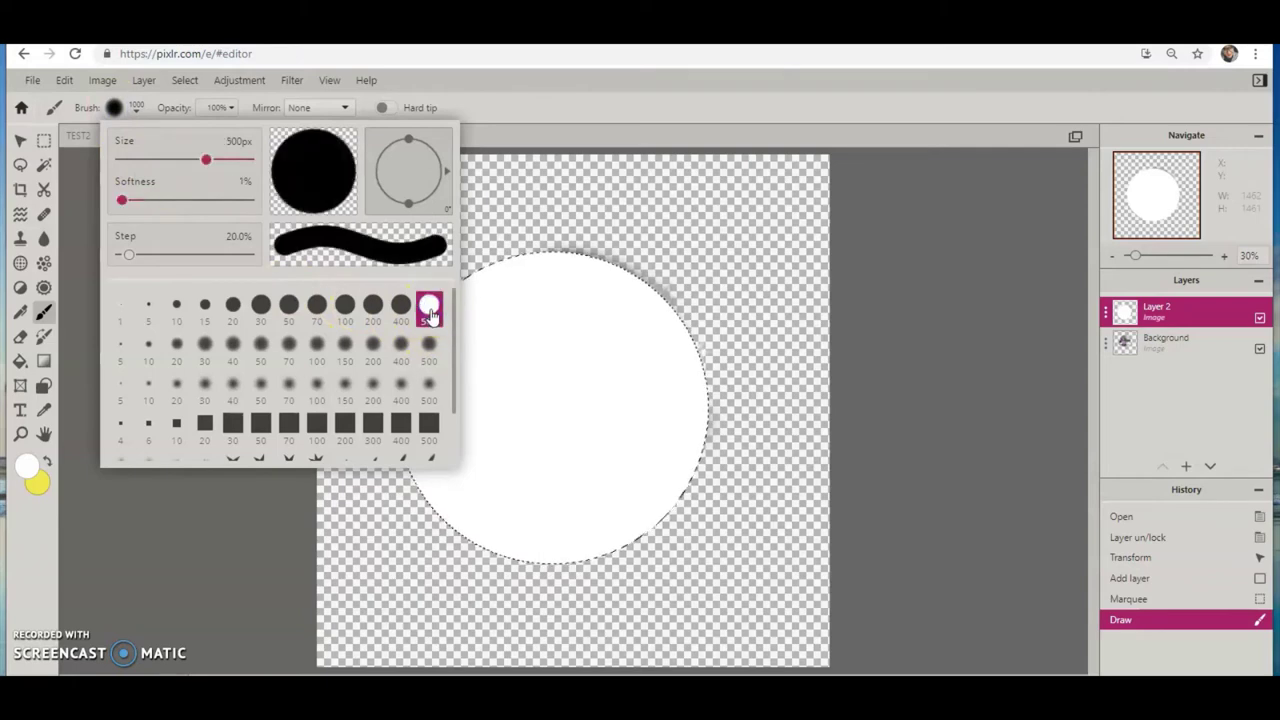
left_click(573, 325)
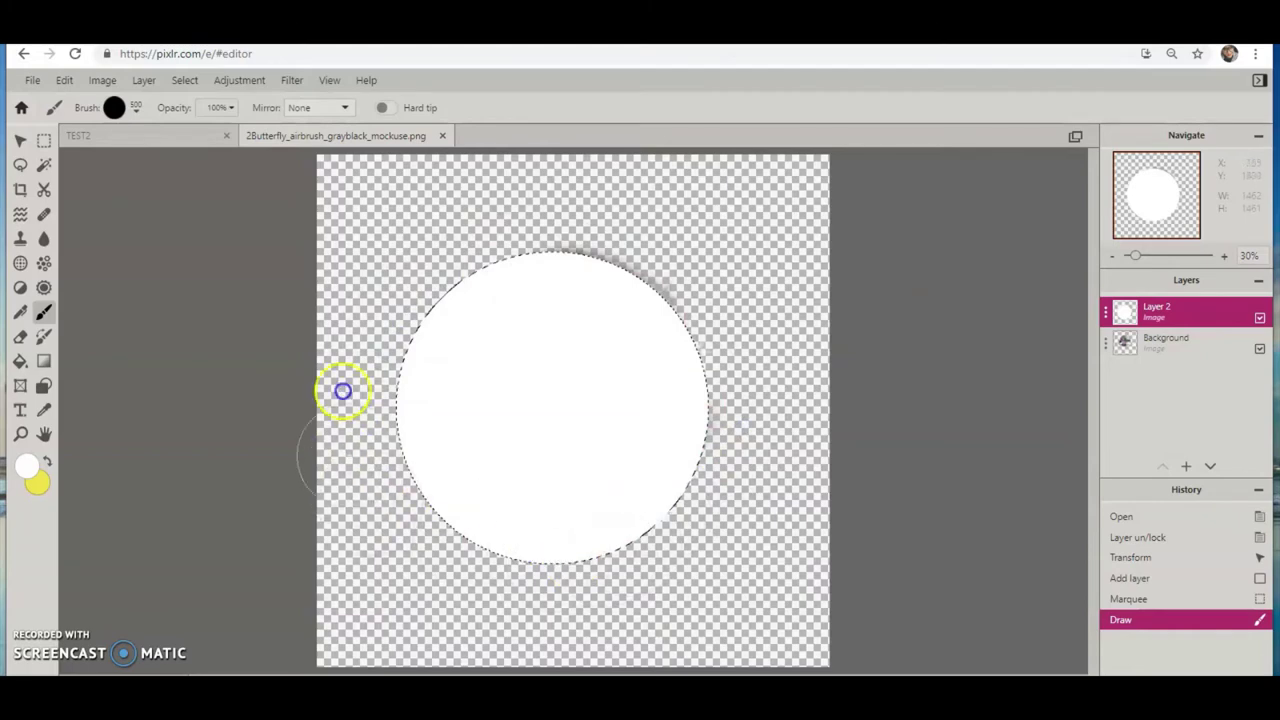
left_click_drag(506, 263, 543, 271)
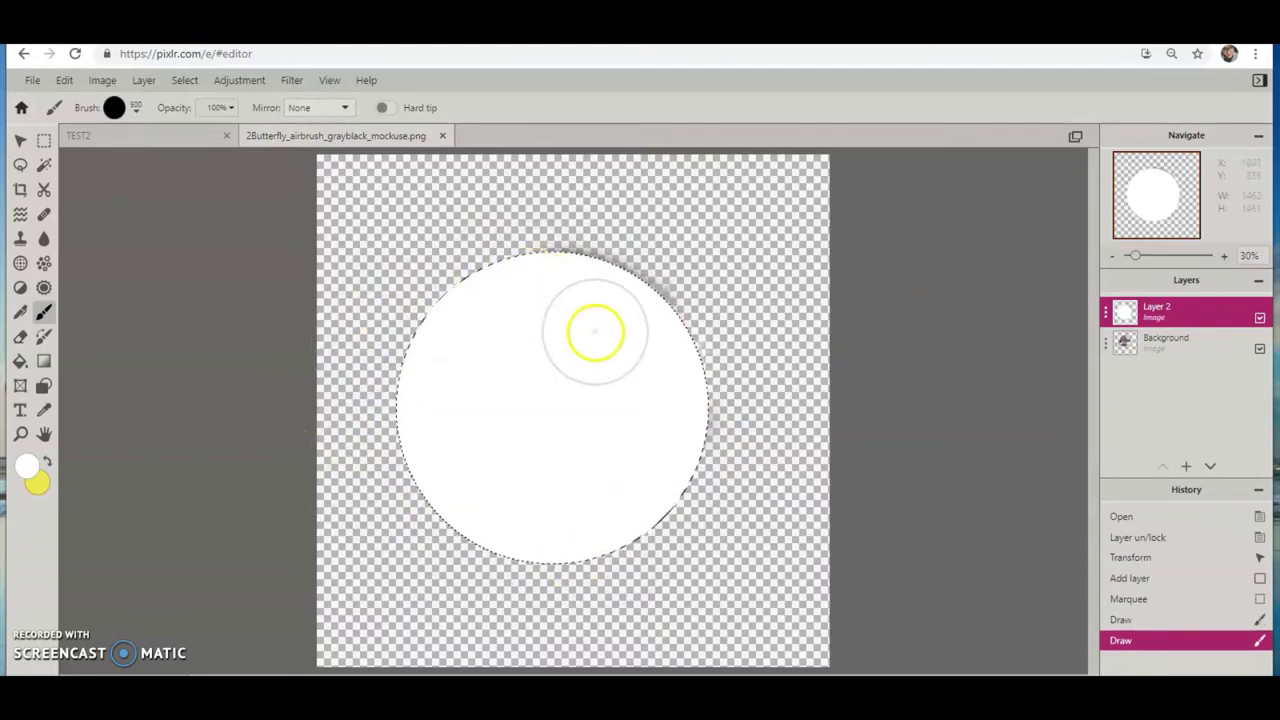
Deselect the circle and move Layer 2 beneath the Background layer.
left_click(19, 142)
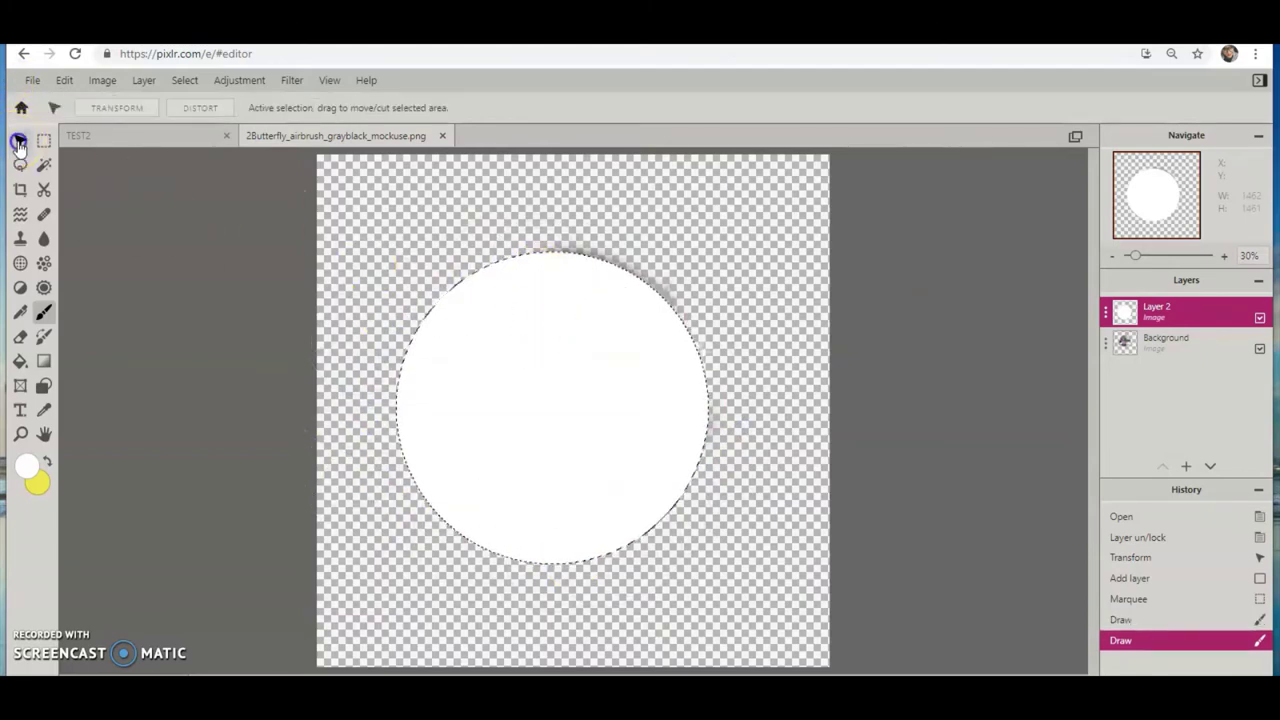
left_click(64, 80)
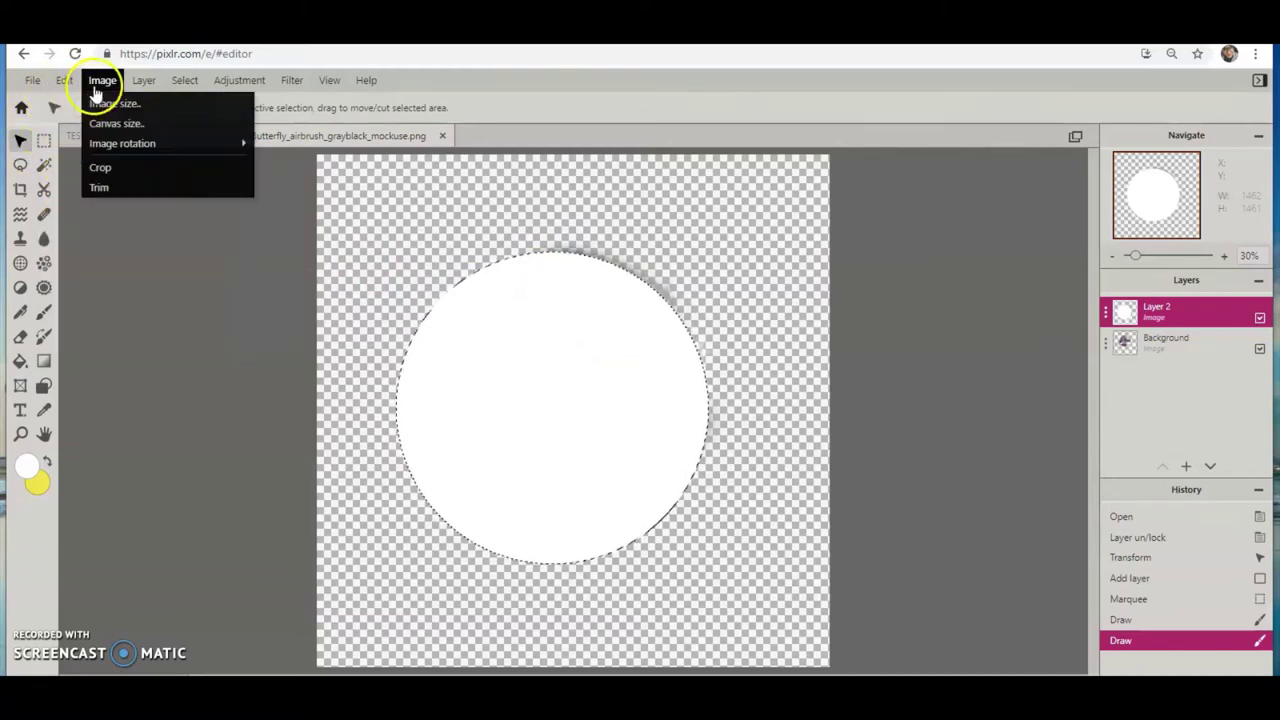
mouse_move(184, 82)
left_click(190, 145)
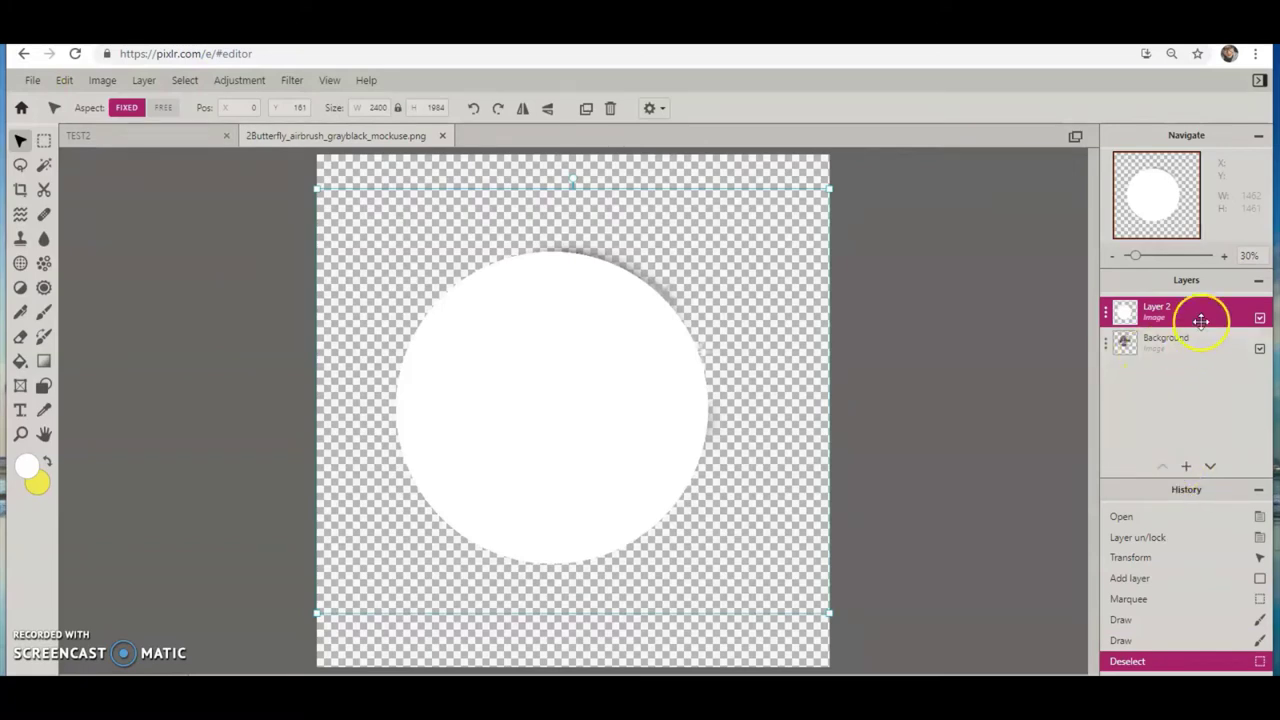
left_click_drag(1199, 311, 1197, 347)
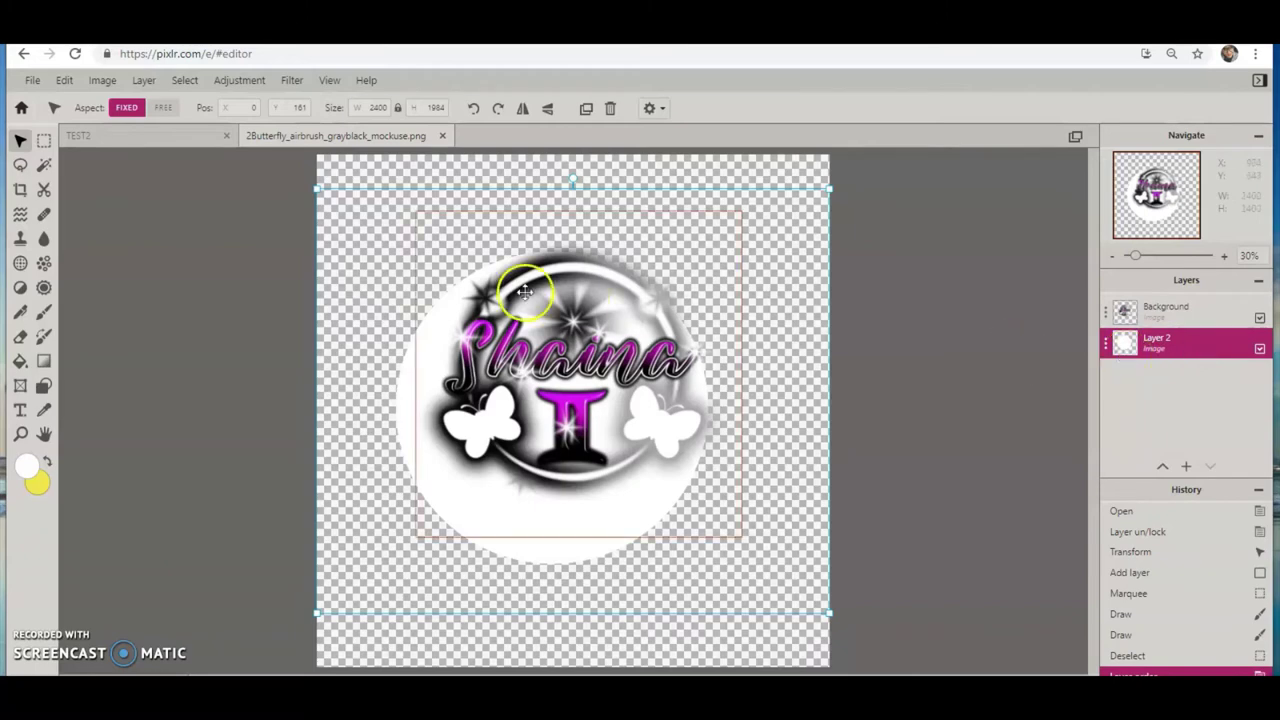
Lock the Background layer holding the butterfly artwork.
left_click(1244, 315)
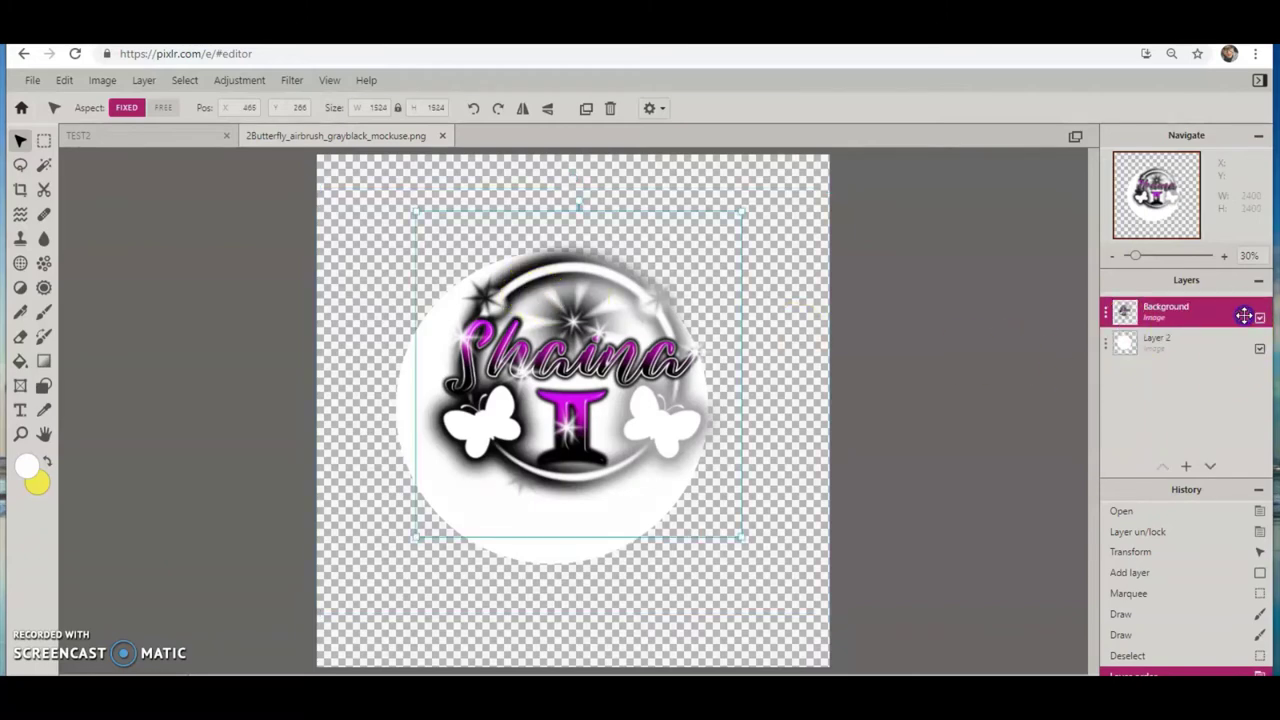
left_click(1106, 316)
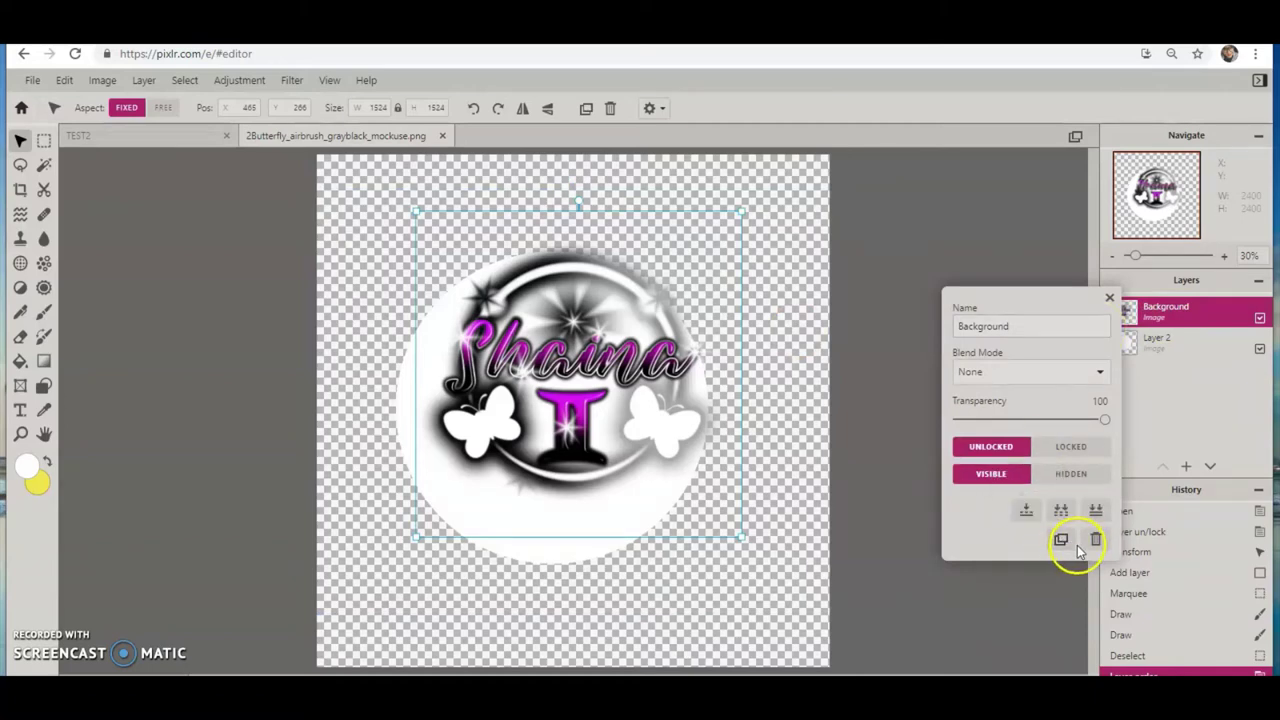
left_click(1067, 447)
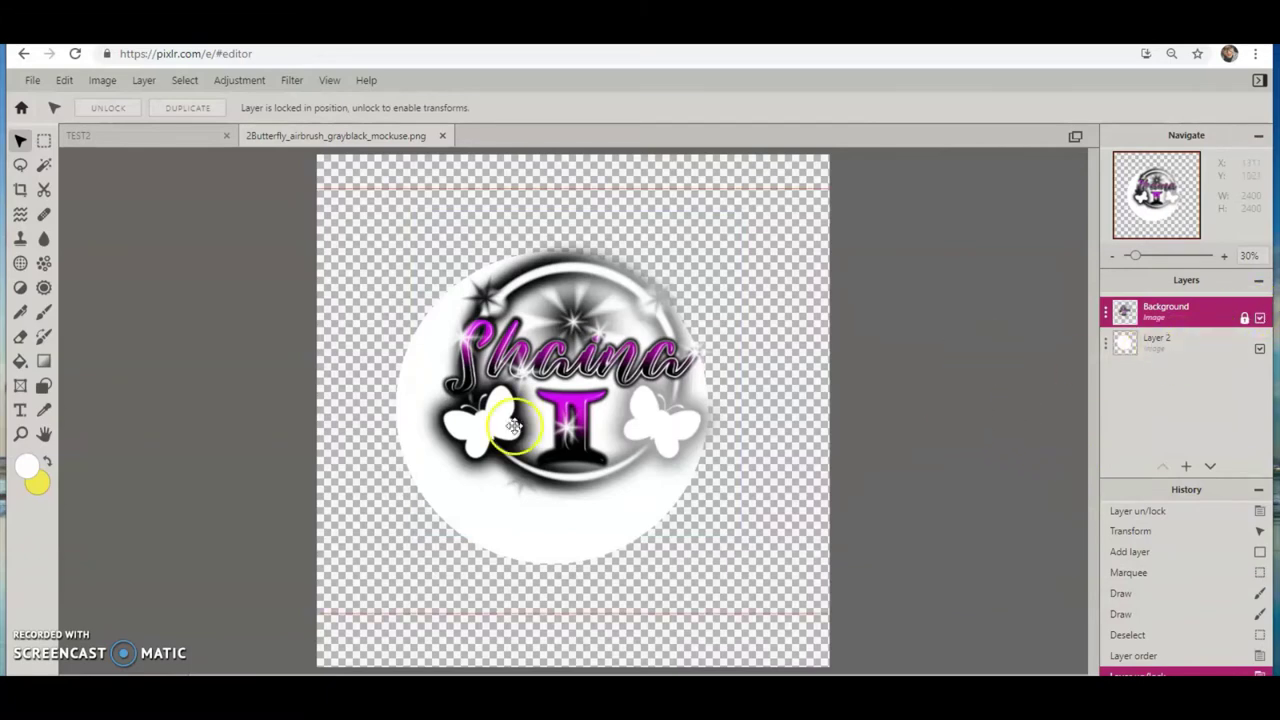
Move the white circle on Layer 2 to about X 91, Y 0 so it sits behind the whole design.
left_click_drag(511, 428, 569, 494)
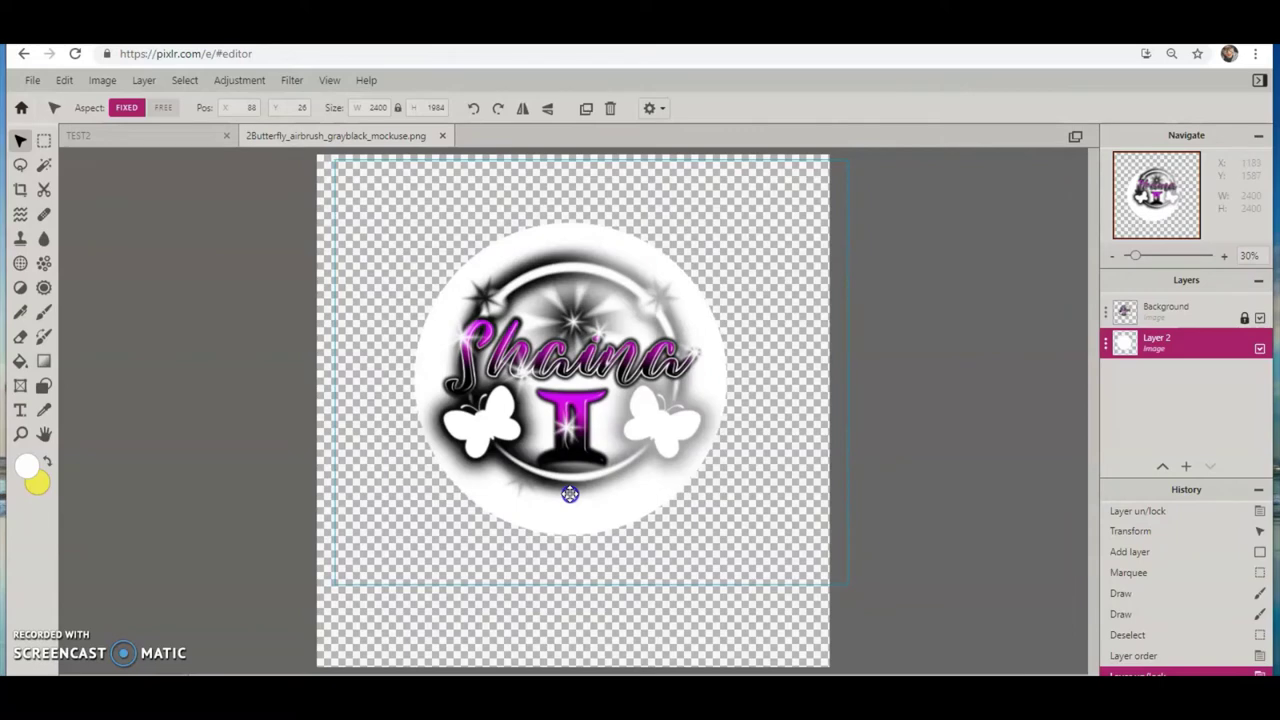
left_click_drag(569, 494, 569, 494)
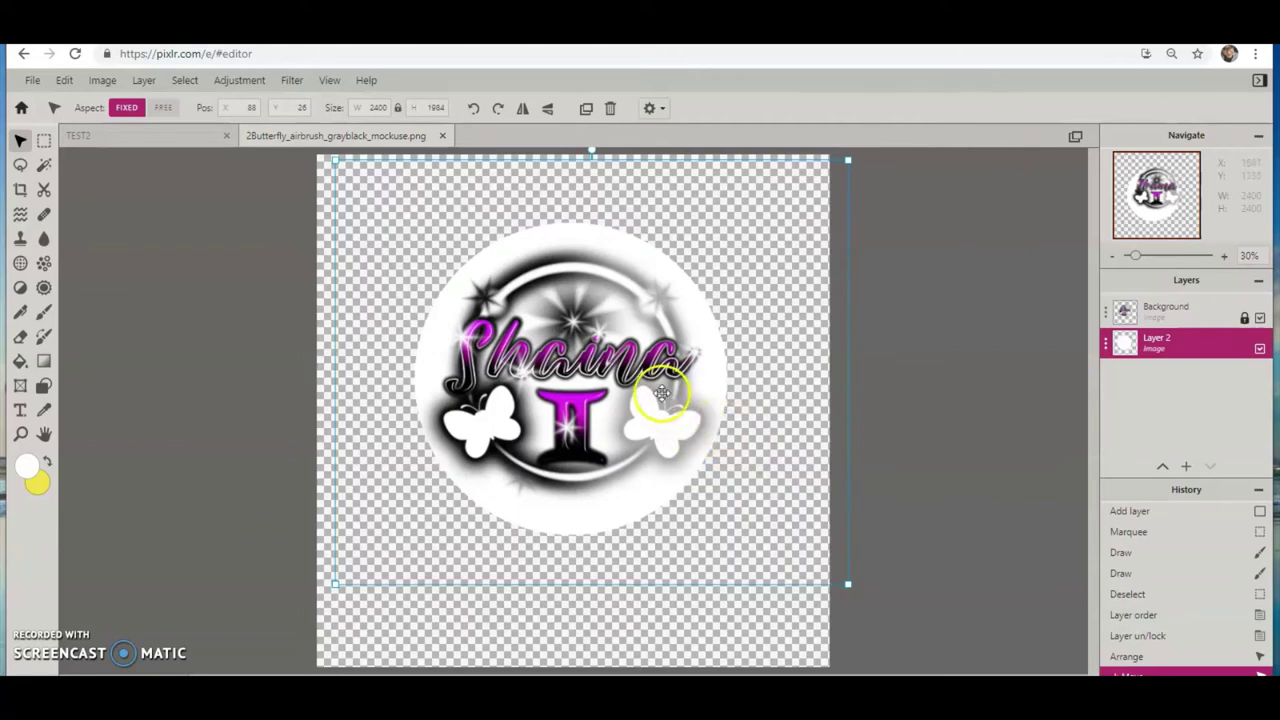
left_click(595, 525)
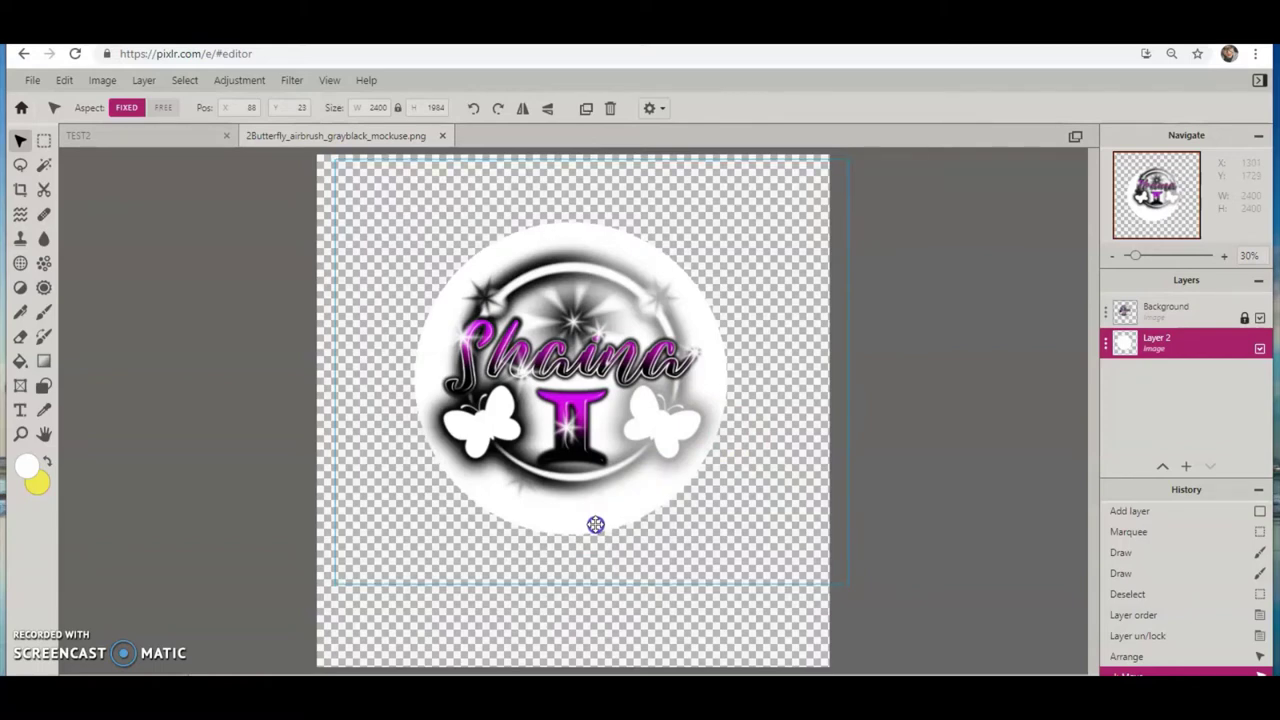
left_click_drag(596, 525, 596, 523)
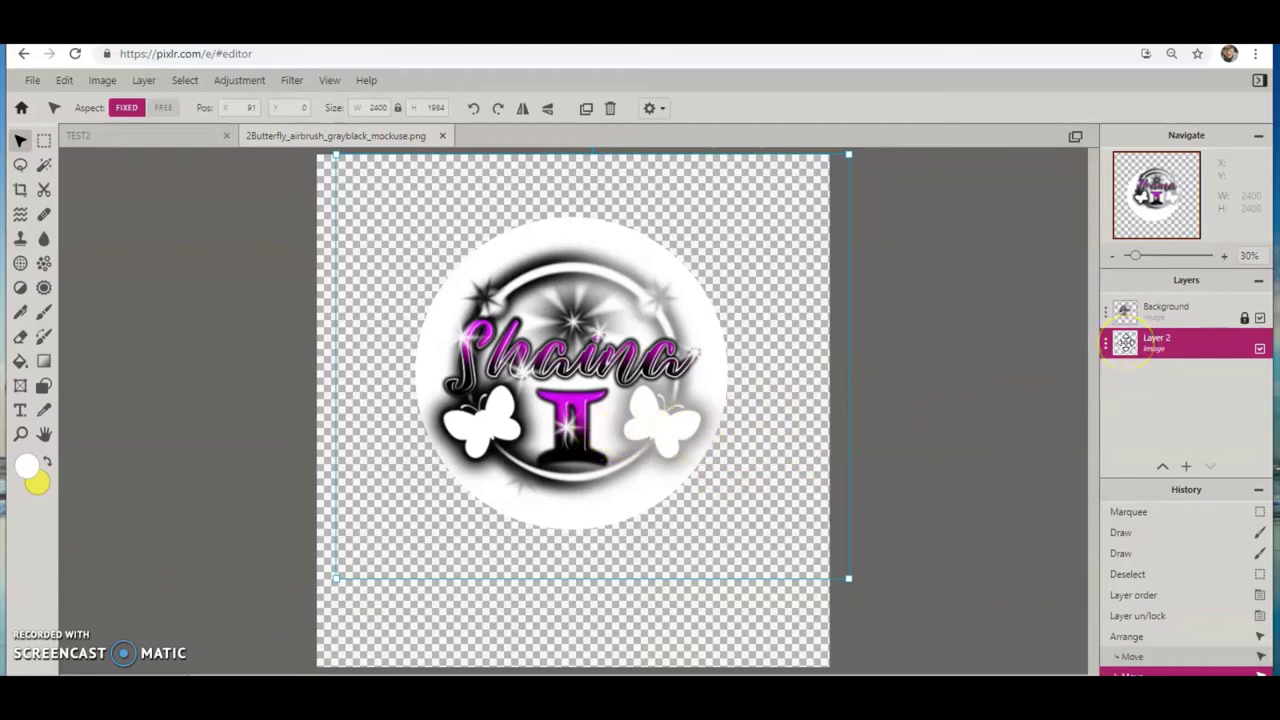
Select the pixels of the white circle on Layer 2.
left_click(1125, 343)
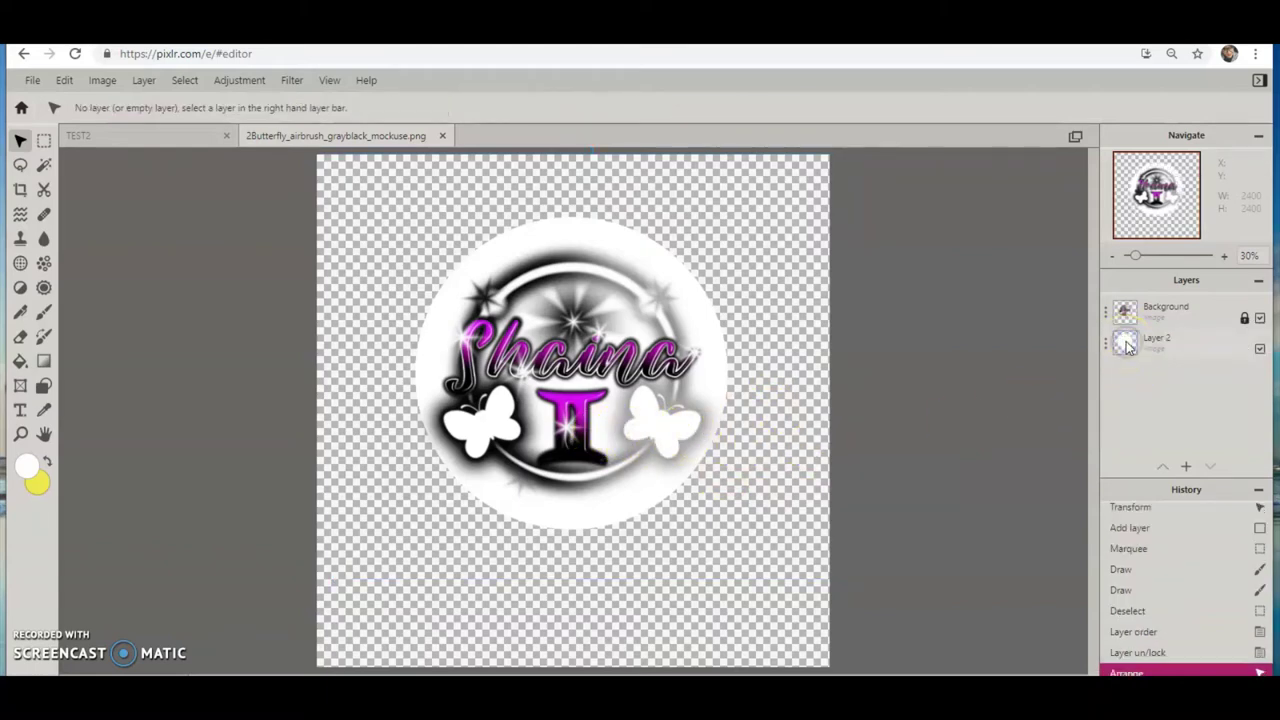
left_click(1132, 344)
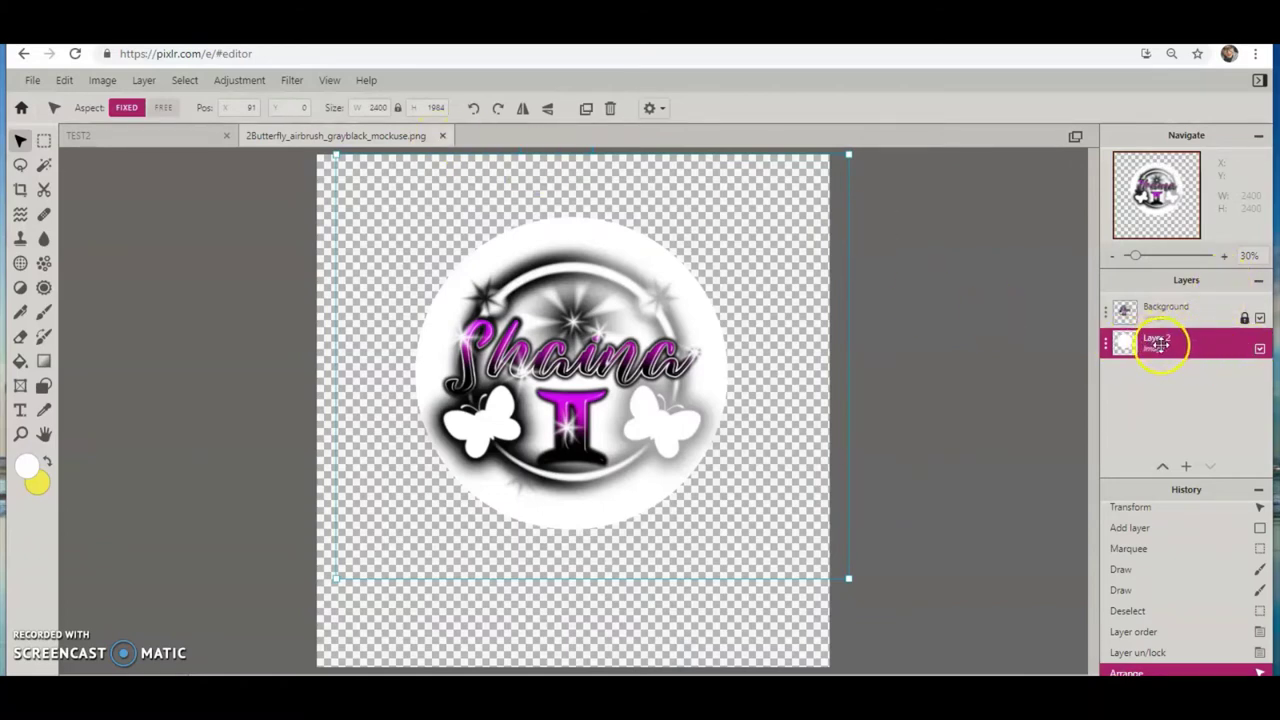
left_click(185, 85)
left_click(196, 127)
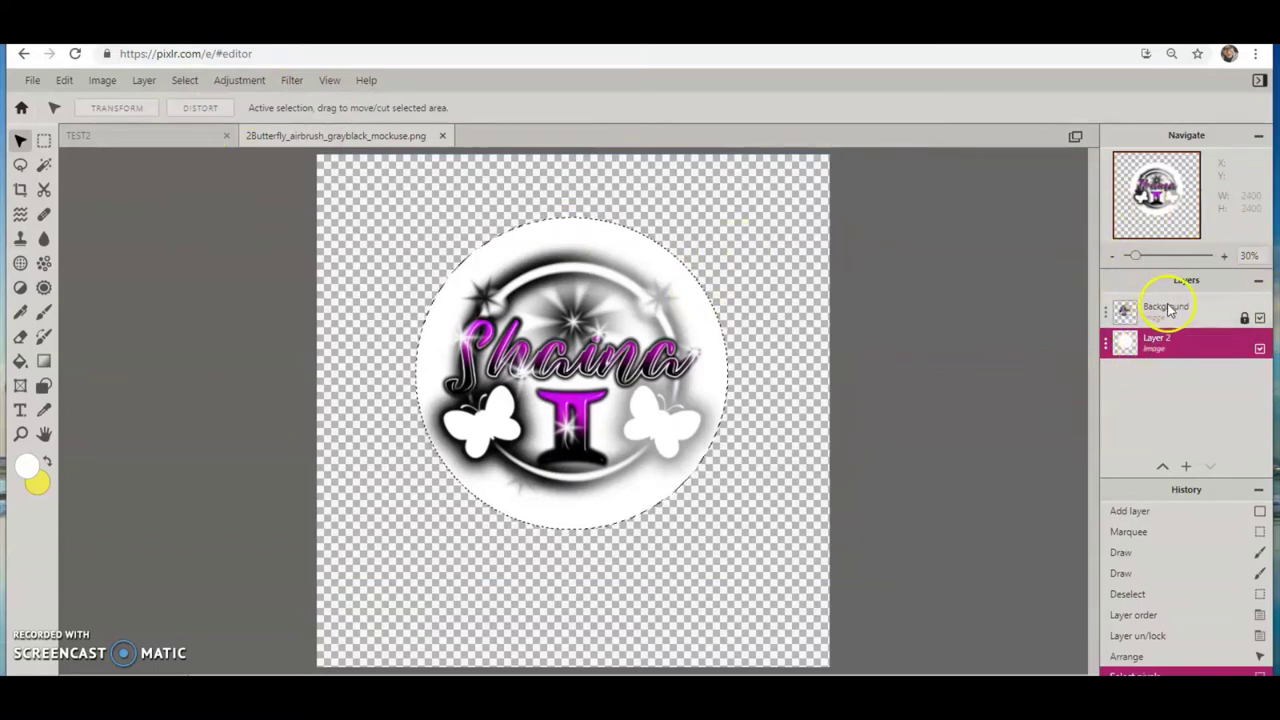
Unlock the Background layer and invert the circular selection on it.
left_click(1212, 320)
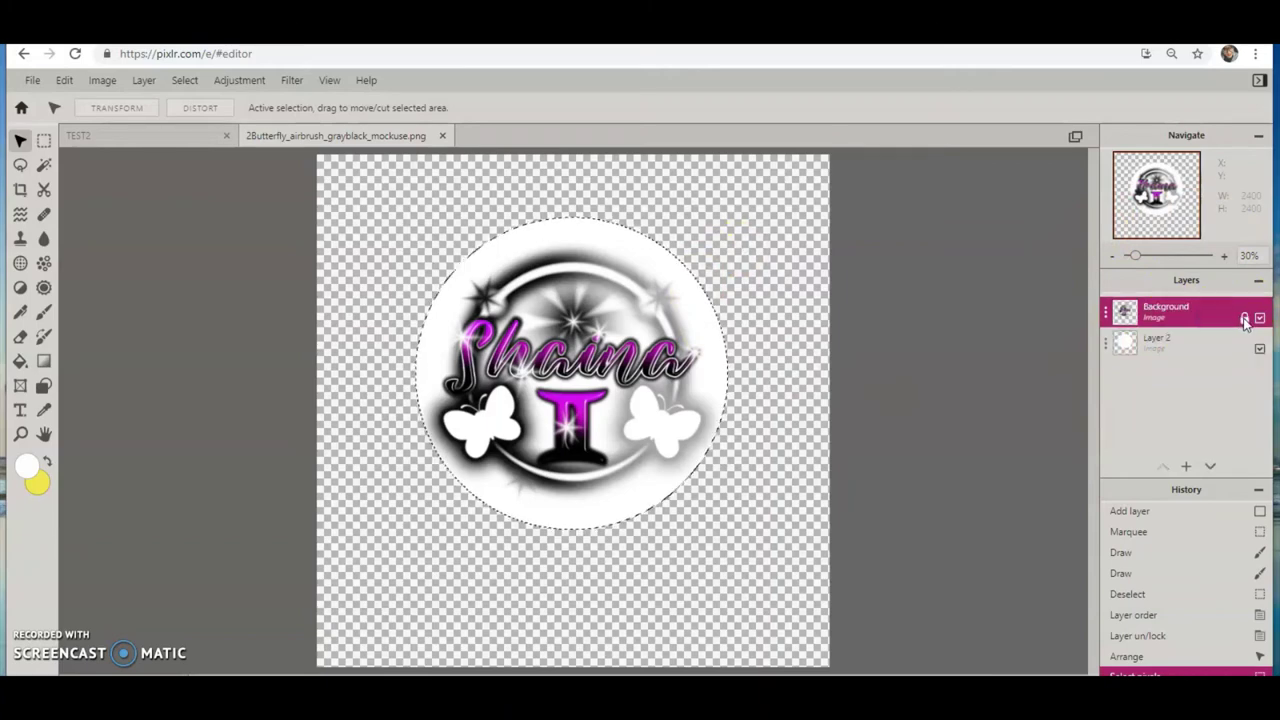
left_click(1245, 319)
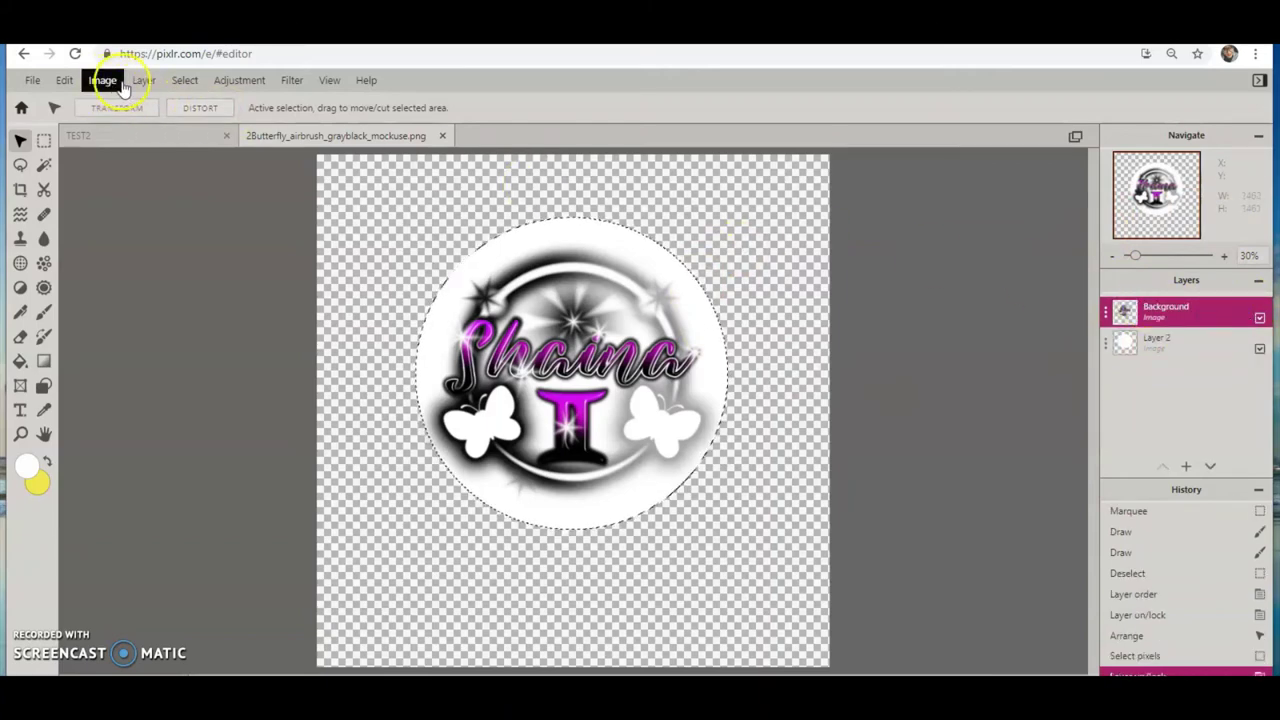
left_click(178, 84)
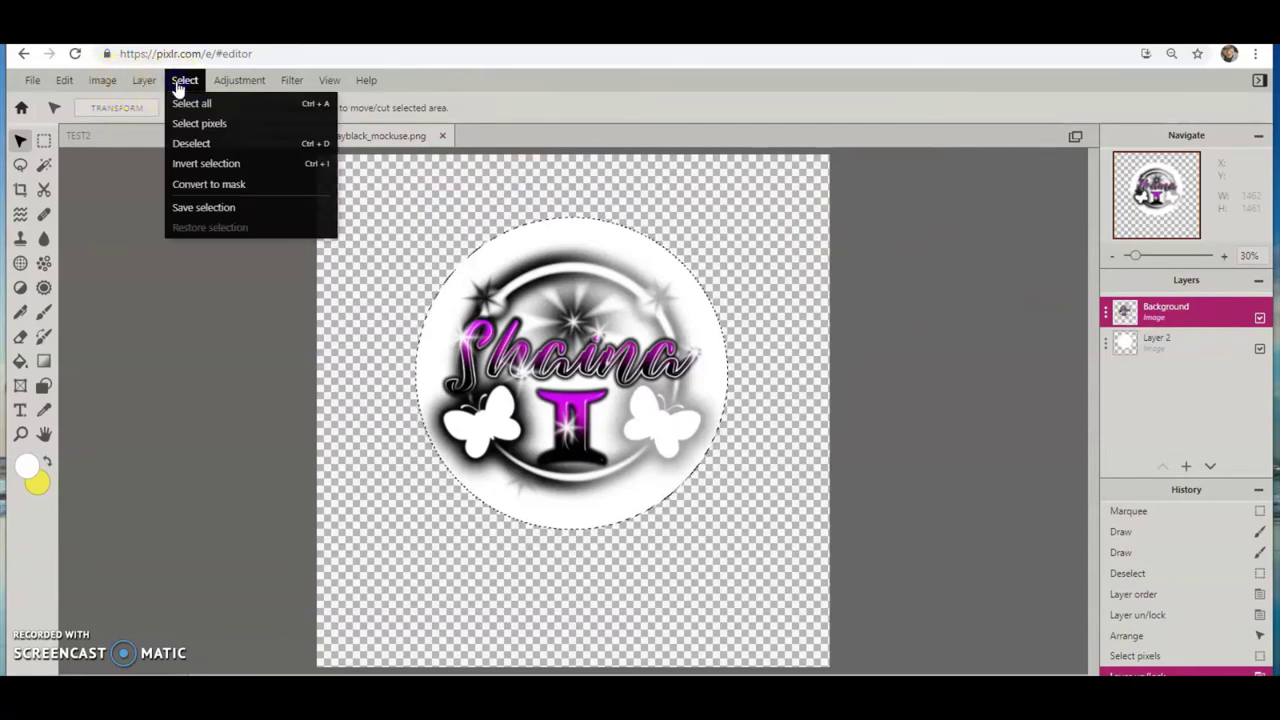
left_click(210, 162)
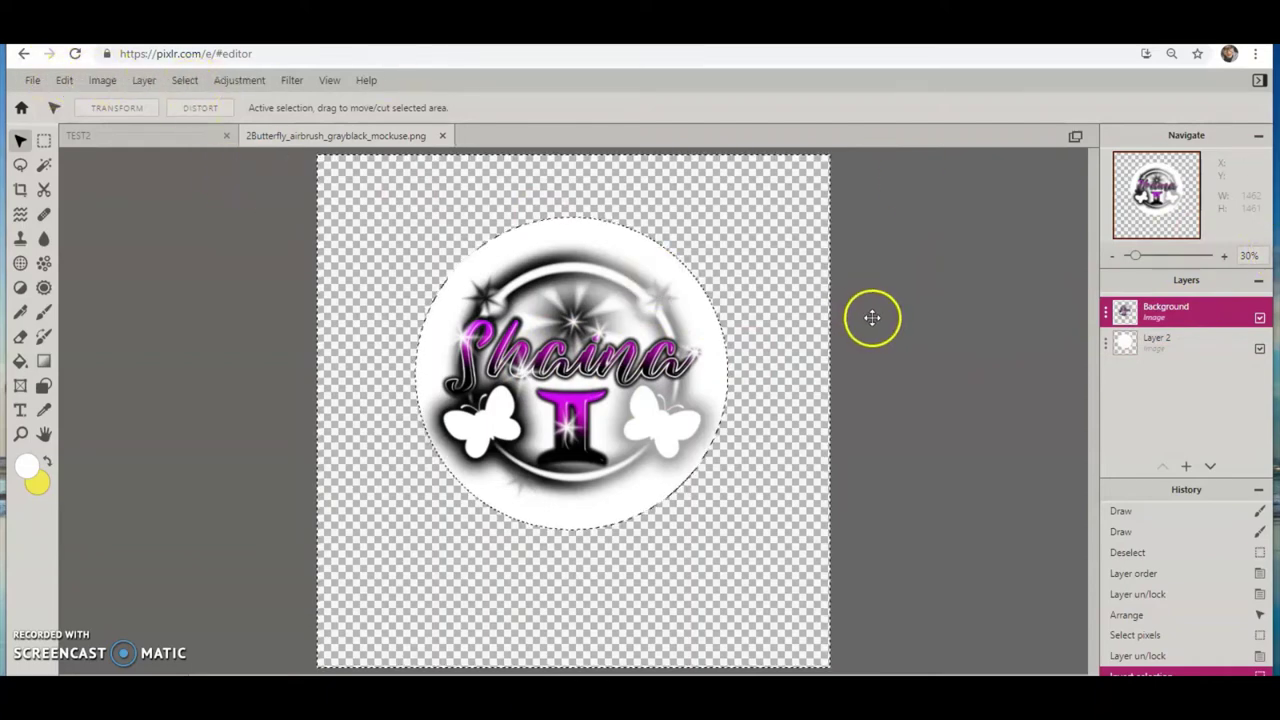
Clear the faded artwork edges outside the white circle on the Background layer.
key("Delete")
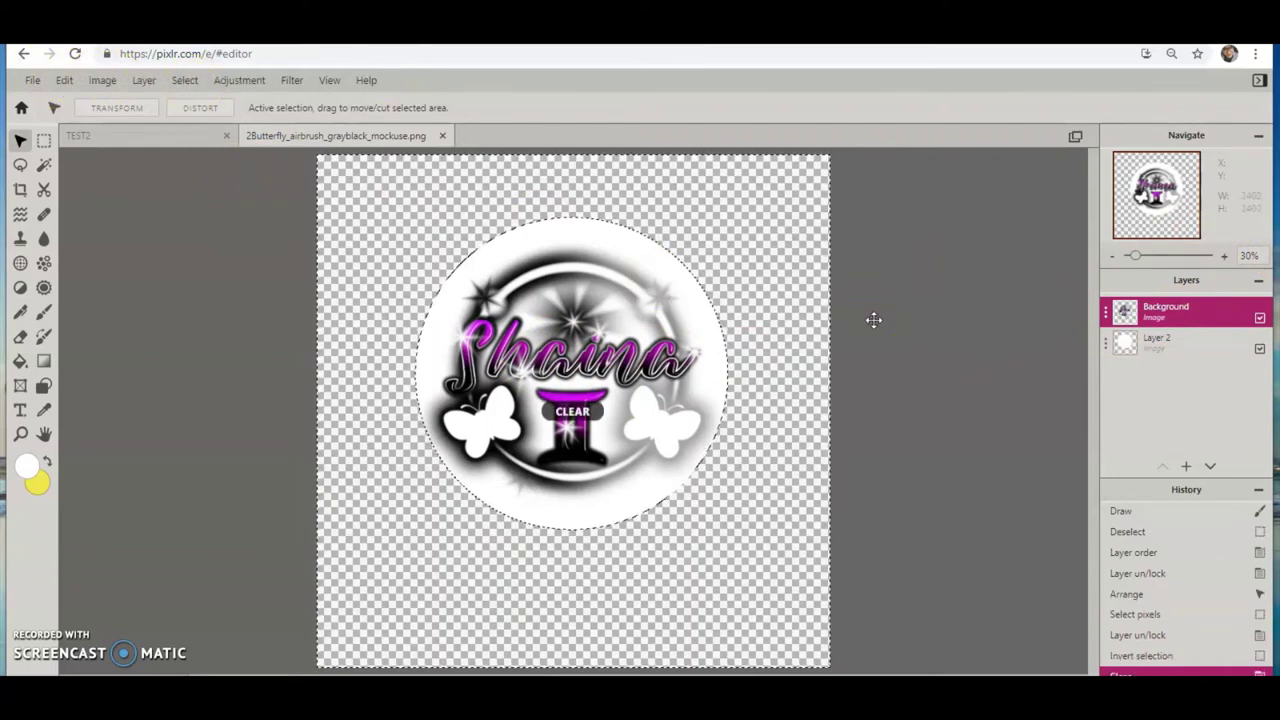
key("Delete")
key("Delete")
key("Delete")
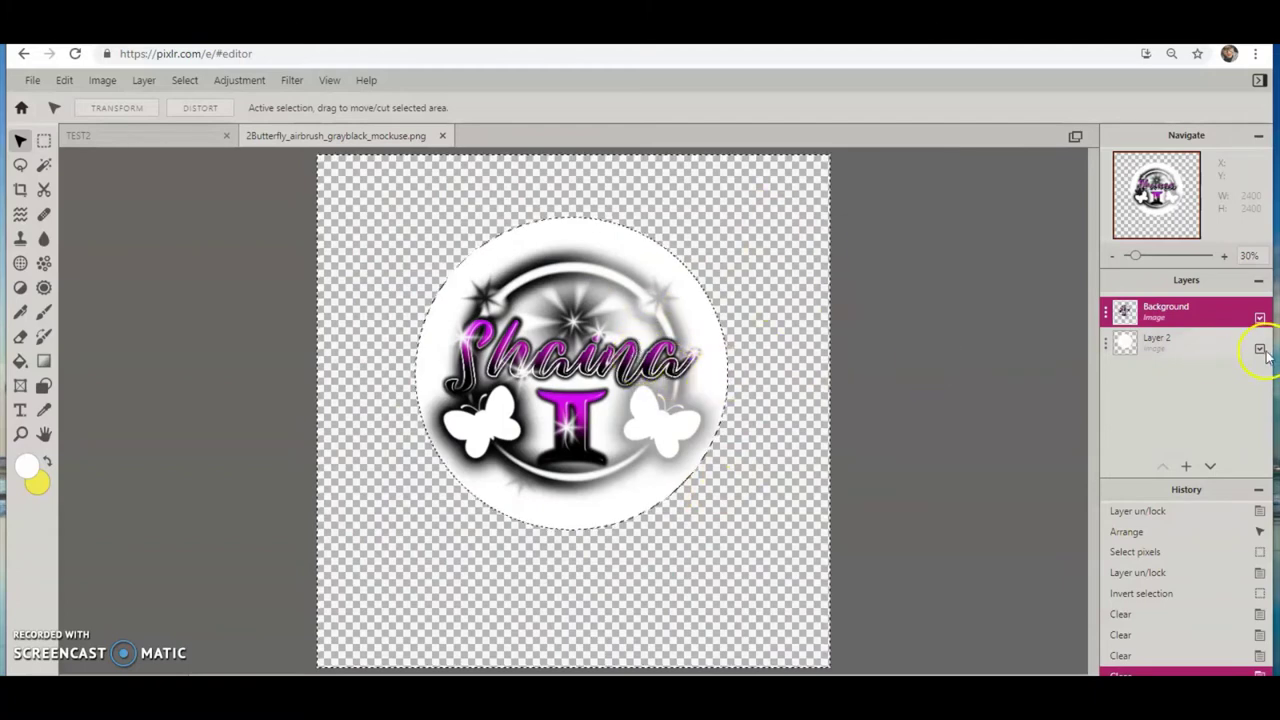
left_click(1204, 339)
left_click(1200, 314)
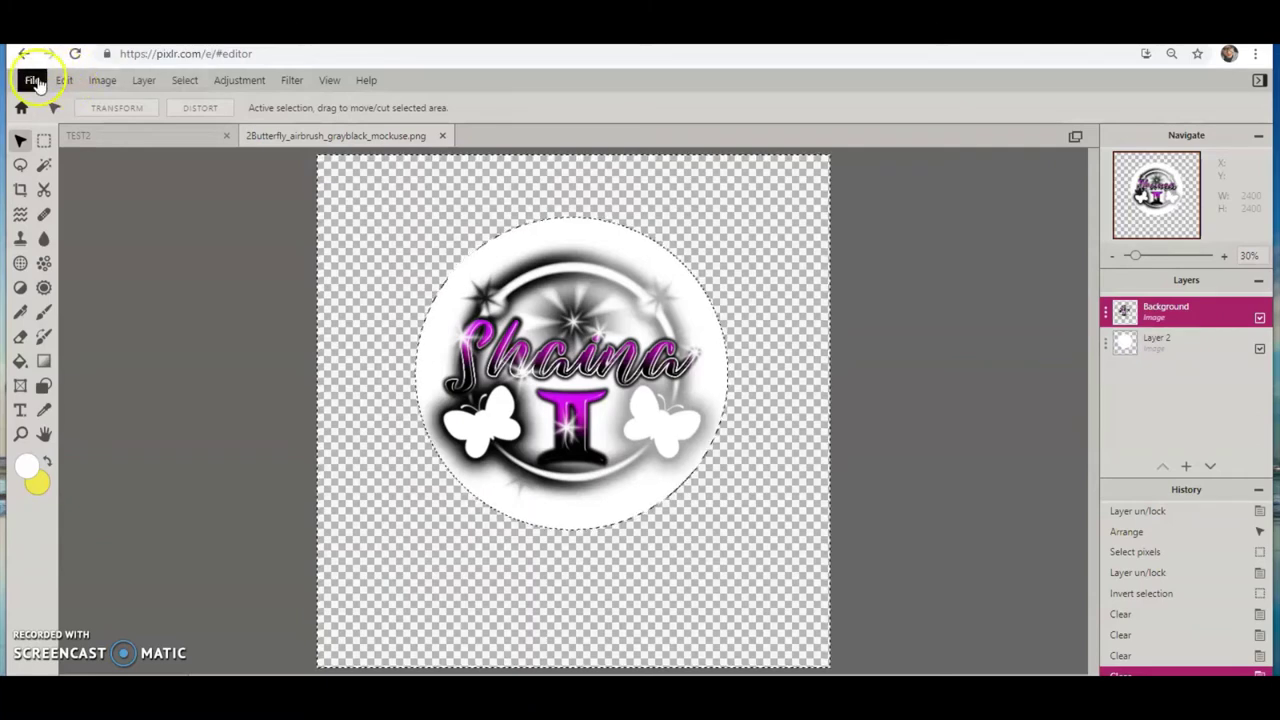
Save the trimmed design to the Desktop as a PNG named 2ButterflyTEST and dismiss the download confirmation.
left_click(34, 82)
left_click(34, 82)
left_click(60, 80)
left_click(34, 84)
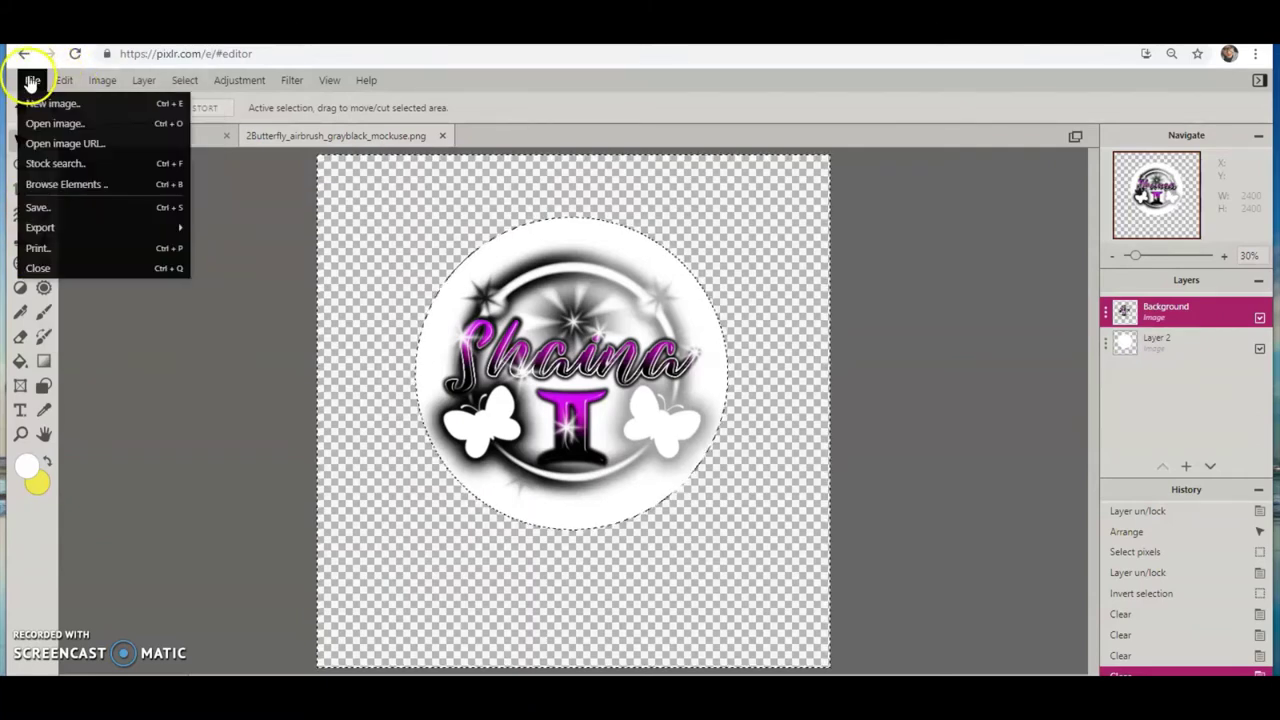
left_click(40, 208)
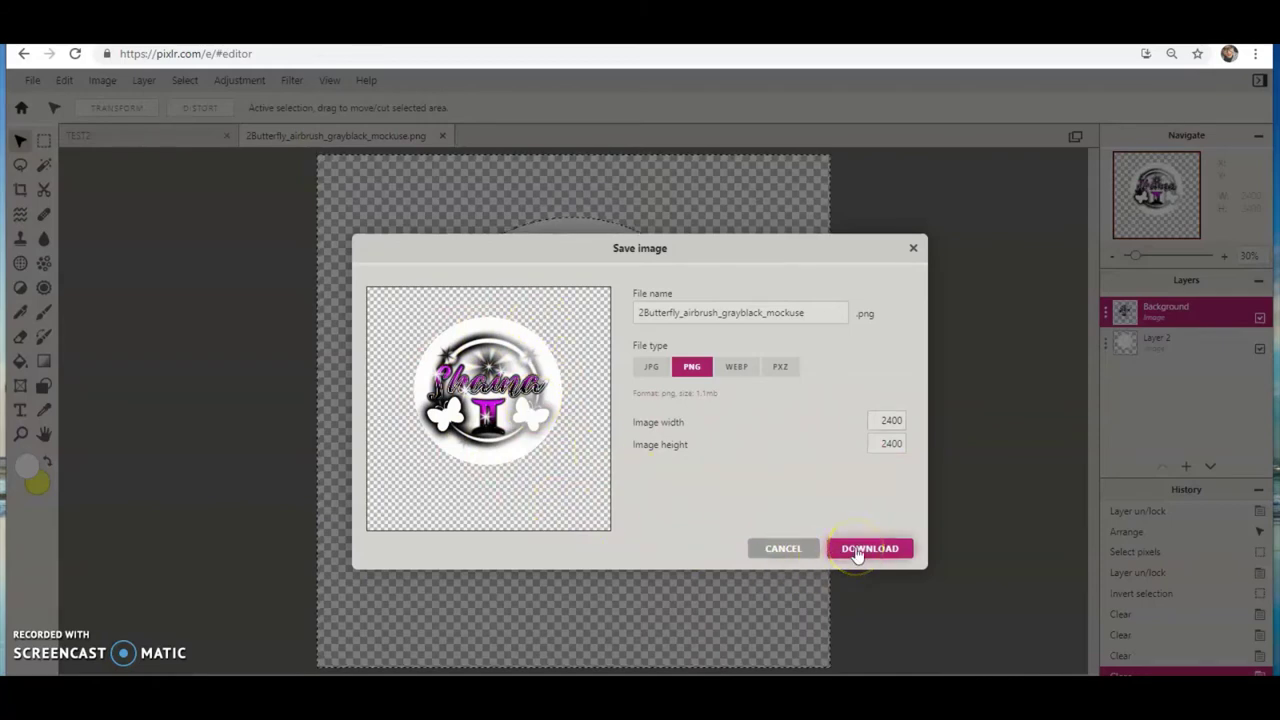
left_click(812, 312)
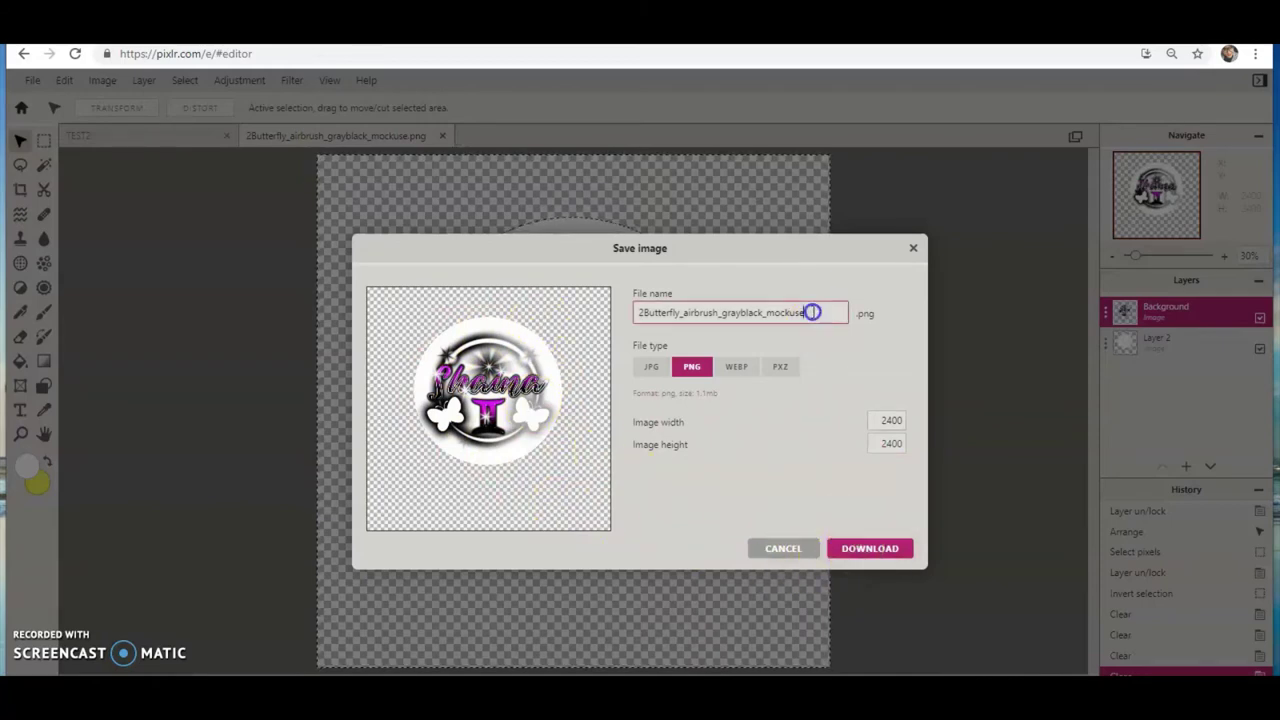
left_click_drag(812, 312, 680, 312)
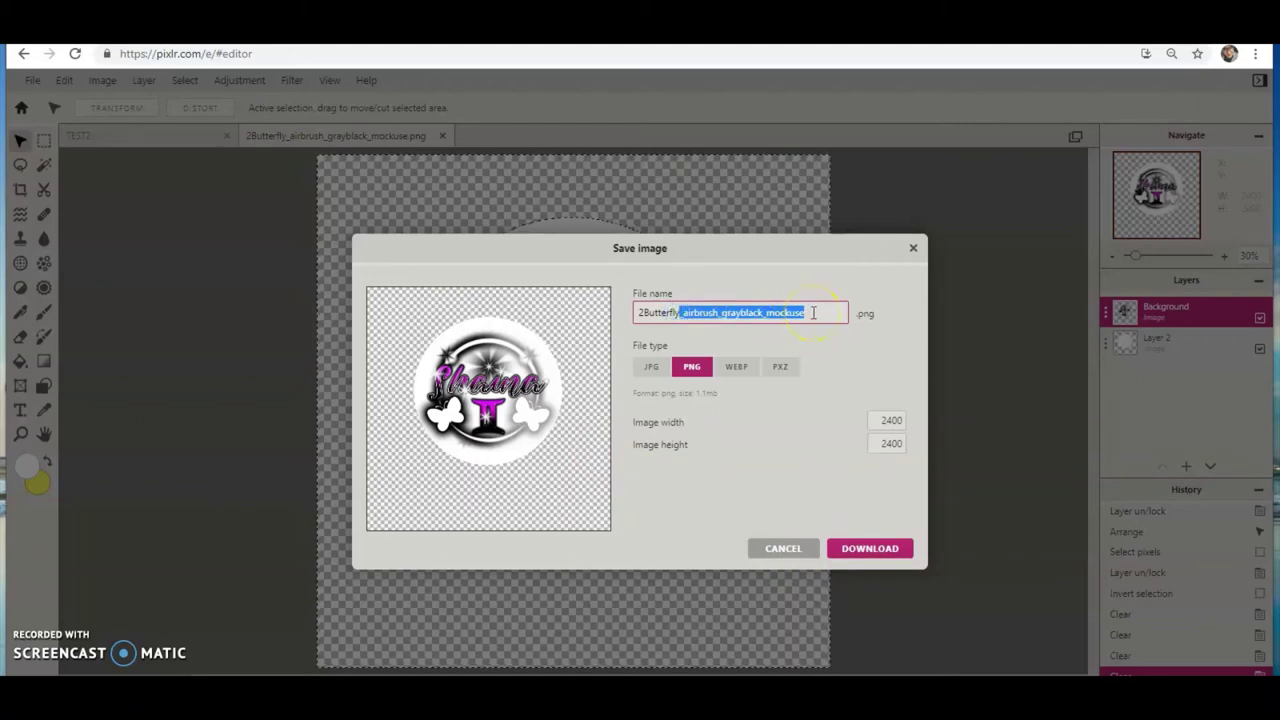
key("BackSpace")
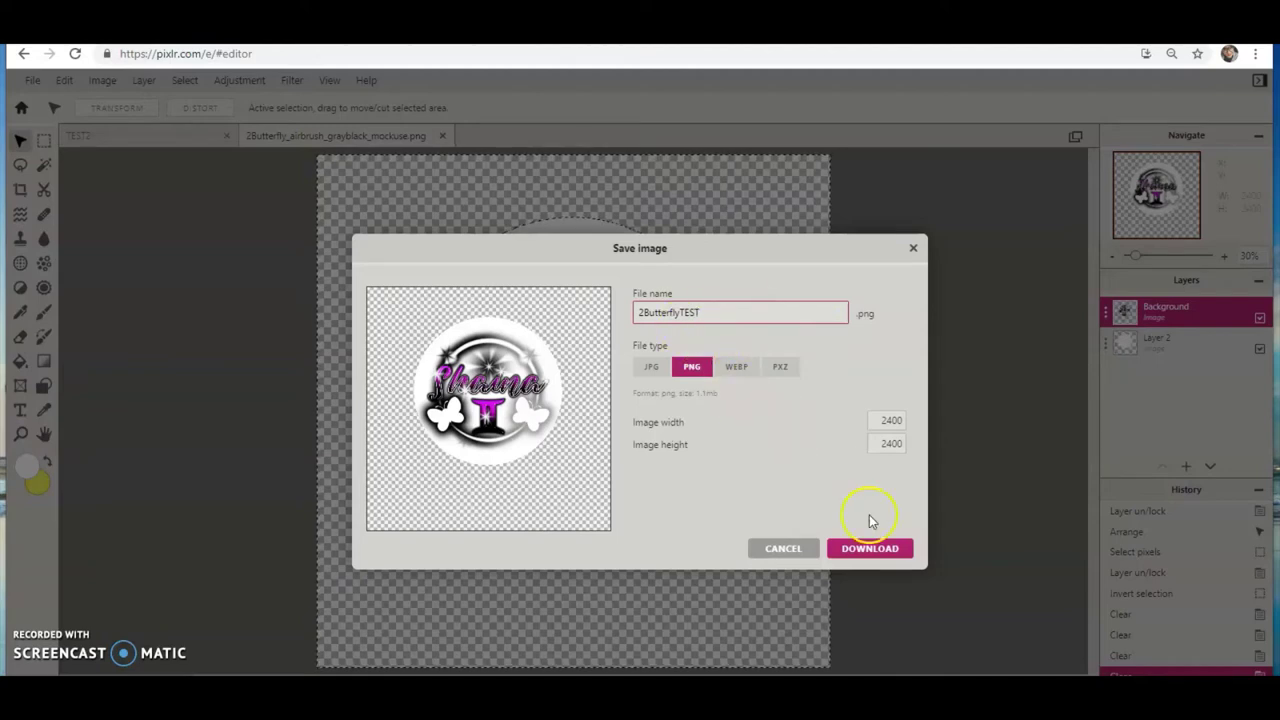
left_click(870, 549)
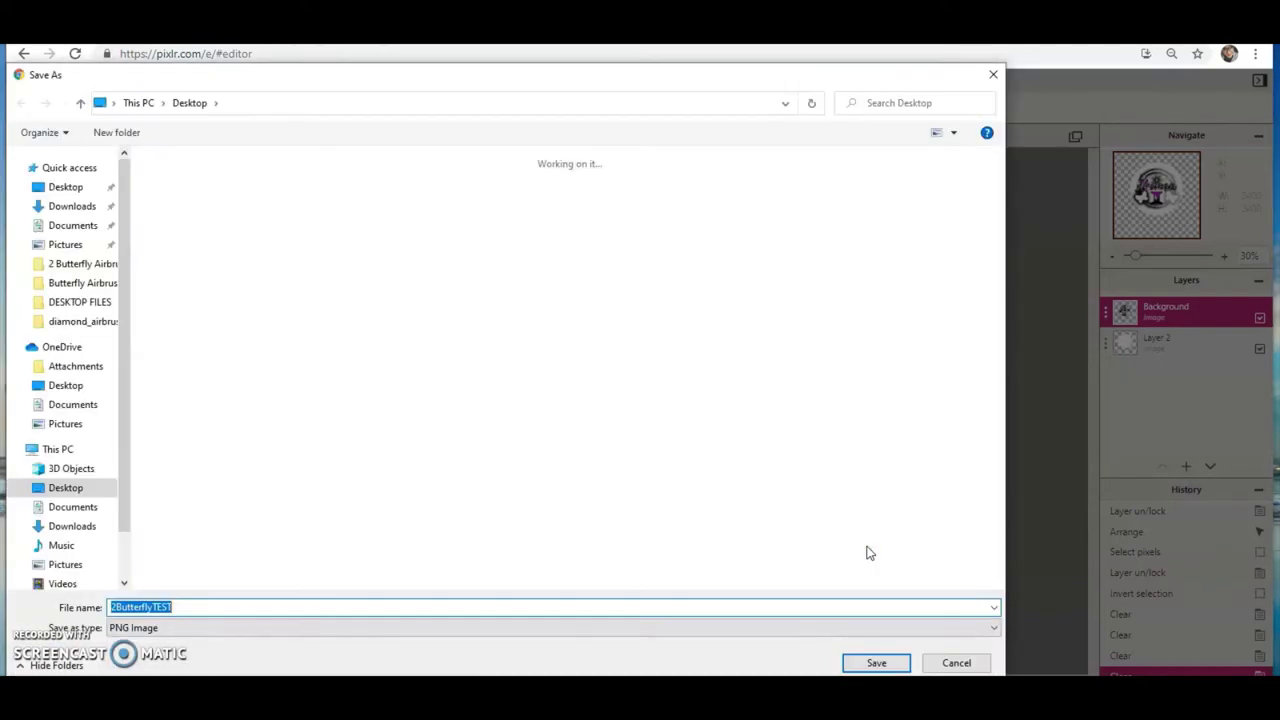
left_click(874, 663)
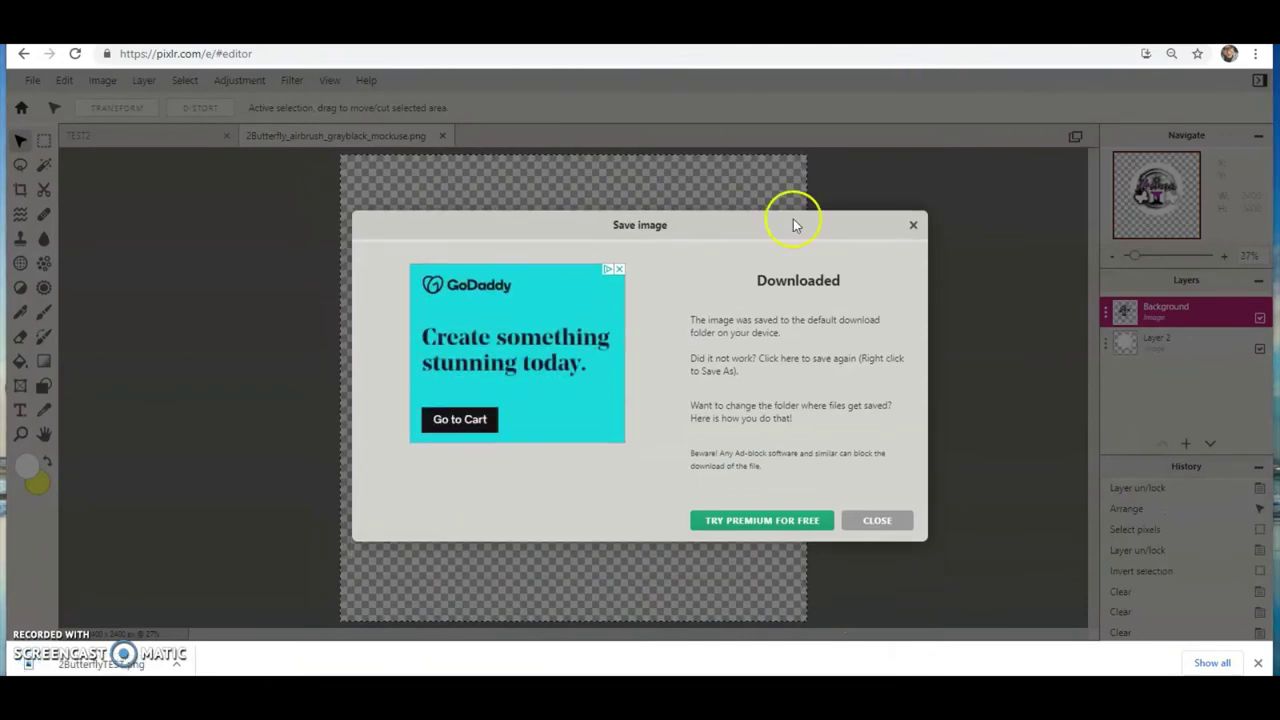
left_click(900, 518)
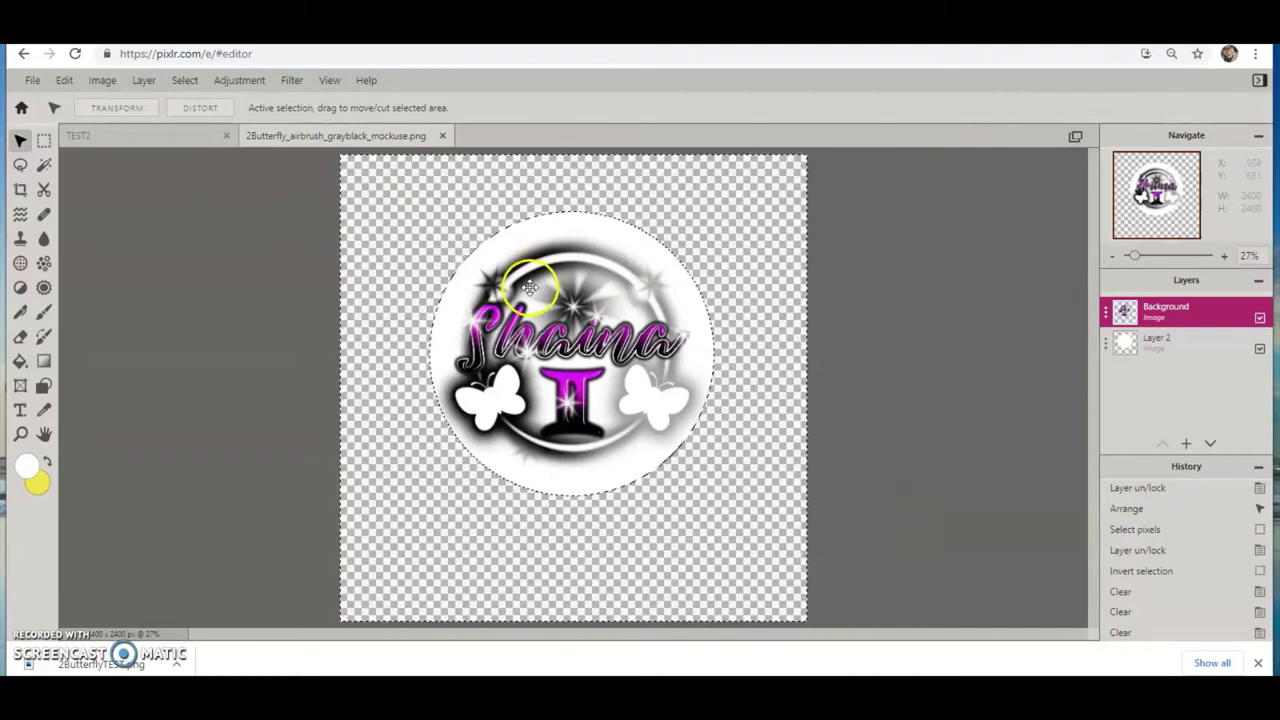
Remove the inverted circular selection and leave no layer selected.
left_click(228, 211)
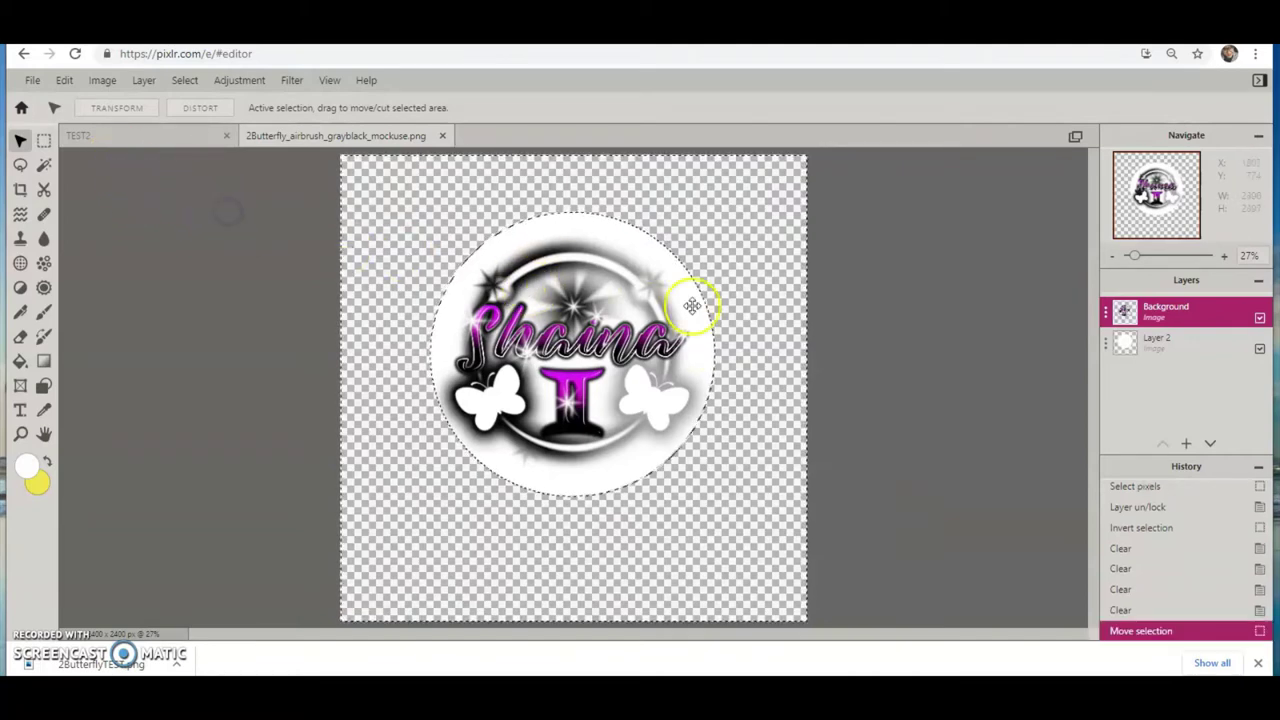
key("ctrl+d")
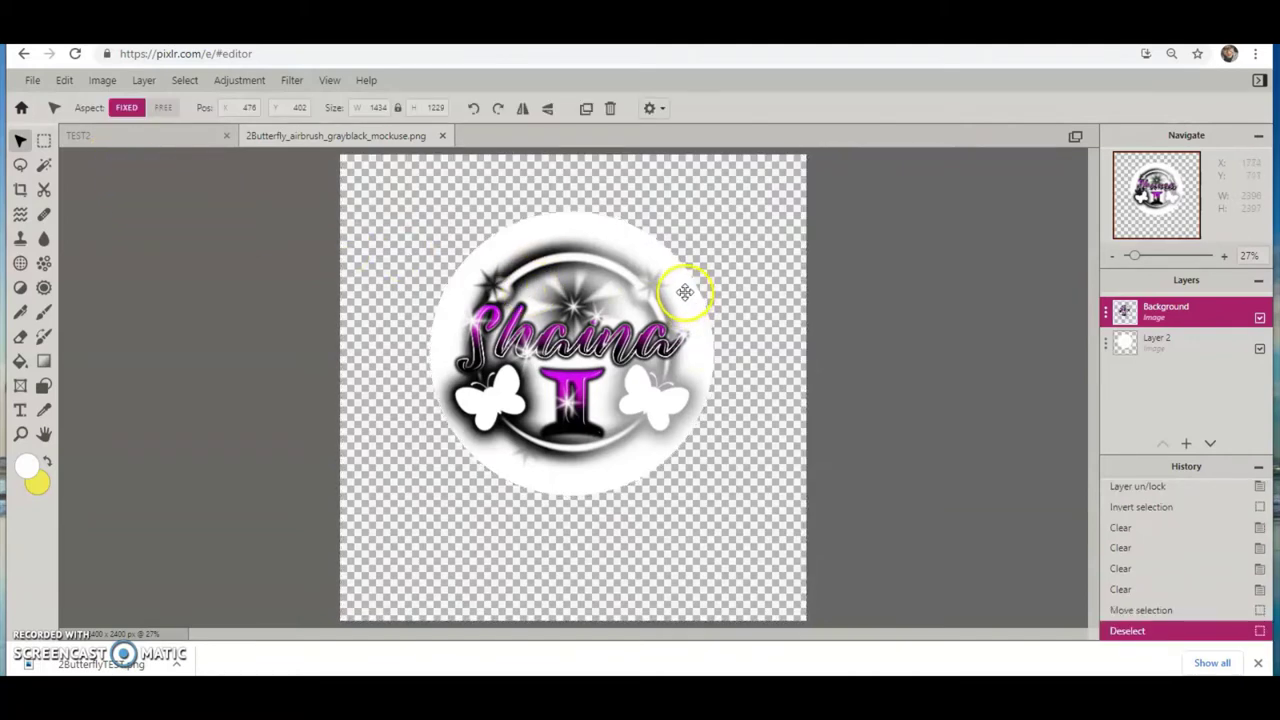
left_click(613, 376)
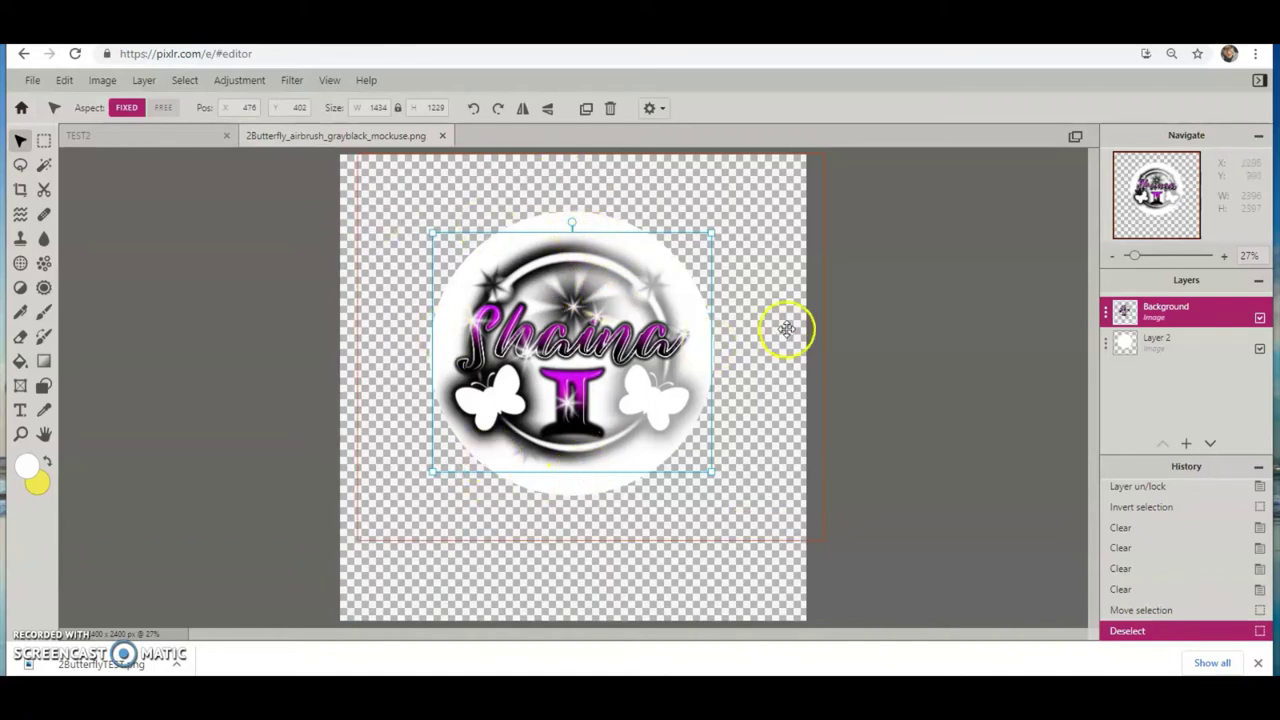
left_click(870, 322)
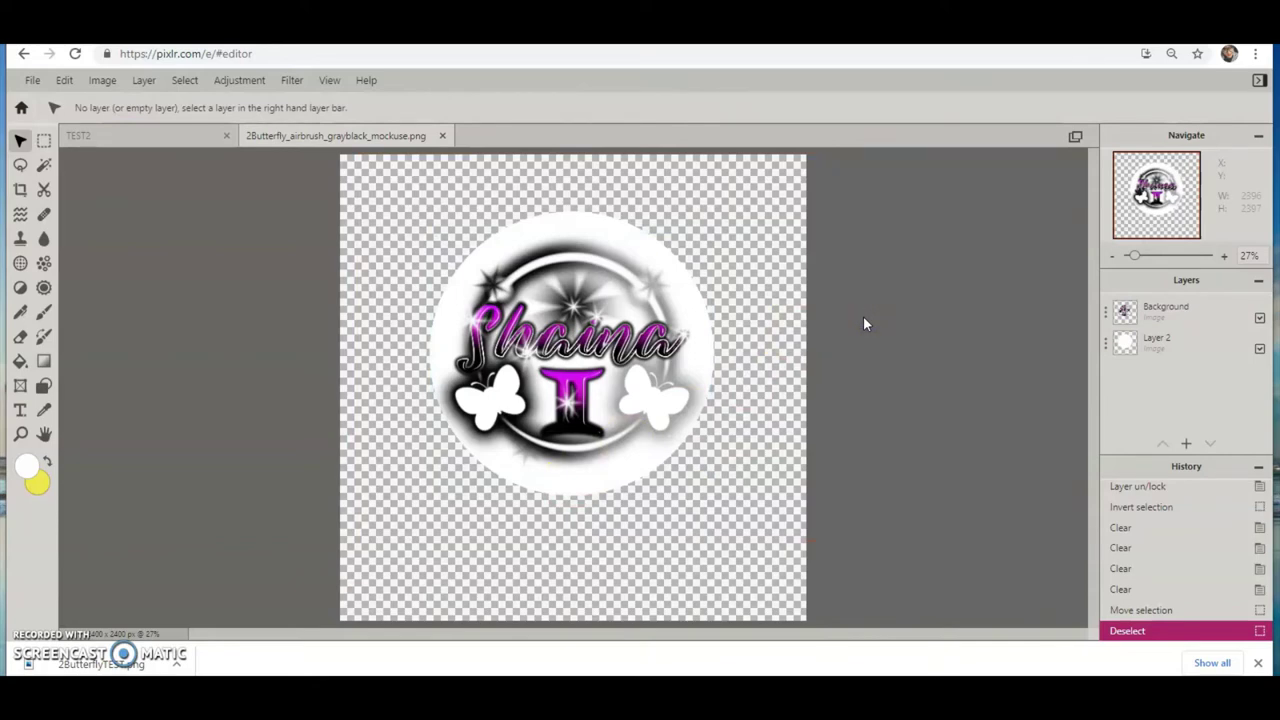
left_click(1037, 334)
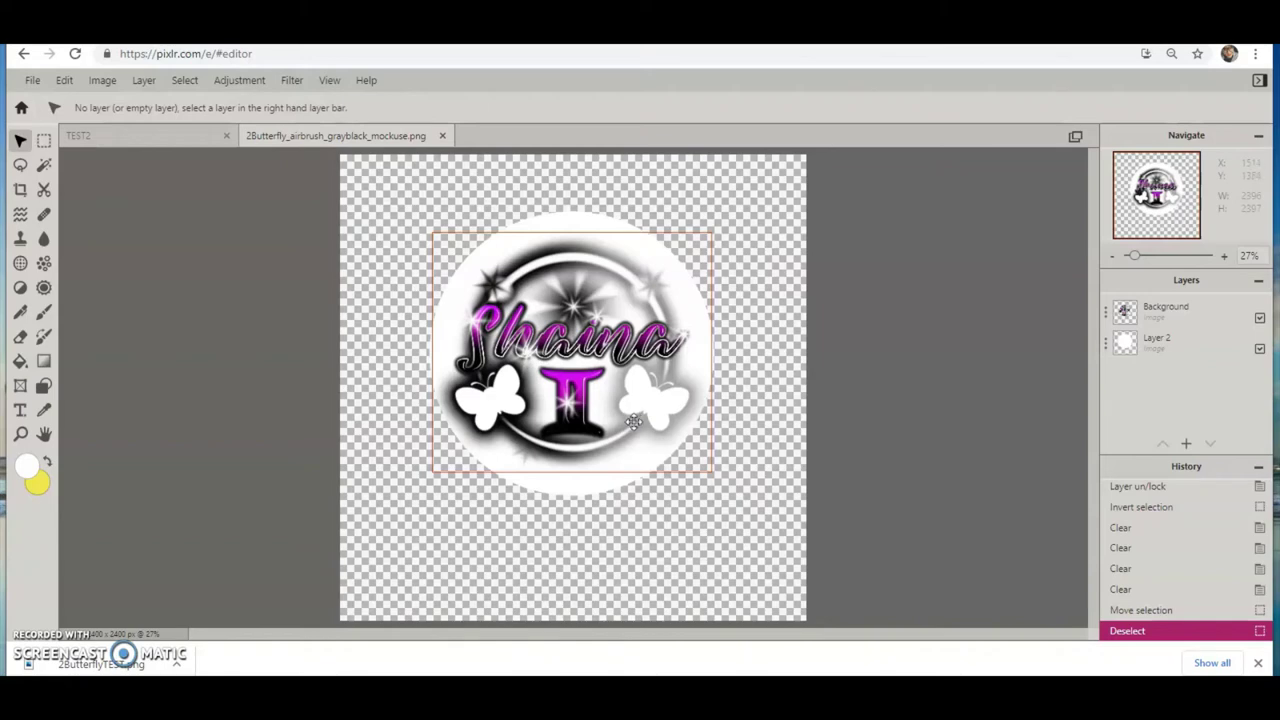
left_click_drag(634, 422, 485, 435)
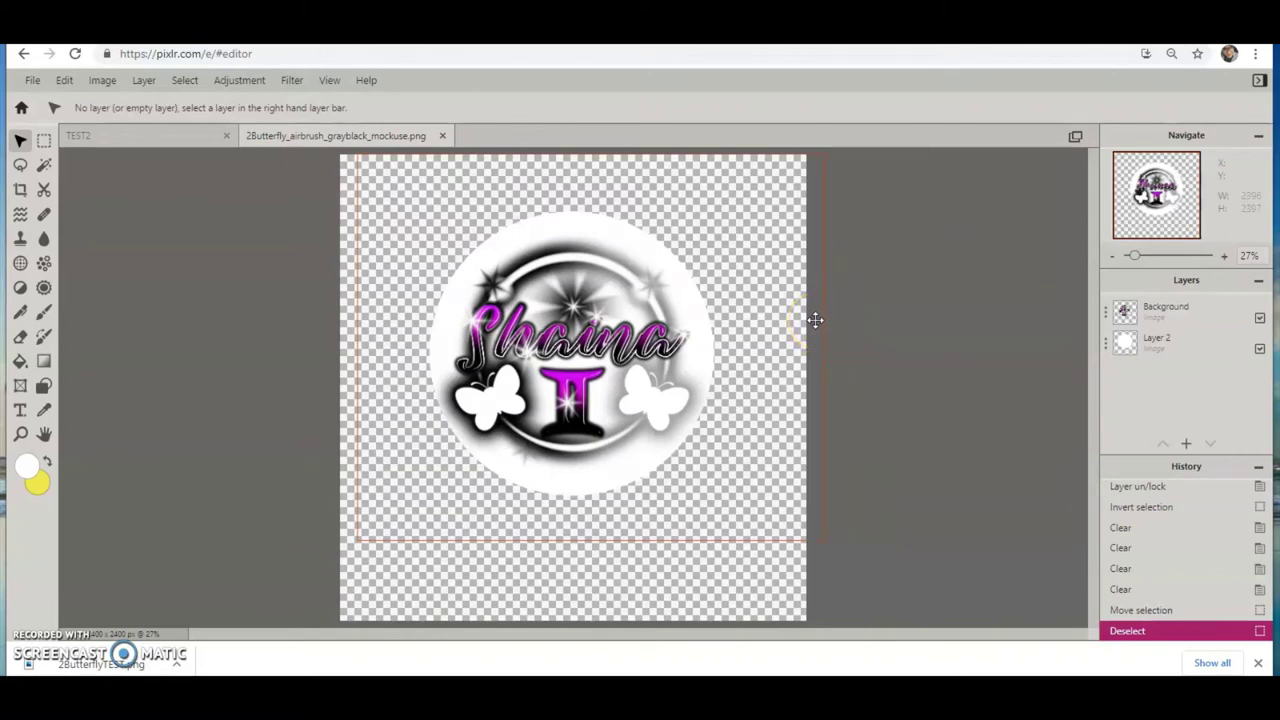
left_click_drag(791, 323, 643, 472)
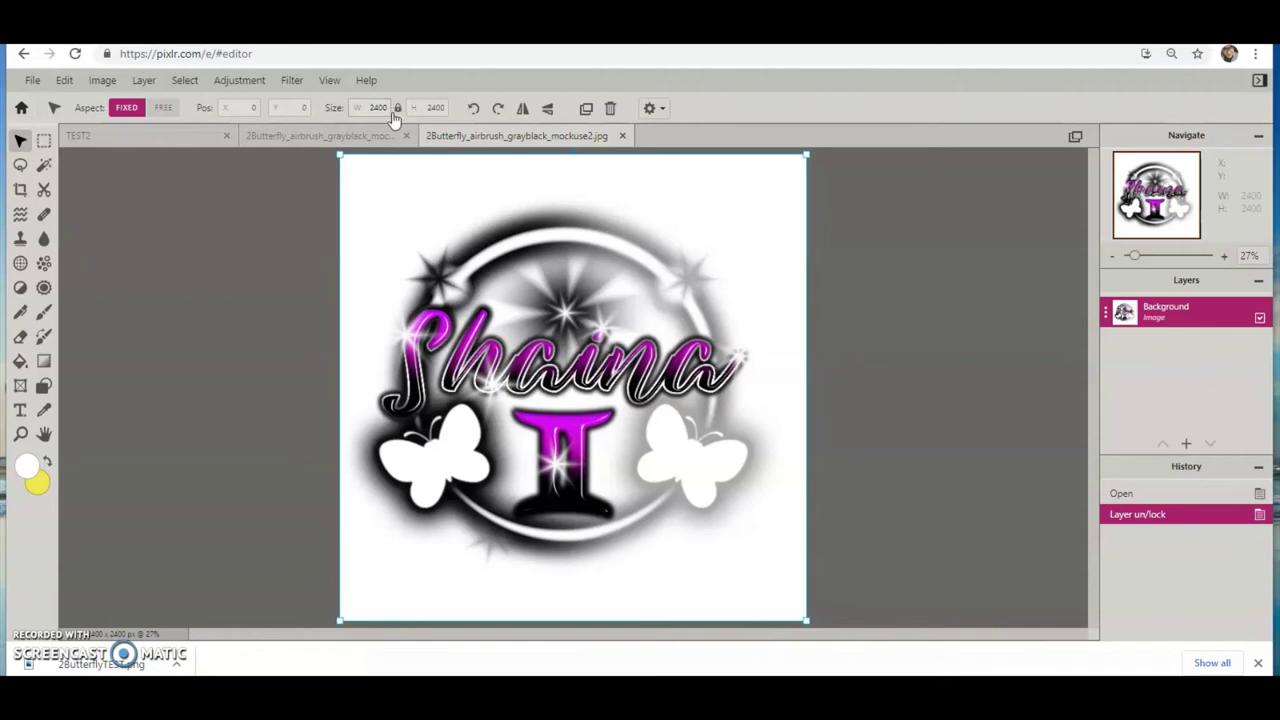
left_click_drag(477, 221, 560, 308)
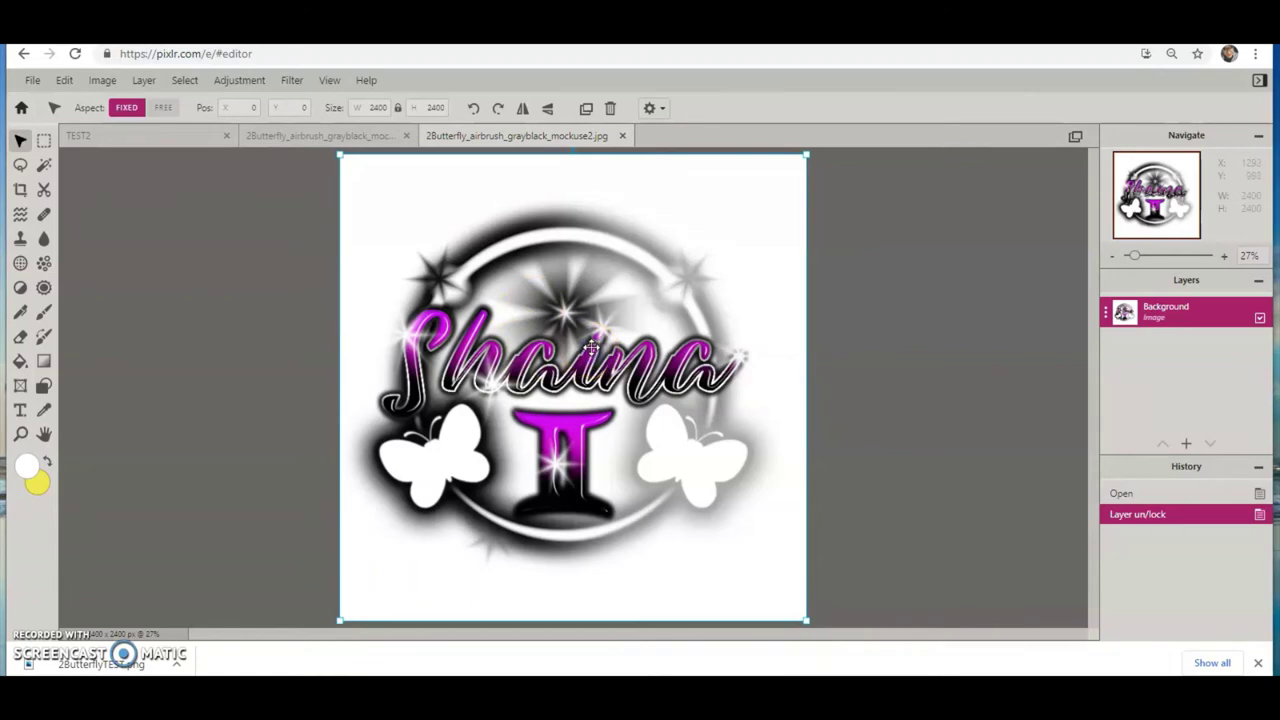
left_click(597, 328)
left_click(531, 271)
Scale the 2Butterfly_airbrush_grayblack_mockuse2.jpg artwork down to 648 × 648 px with the fixed aspect ratio.
left_click(389, 107)
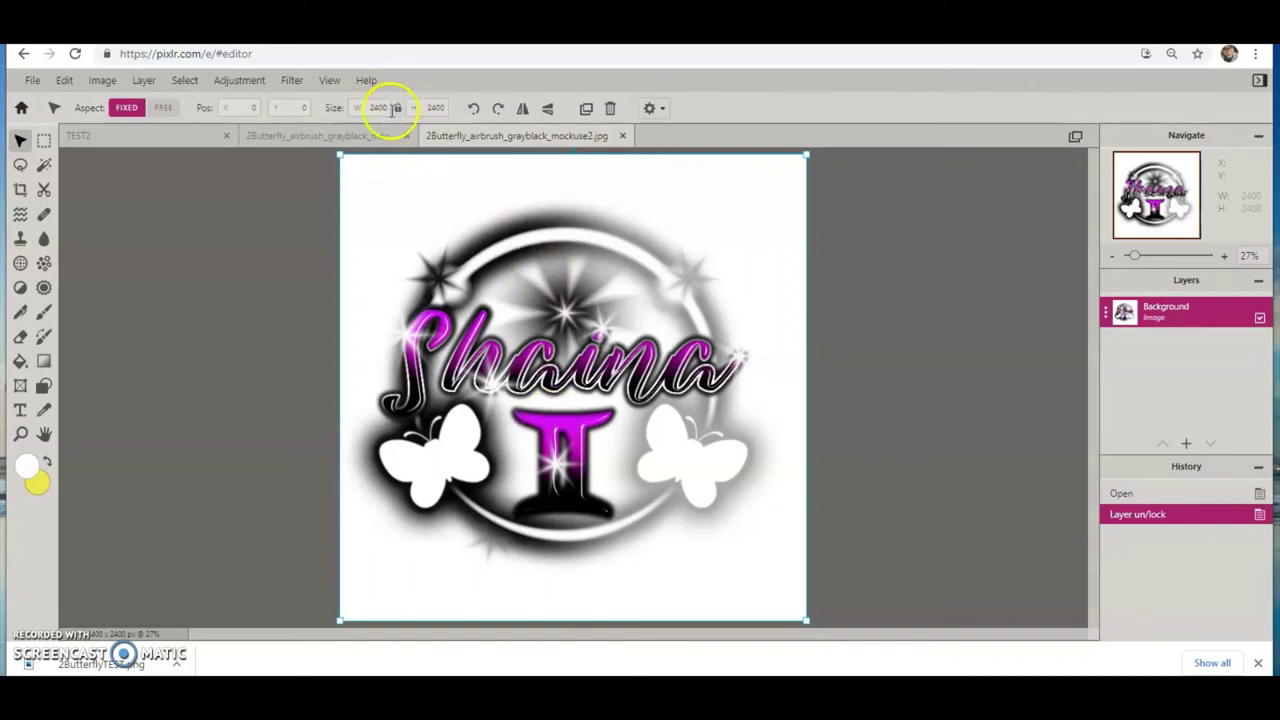
double_click(386, 107)
type("640")
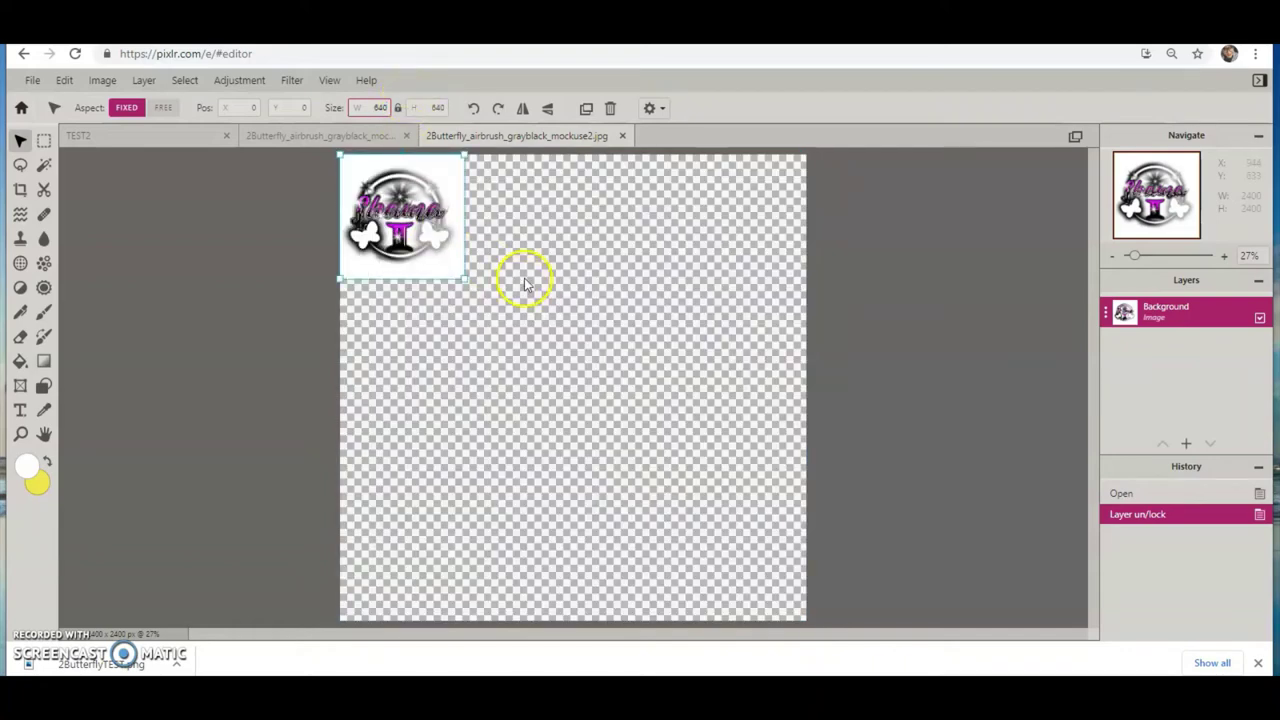
key("BackSpace")
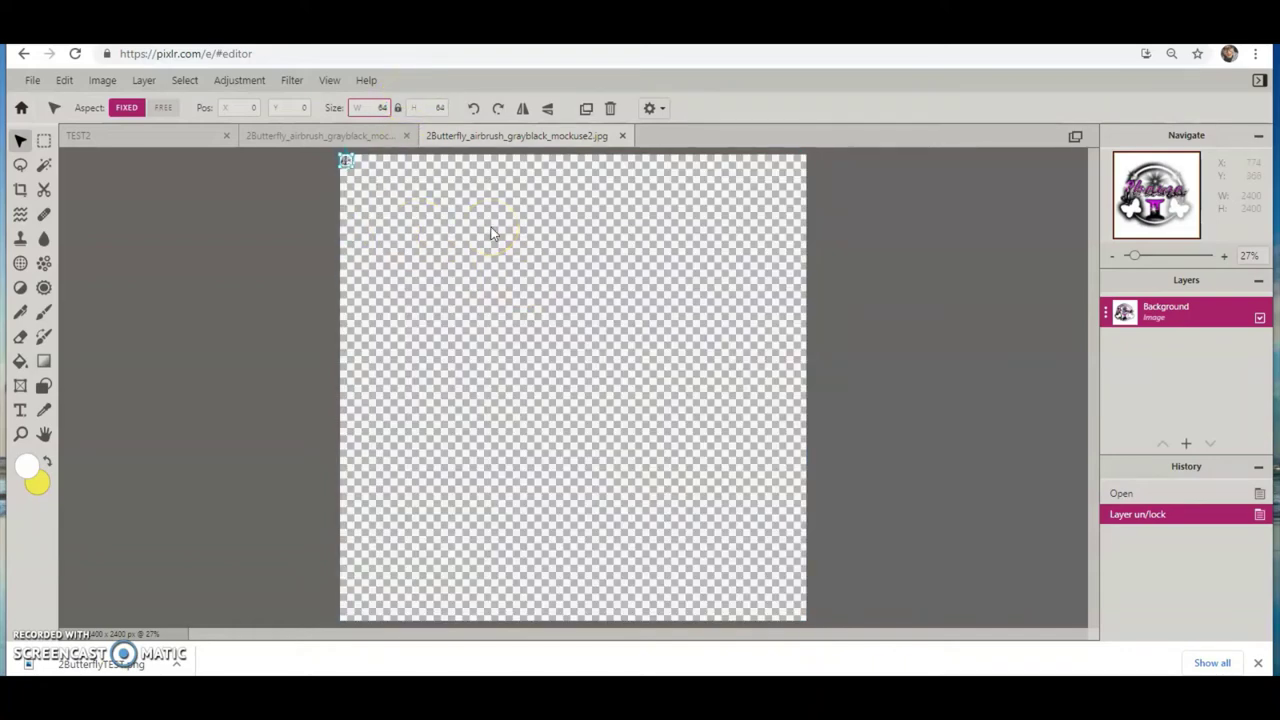
type("8")
left_click(524, 280)
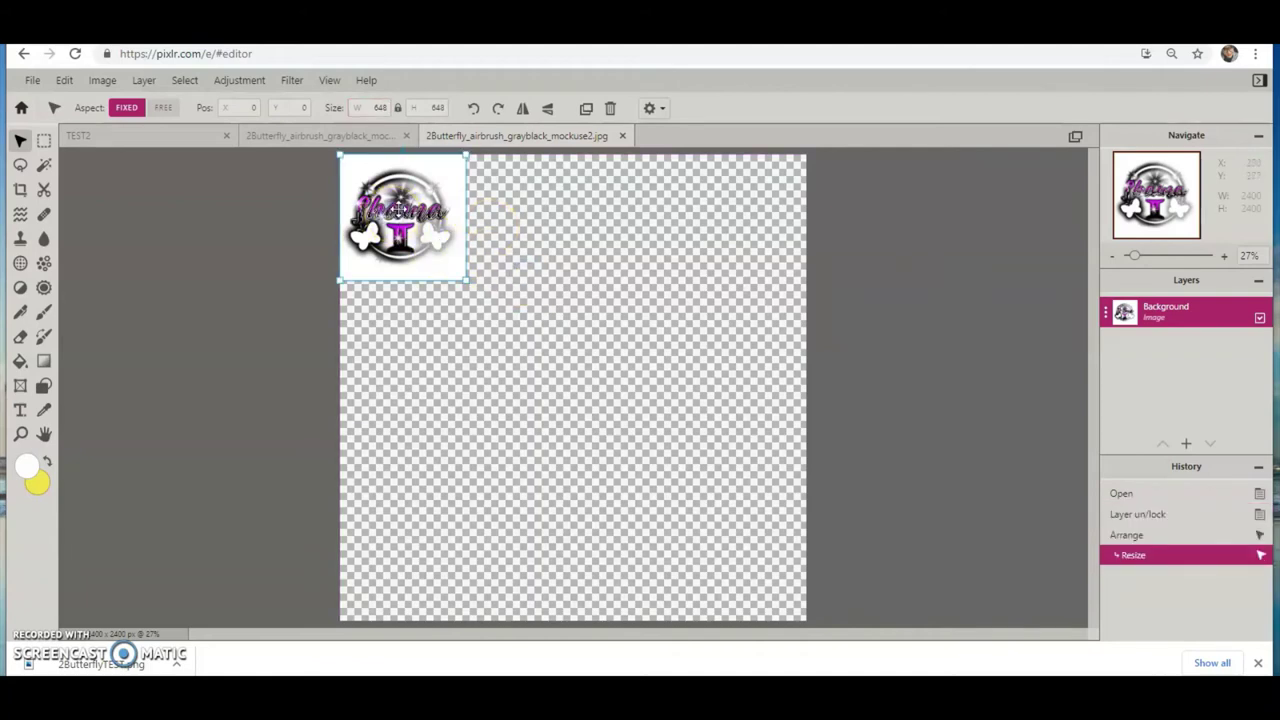
Move the resized artwork to about X 663, Y 341 and apply the transform.
left_click_drag(398, 210, 427, 230)
left_click_drag(460, 257, 556, 296)
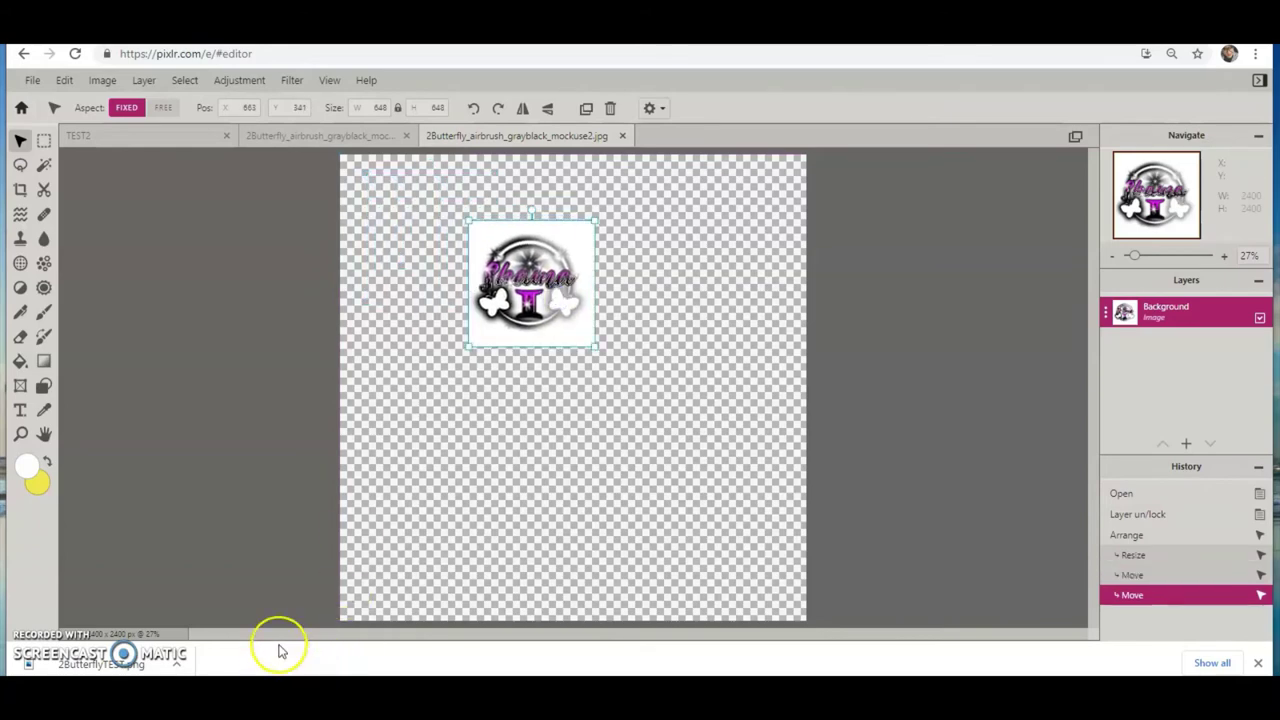
key("ctrl+plus")
key("ctrl+plus")
key("ctrl+plus")
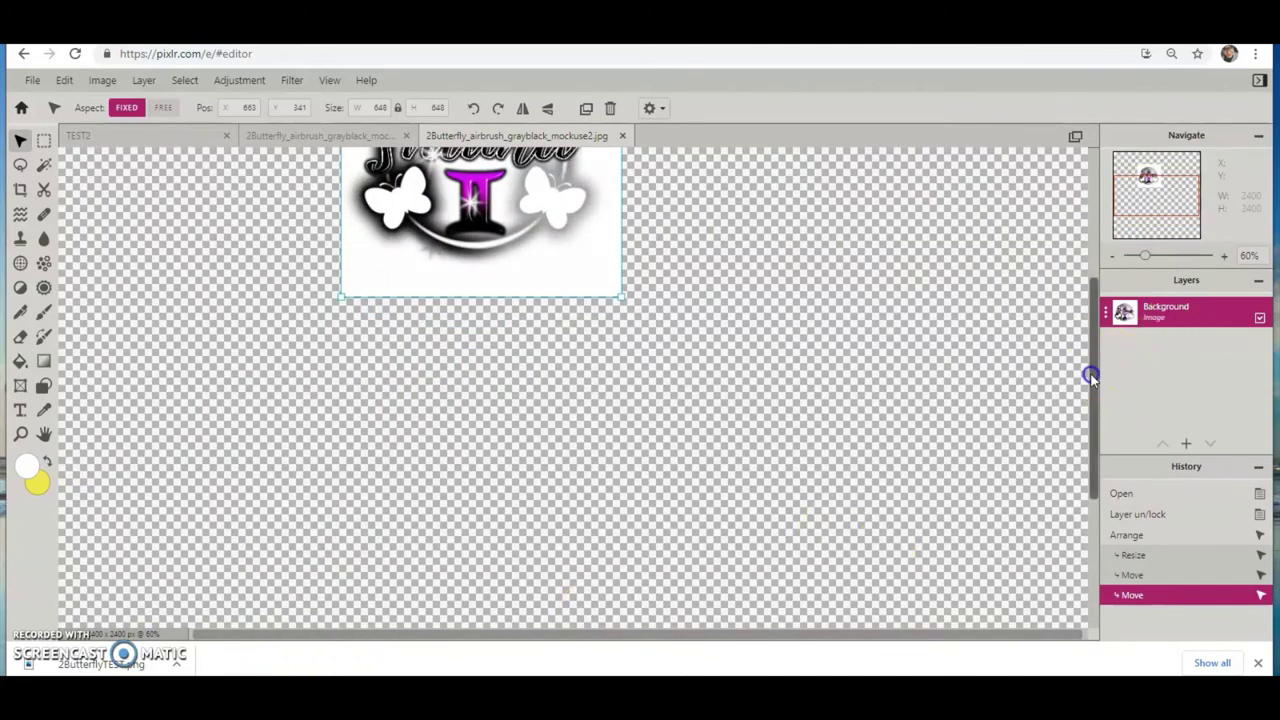
left_click_drag(1089, 371, 1091, 262)
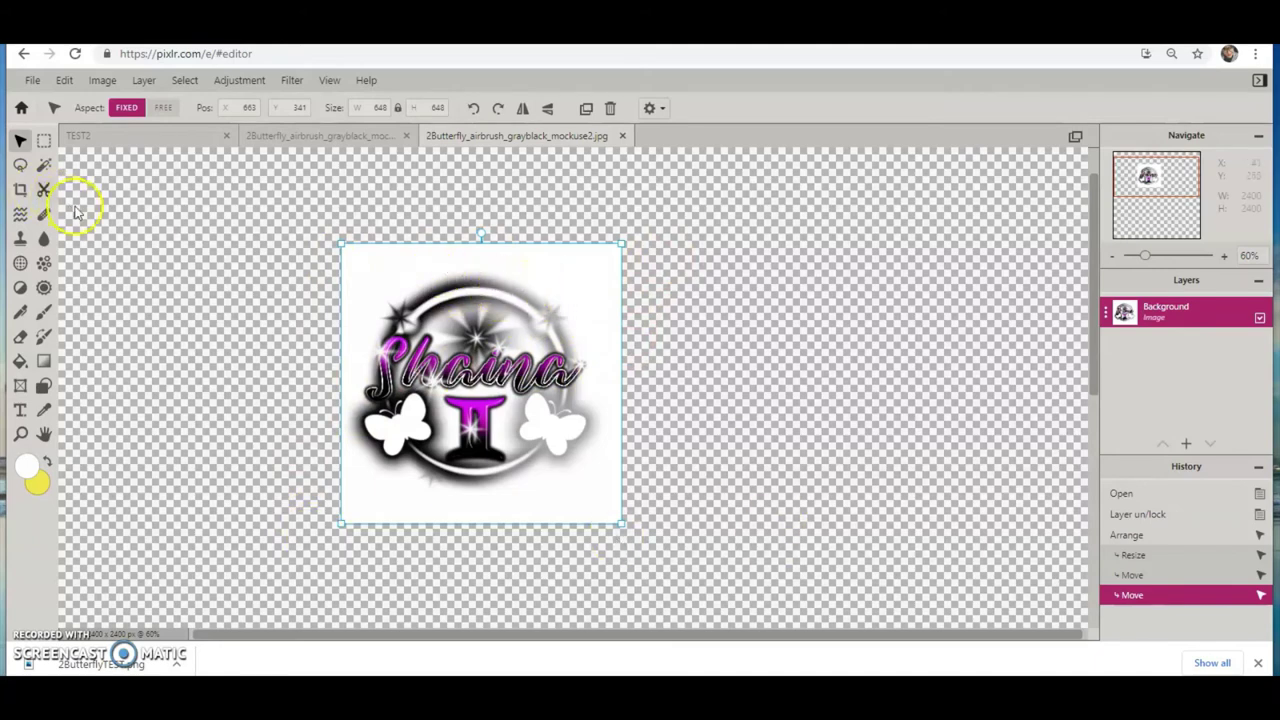
left_click(162, 219)
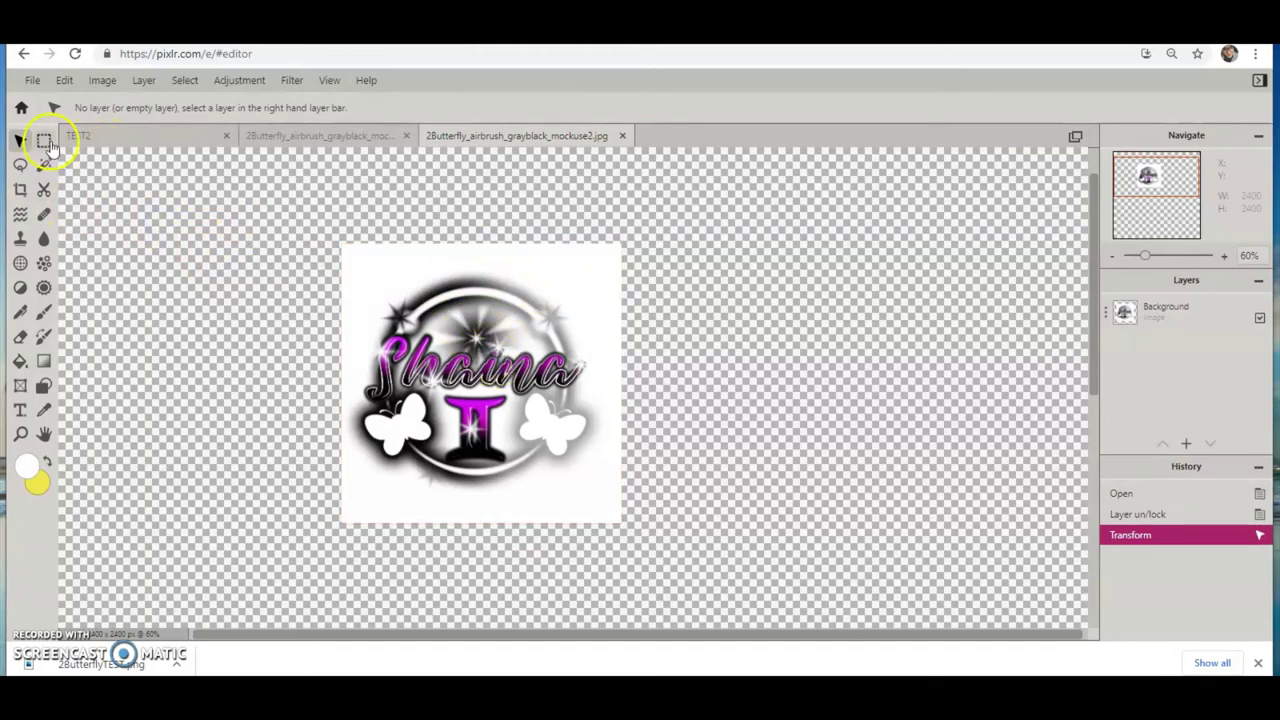
Clear a marquee strip about 902 × 117 px from the white margin above the artwork on the Background layer, then deselect.
key("ctrl+plus")
key("ctrl+plus")
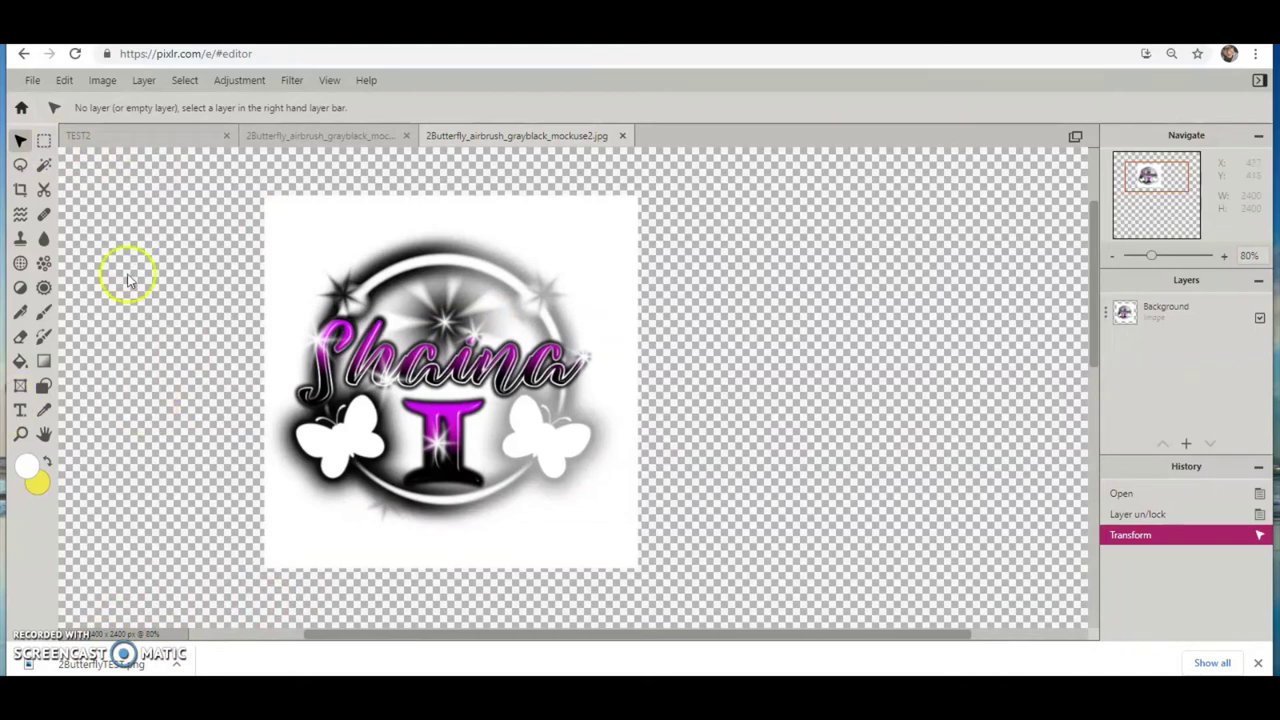
left_click(45, 142)
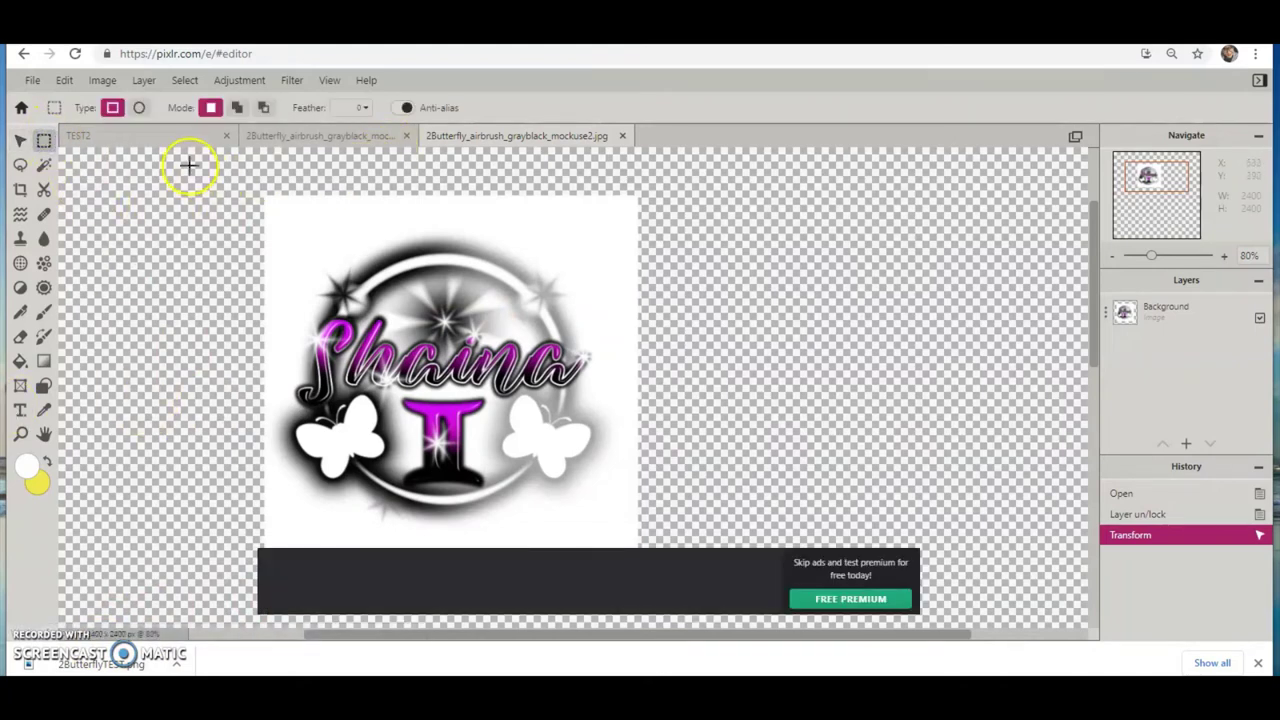
left_click_drag(190, 164, 708, 231)
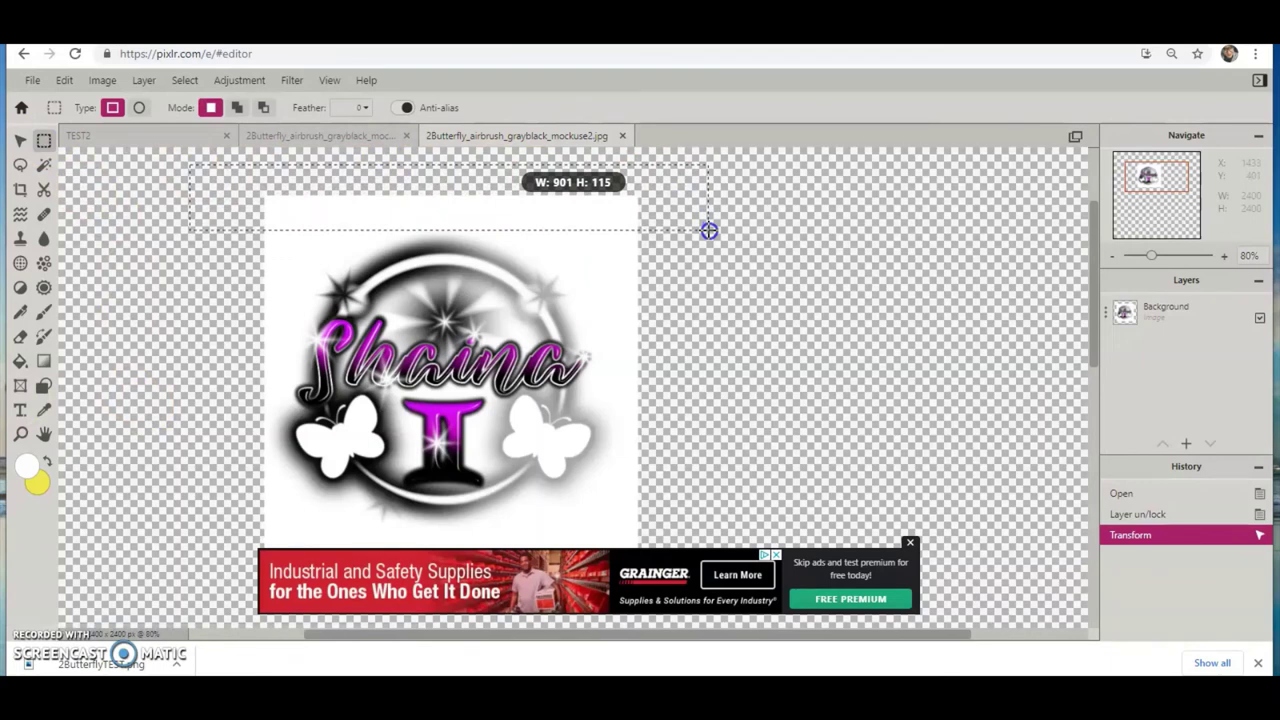
left_click_drag(708, 231, 708, 232)
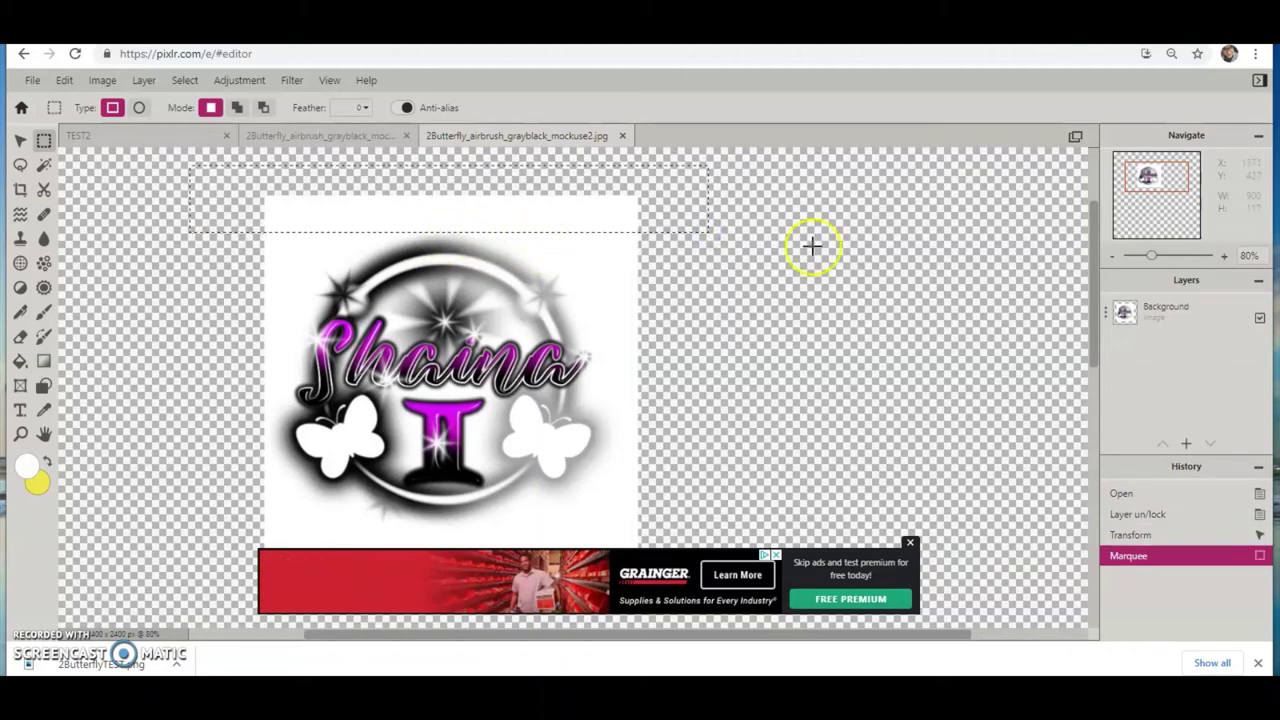
key("Delete")
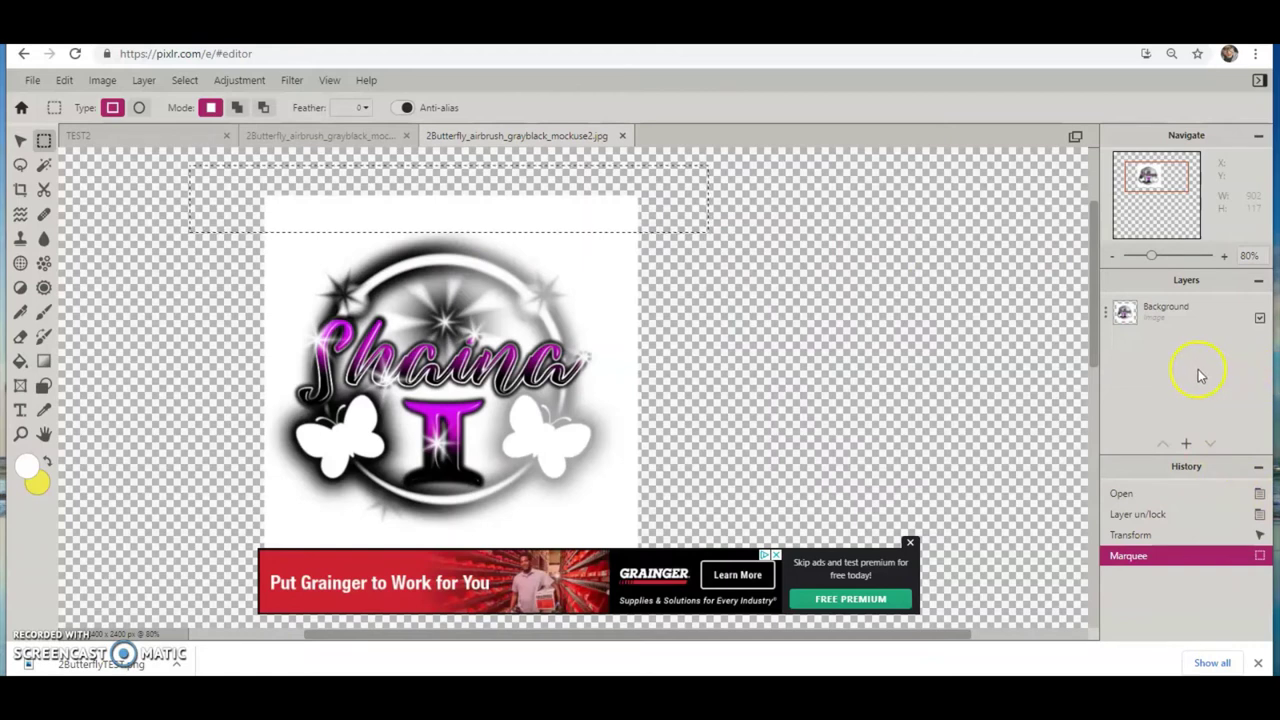
key("Delete")
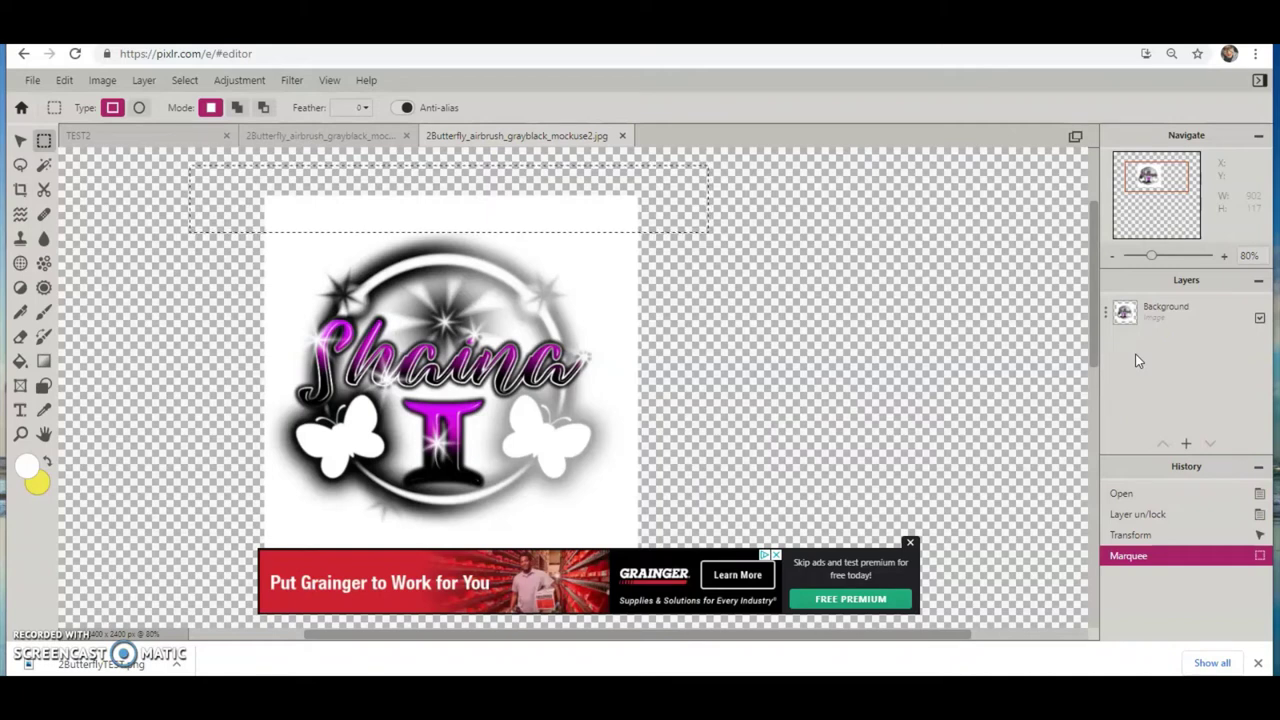
key("Delete")
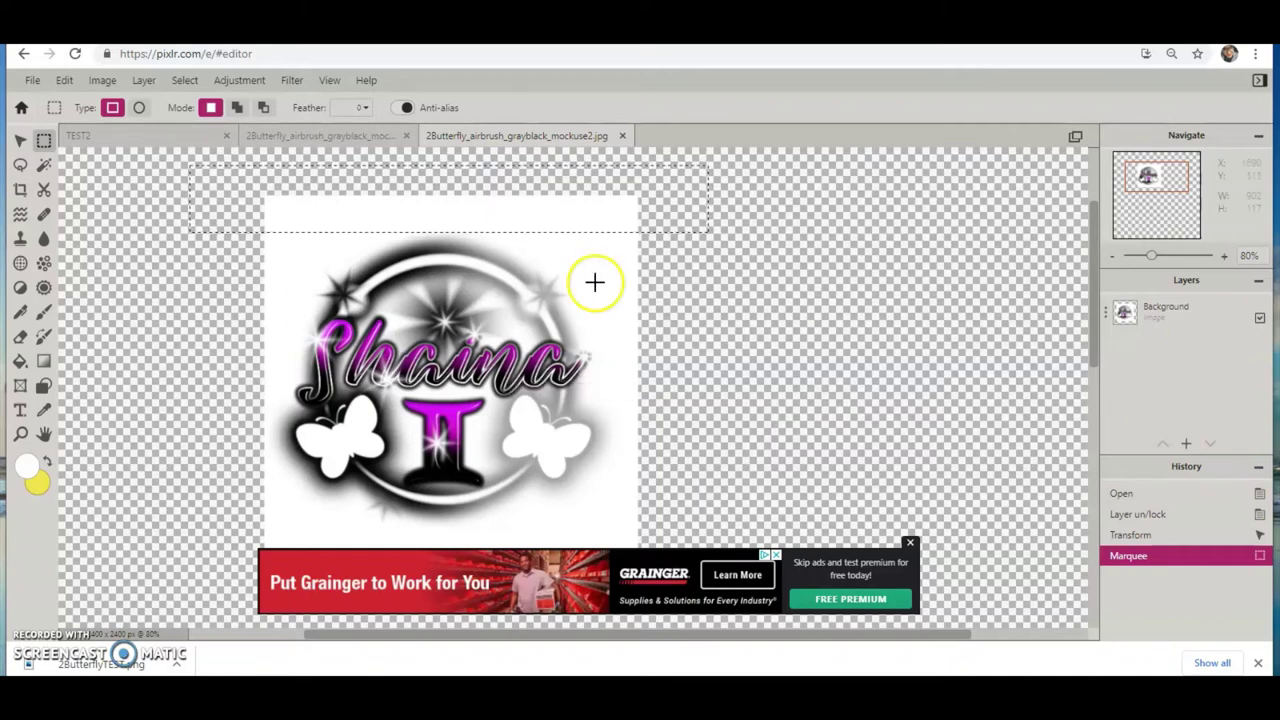
left_click(907, 544)
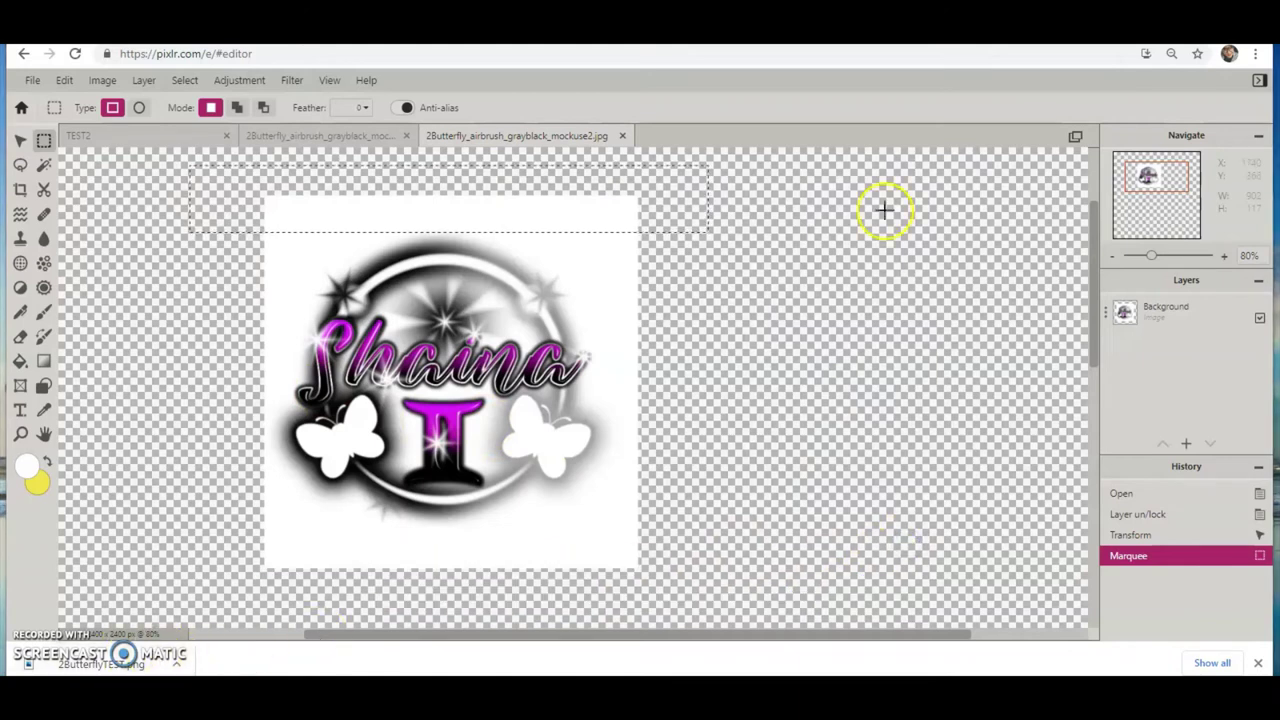
left_click(1181, 315)
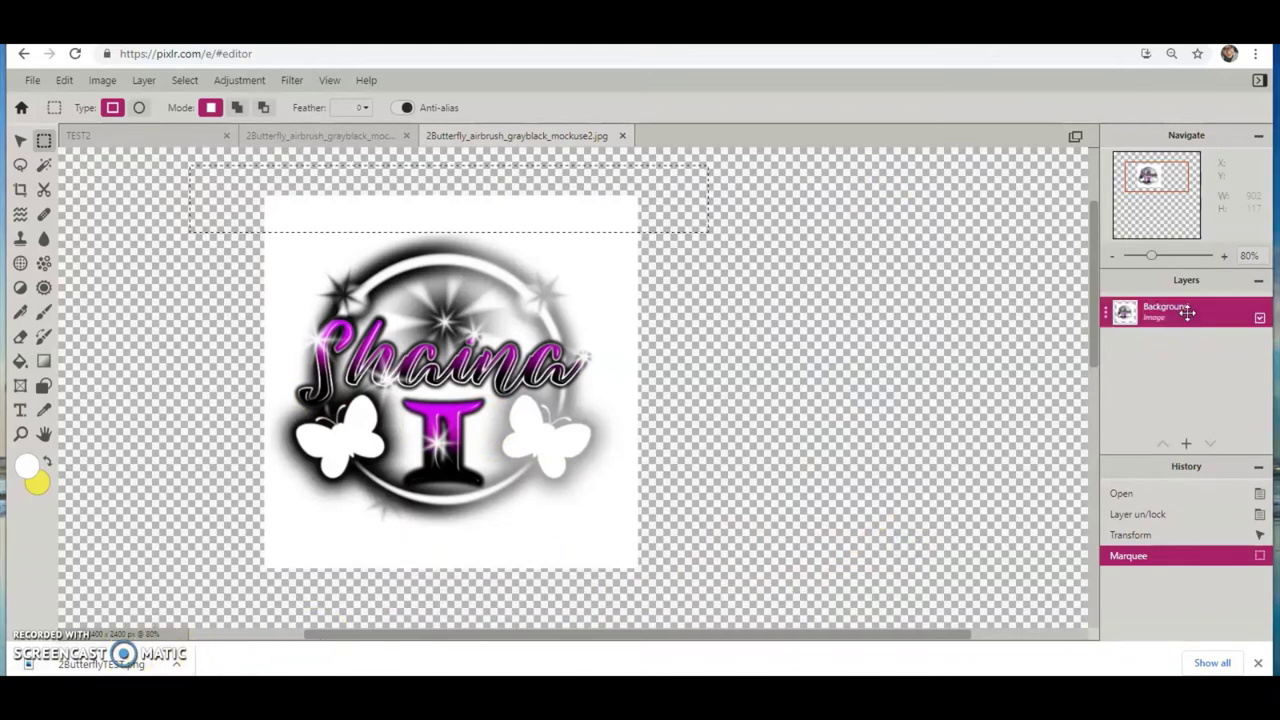
left_click(1187, 313)
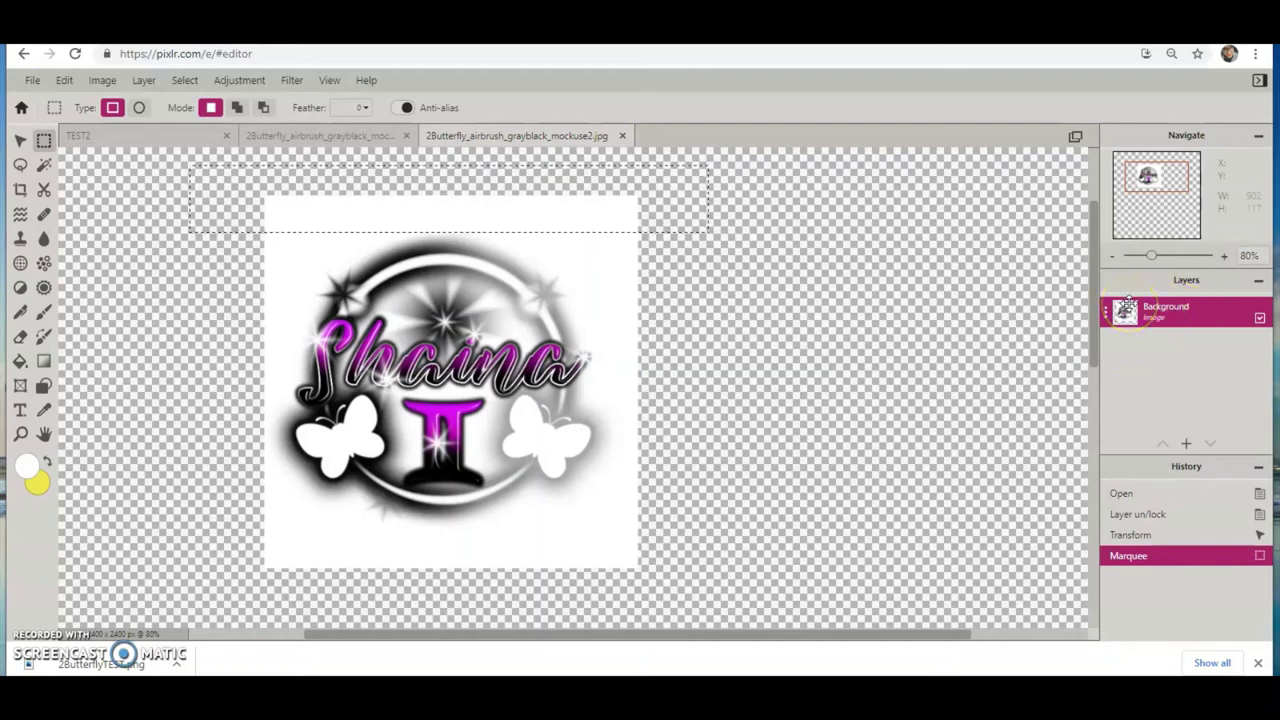
key("Delete")
left_click(163, 227)
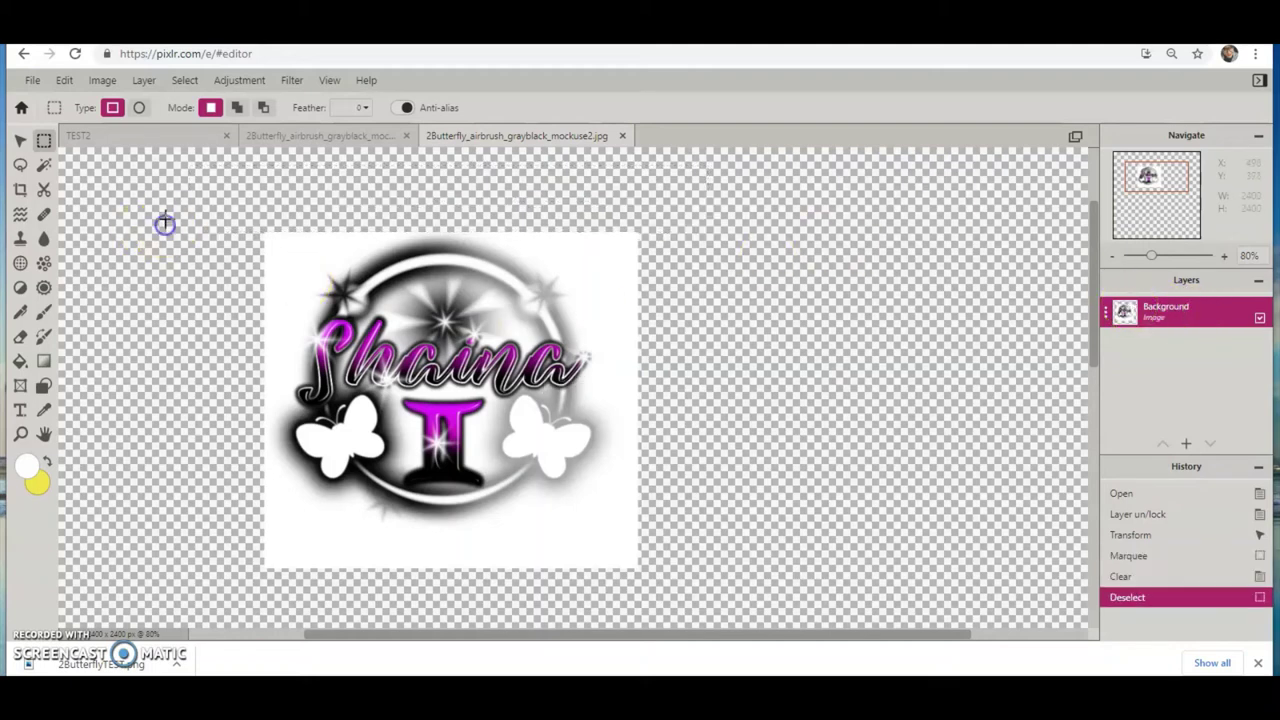
Clear a narrow vertical marquee strip from the white margin along the artwork's left edge and deselect it.
left_click_drag(172, 207, 271, 603)
key("Delete")
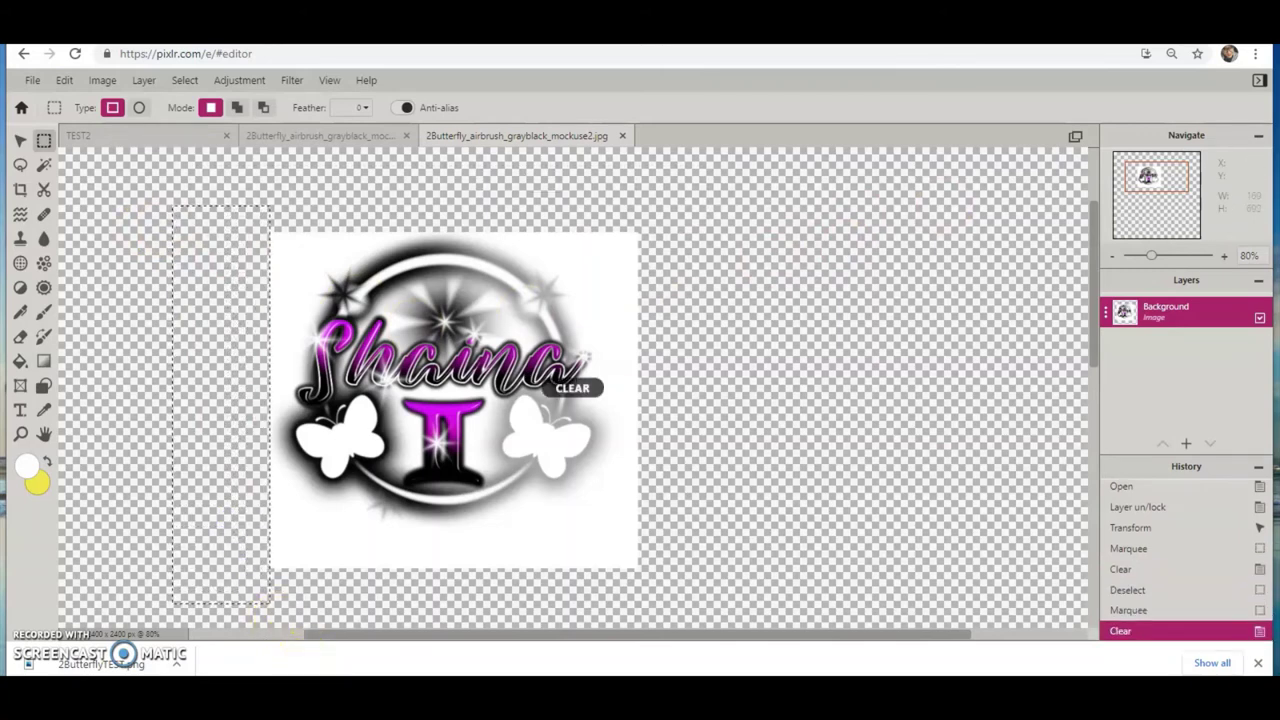
left_click(283, 582)
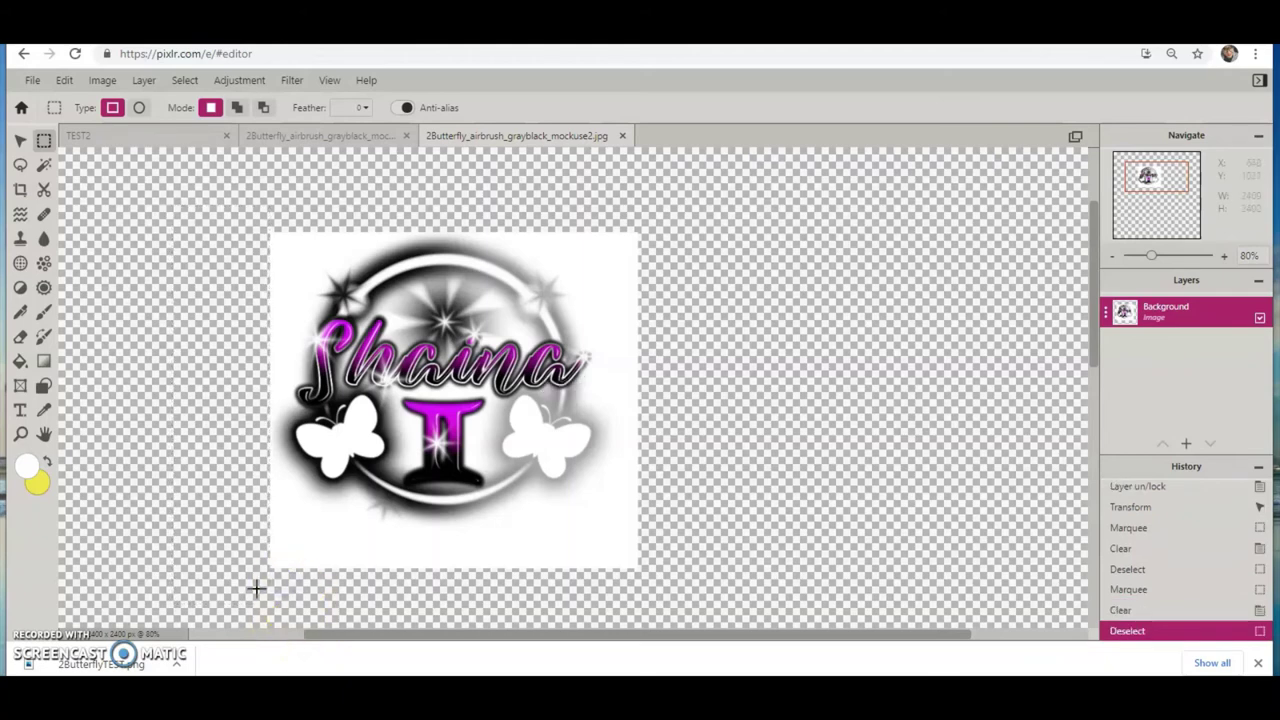
Clear rectangular marquee strips from the white margins below the artwork and along its right edge.
left_click_drag(256, 589, 690, 528)
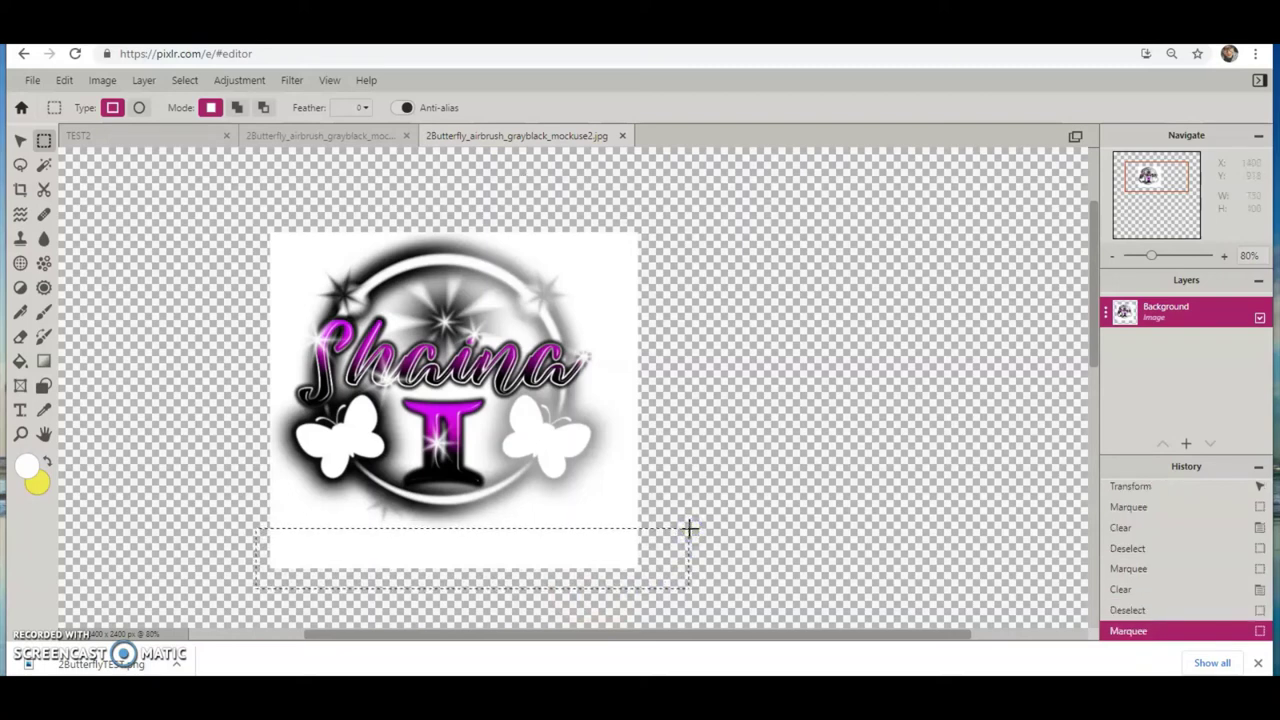
key("Delete")
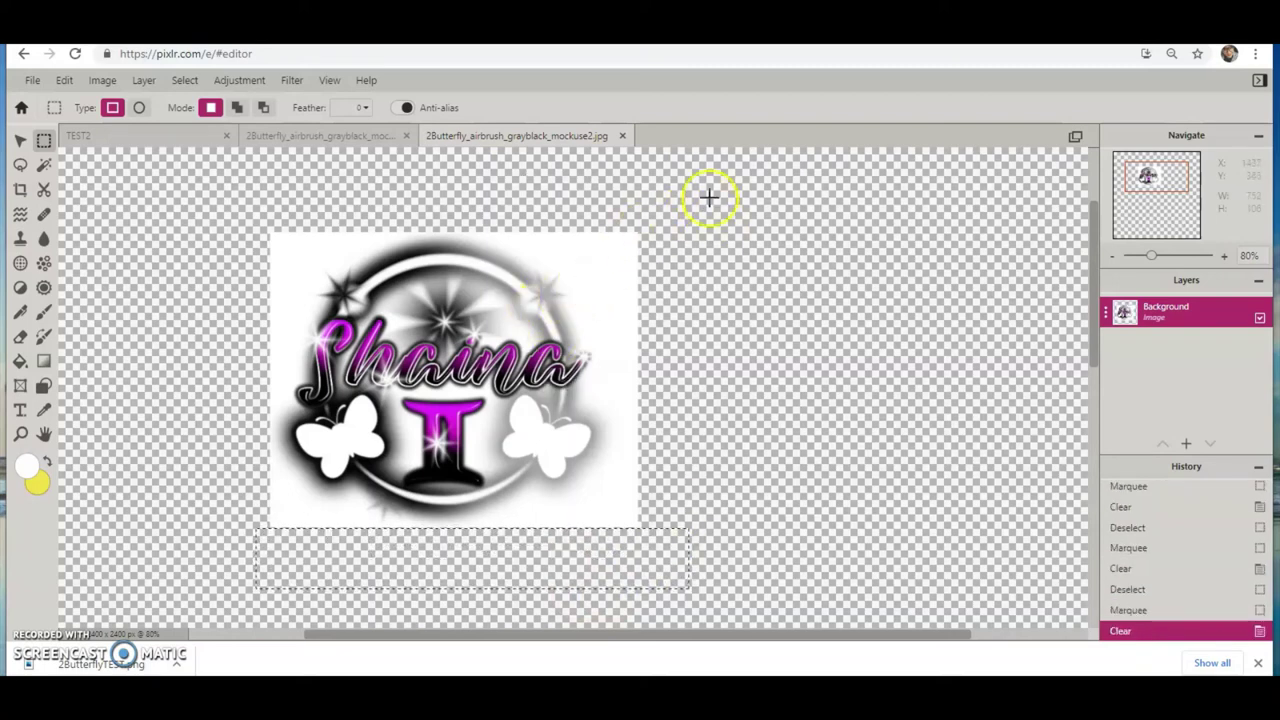
left_click_drag(709, 197, 615, 569)
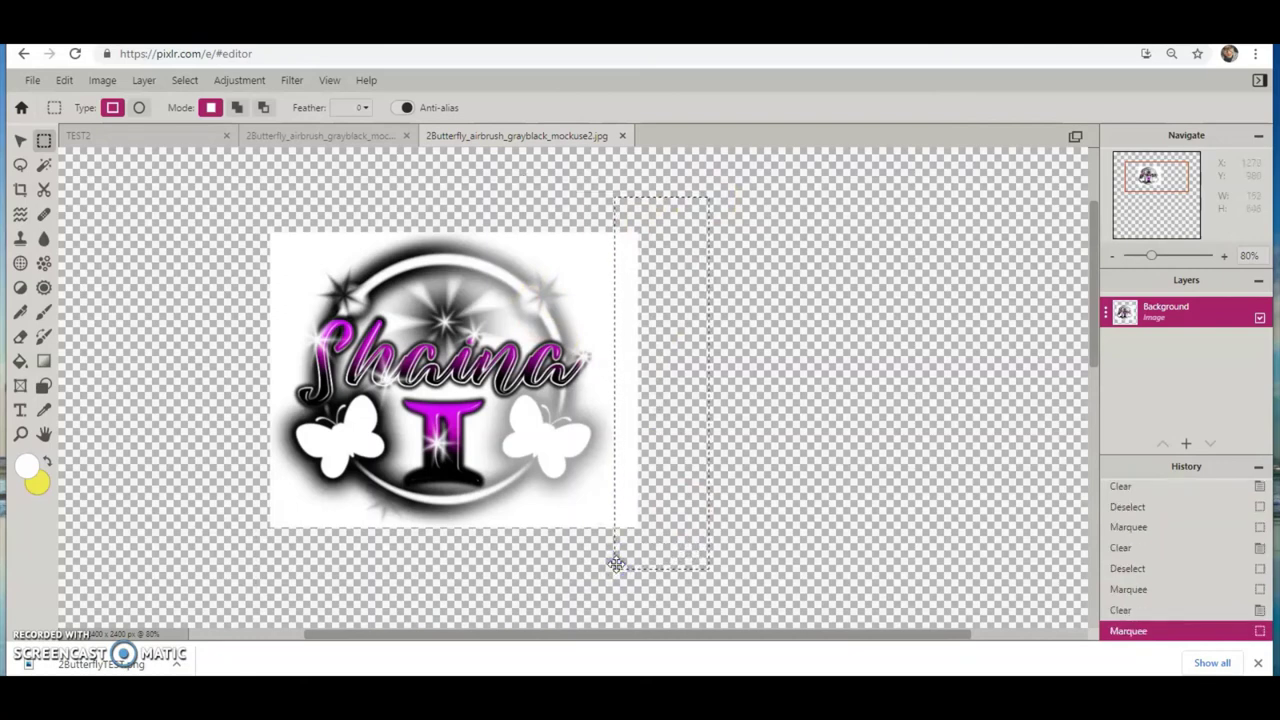
key("Delete")
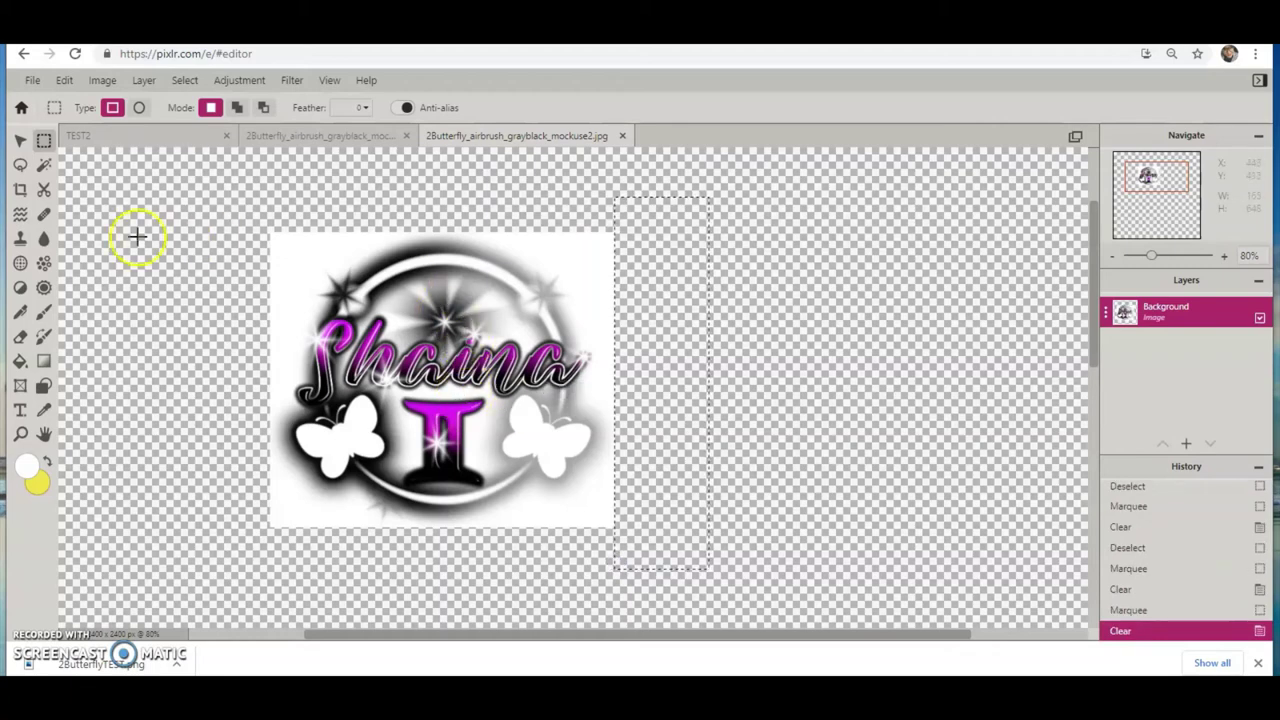
Switch to the Arrange tool and remove the remaining marquee selection beside the artwork.
left_click(20, 140)
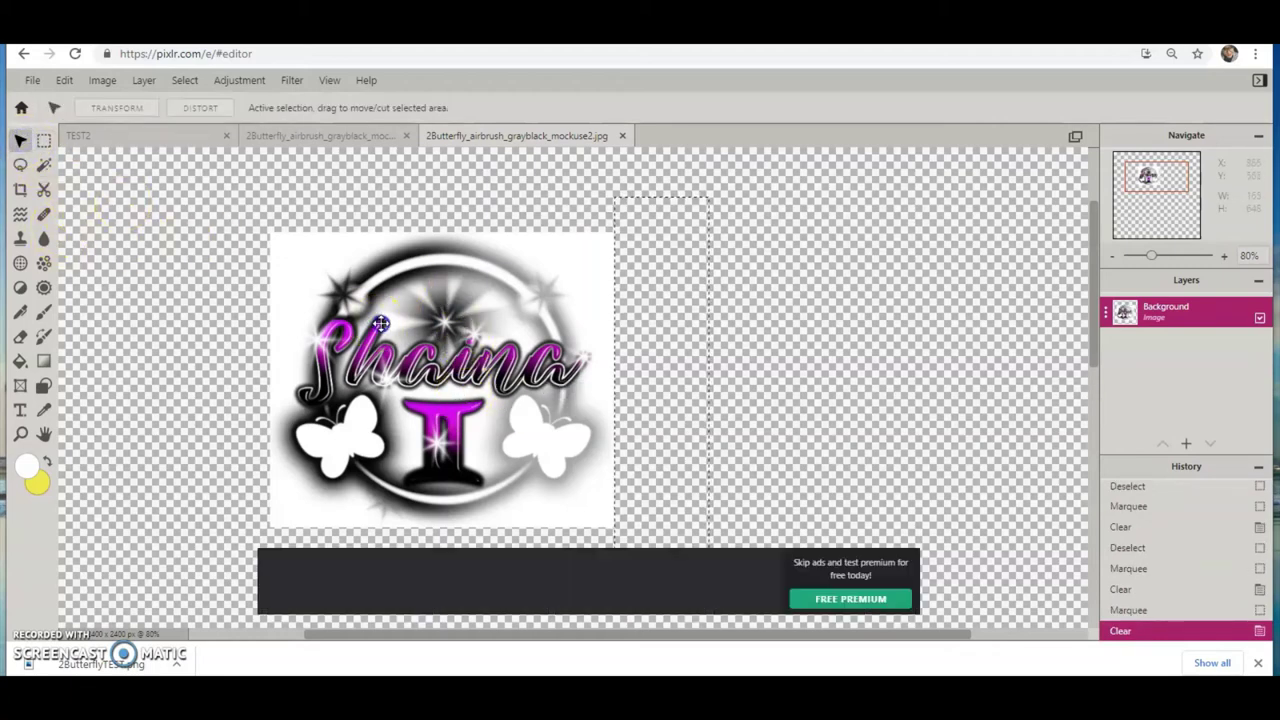
left_click(63, 80)
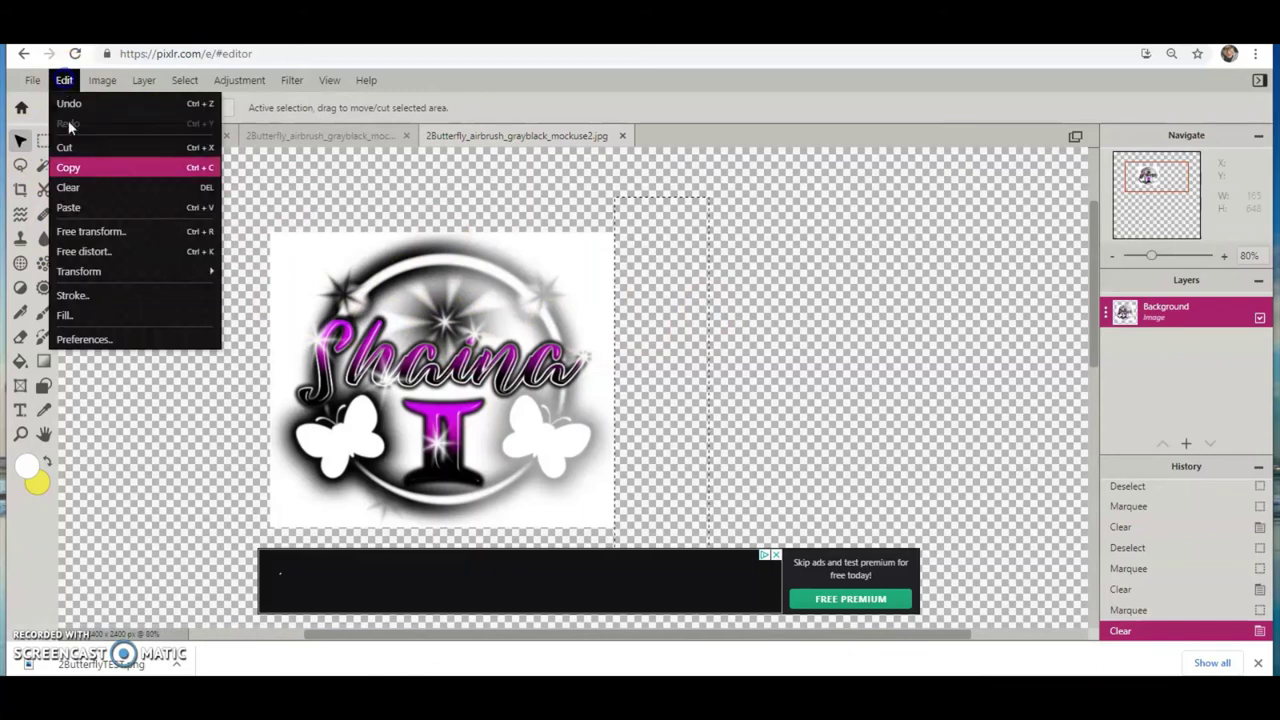
left_click(93, 82)
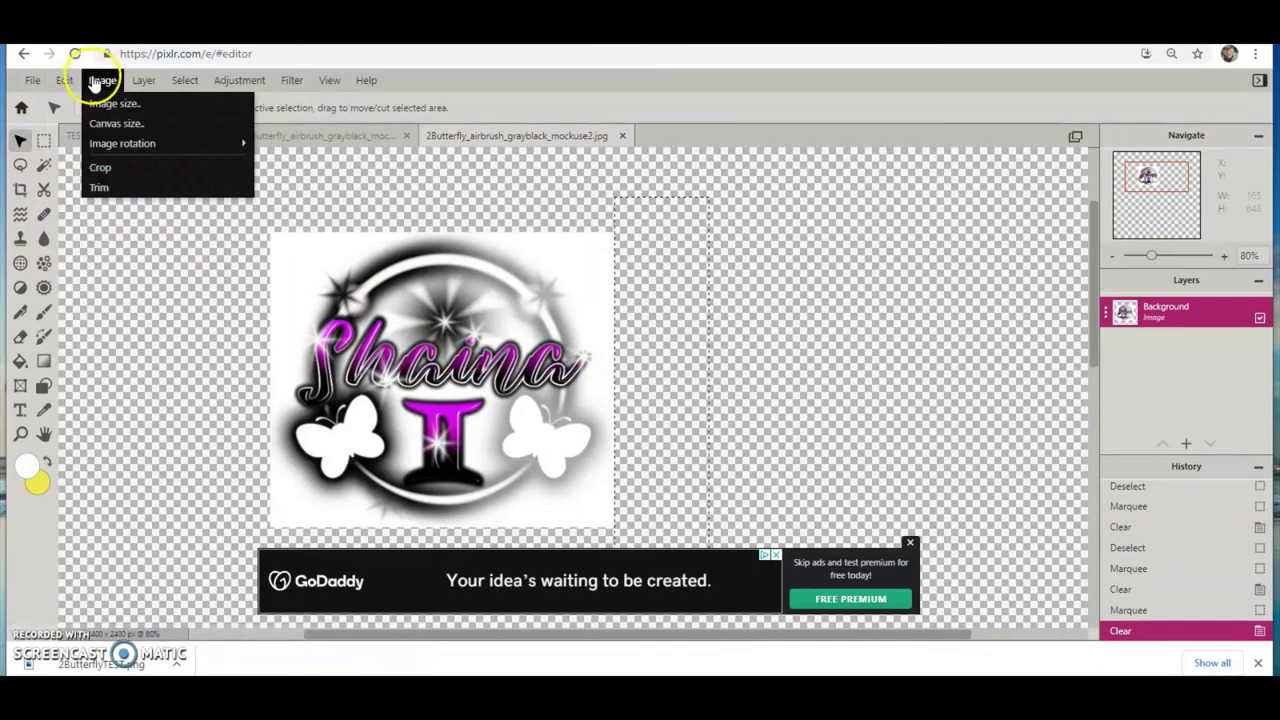
mouse_move(65, 82)
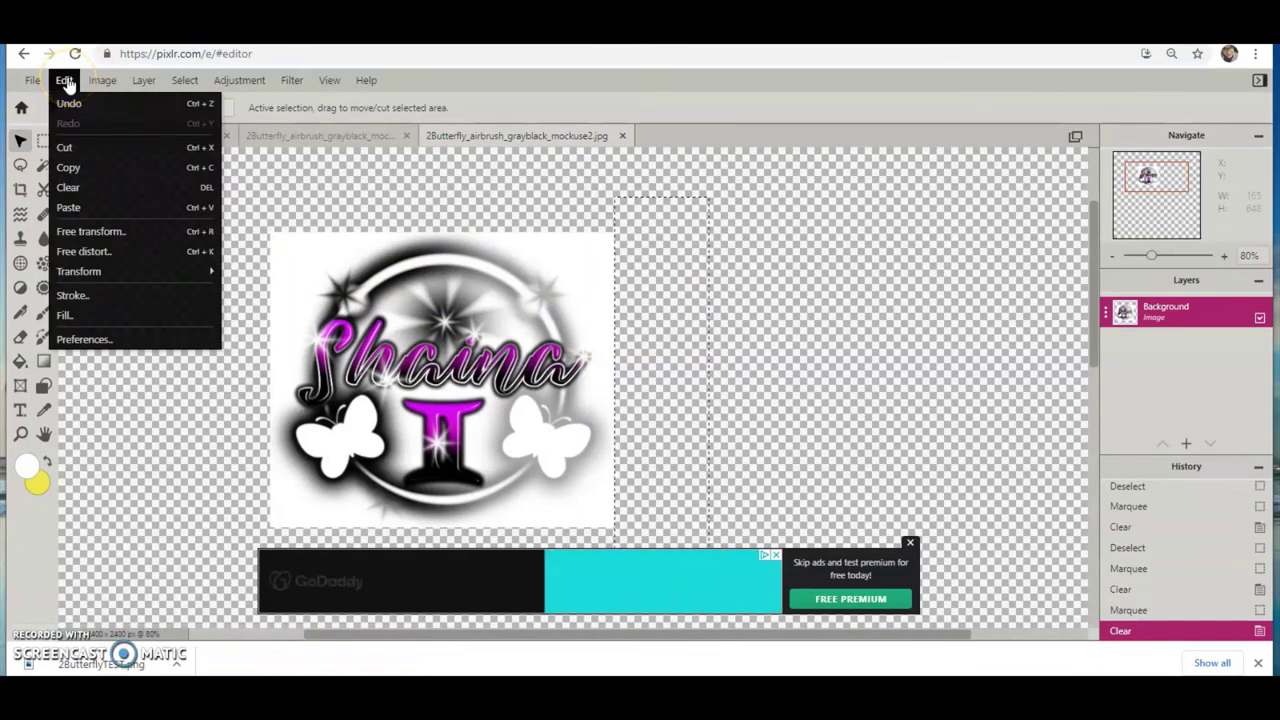
left_click(157, 83)
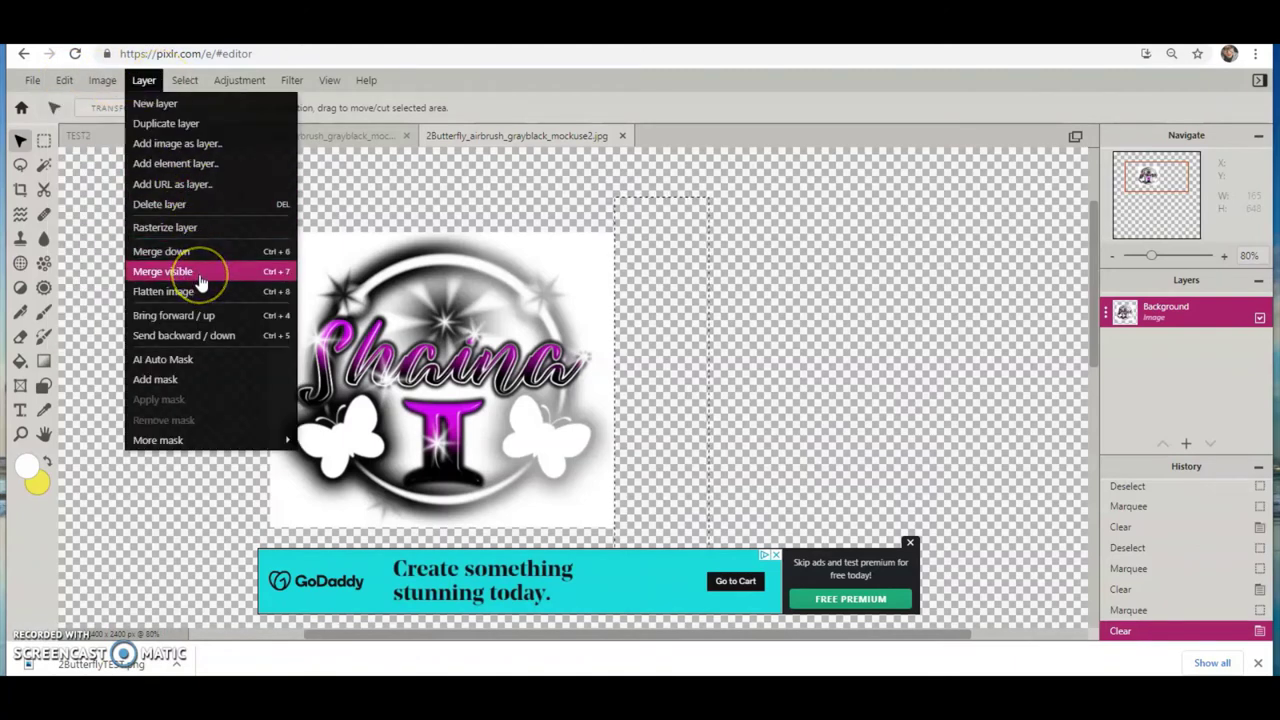
left_click(185, 80)
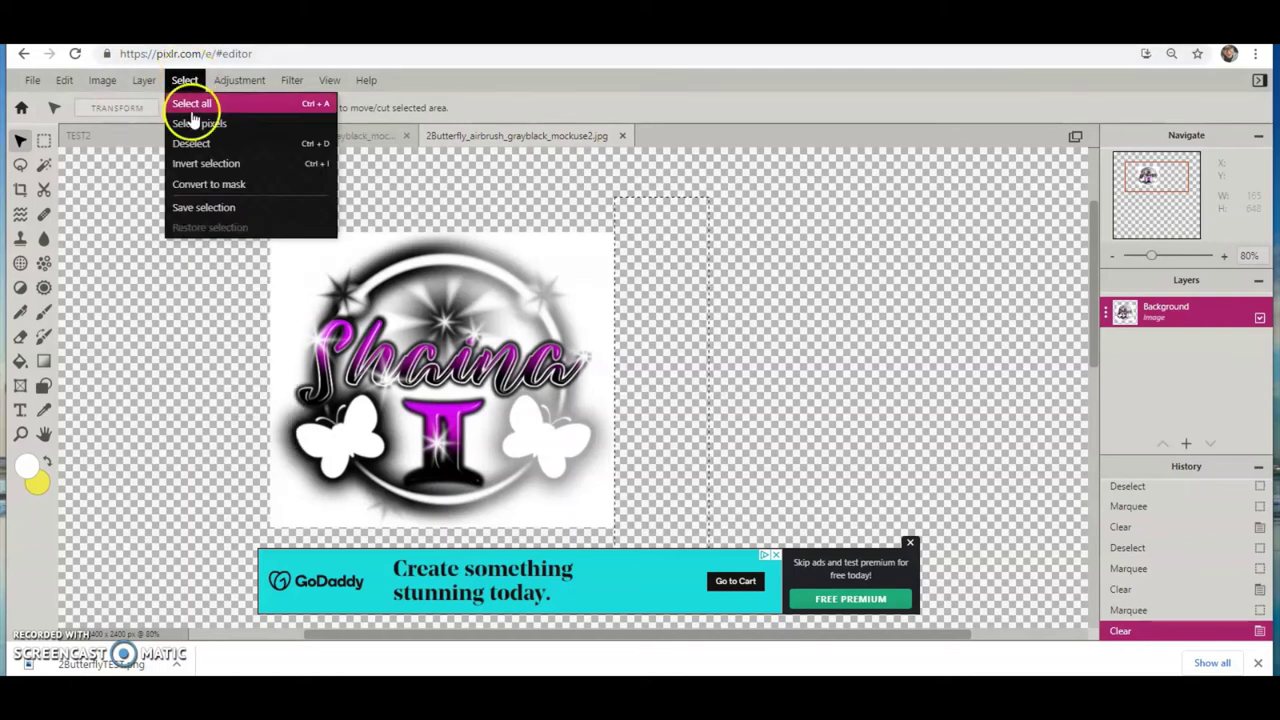
left_click(191, 141)
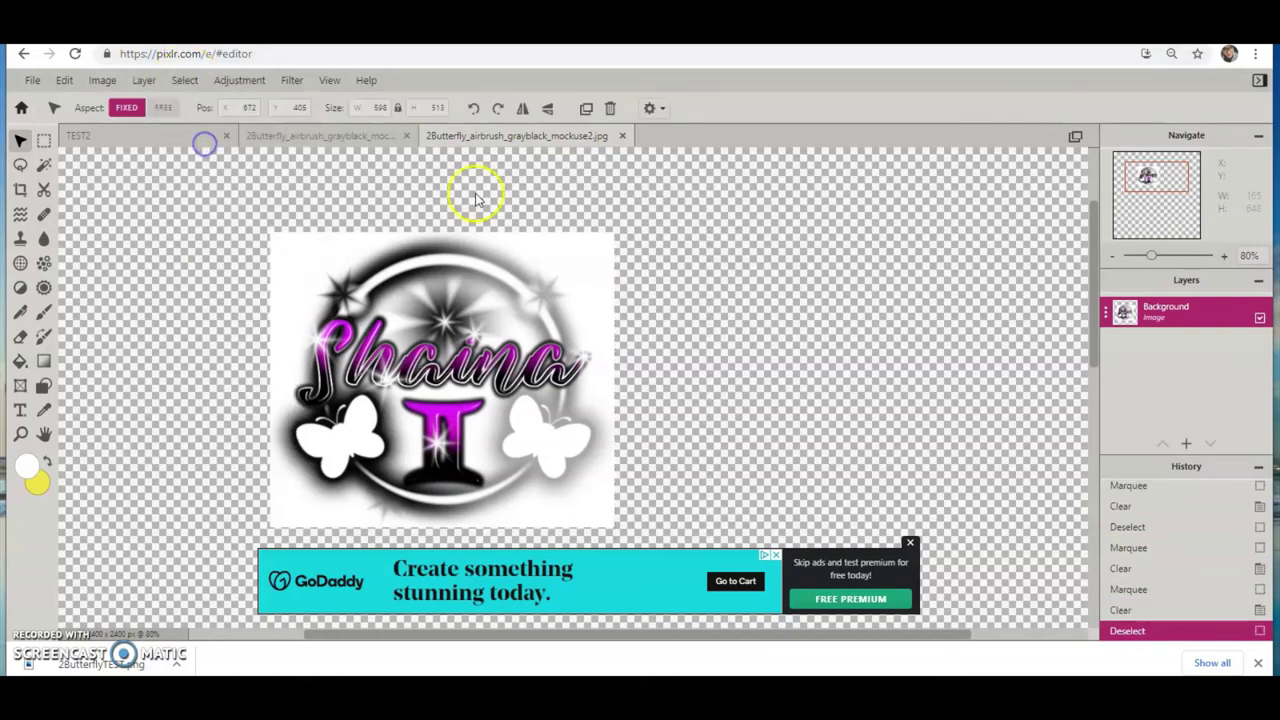
Dismiss the advertisement and set the trimmed artwork's width to 648 px with the fixed aspect ratio.
left_click(909, 542)
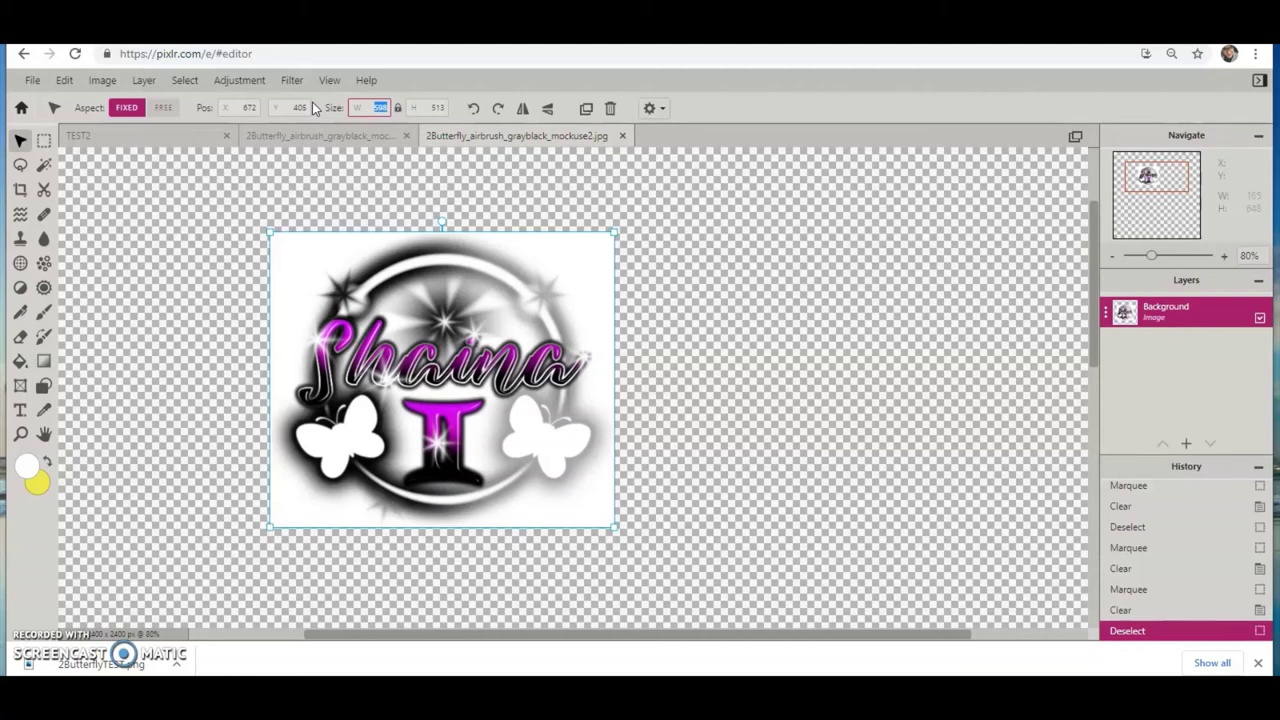
type("648")
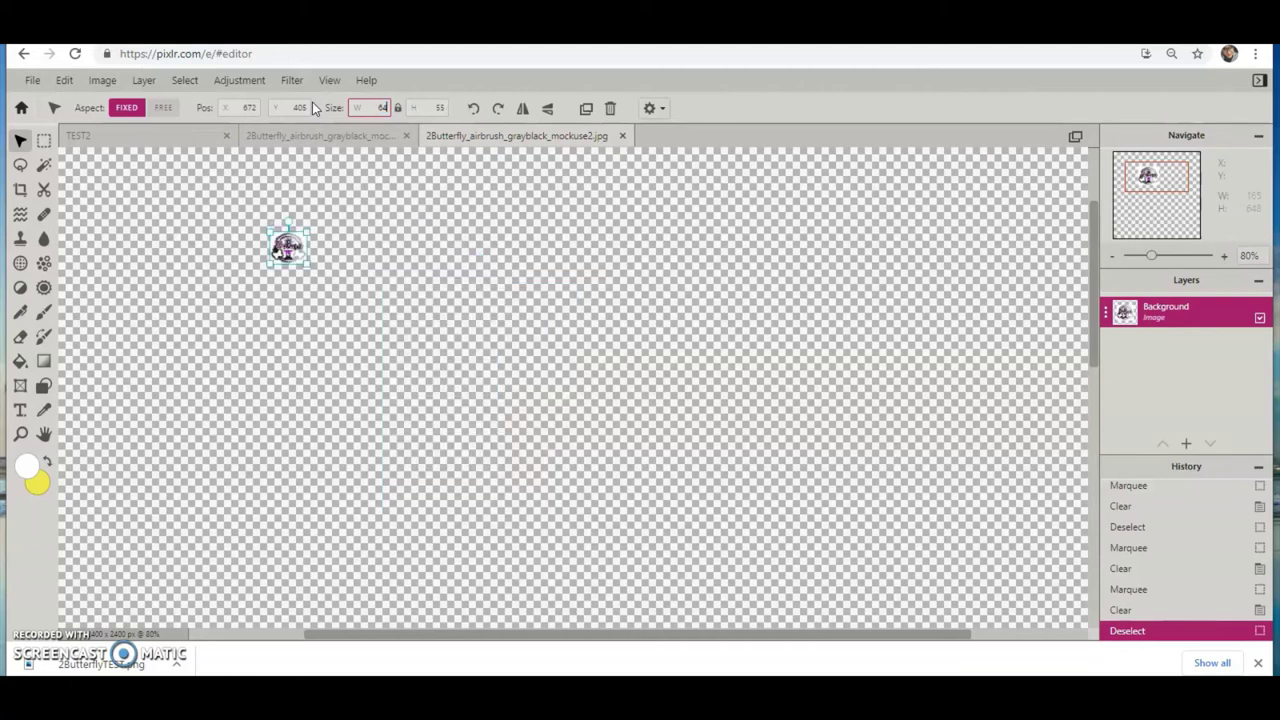
left_click(680, 391)
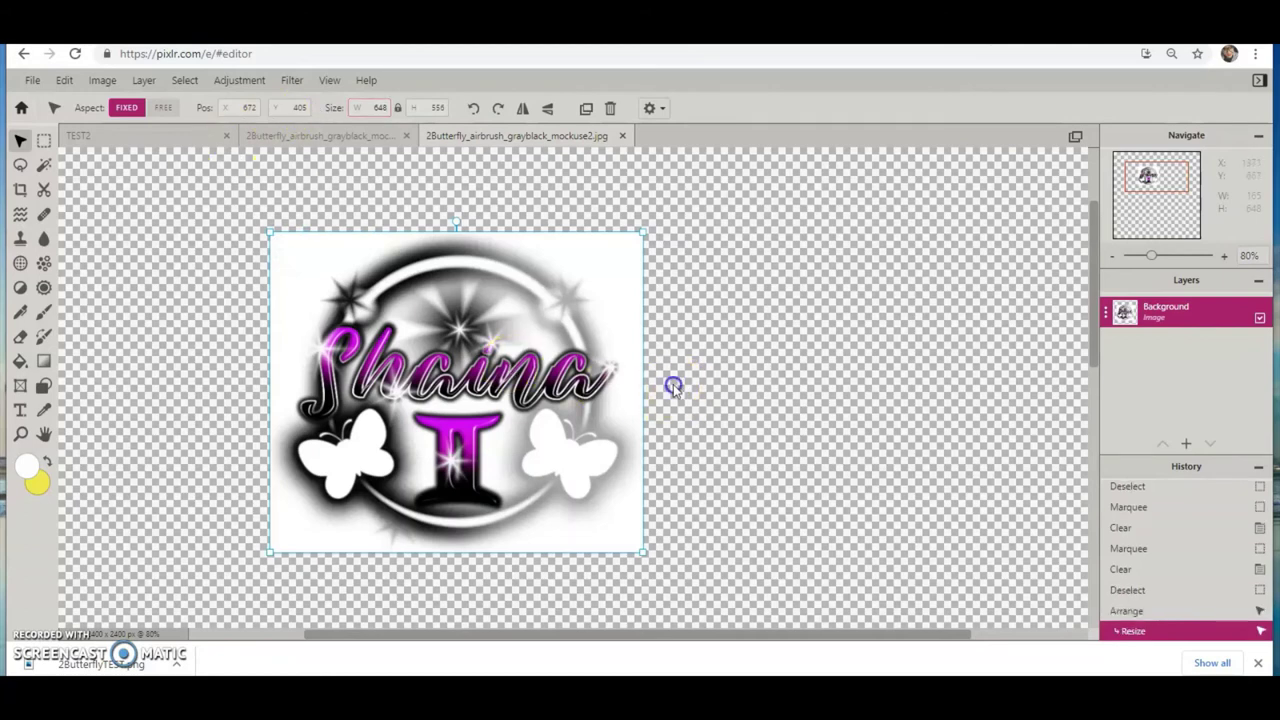
Move the enlarged artwork on the canvas to about X 397, Y 318.
left_click_drag(526, 366, 389, 315)
left_click(726, 346)
left_click(591, 289)
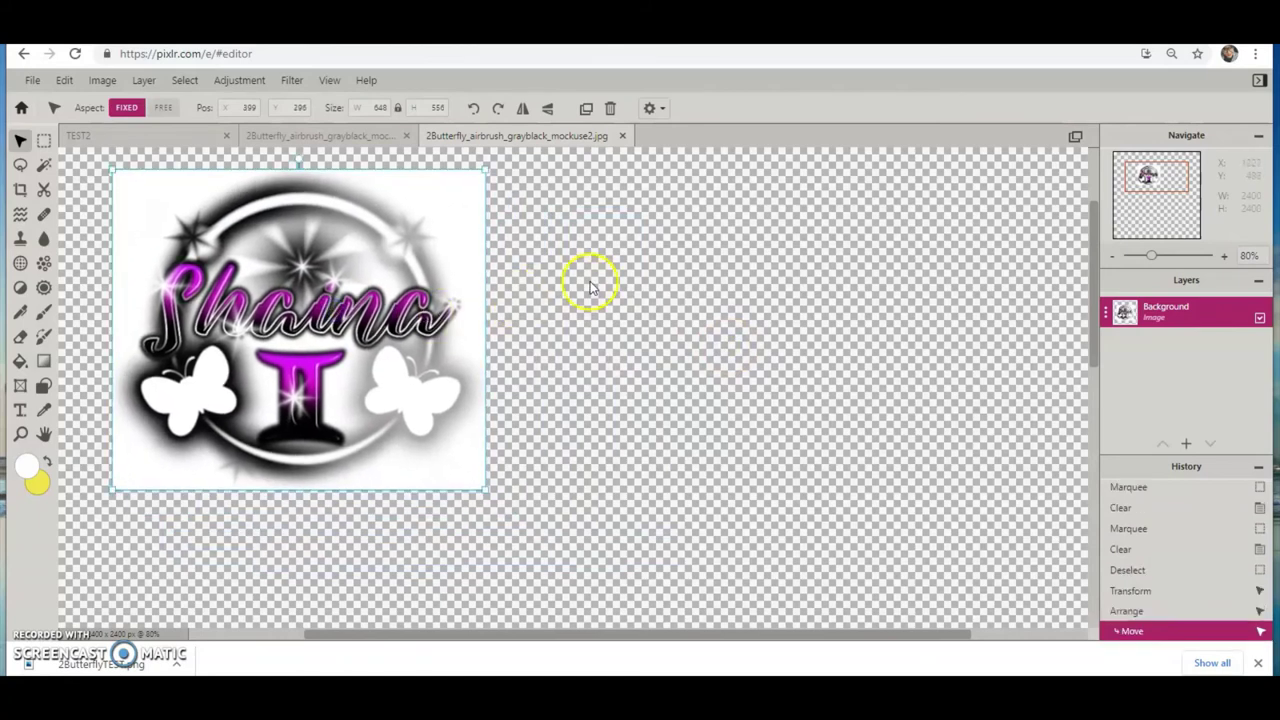
left_click_drag(370, 290, 479, 345)
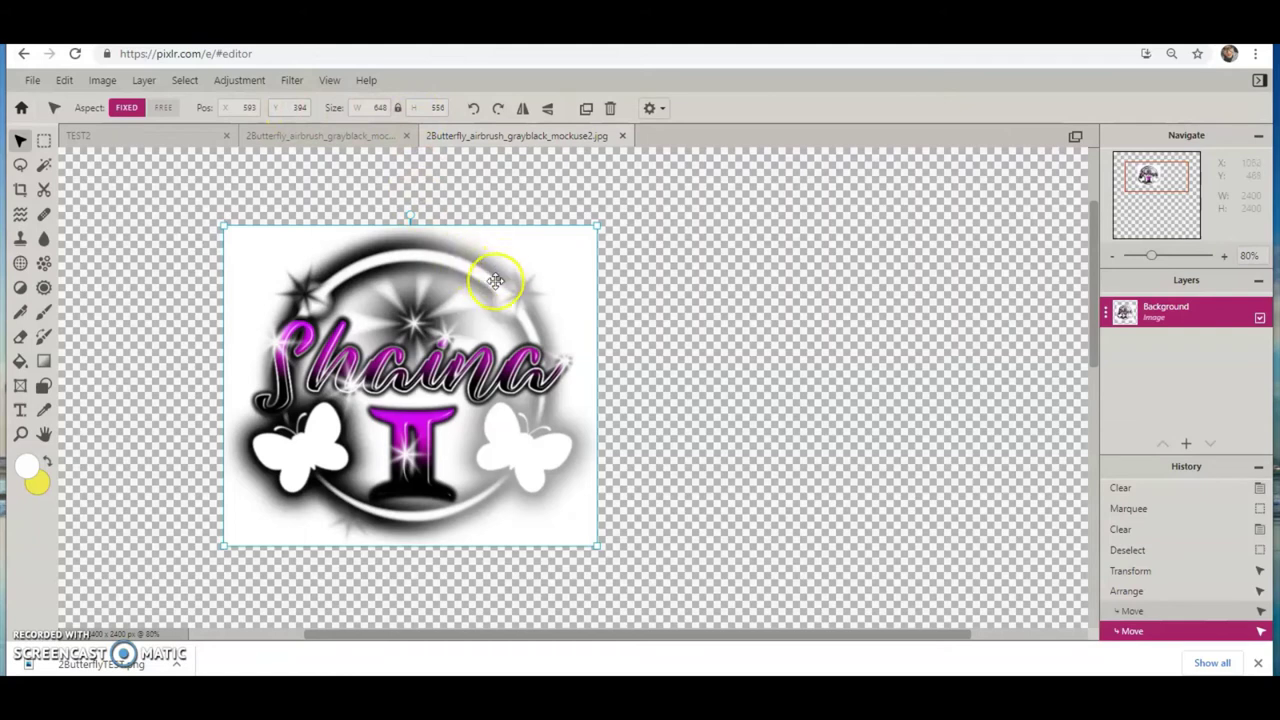
left_click_drag(495, 280, 377, 259)
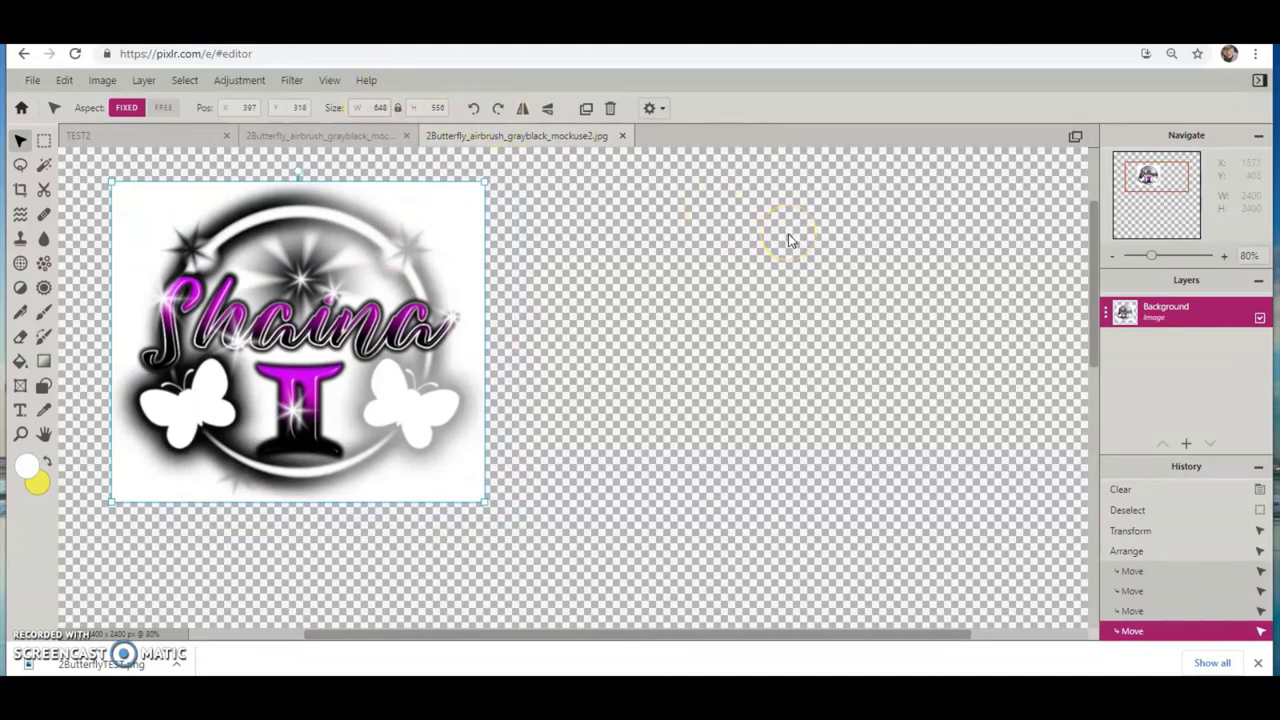
left_click(397, 295)
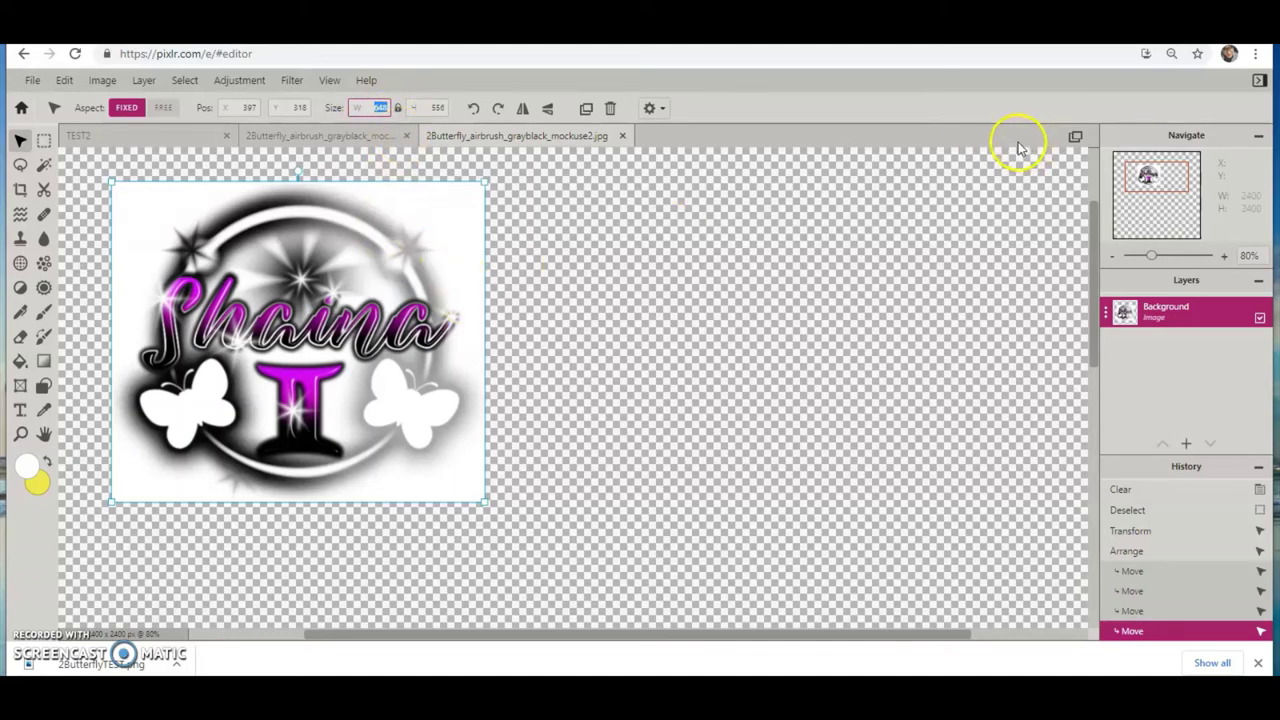
Apply the artwork's new placement and reselect the Background layer.
left_click(32, 80)
left_click(30, 82)
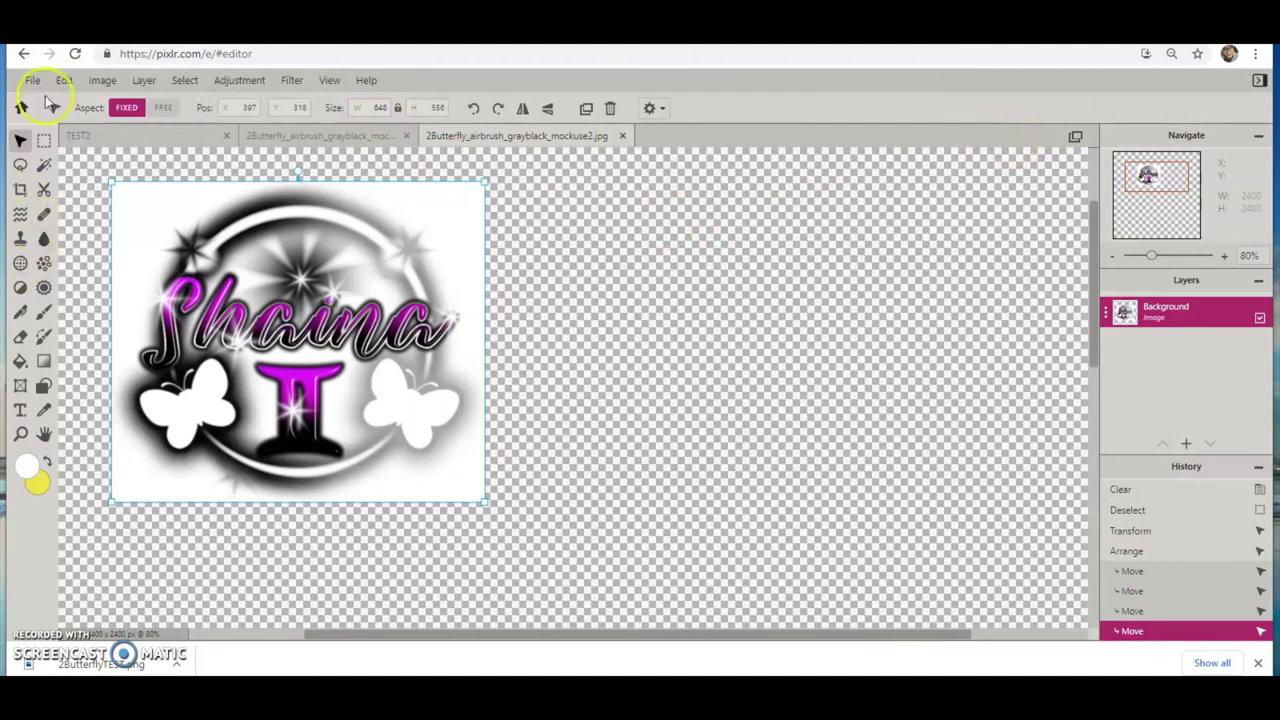
left_click(32, 80)
left_click(32, 82)
left_click(32, 80)
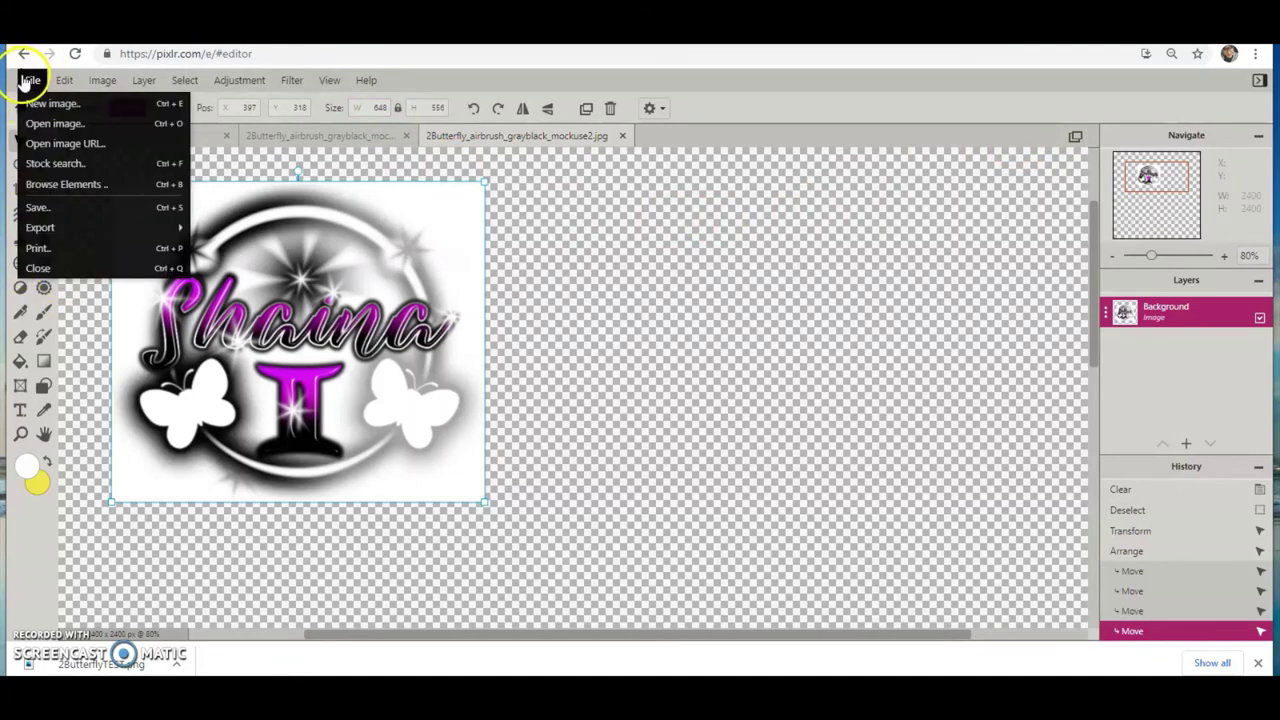
left_click(146, 268)
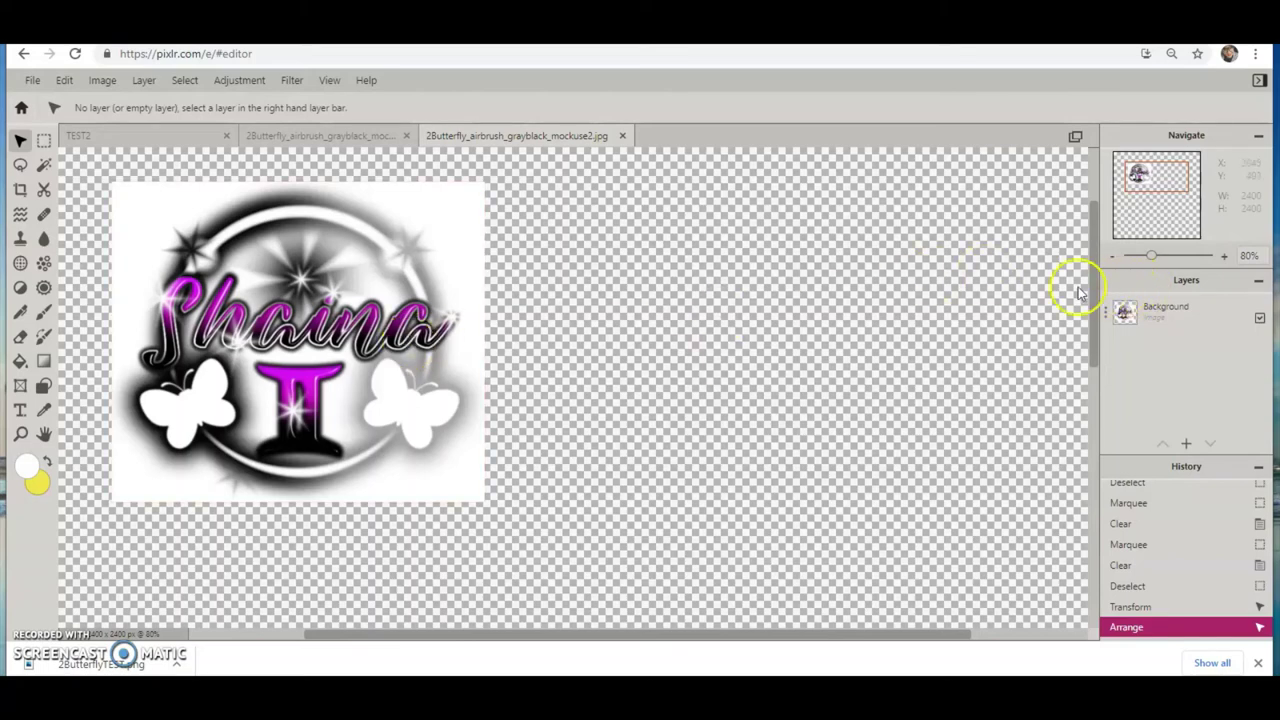
left_click(433, 306)
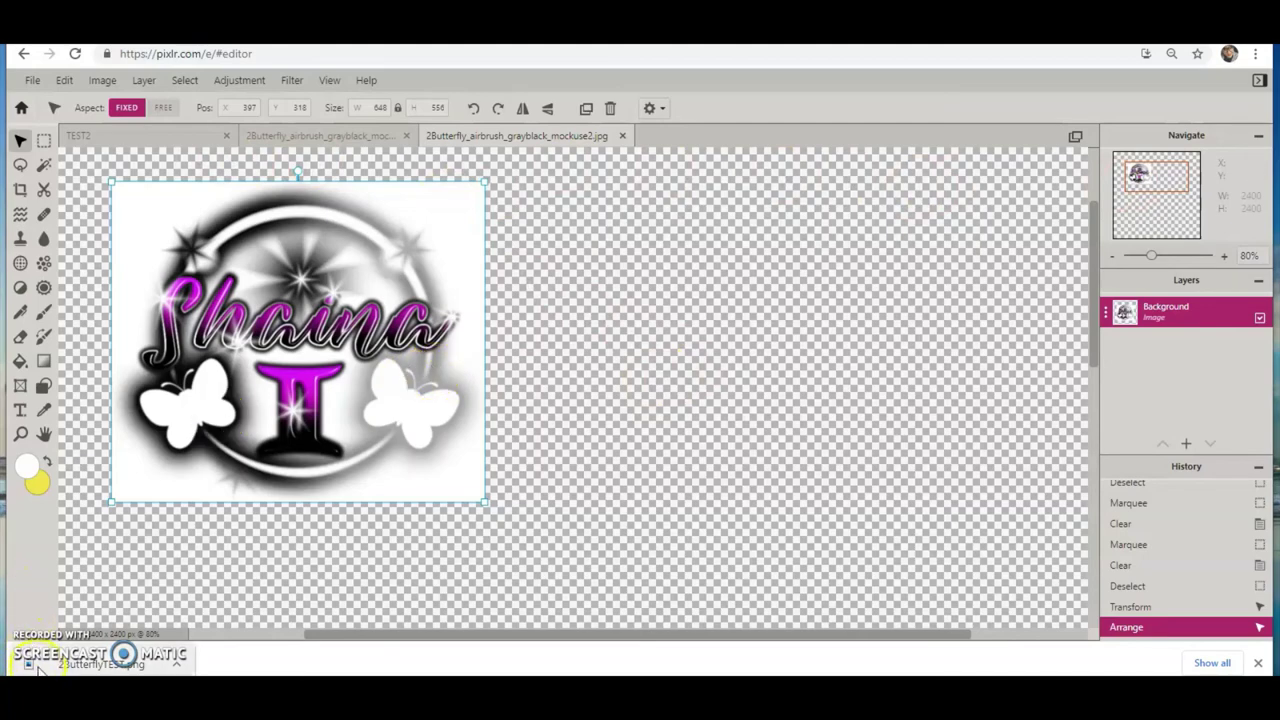
In a new copy of the artwork, draw an elliptical marquee about 243 × 242 px in the white area above the design's right side.
left_click_drag(30, 668, 410, 675)
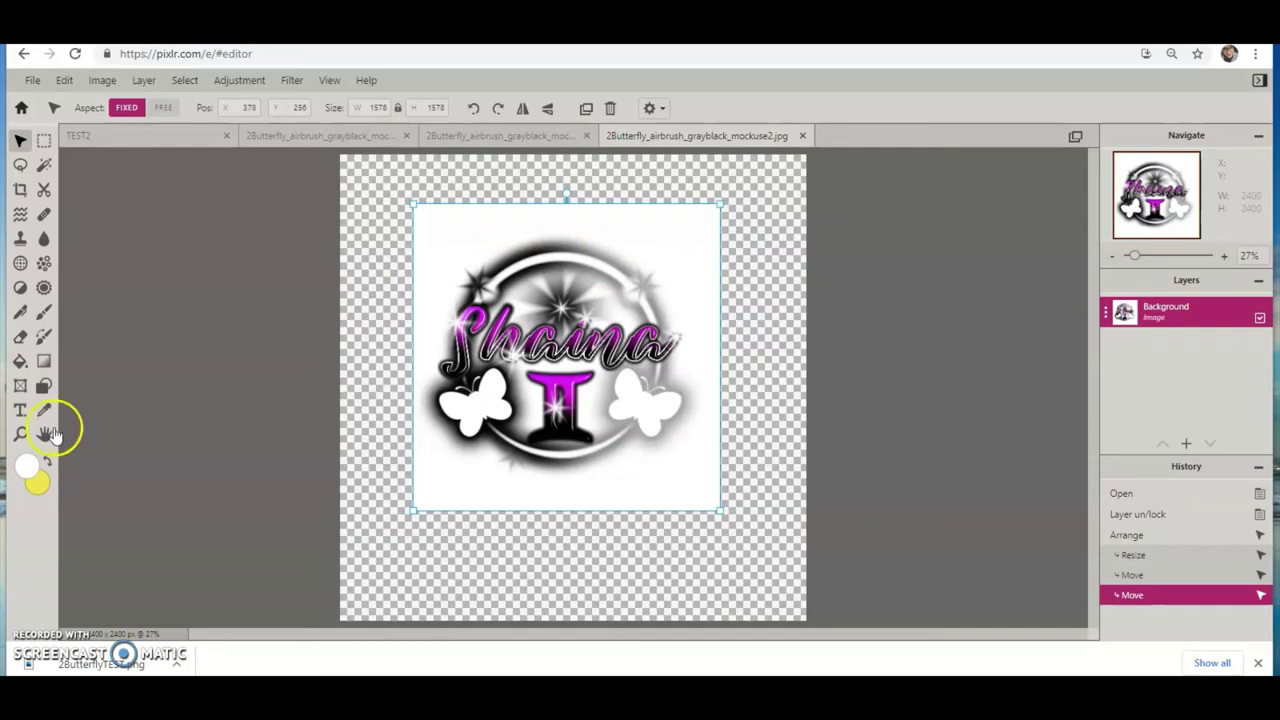
left_click(44, 145)
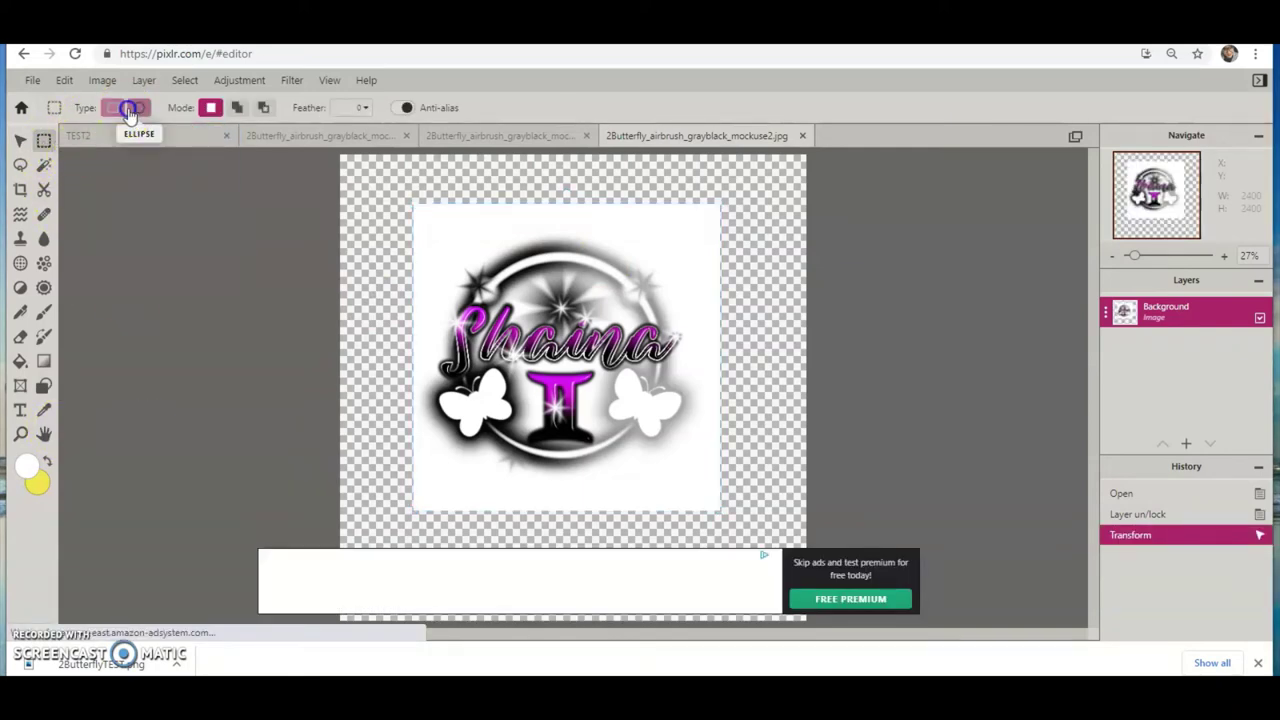
left_click(132, 108)
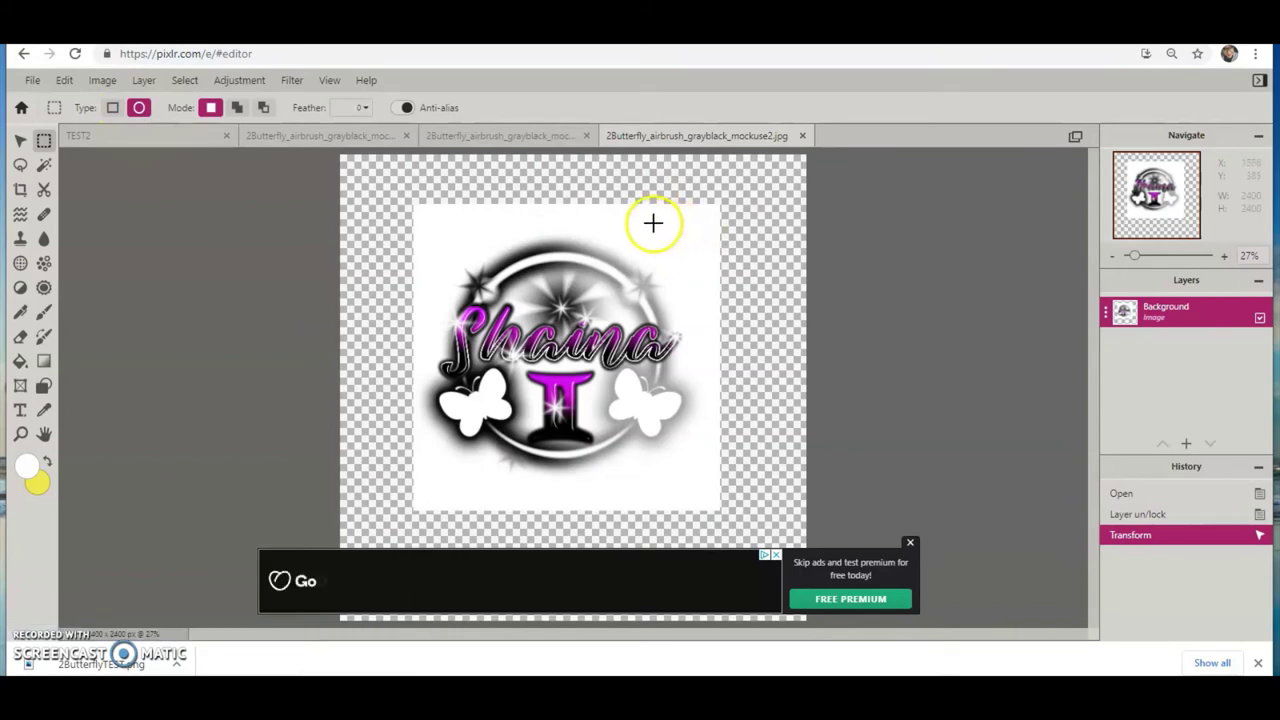
left_click_drag(651, 222, 691, 275)
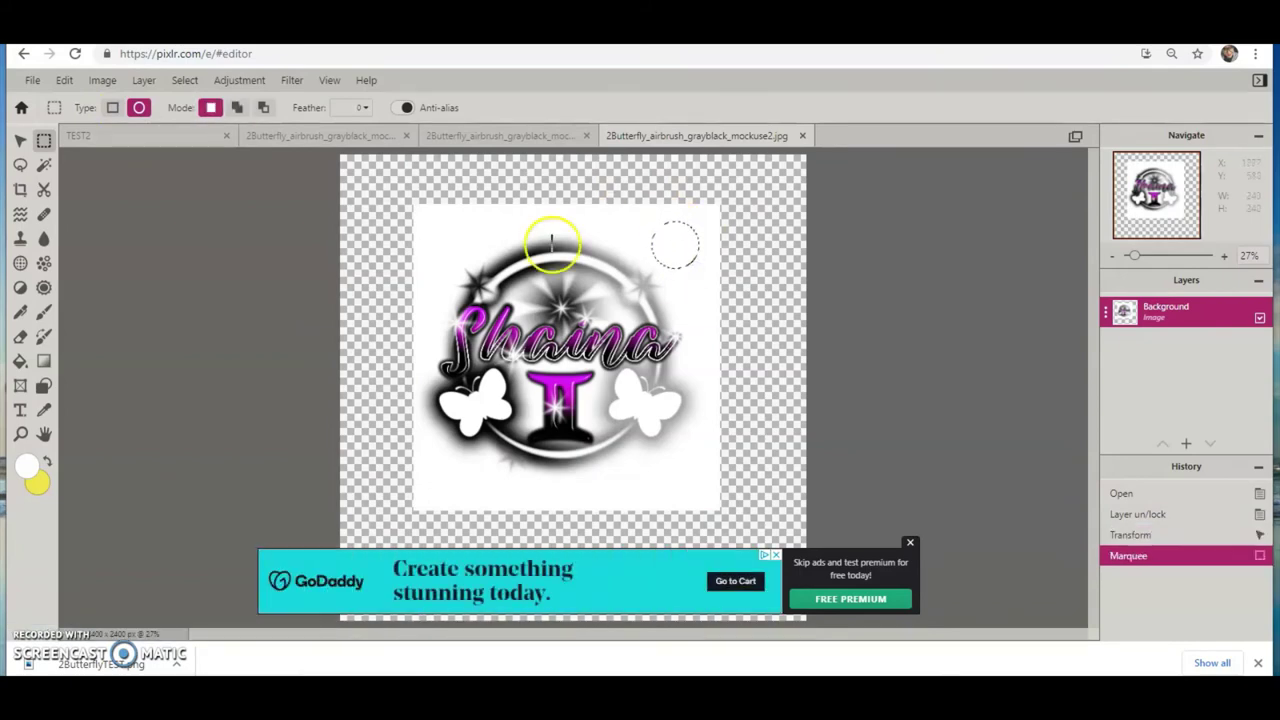
Copy the selected white circle, paste it as a new layer, and dismiss the advertisement.
left_click(64, 80)
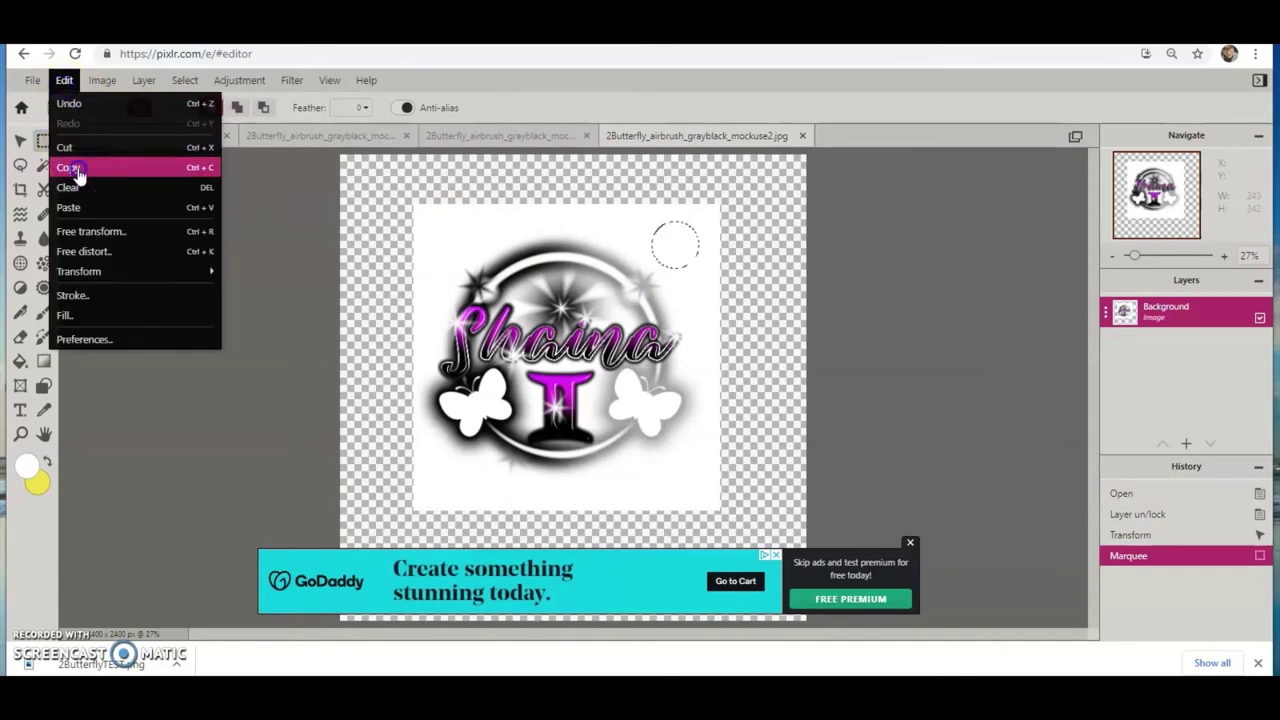
left_click(67, 167)
left_click(64, 80)
left_click(70, 207)
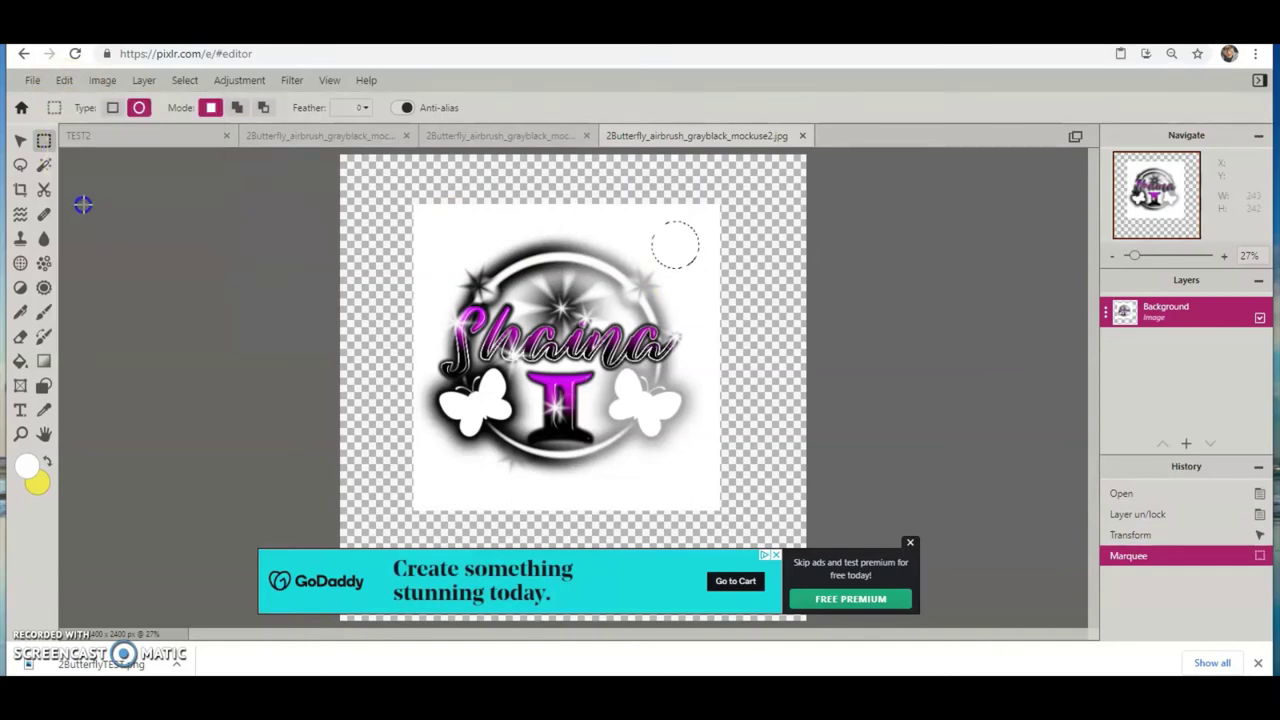
left_click(910, 543)
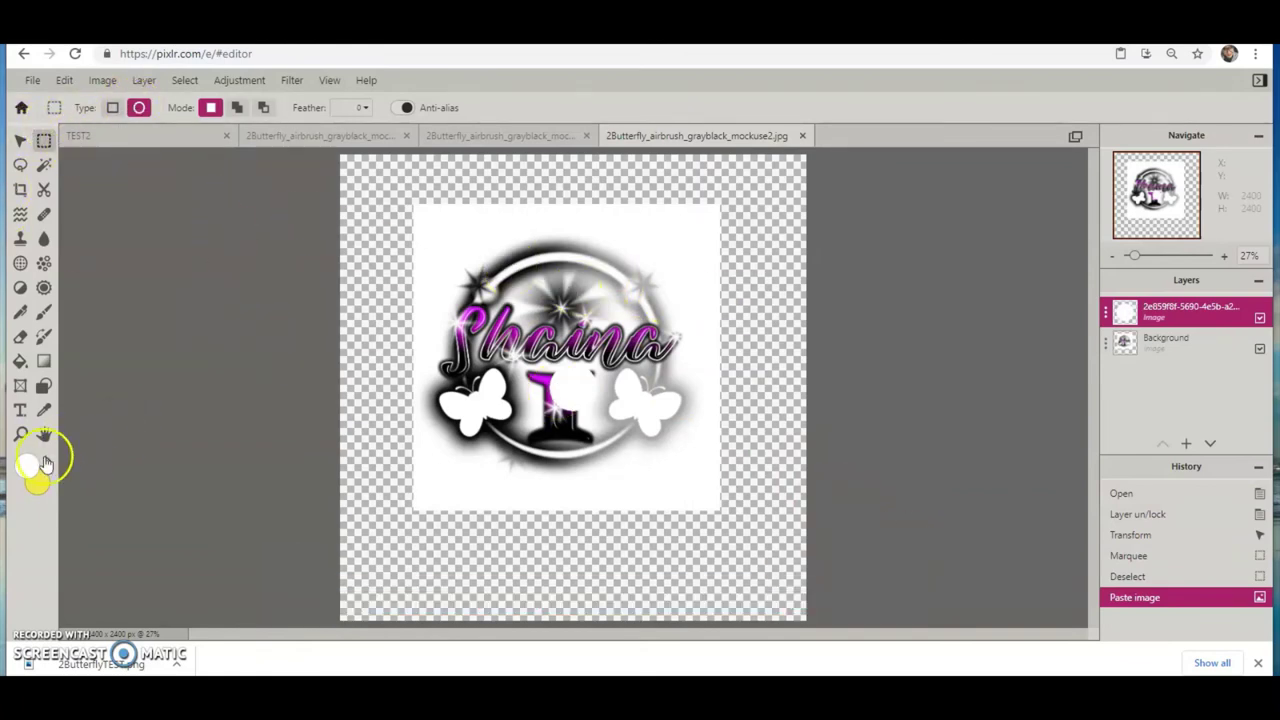
Switch to the Arrange tool and lock the Background layer beneath the pasted circle.
left_click(21, 143)
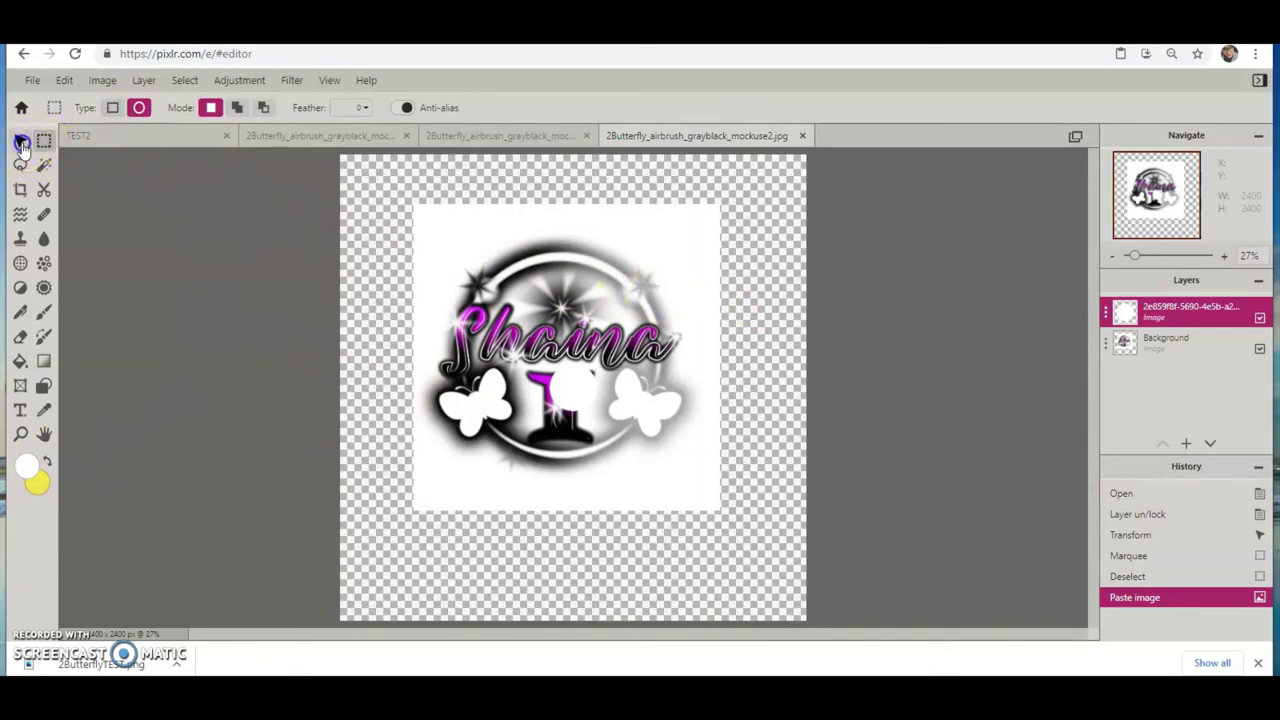
left_click(660, 252)
left_click(1177, 308)
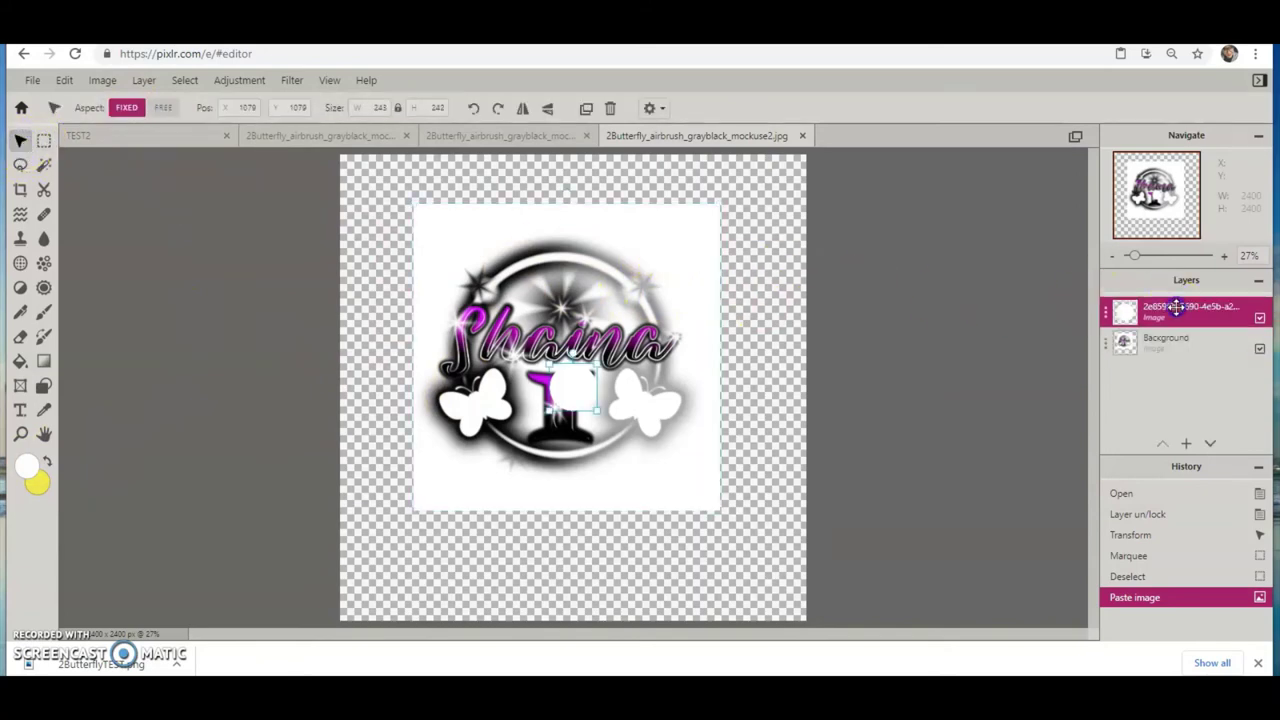
left_click(1220, 341)
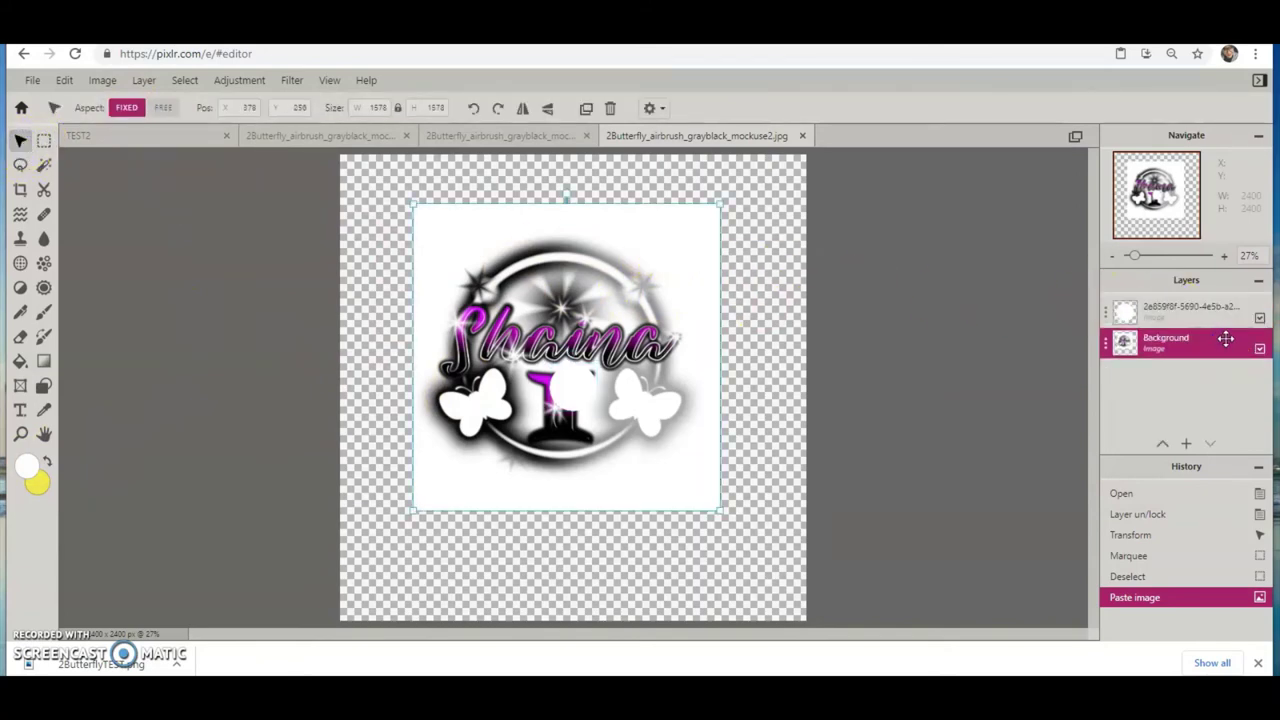
left_click(1103, 343)
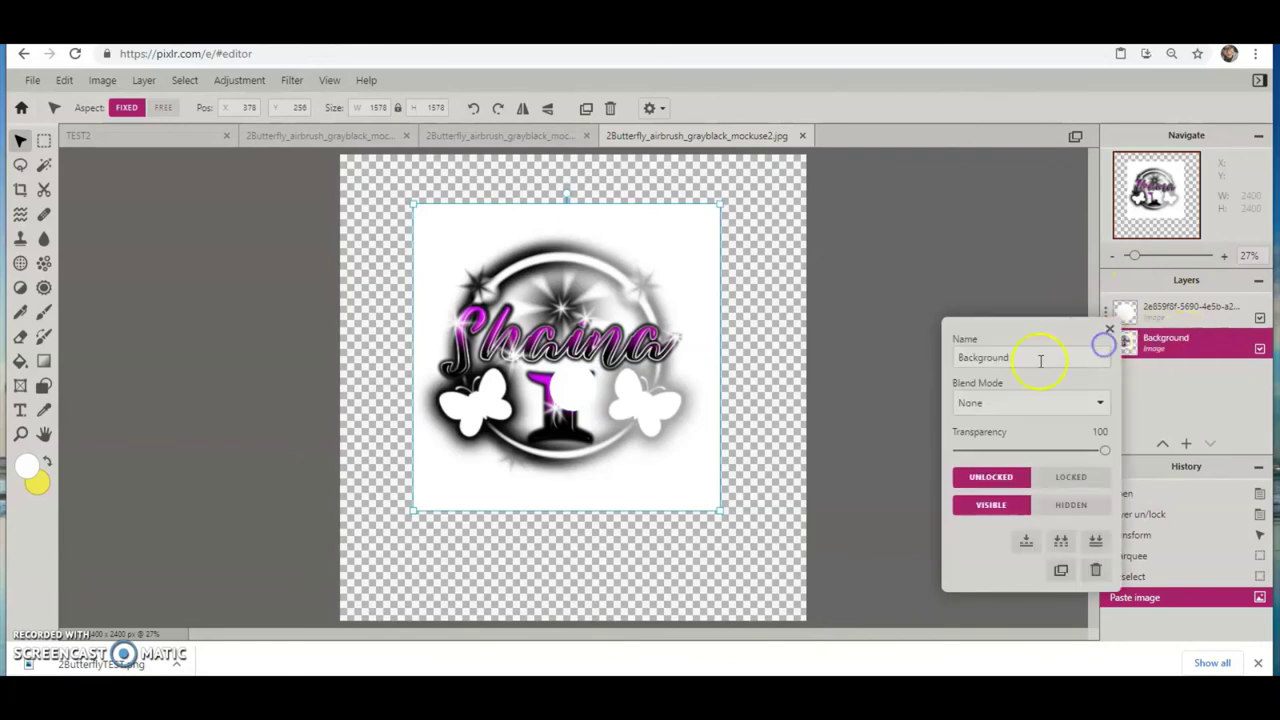
left_click(1071, 477)
Enlarge the pasted white circle to about 1006 × 1002 px and move it to about X 375, Y 223.
left_click(1220, 314)
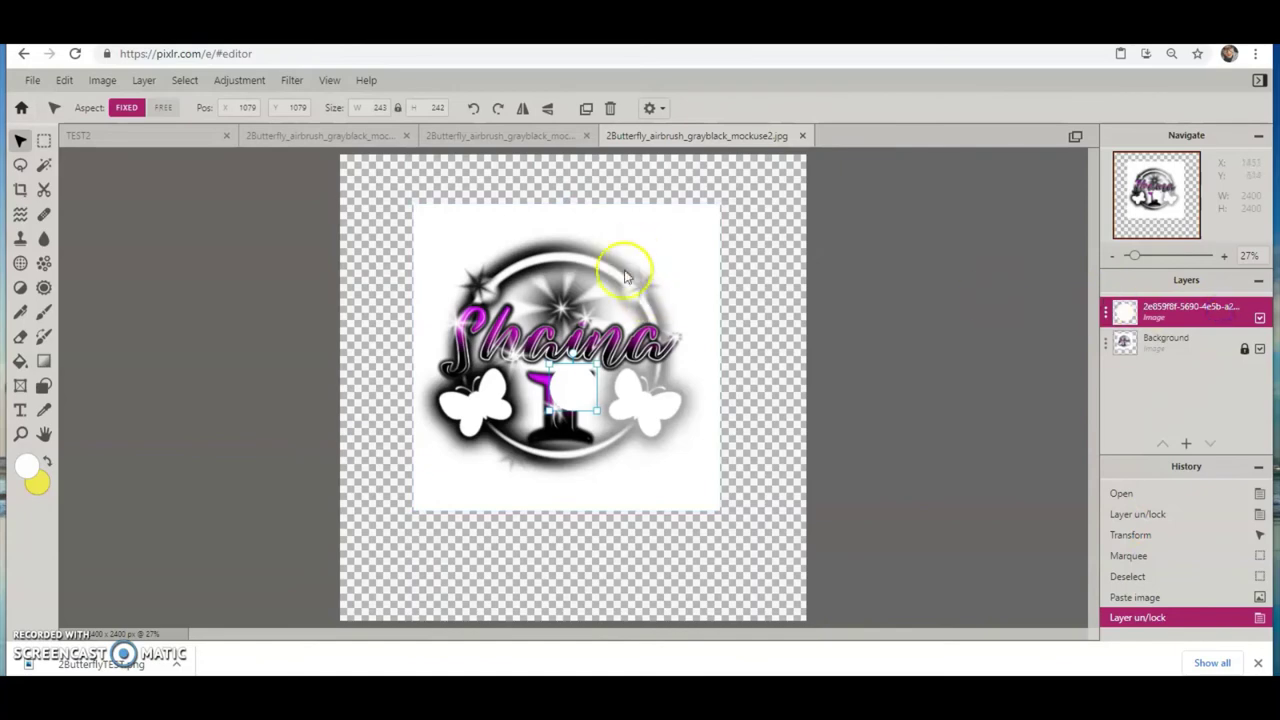
left_click_drag(598, 410, 748, 572)
left_click_drag(668, 471, 522, 296)
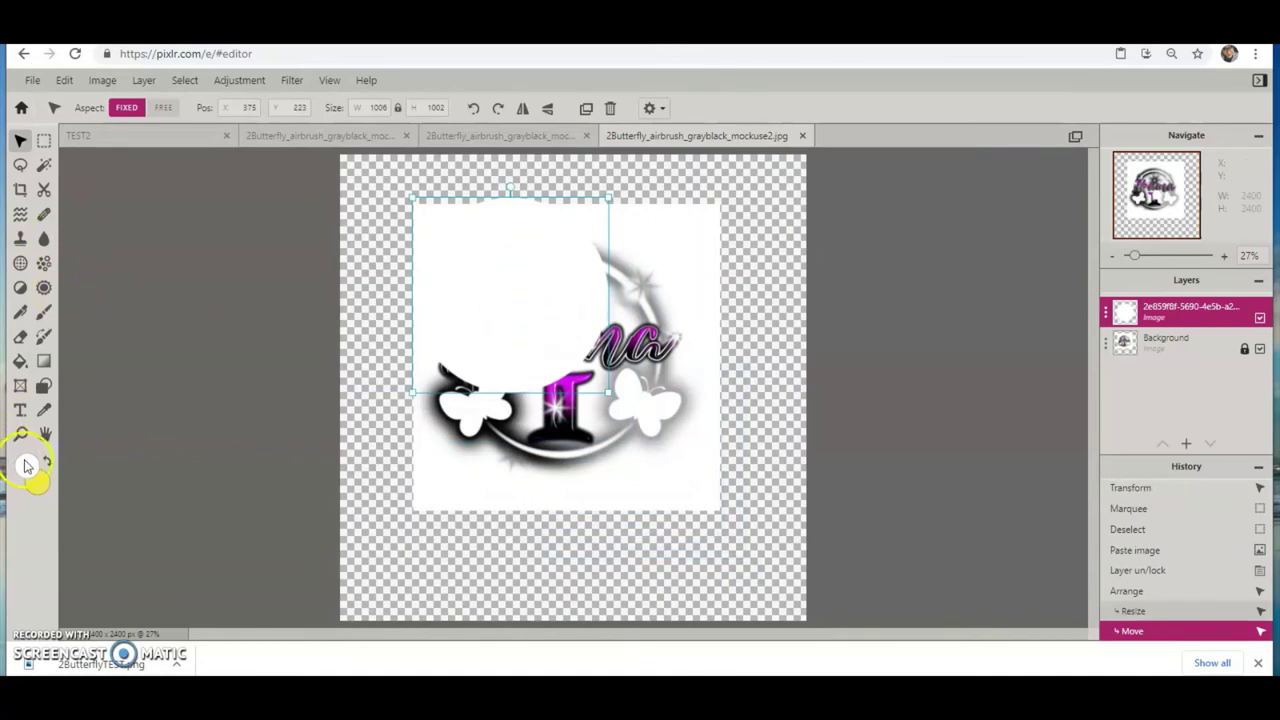
Try to fill the enlarged white circle with red #BB1A1A.
left_click(63, 80)
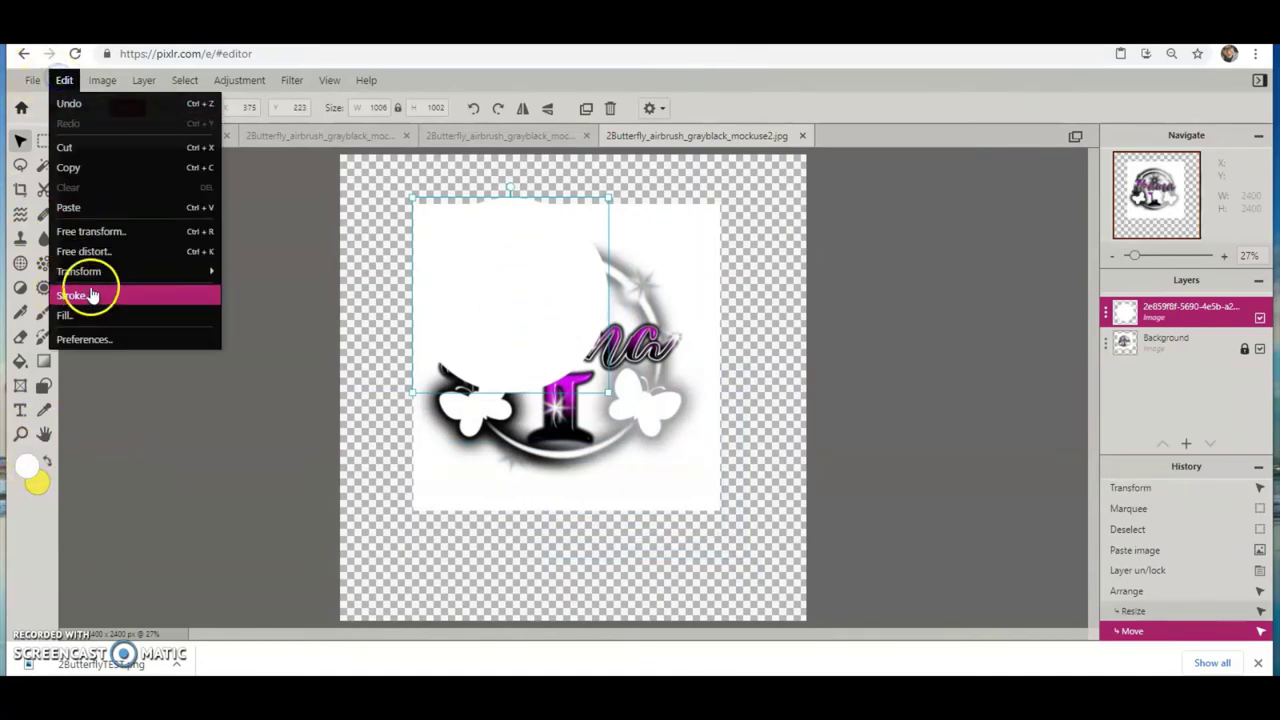
left_click(93, 318)
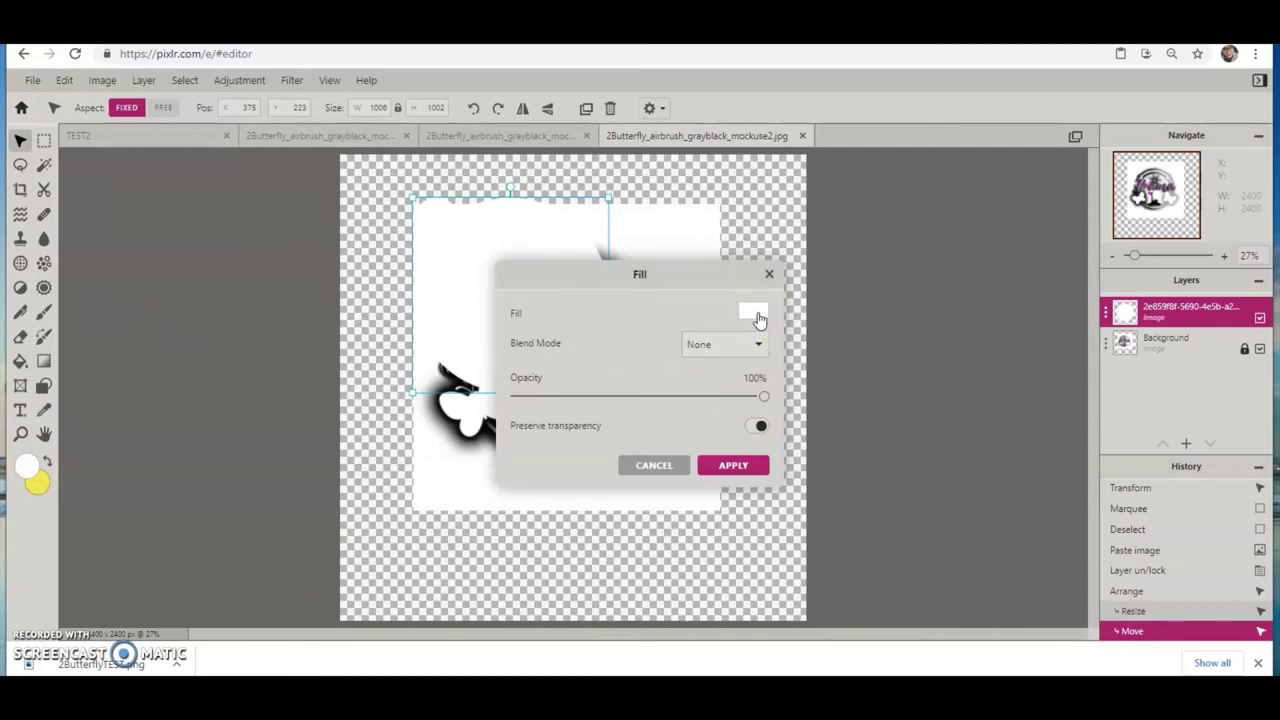
left_click(757, 314)
left_click(832, 416)
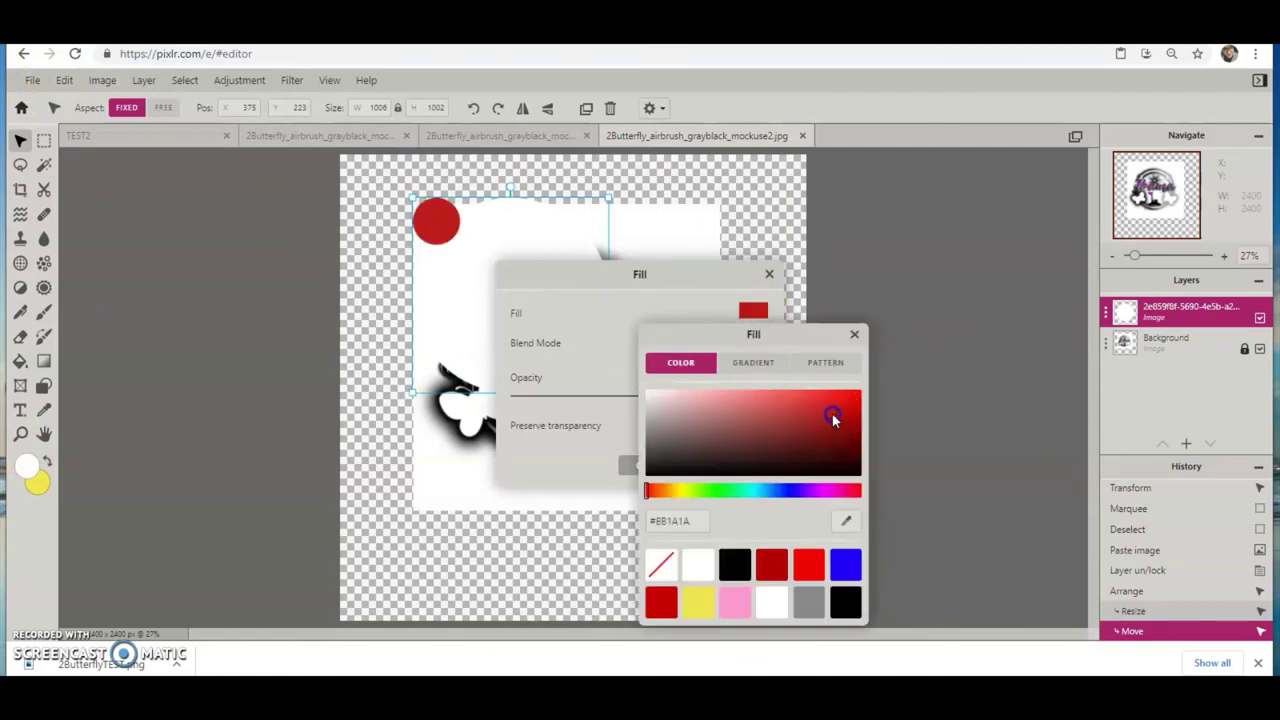
left_click(854, 334)
left_click(735, 465)
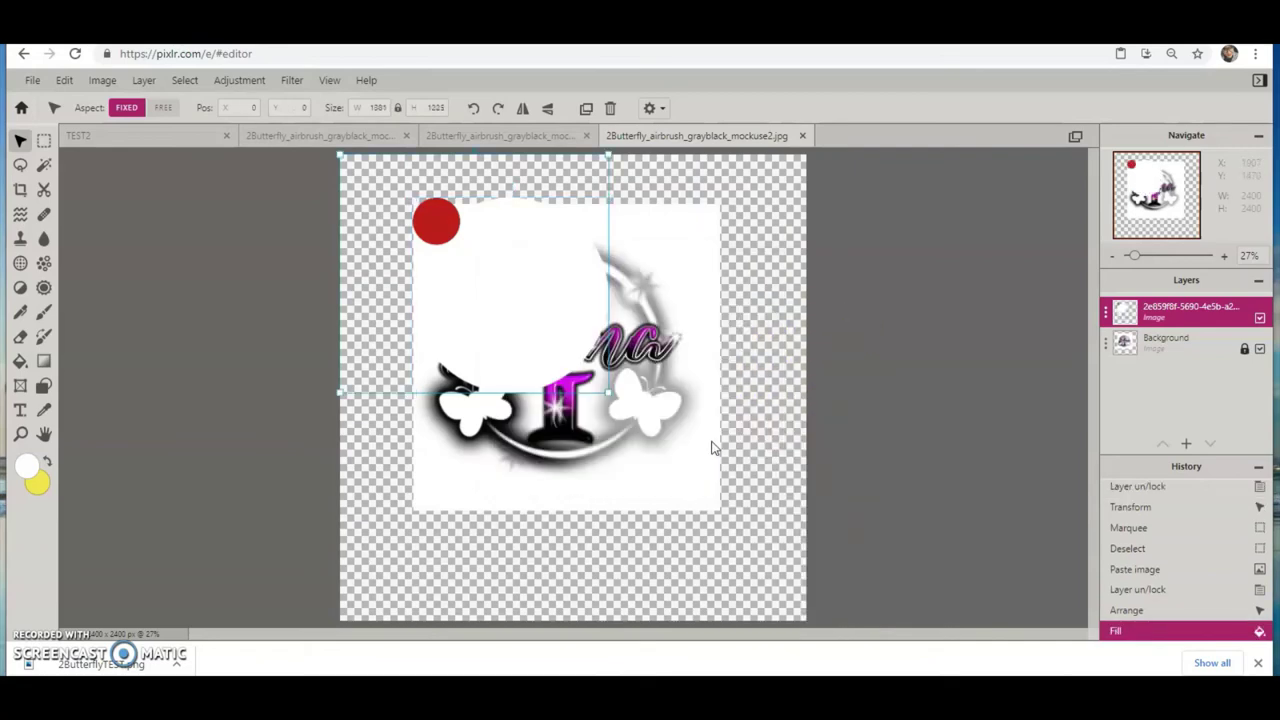
Shift the enlarged circle slightly, and undo that move together with the red fill.
left_click_drag(520, 286, 581, 304)
key("ctrl+z")
key("ctrl+z")
key("ctrl+z")
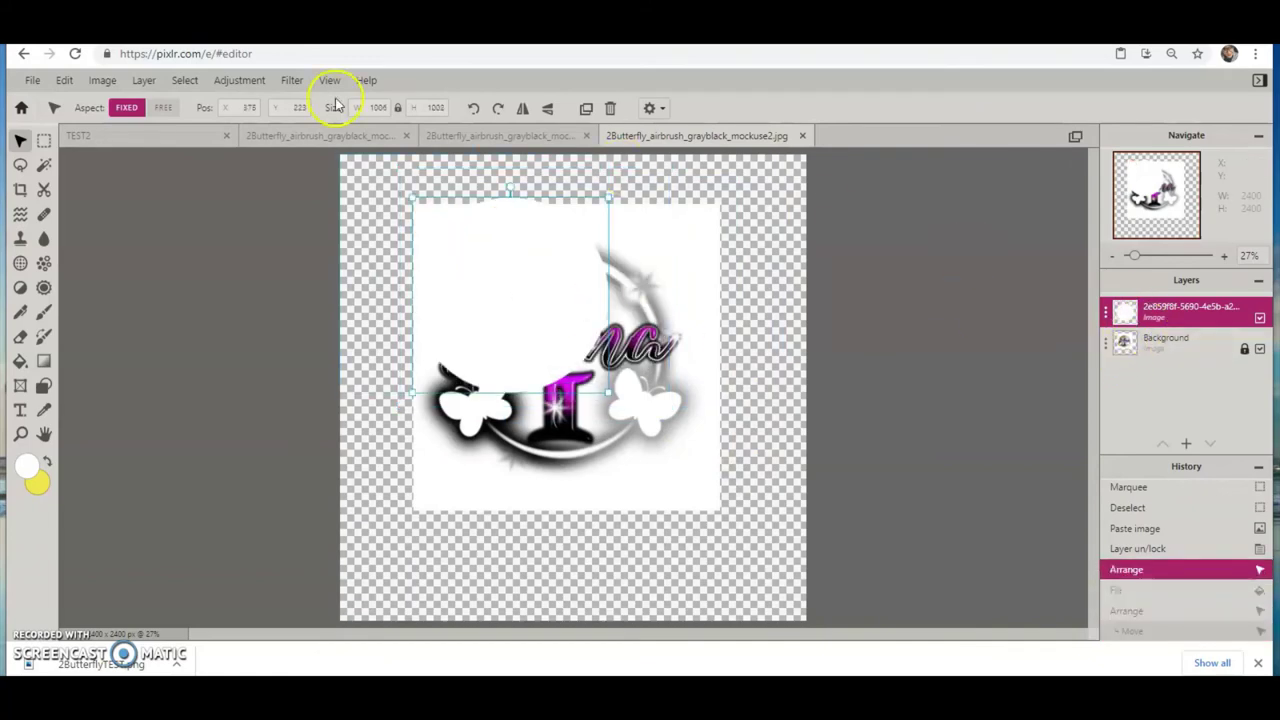
Try selecting the enlarged circle's pixels, and undo the selection along with the circle's enlargement and placement.
left_click(182, 81)
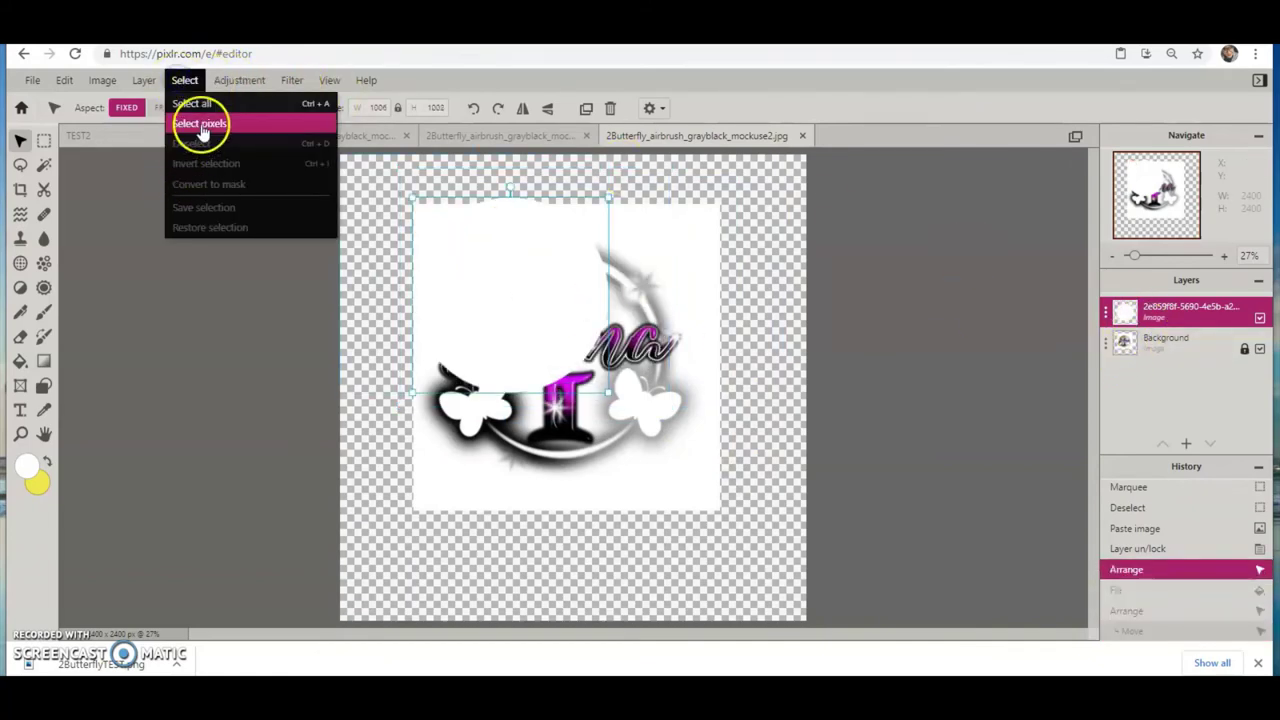
left_click(200, 124)
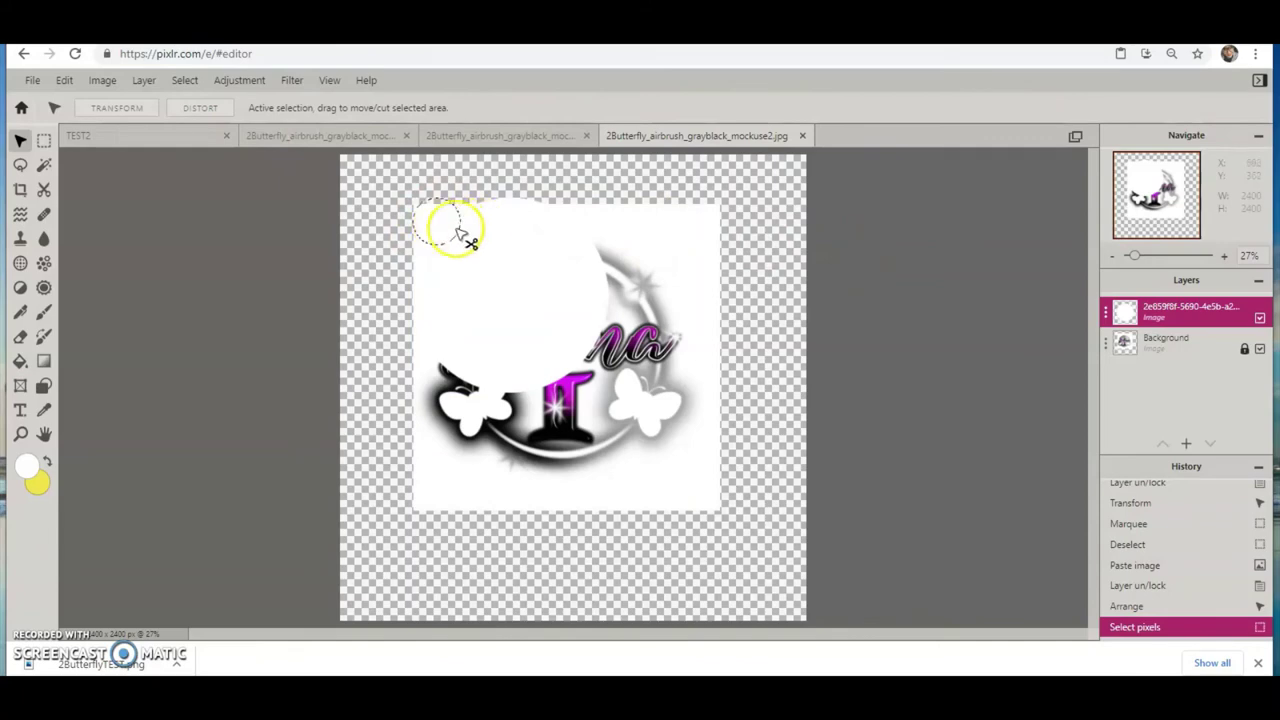
key("ctrl+z")
key("ctrl+z")
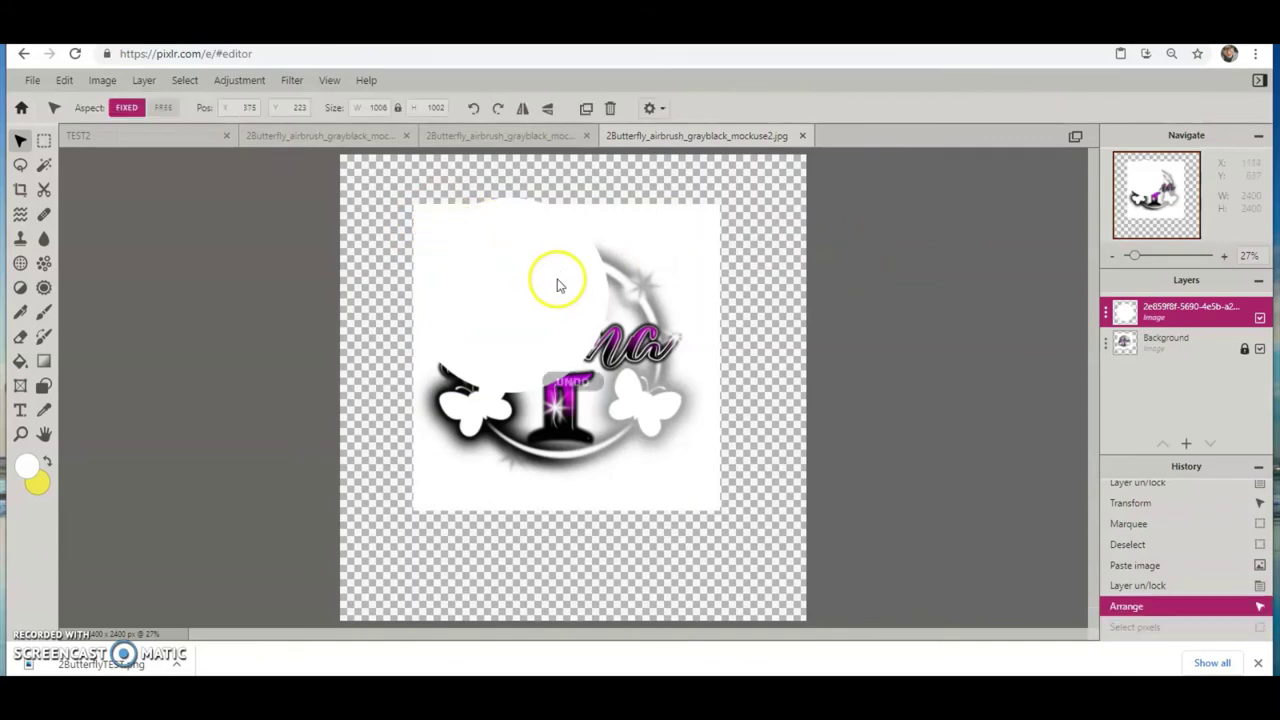
Select the pixels of the pasted white circle at its original size and fill them with red #FF0000.
left_click(1100, 314)
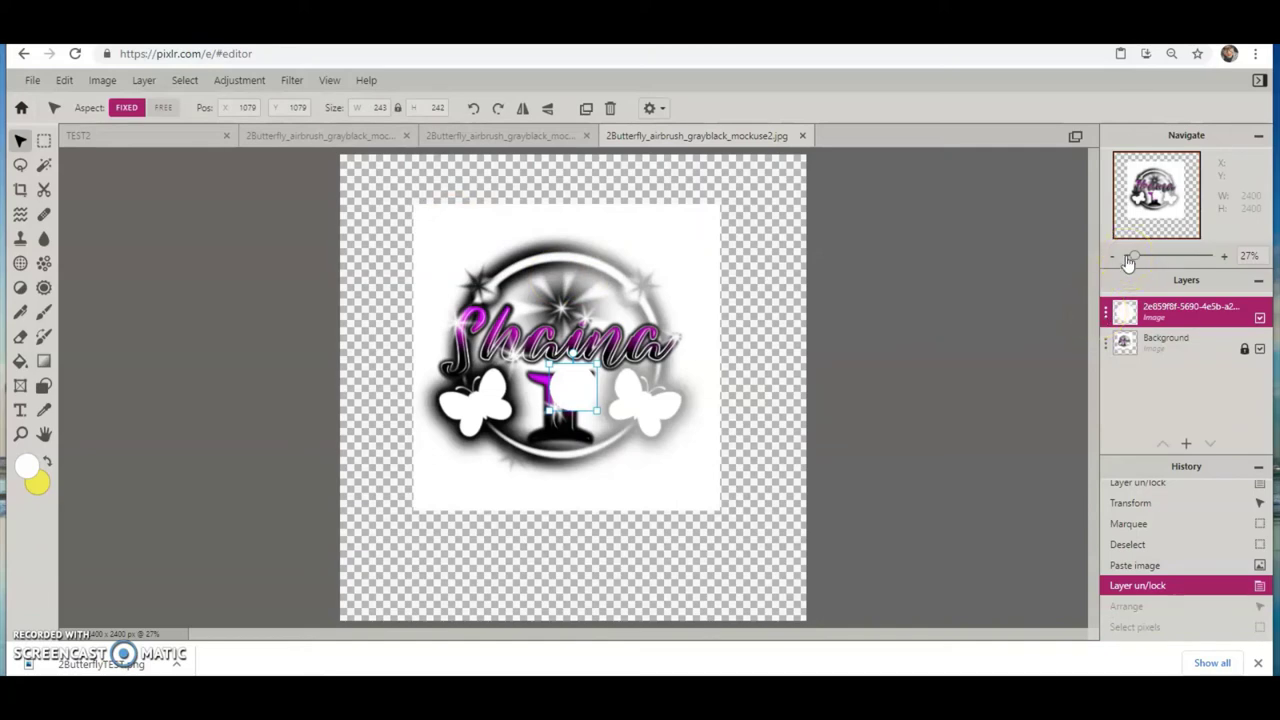
left_click(191, 86)
left_click(208, 122)
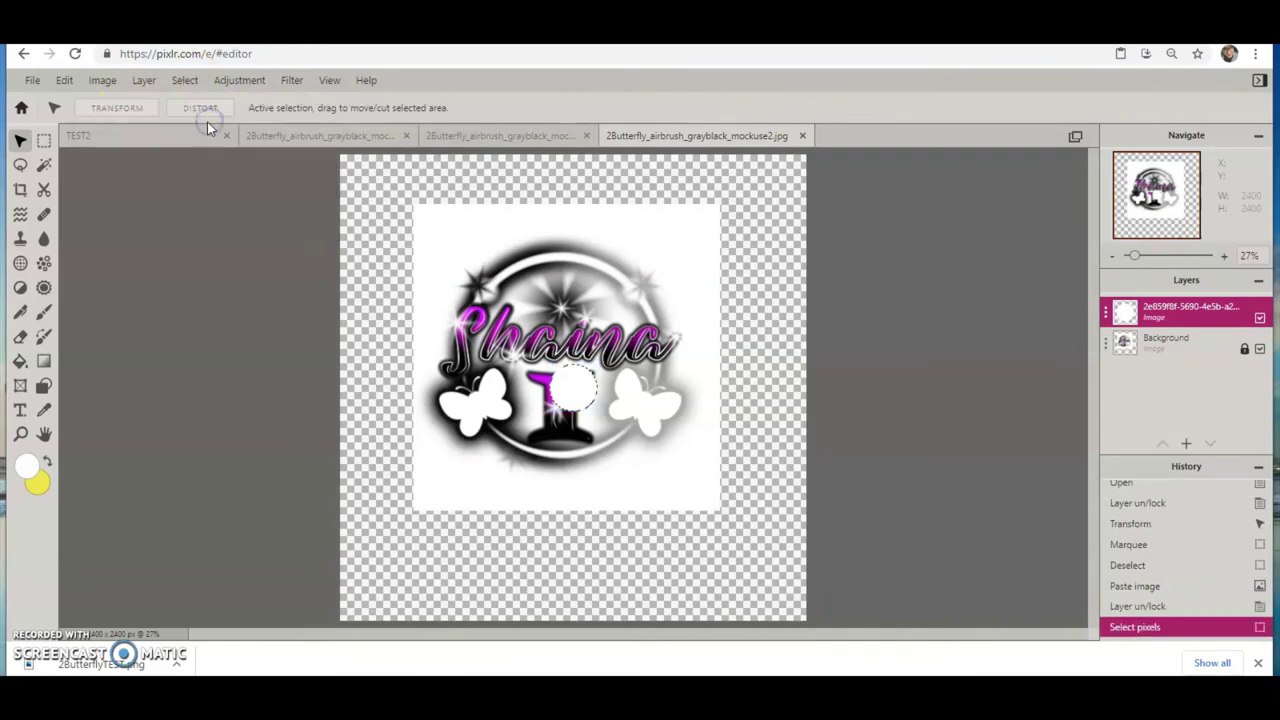
left_click(64, 80)
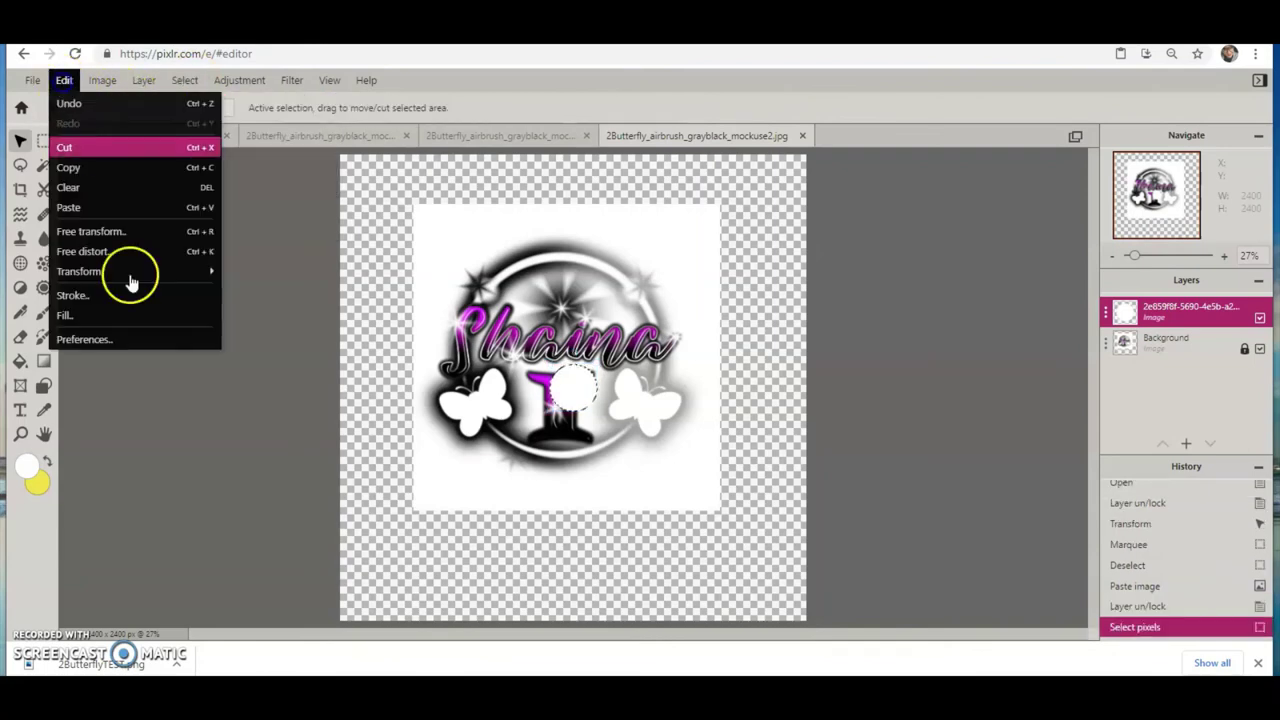
left_click(60, 80)
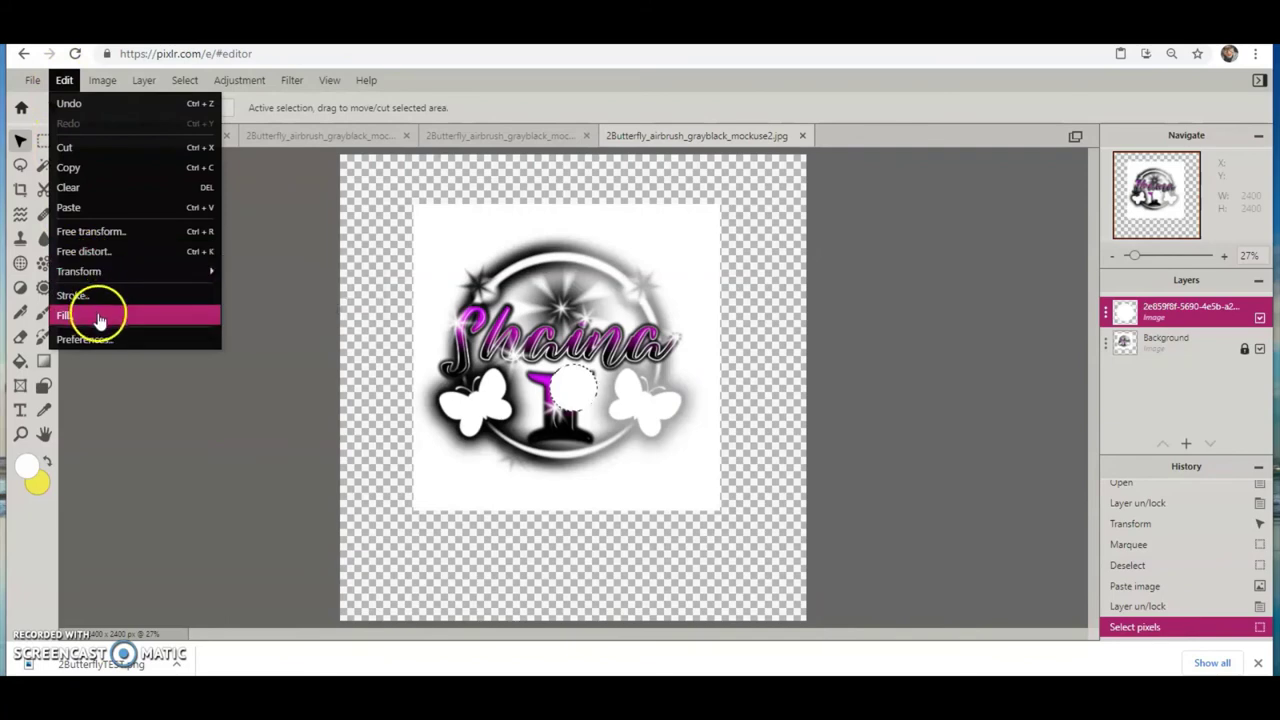
left_click(99, 317)
left_click_drag(632, 283, 1006, 185)
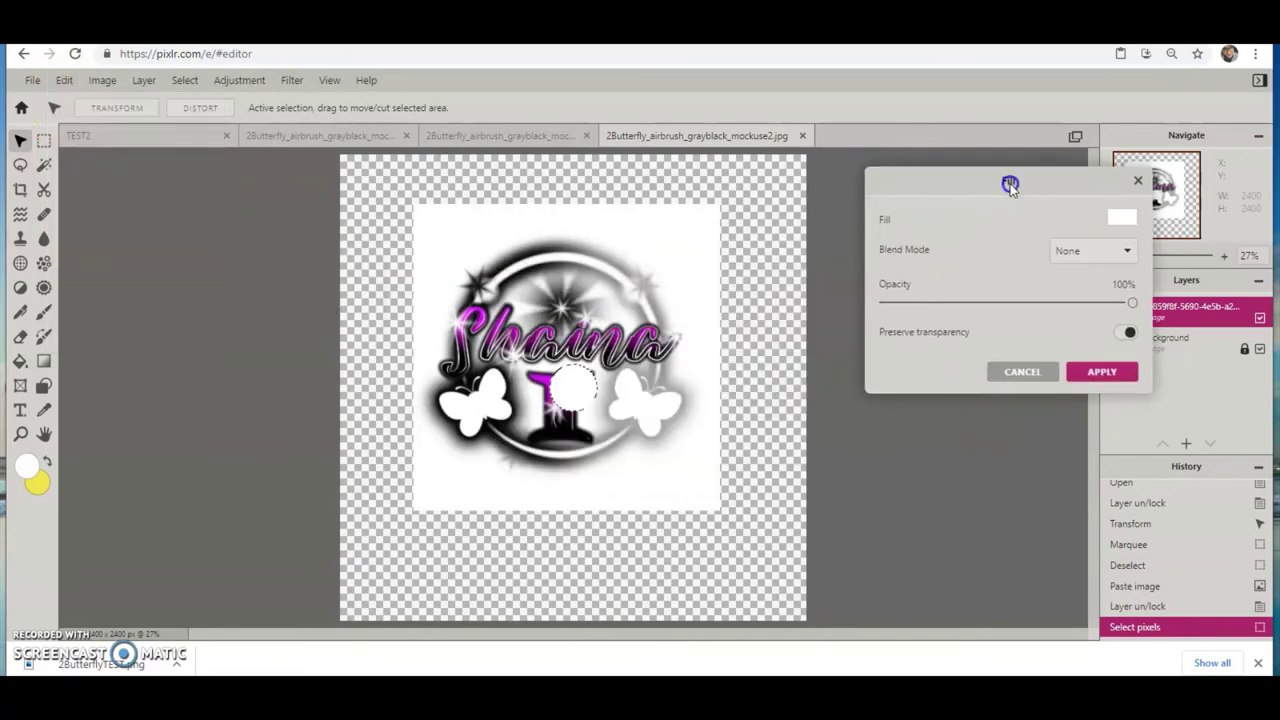
left_click(1123, 216)
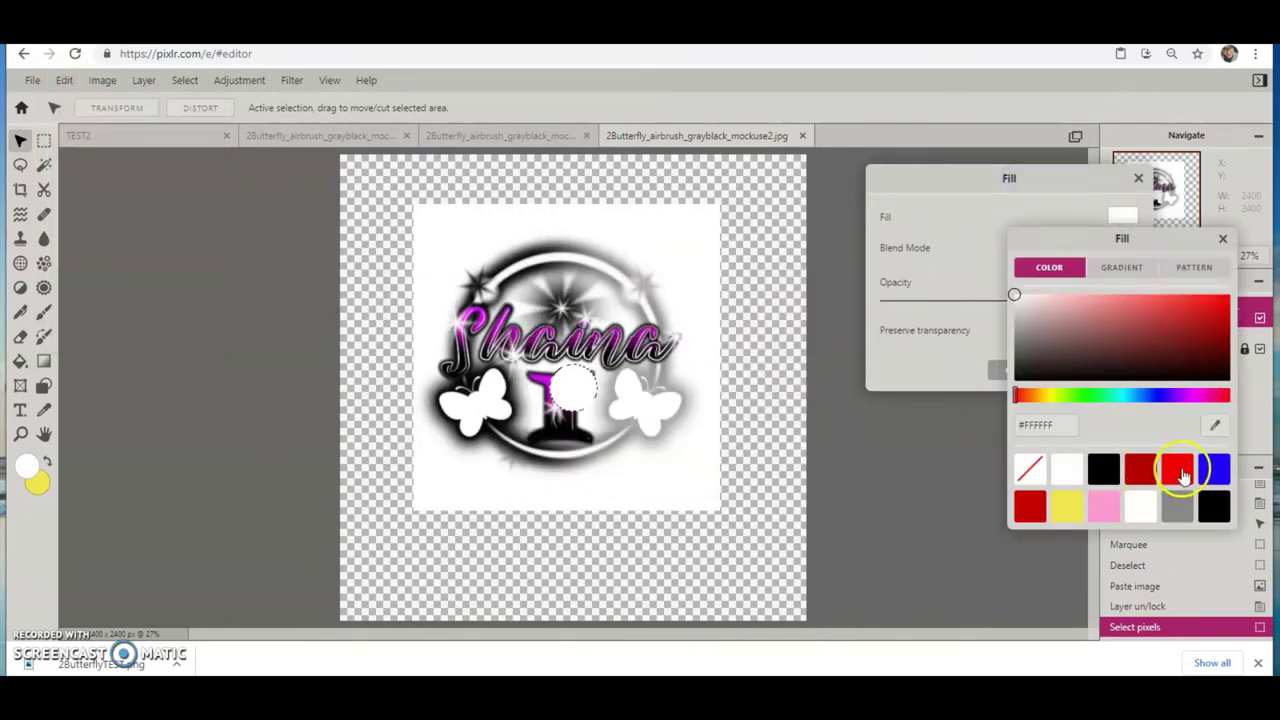
left_click(1177, 469)
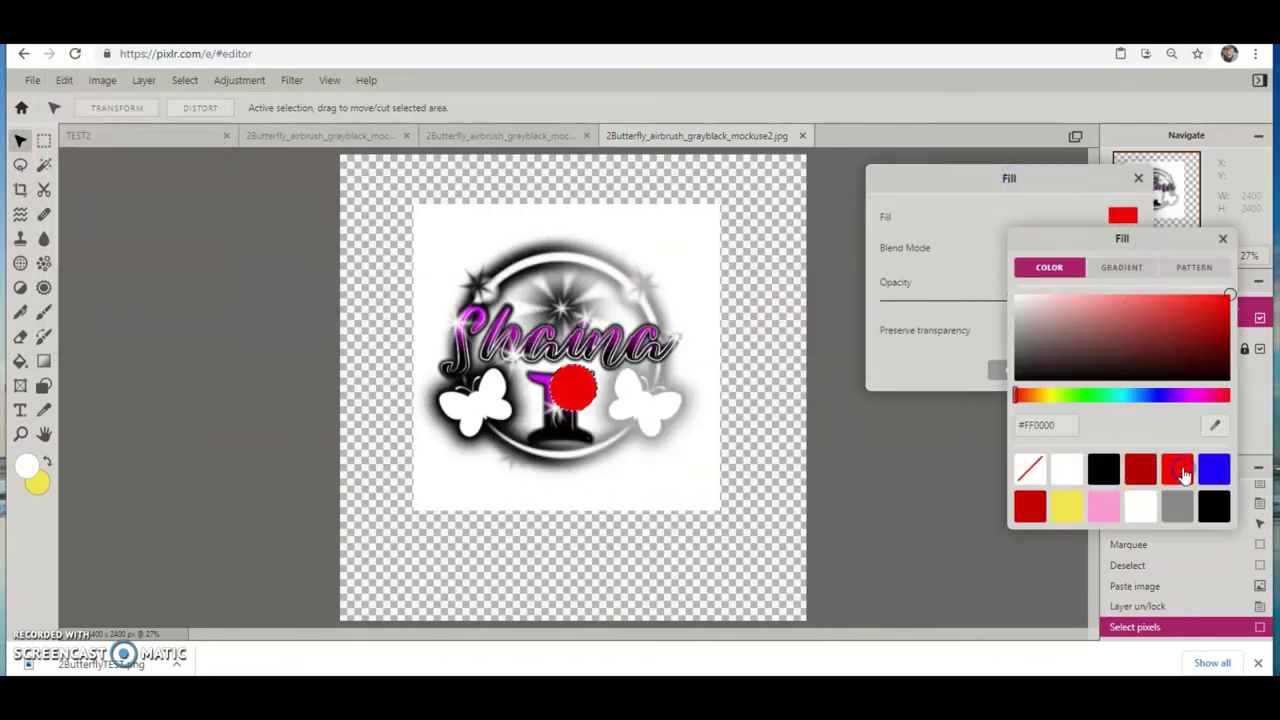
left_click(1222, 239)
left_click(1103, 371)
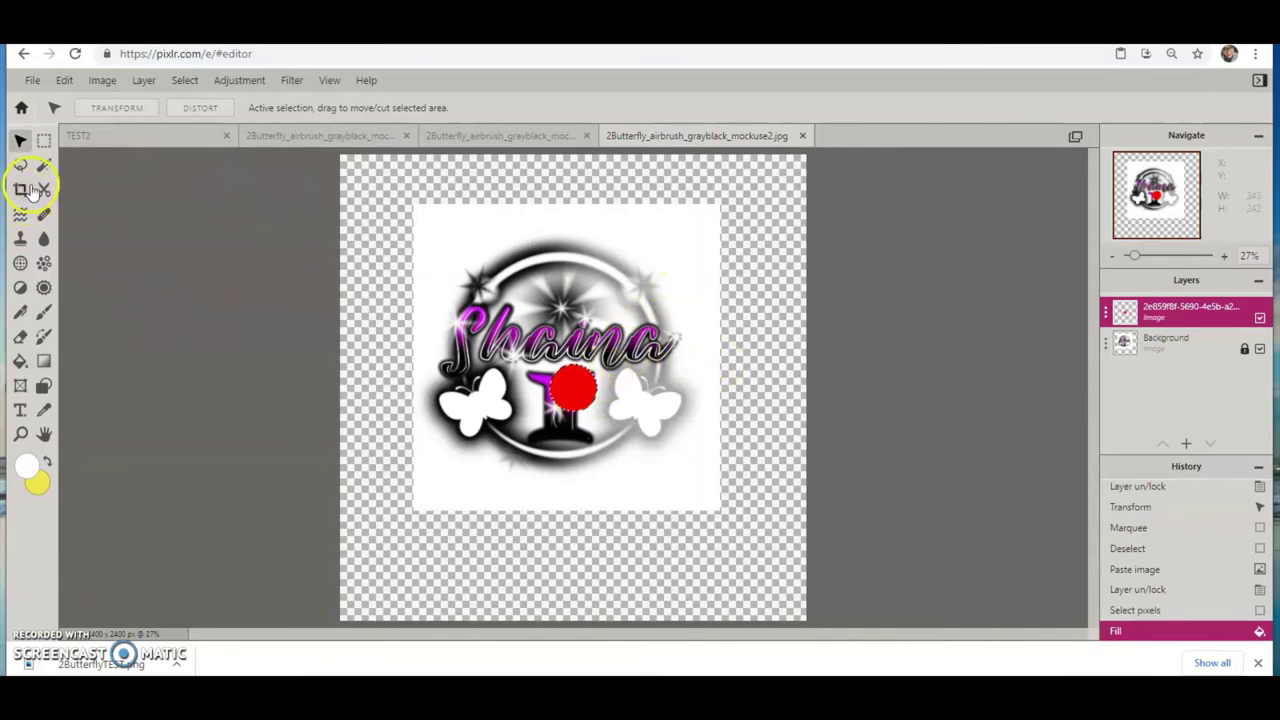
Deselect the circle's pixels and move the red circle beside the Gemini symbol, placing its layer at about X 159, Y 119.
left_click(20, 140)
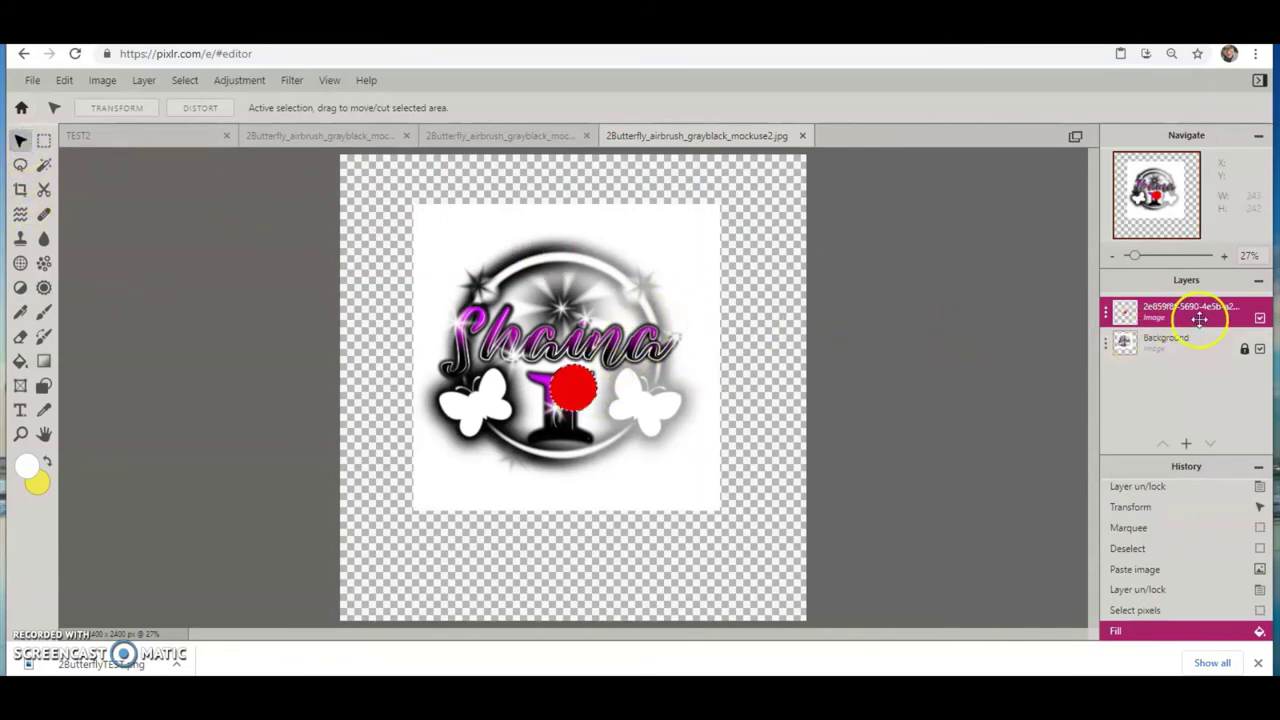
left_click(184, 80)
left_click(196, 146)
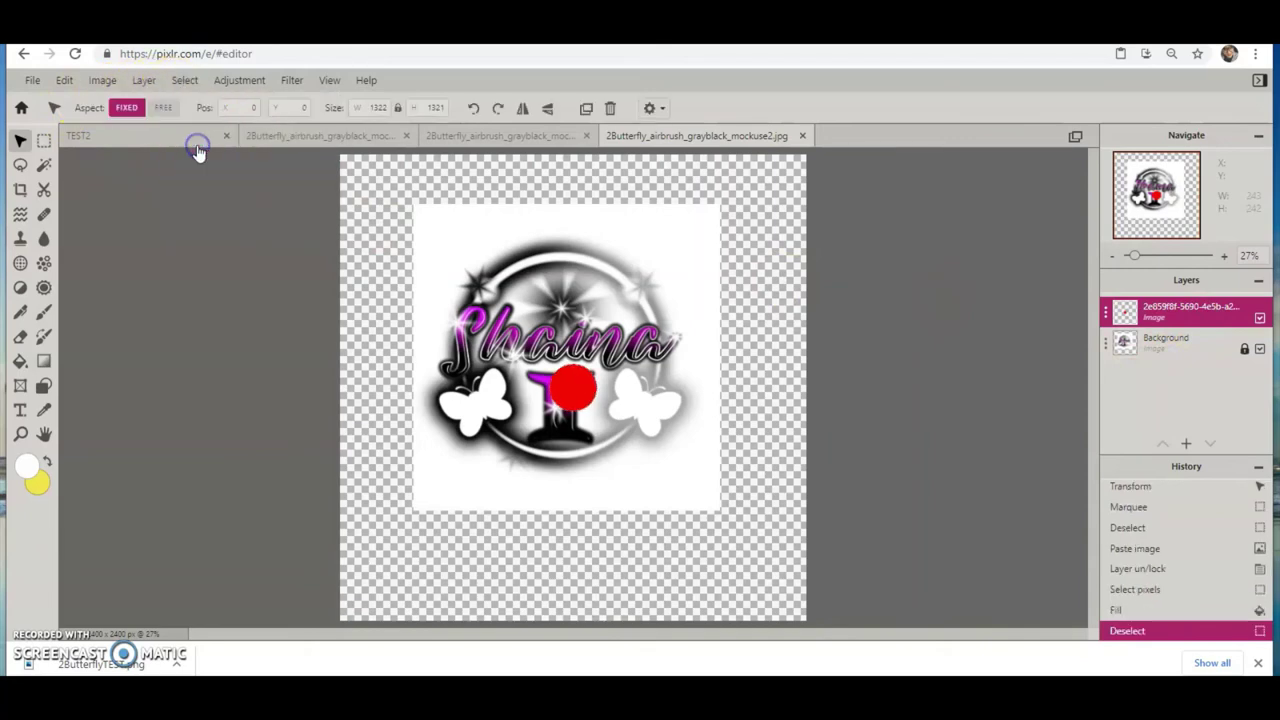
left_click(24, 144)
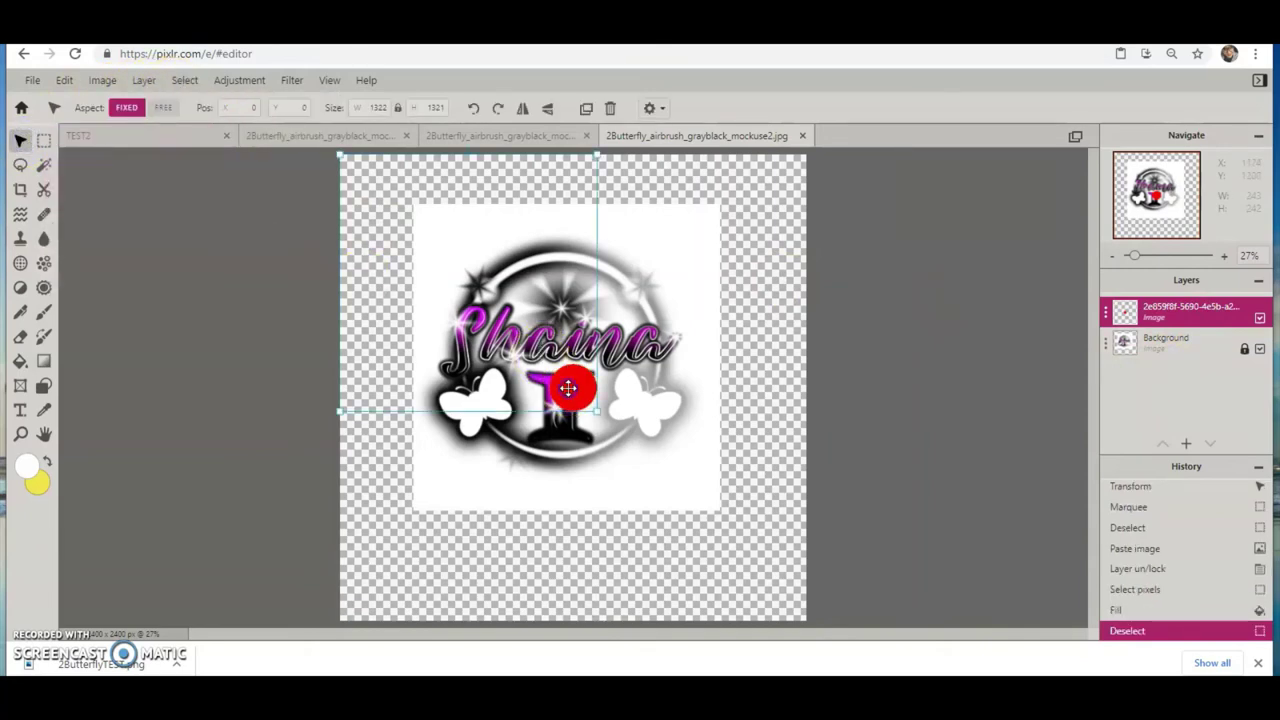
left_click_drag(576, 390, 604, 412)
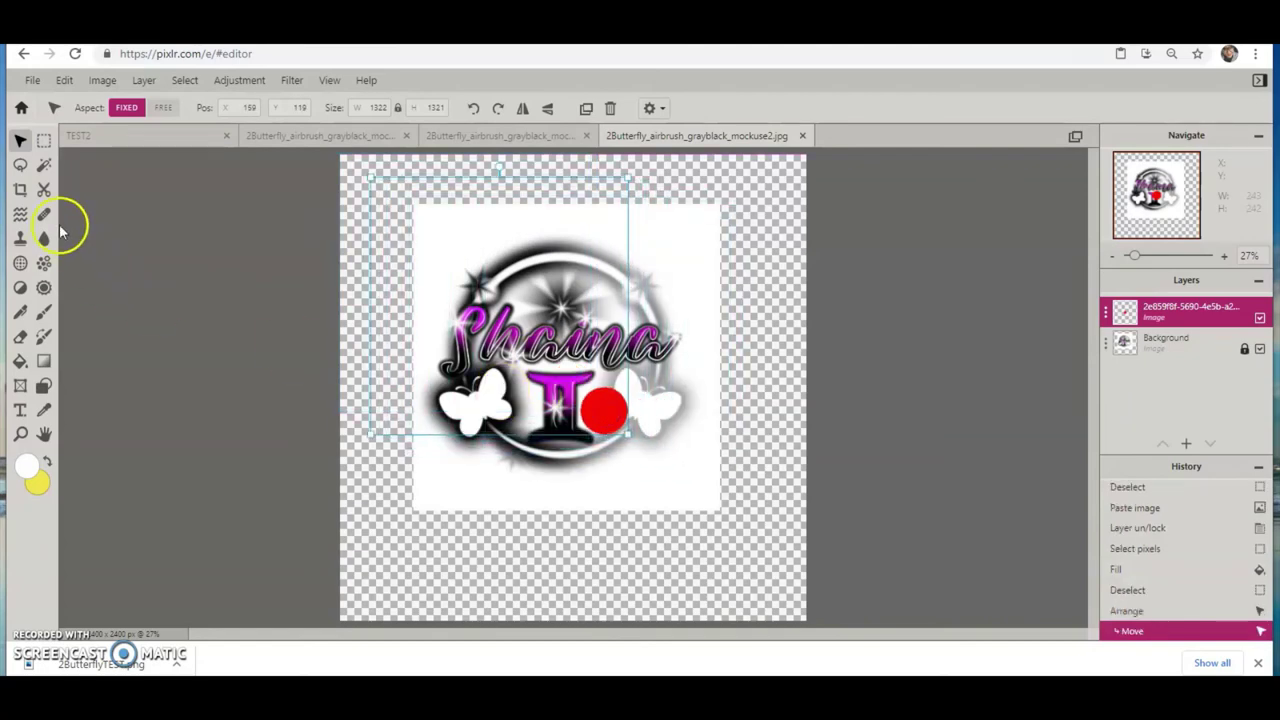
left_click(43, 140)
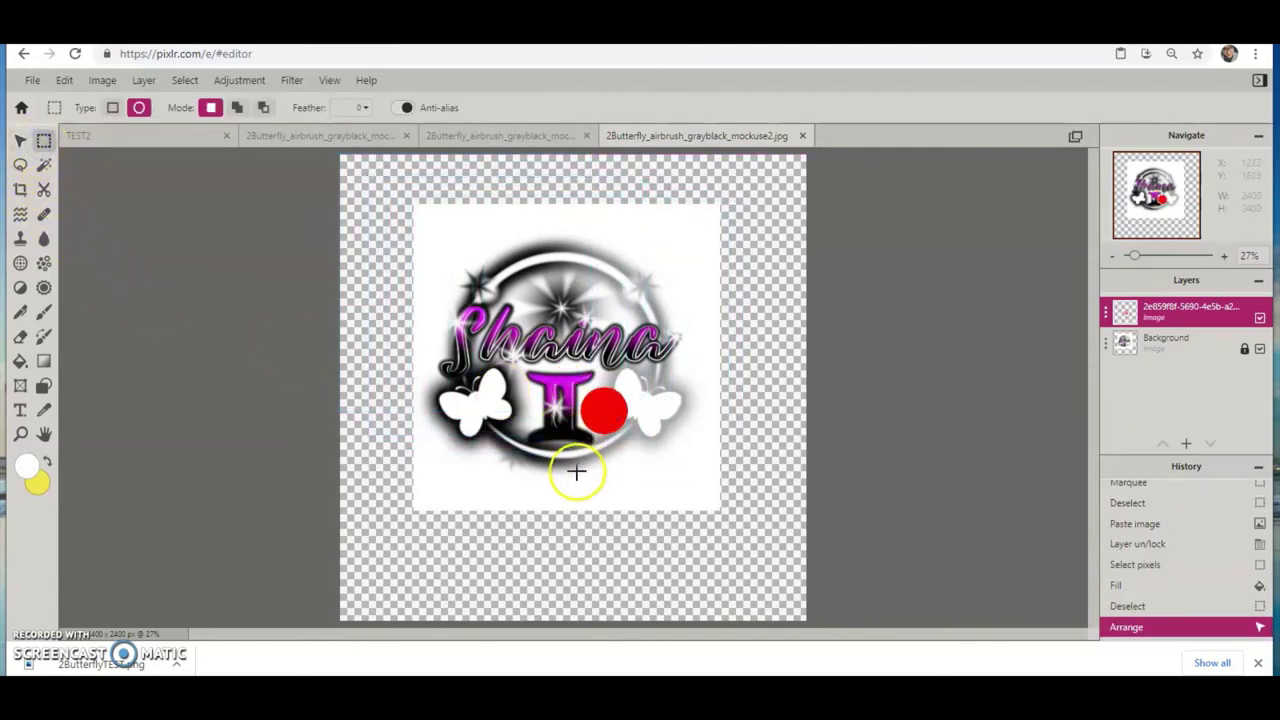
left_click_drag(560, 470, 648, 380)
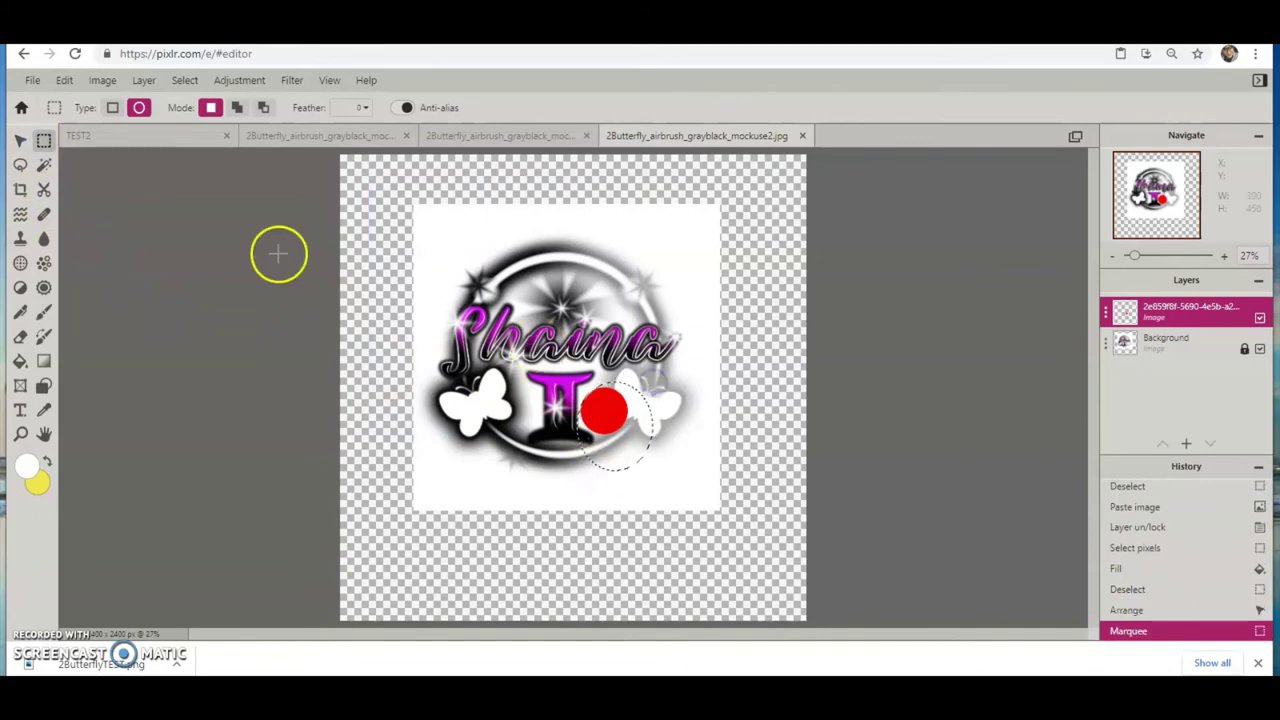
key("ctrl+z")
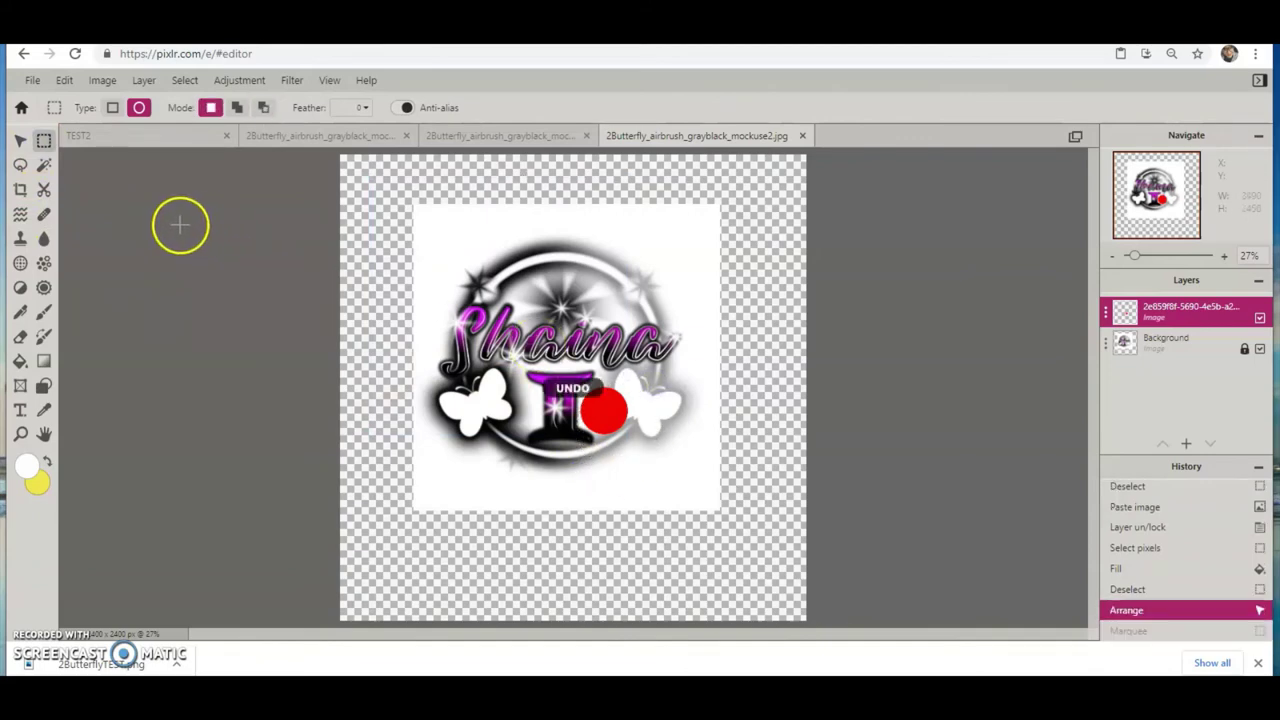
Cut the red circle using a rectangular selection of about 420 × 340 px and paste it as a new layer.
left_click(112, 107)
left_click_drag(567, 448, 651, 381)
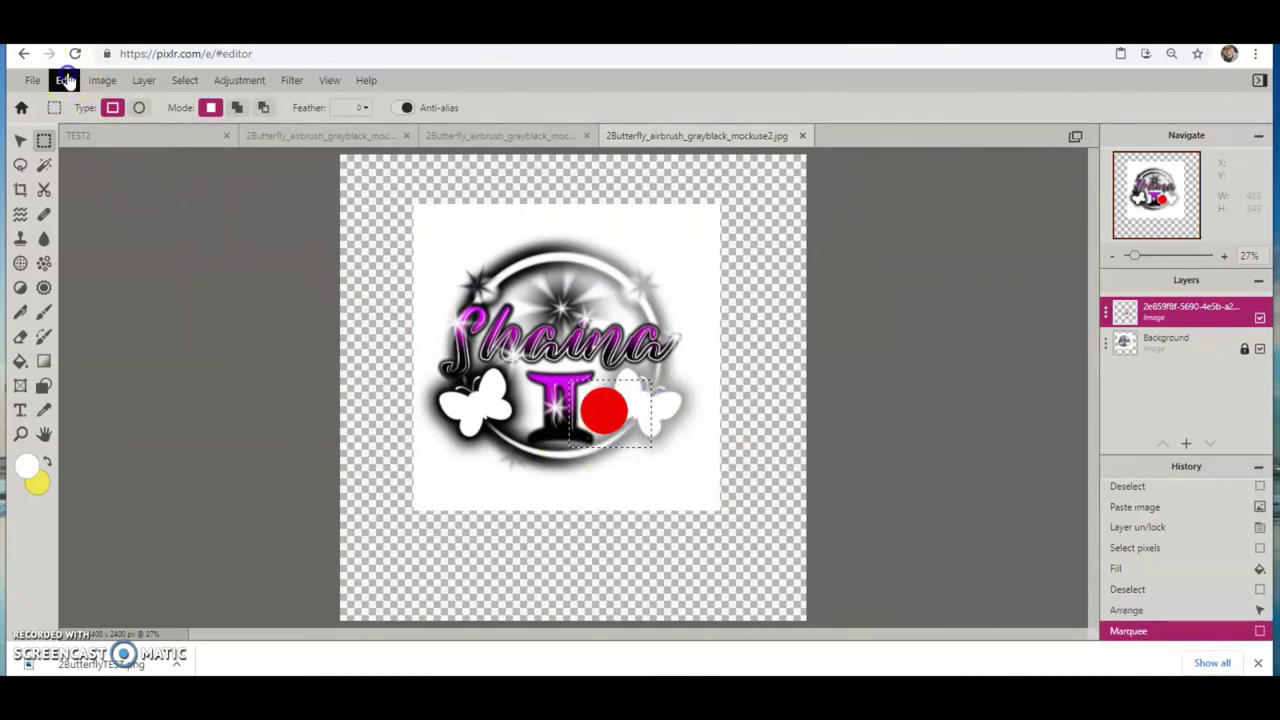
left_click(62, 80)
left_click(76, 150)
left_click(64, 80)
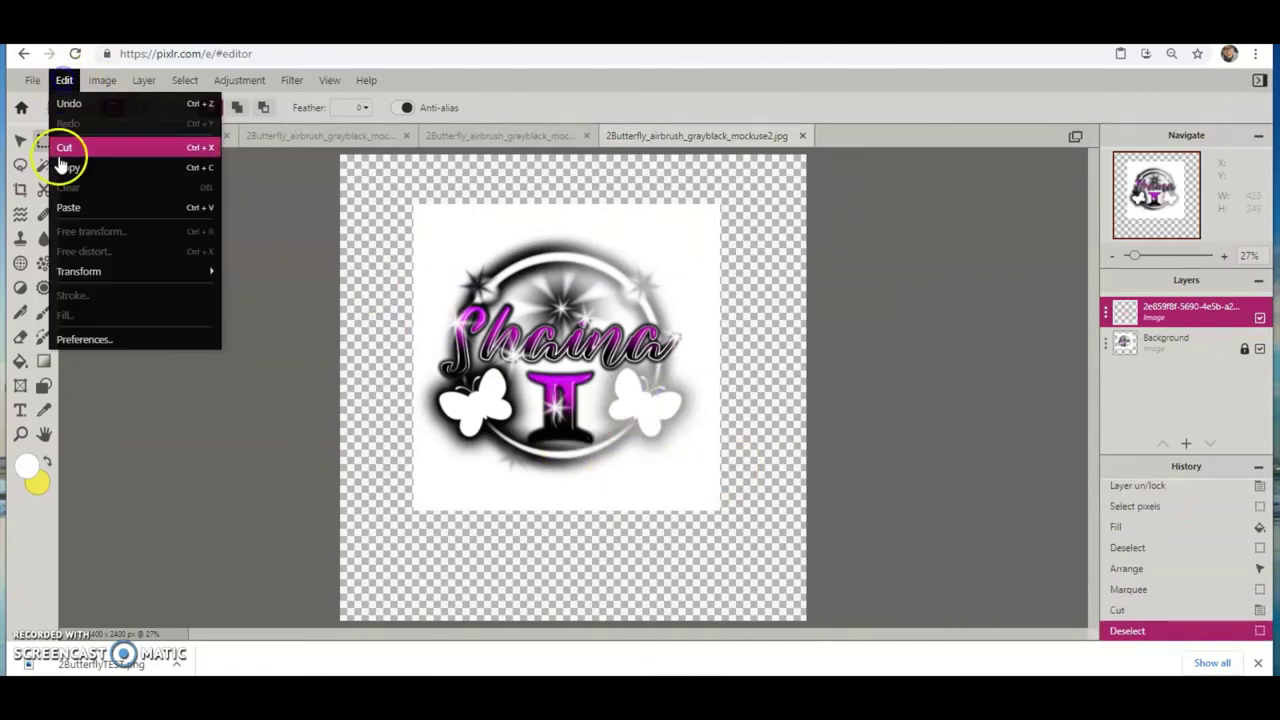
left_click(70, 207)
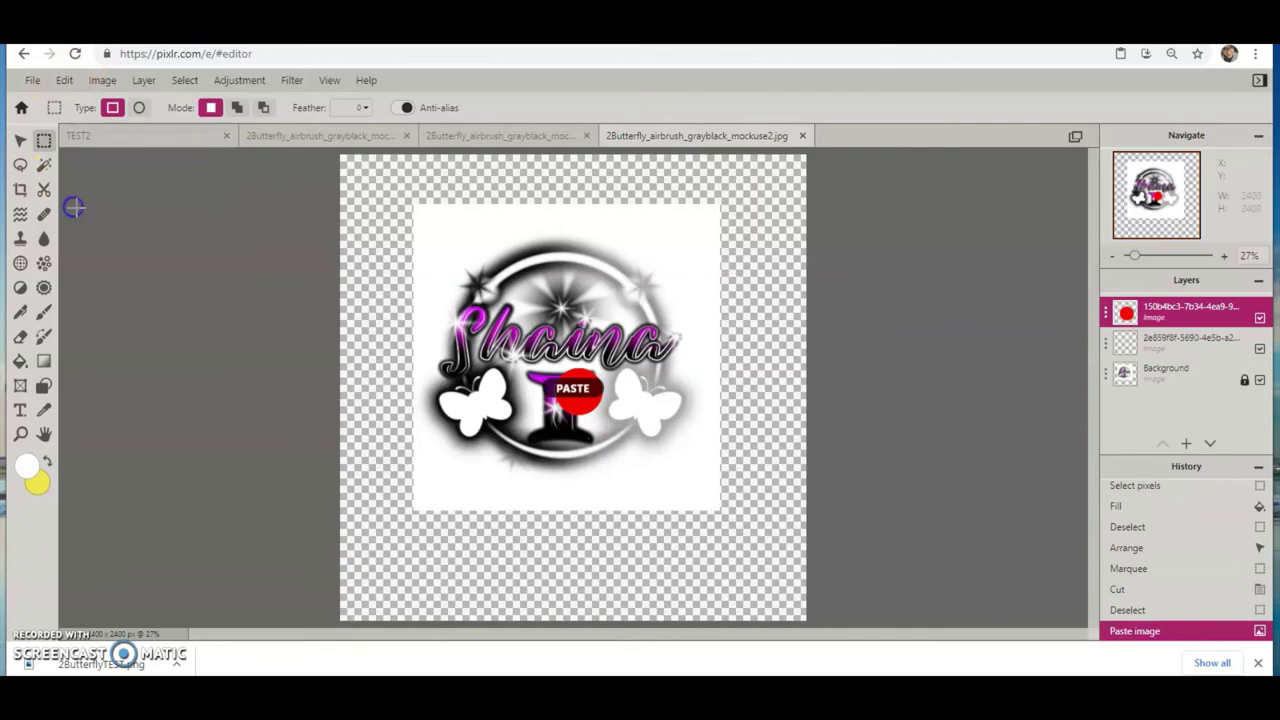
Enlarge the pasted red circle's layer to about 1115 × 1031 px and position it over the lettering.
left_click(17, 141)
left_click_drag(580, 403, 516, 297)
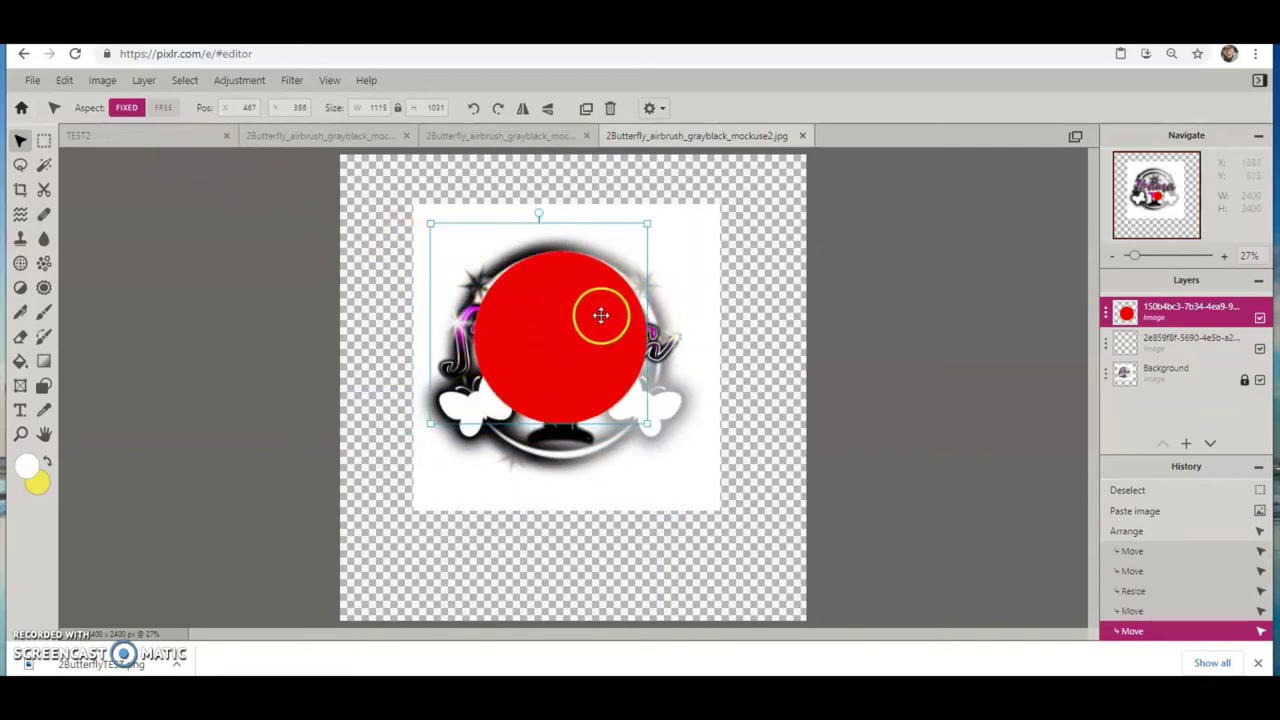
Cut the enlarged red circle using a rectangular selection of about 920 × 953 px and paste it as a new layer.
left_click(45, 142)
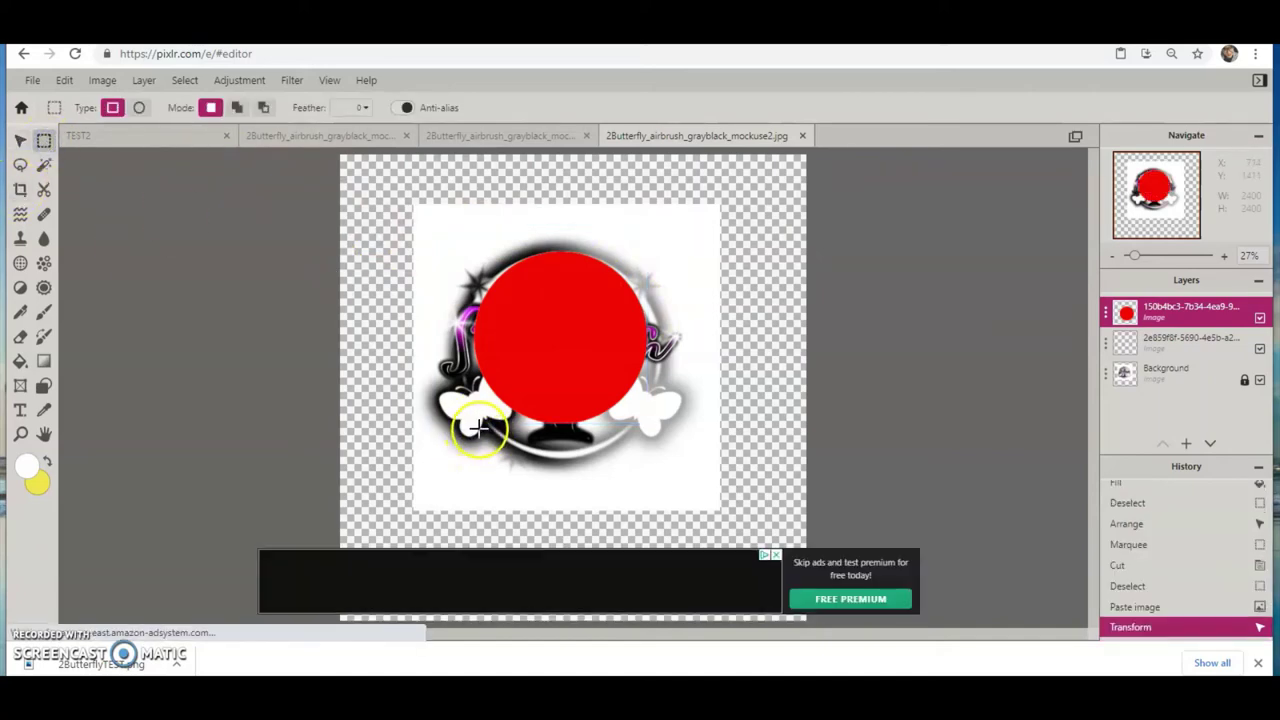
left_click_drag(480, 428, 677, 260)
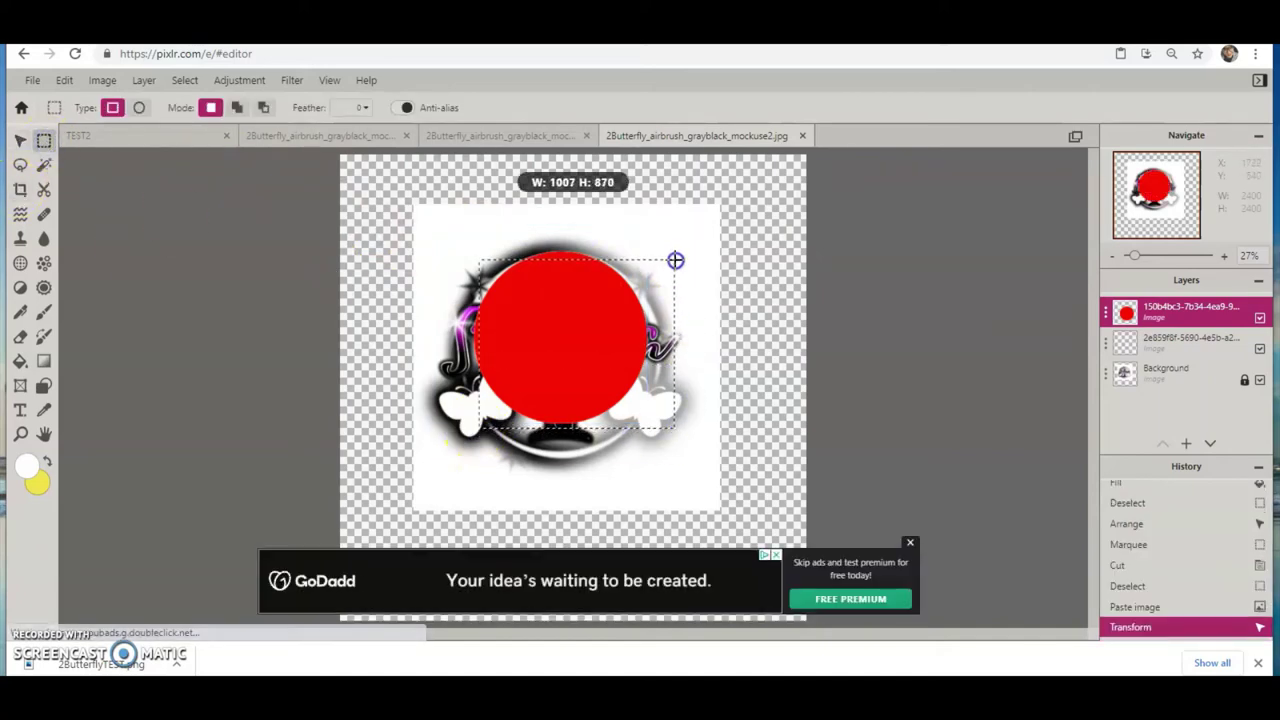
left_click_drag(472, 243, 650, 428)
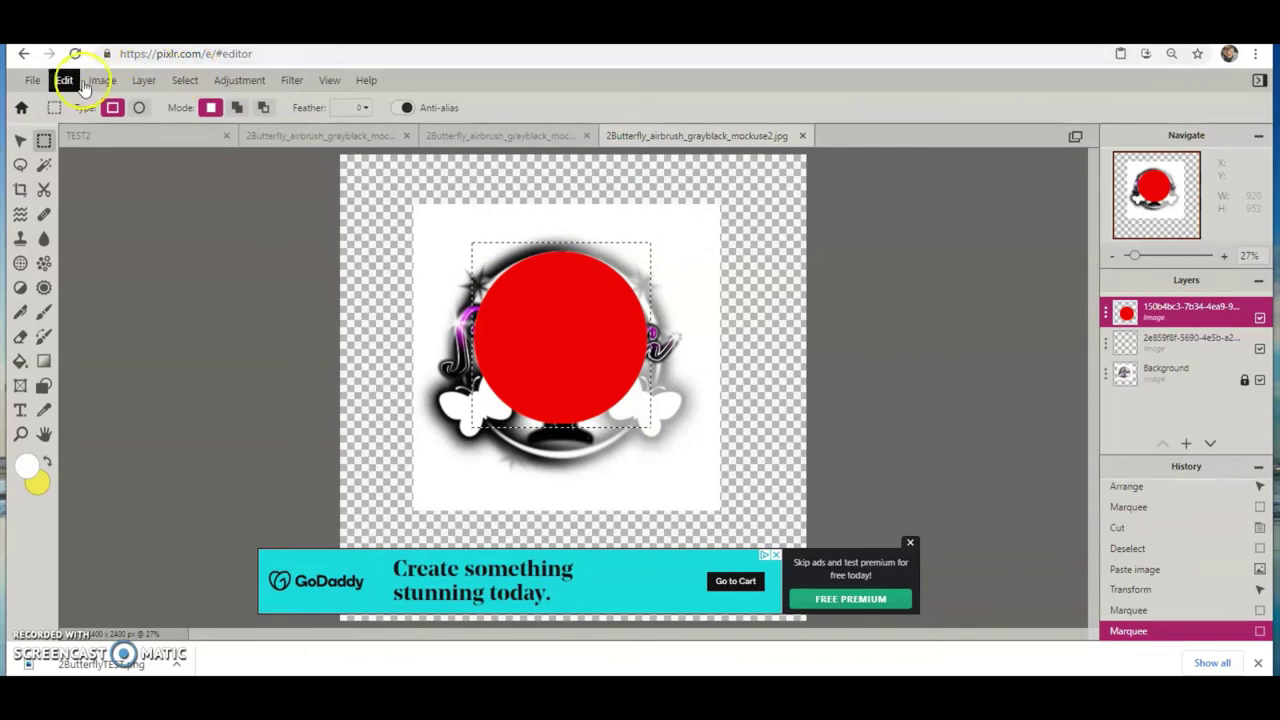
left_click(64, 82)
left_click(66, 147)
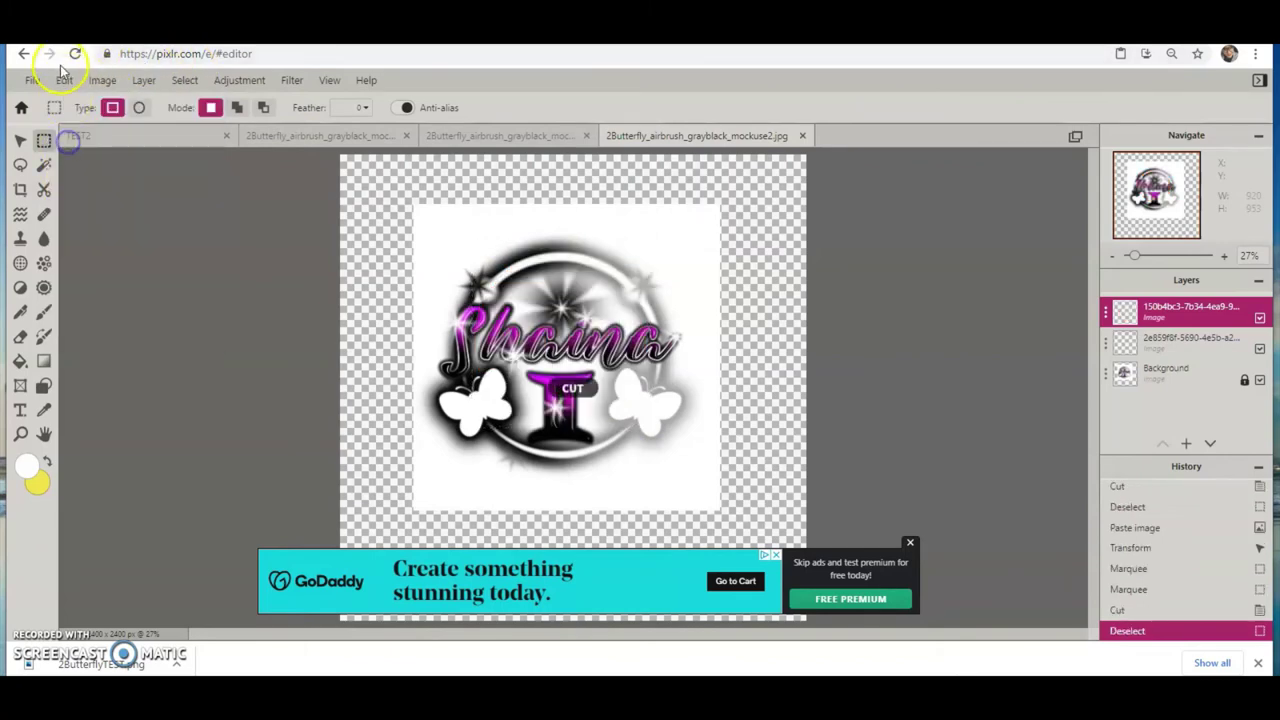
left_click(64, 80)
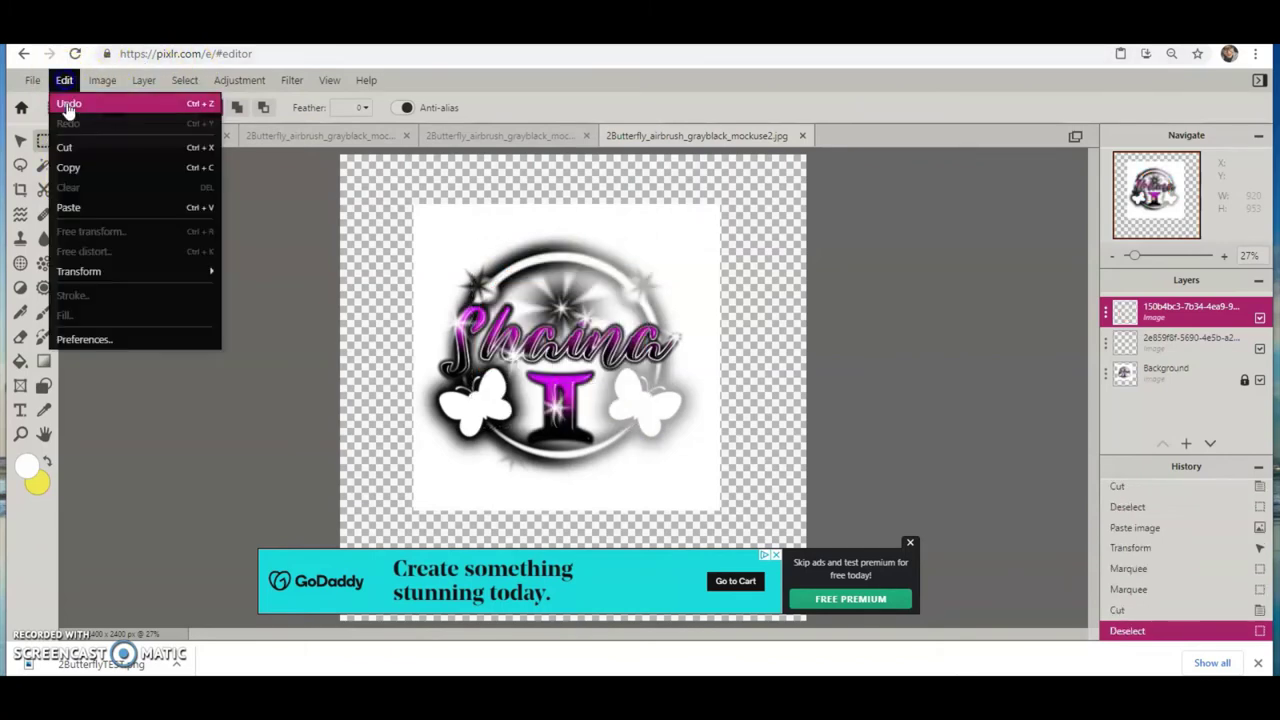
left_click(90, 208)
Delete the two empty layers between the pasted red circle and the Background.
left_click(1203, 340)
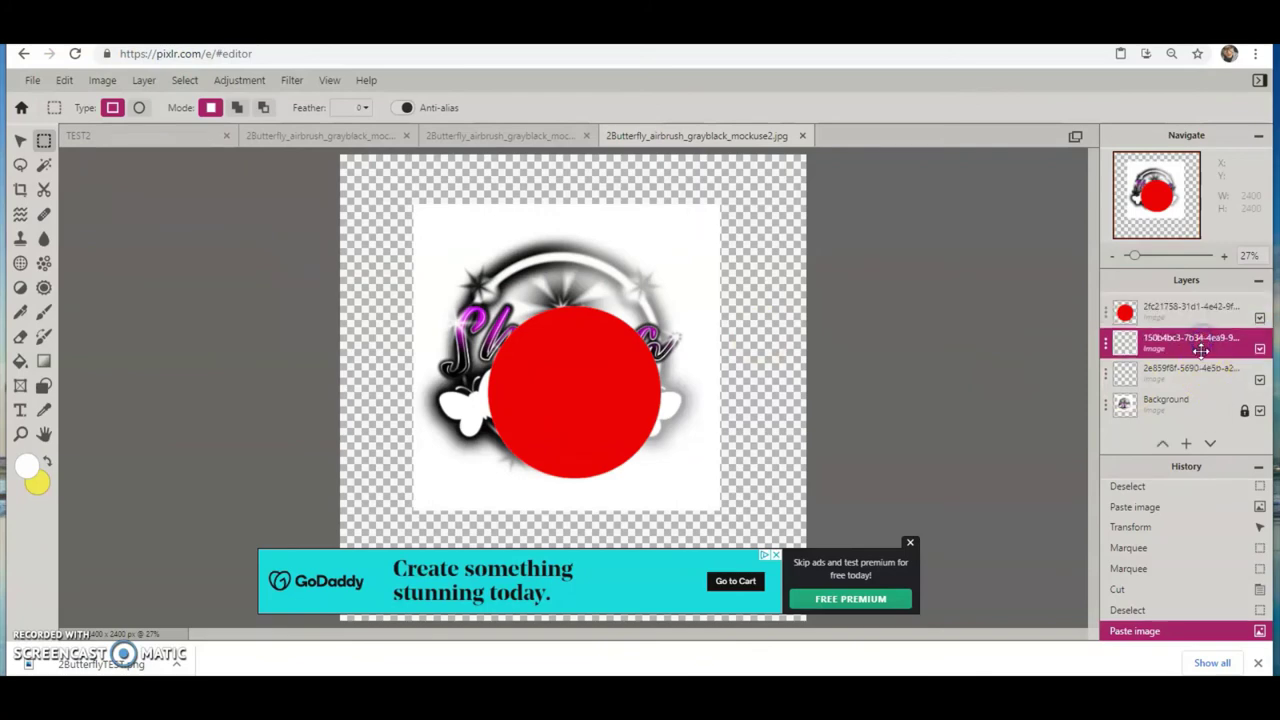
key("Delete")
key("Delete")
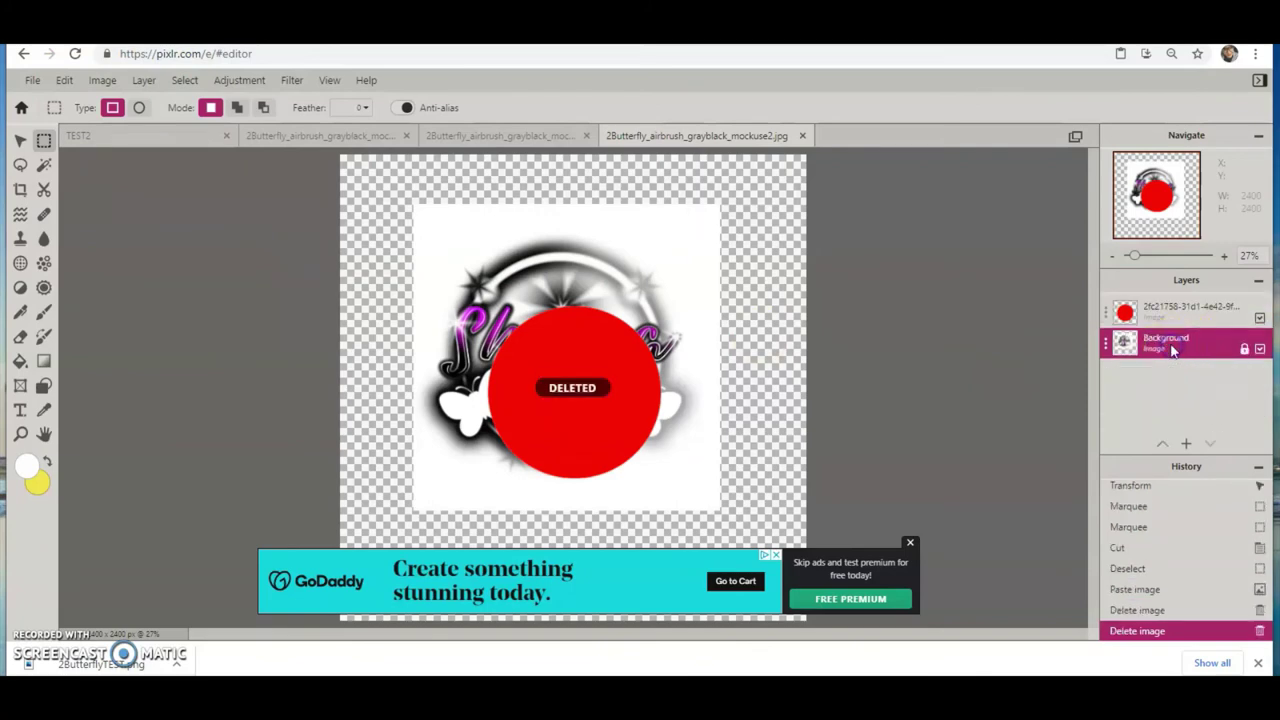
Enlarge the red circle to about 1561 × 1614 px and place it over the whole design at about X 385, Y 195.
left_click(18, 140)
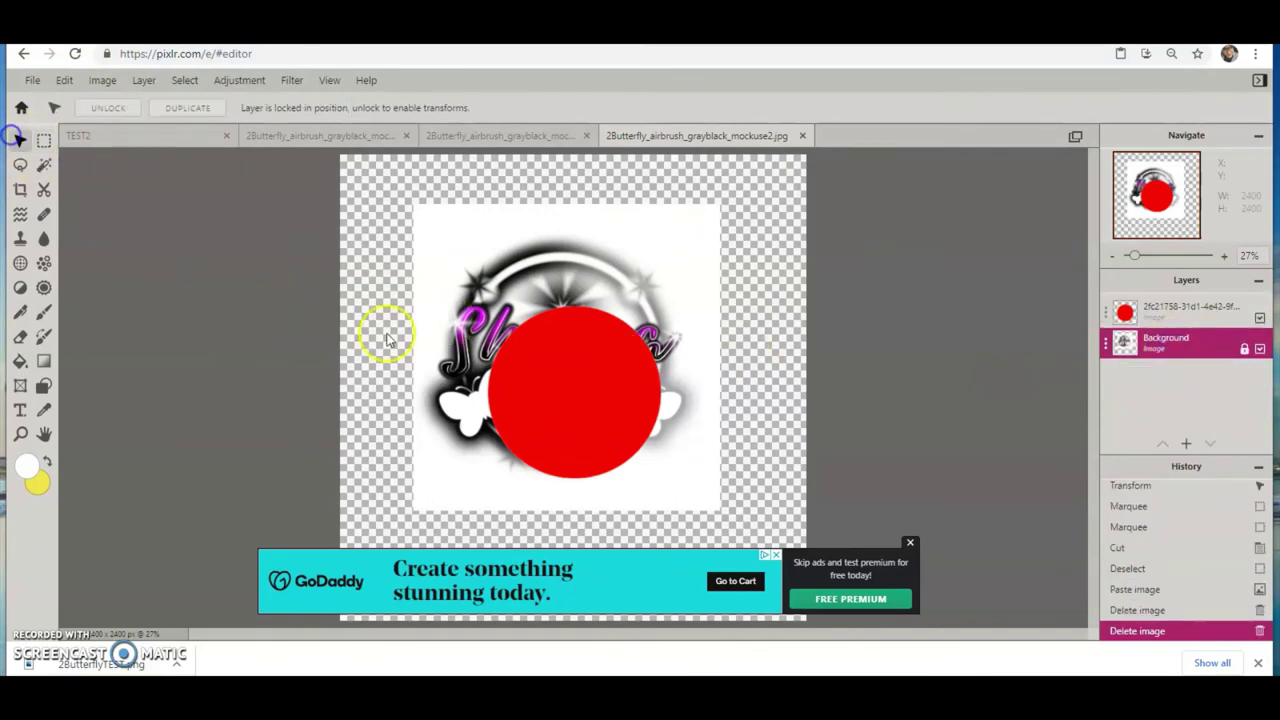
left_click_drag(625, 410, 563, 334)
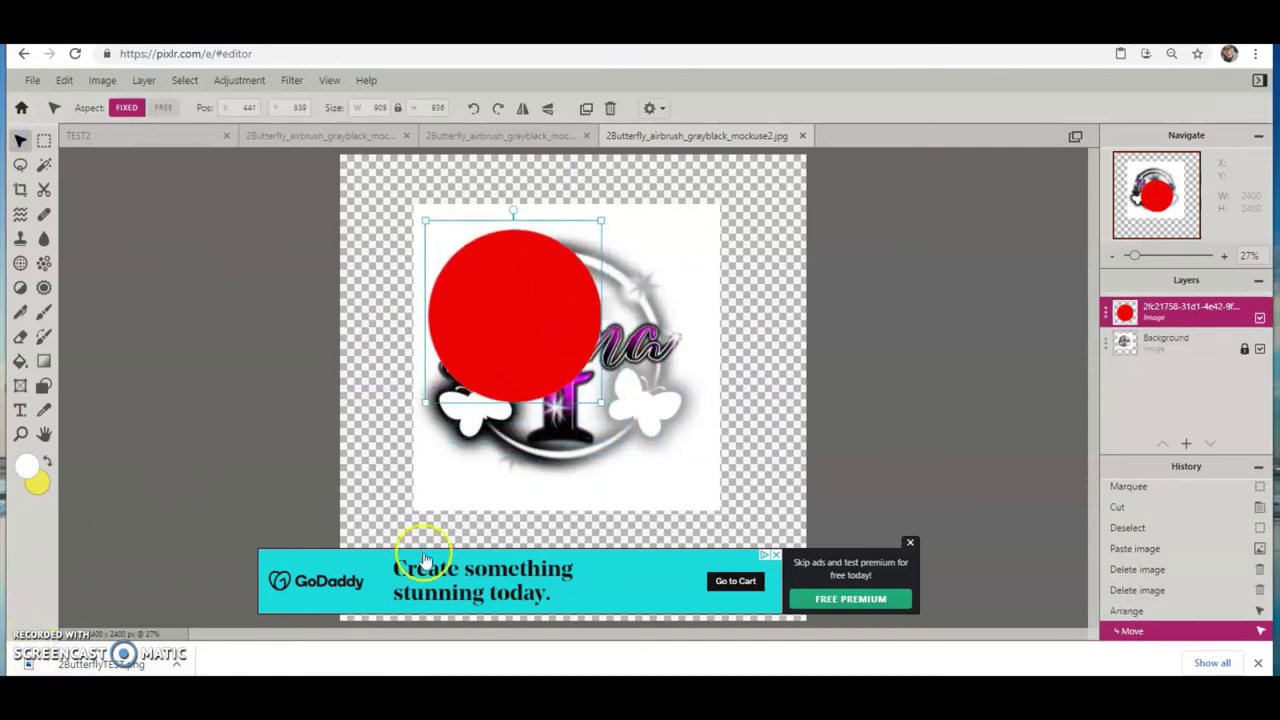
left_click_drag(601, 403, 711, 509)
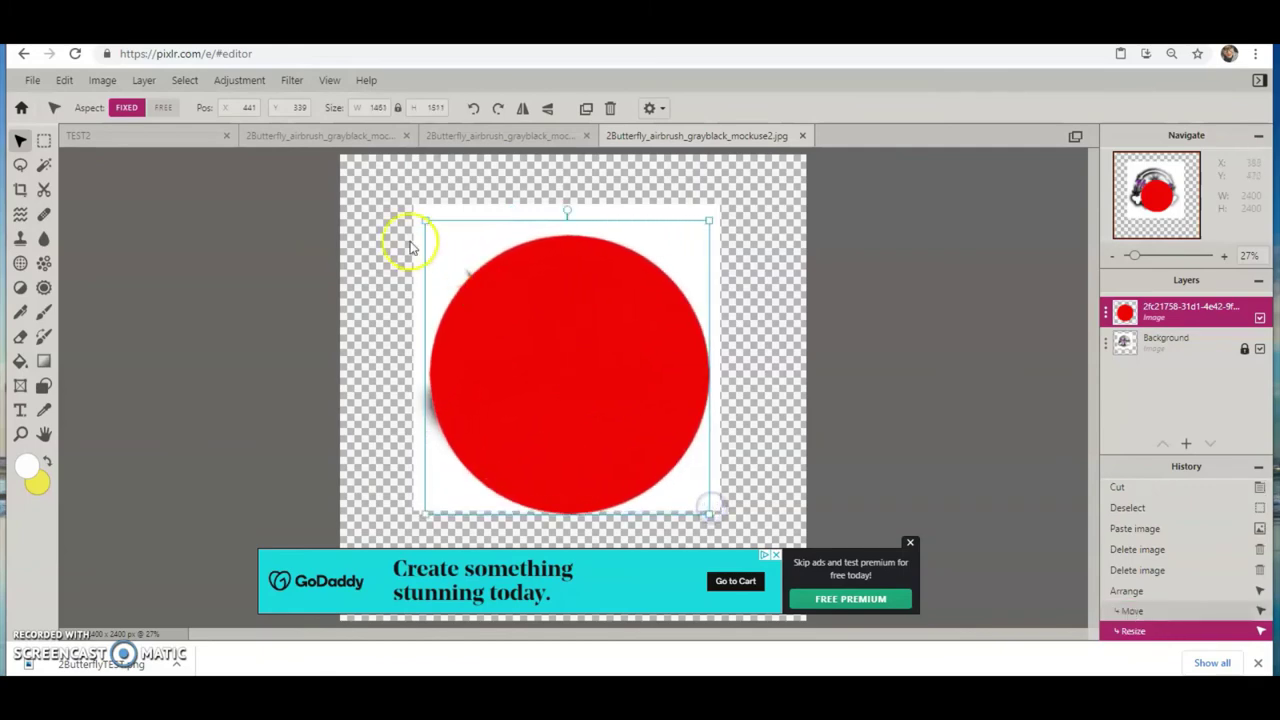
left_click_drag(418, 217, 405, 196)
left_click(520, 303)
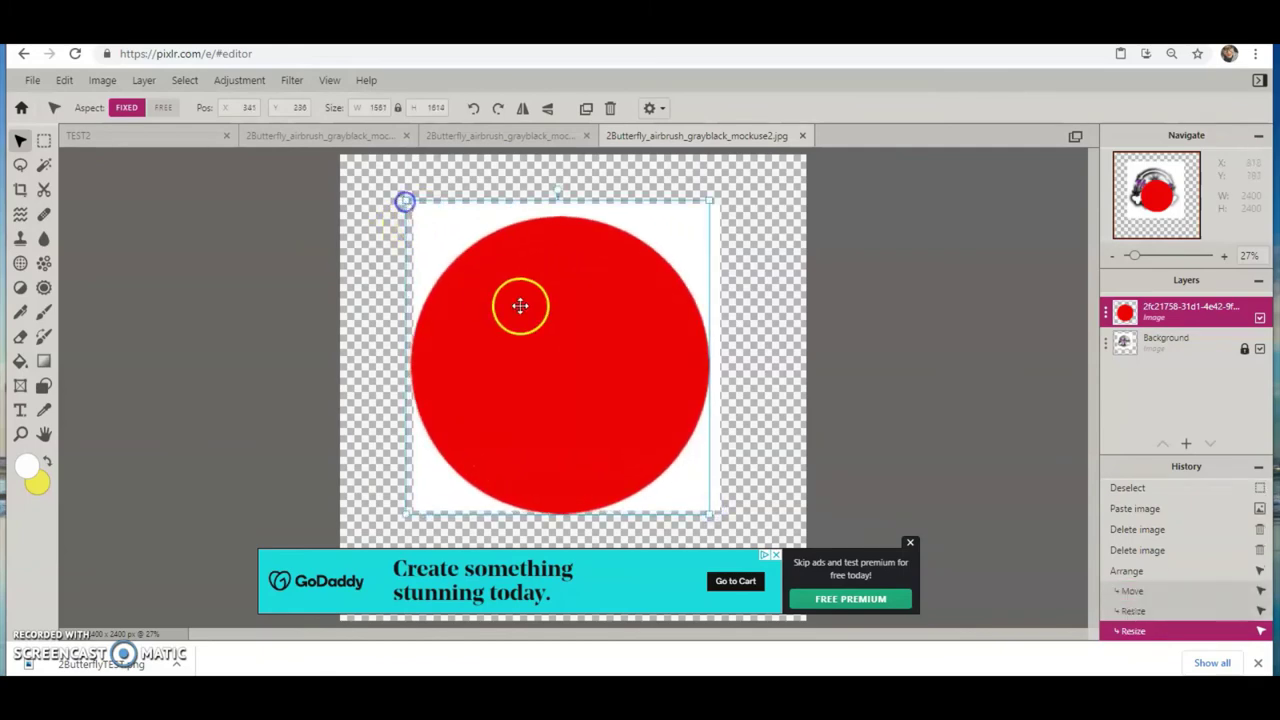
left_click_drag(578, 343, 581, 339)
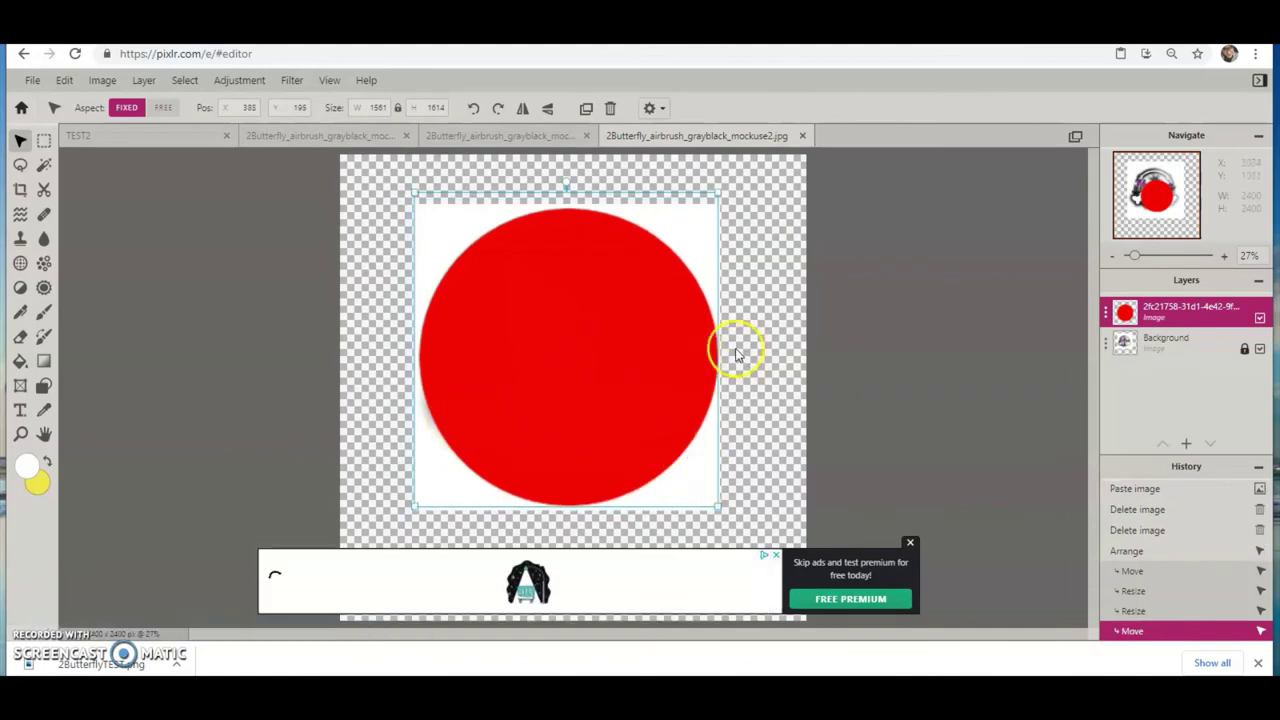
Hide the red circle's layer and make a rectangular selection of about 2363 × 1983 px around the design.
left_click(1258, 318)
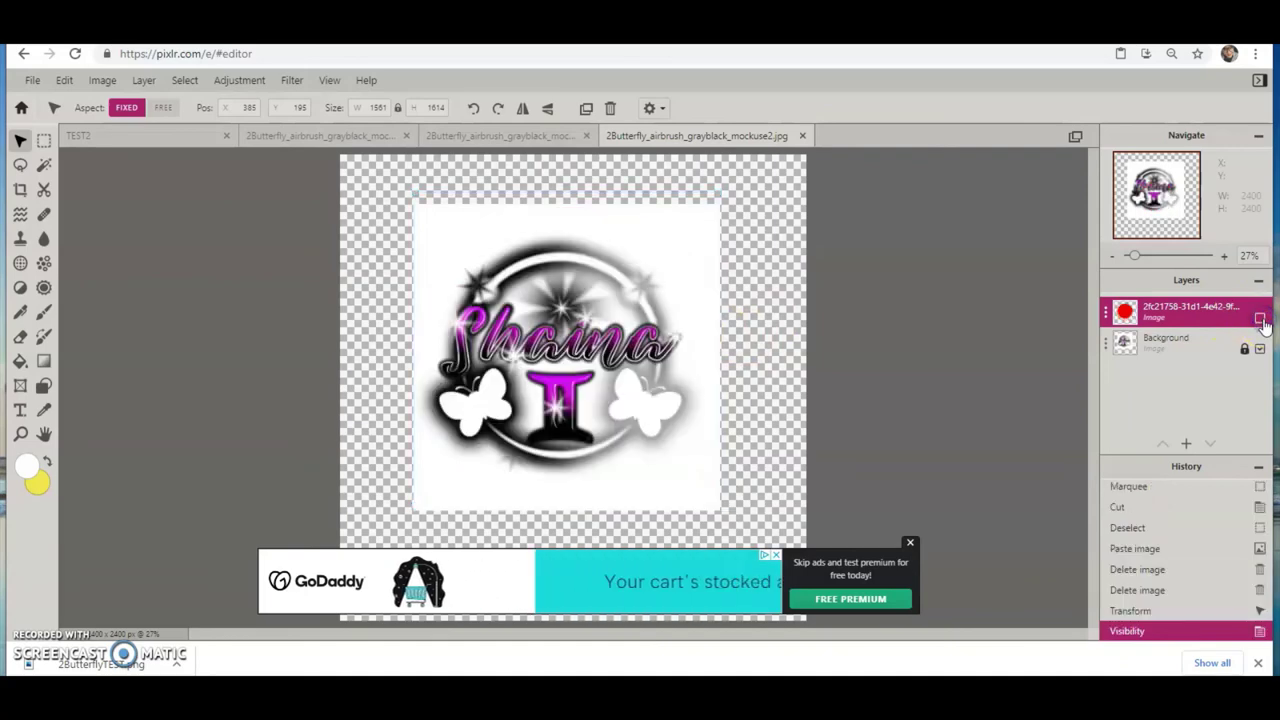
left_click(44, 142)
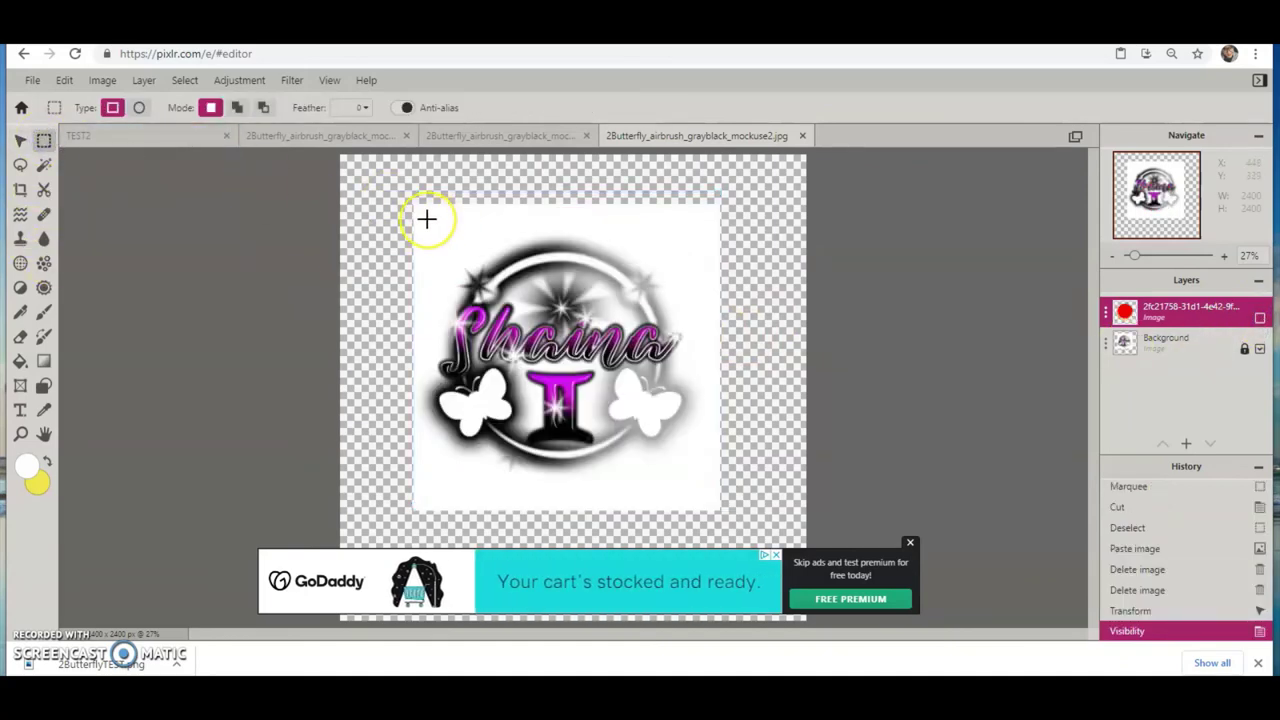
left_click_drag(347, 157, 909, 543)
left_click(910, 543)
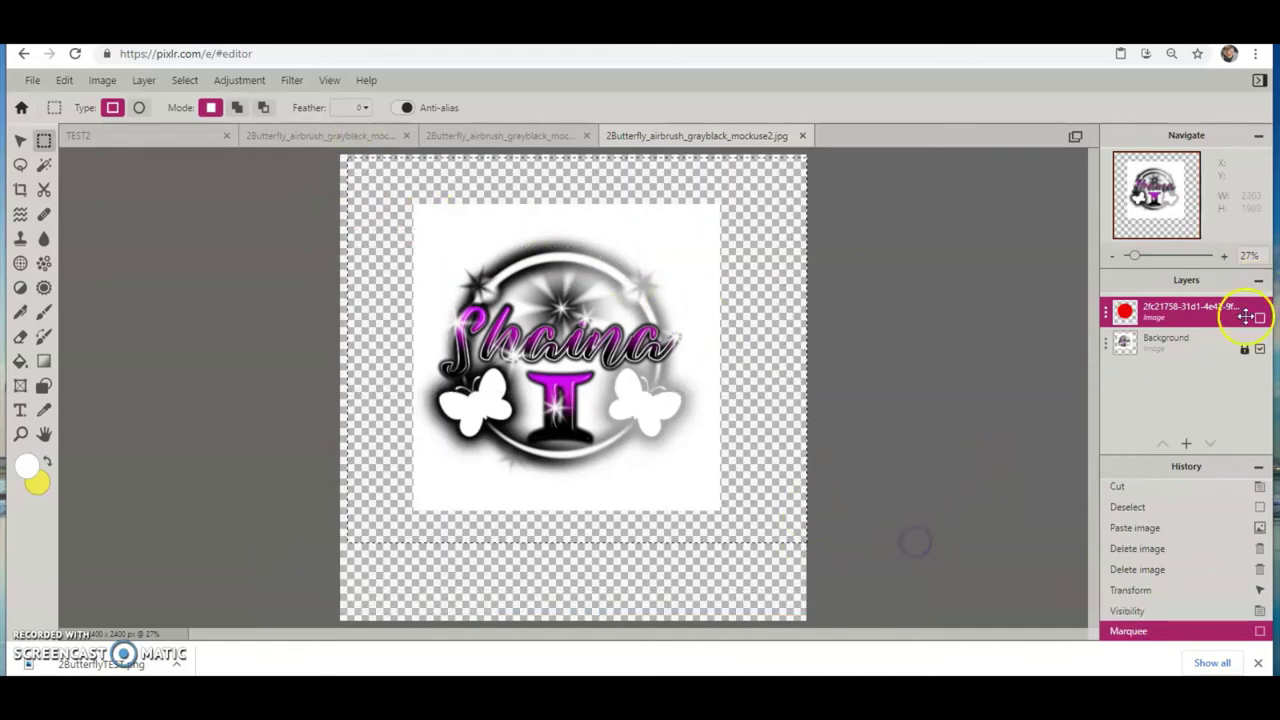
Add an empty layer and paint the selected area solid white with a 500 px hard round brush.
left_click(1189, 443)
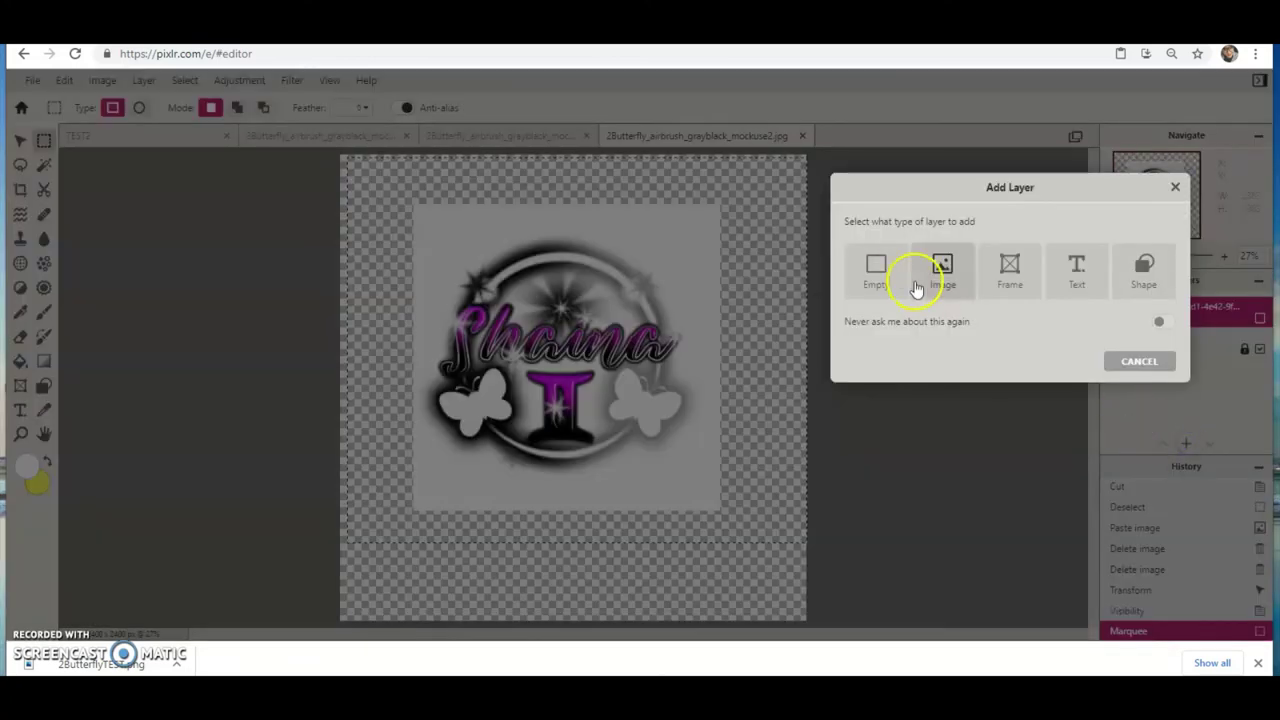
left_click(879, 265)
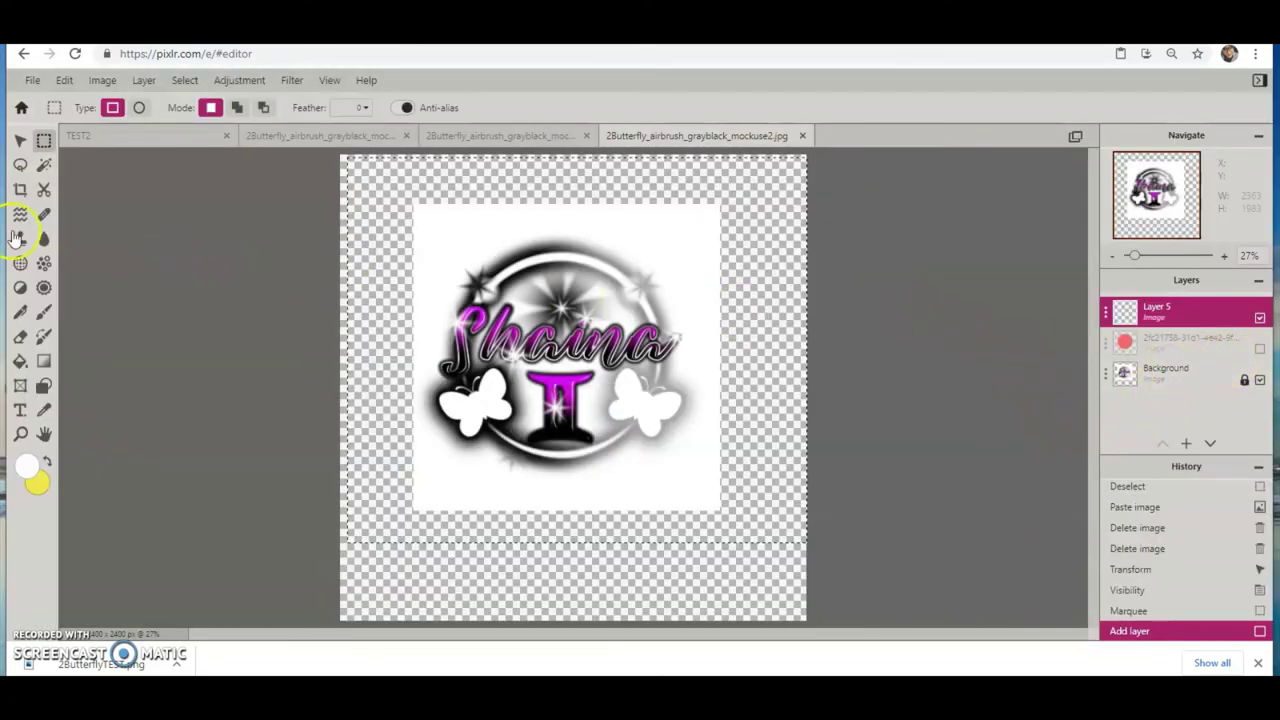
left_click(42, 316)
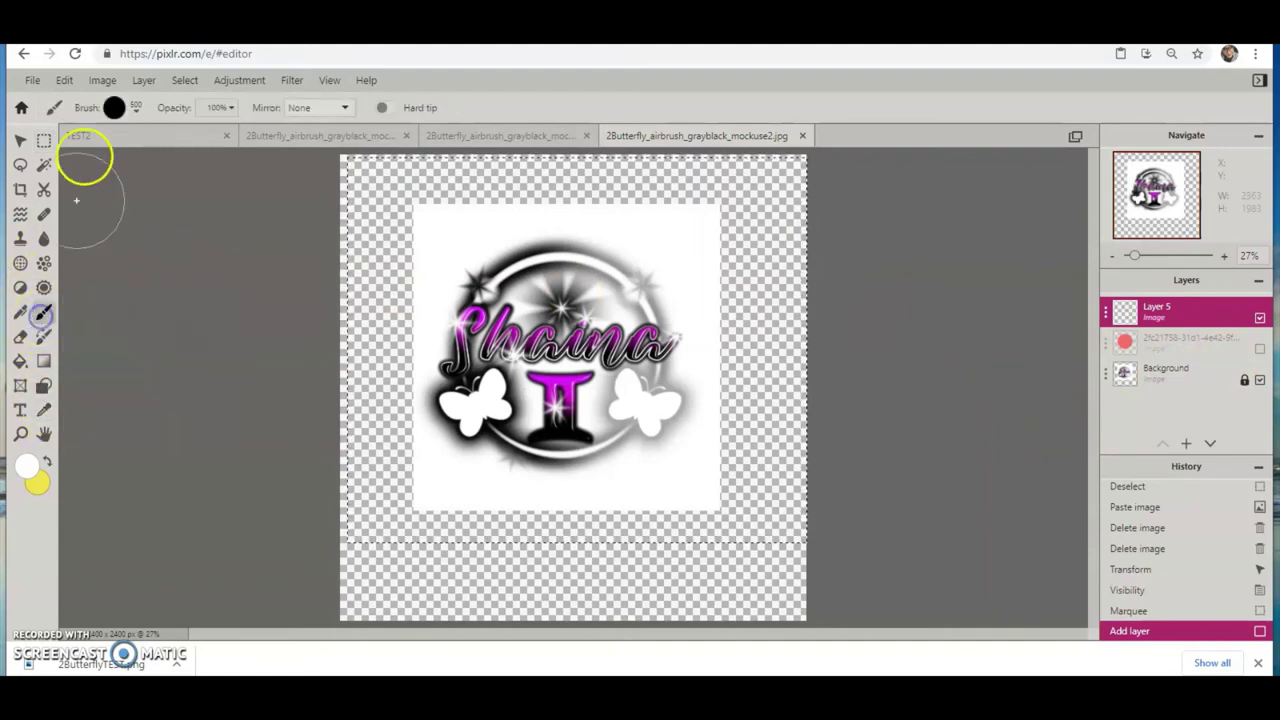
left_click(137, 110)
mouse_move(206, 160)
left_mouse_down()
mouse_move(240, 155)
mouse_move(286, 228)
left_mouse_up()
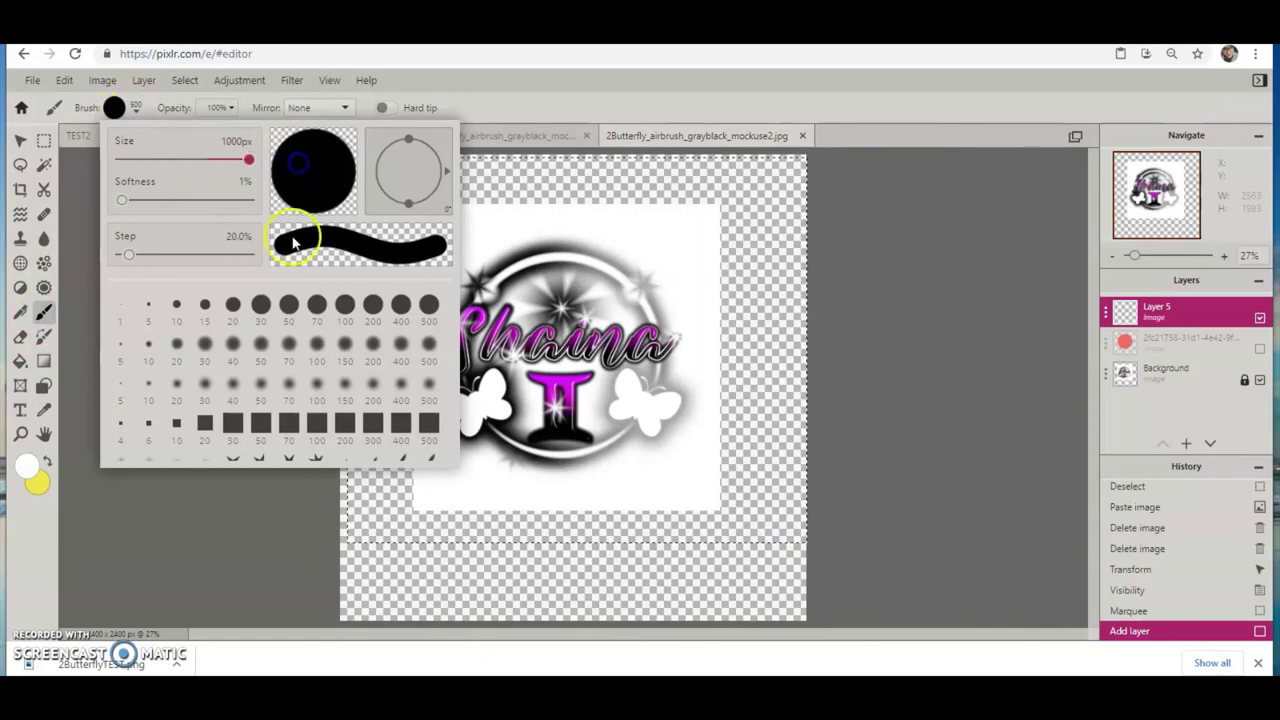
left_click(426, 308)
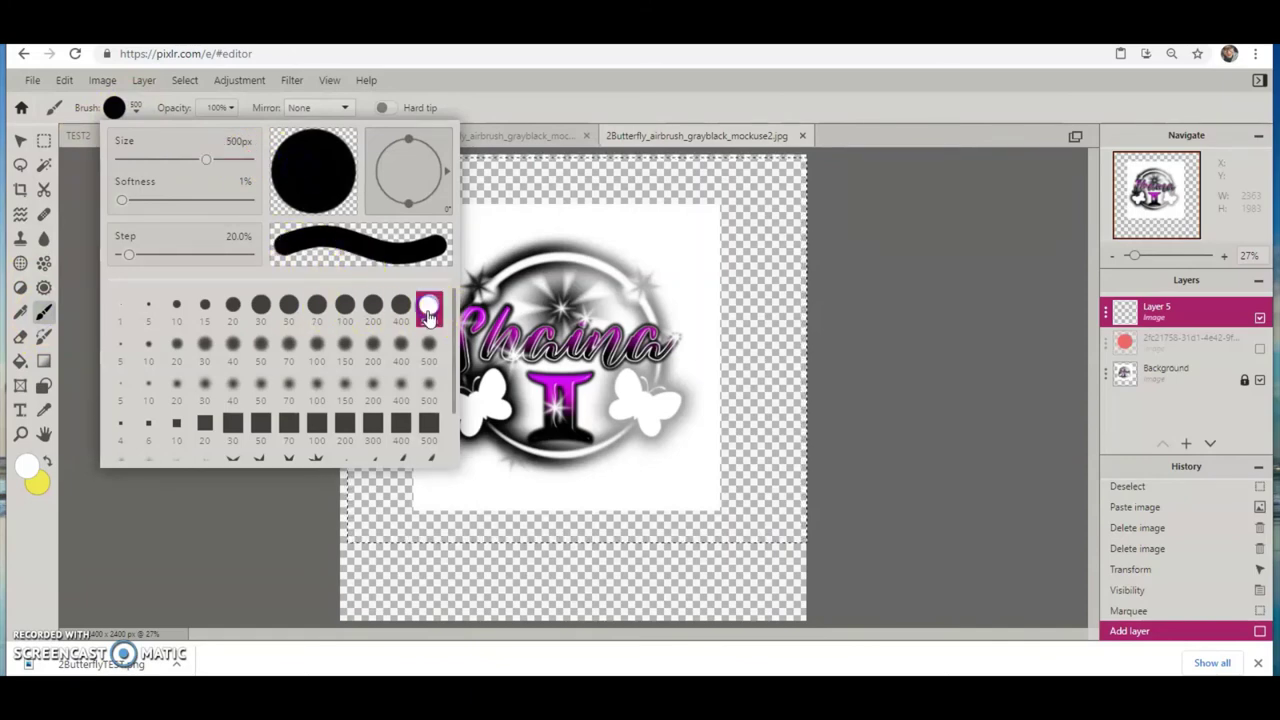
left_click(650, 193)
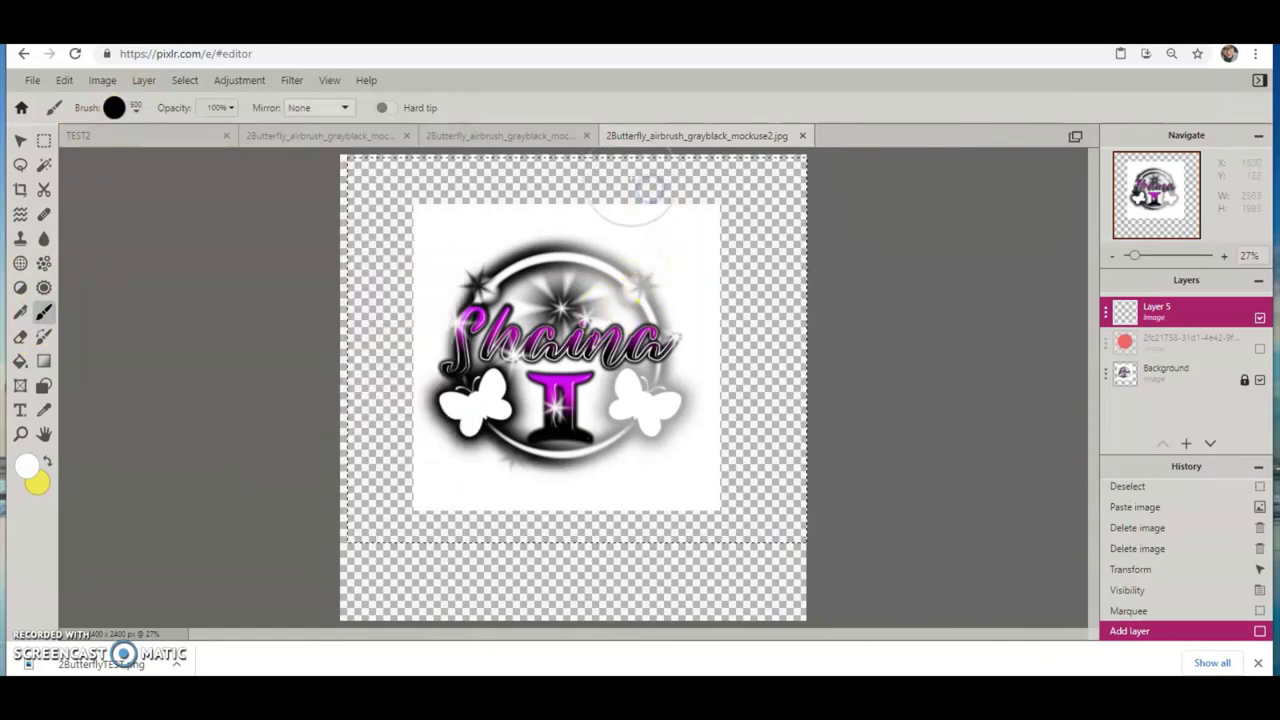
mouse_move(391, 208)
left_mouse_down()
mouse_move(622, 194)
mouse_move(892, 201)
left_mouse_up()
mouse_move(650, 202)
left_mouse_down()
mouse_move(222, 212)
mouse_move(917, 256)
mouse_move(243, 272)
mouse_move(936, 302)
mouse_move(368, 326)
mouse_move(248, 350)
mouse_move(968, 371)
mouse_move(536, 383)
mouse_move(400, 401)
mouse_move(327, 419)
mouse_move(930, 424)
mouse_move(211, 512)
mouse_move(1003, 515)
mouse_move(180, 521)
mouse_move(848, 419)
mouse_move(364, 394)
mouse_move(538, 311)
mouse_move(714, 254)
mouse_move(498, 228)
mouse_move(414, 197)
left_mouse_up()
Unlock the Background layer and move it above the white-painted layer in the layer order.
left_click_drag(1204, 314, 1200, 400)
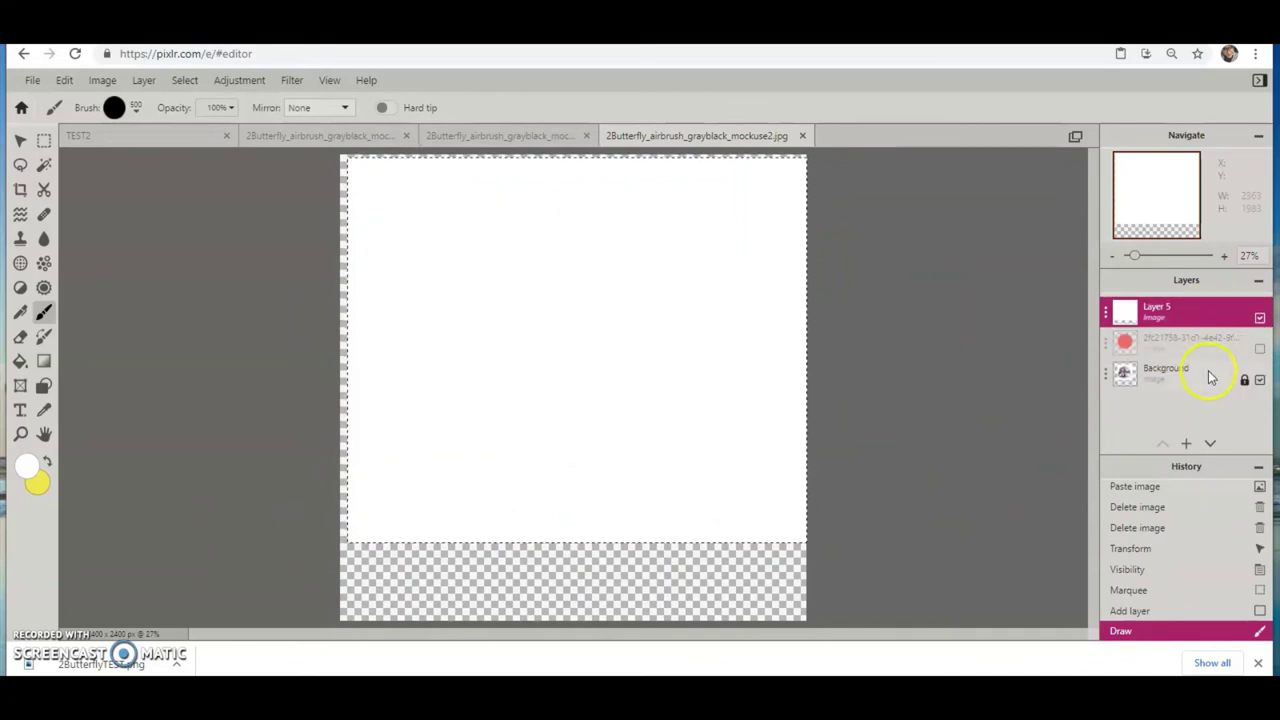
left_click(1245, 386)
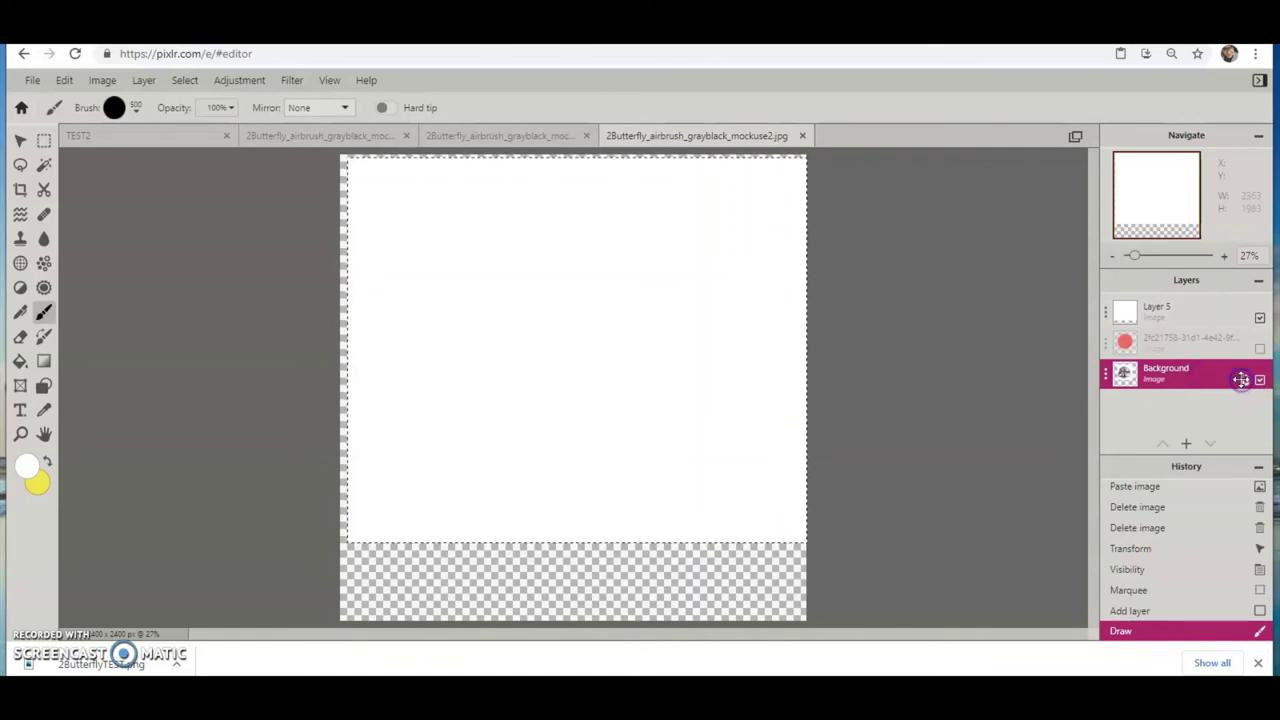
left_click(1240, 380)
left_click_drag(1223, 371, 1223, 322)
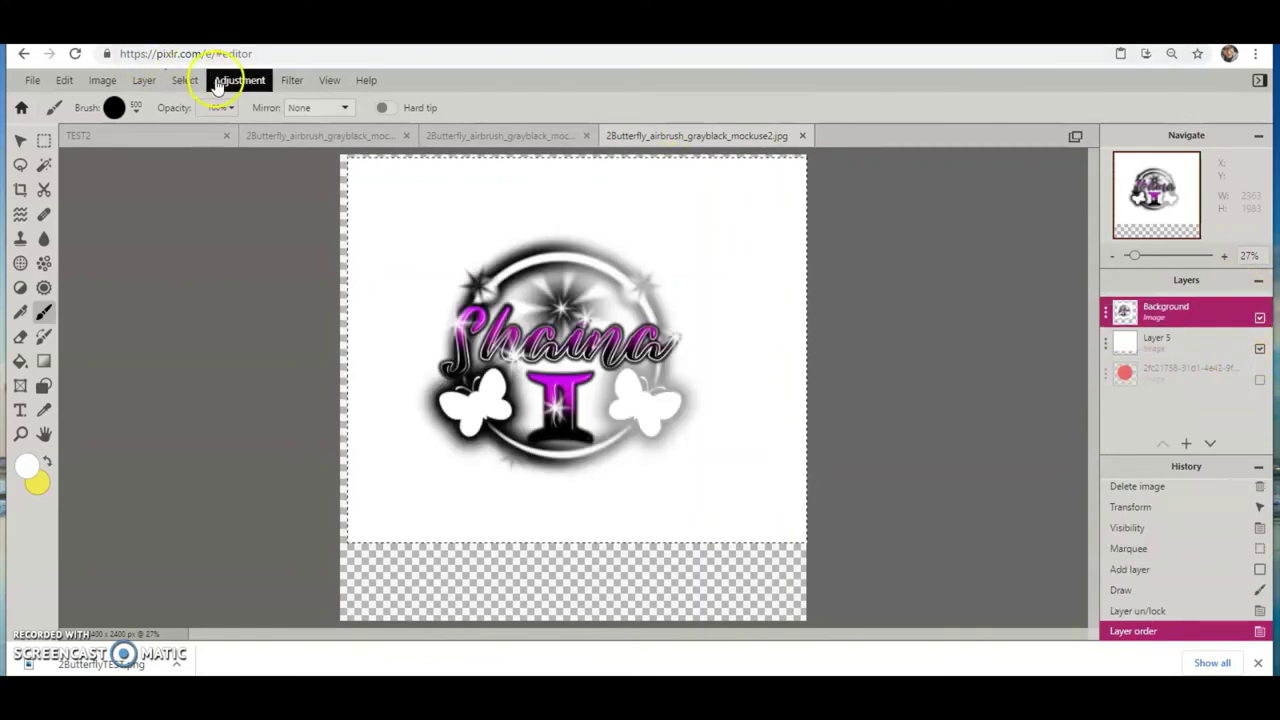
Merge the visible design and white backdrop layers into one layer.
left_click(150, 84)
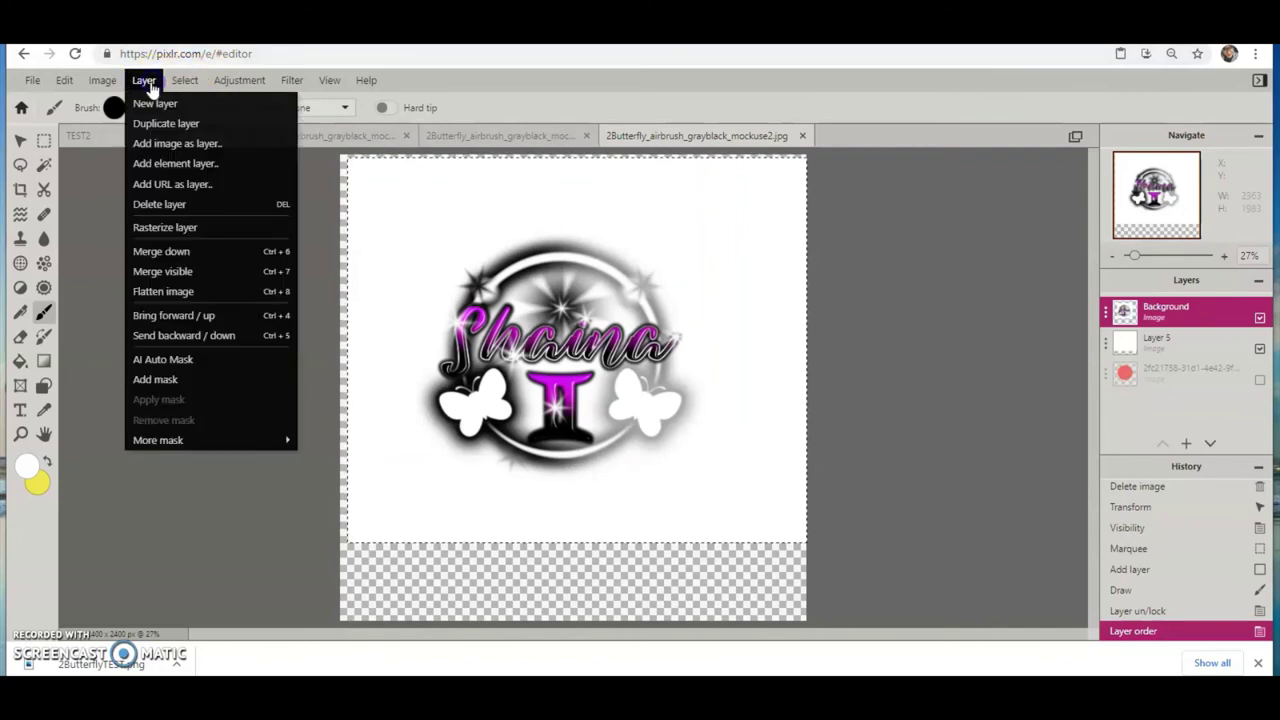
left_click(181, 271)
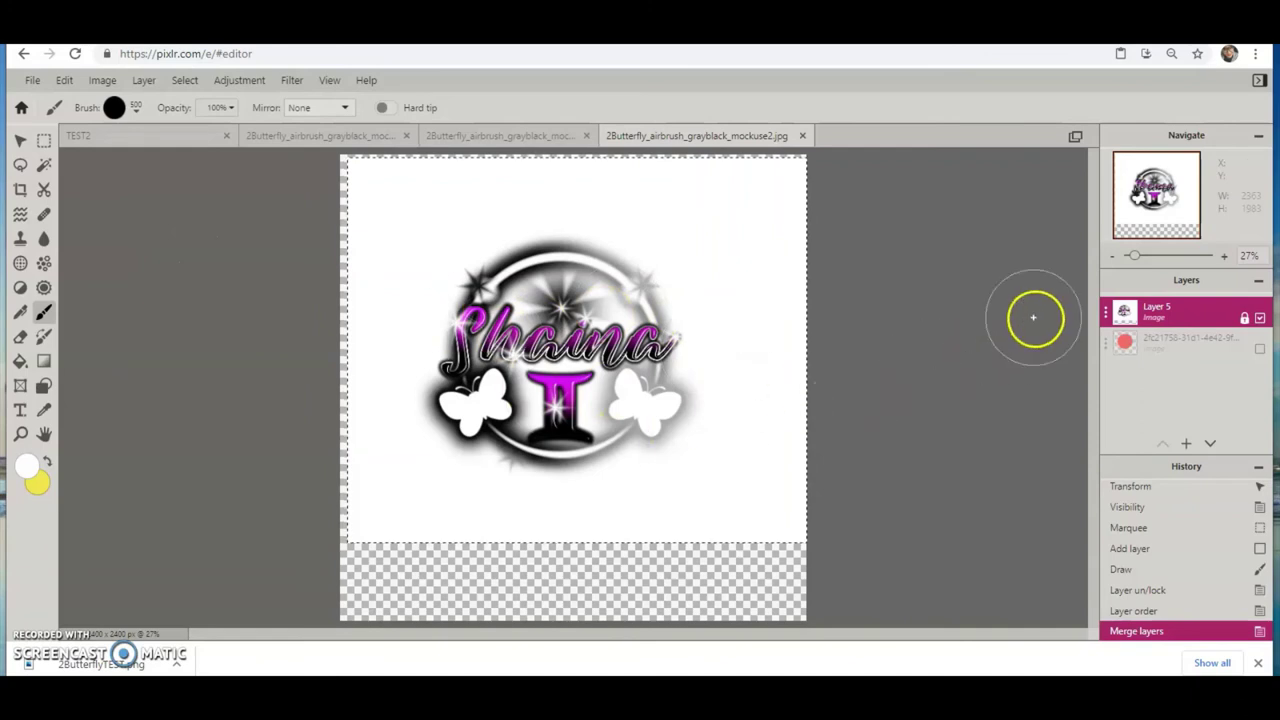
Make the red circle's layer visible again and move it above the merged design layer.
left_click(1258, 350)
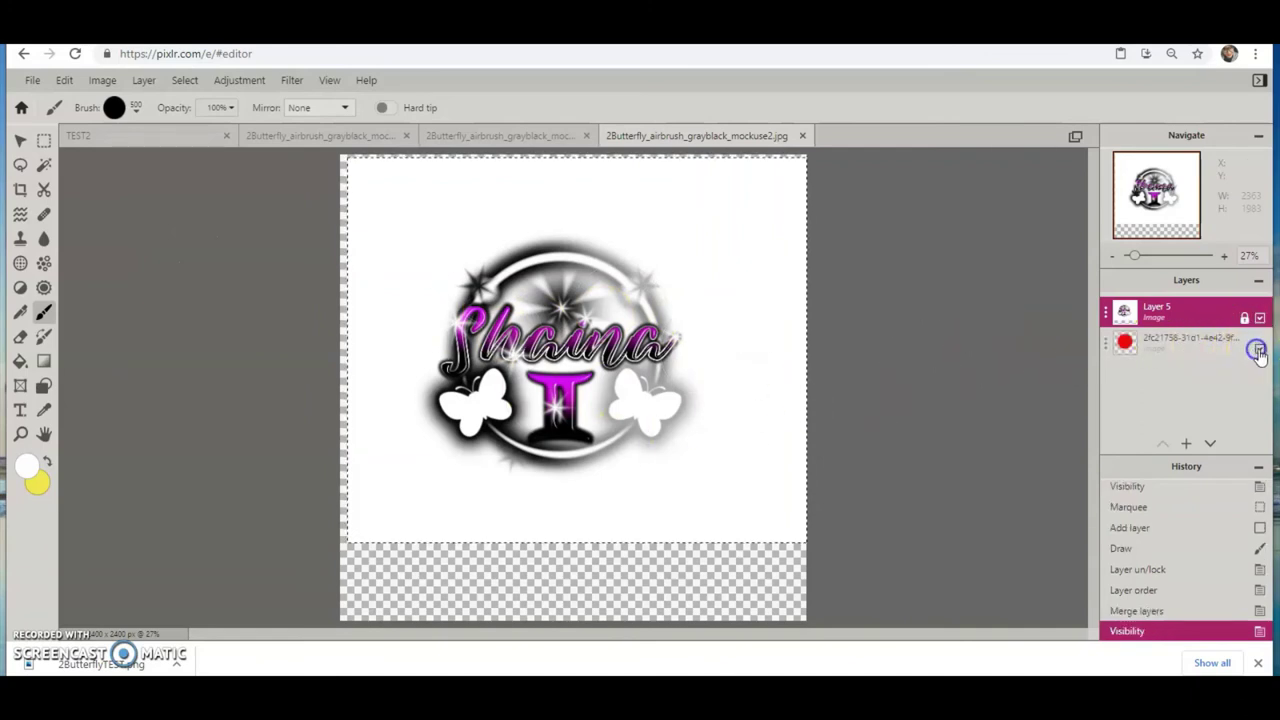
left_click(1202, 339)
left_click_drag(1202, 339, 1196, 298)
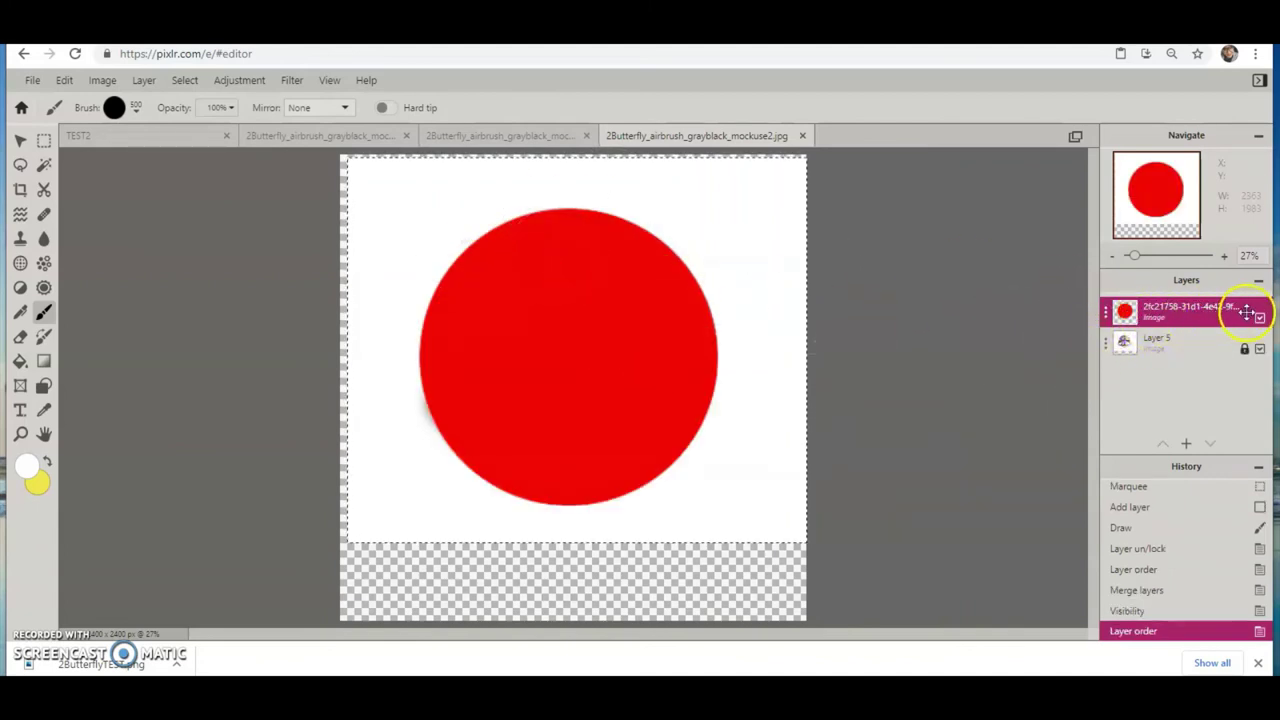
Try adjusting the transparency of the red circle's layer so the design beneath shows through.
left_click(1107, 318)
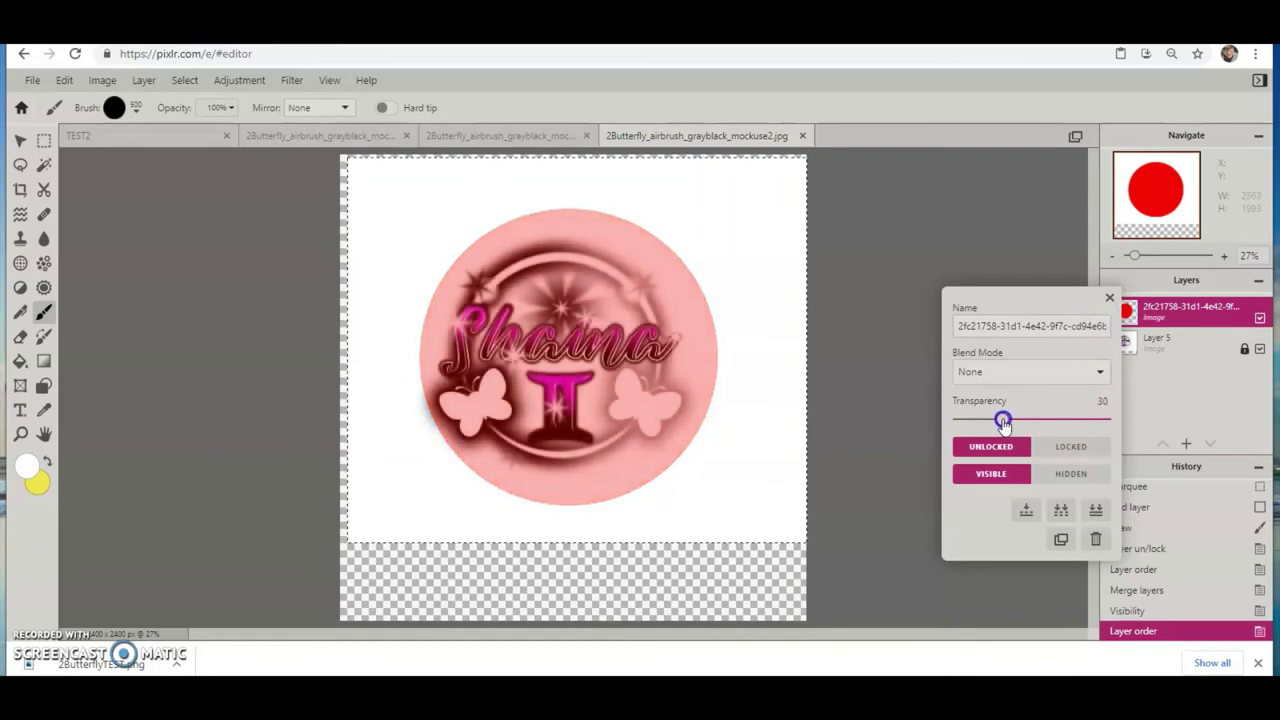
left_click_drag(1001, 424, 999, 424)
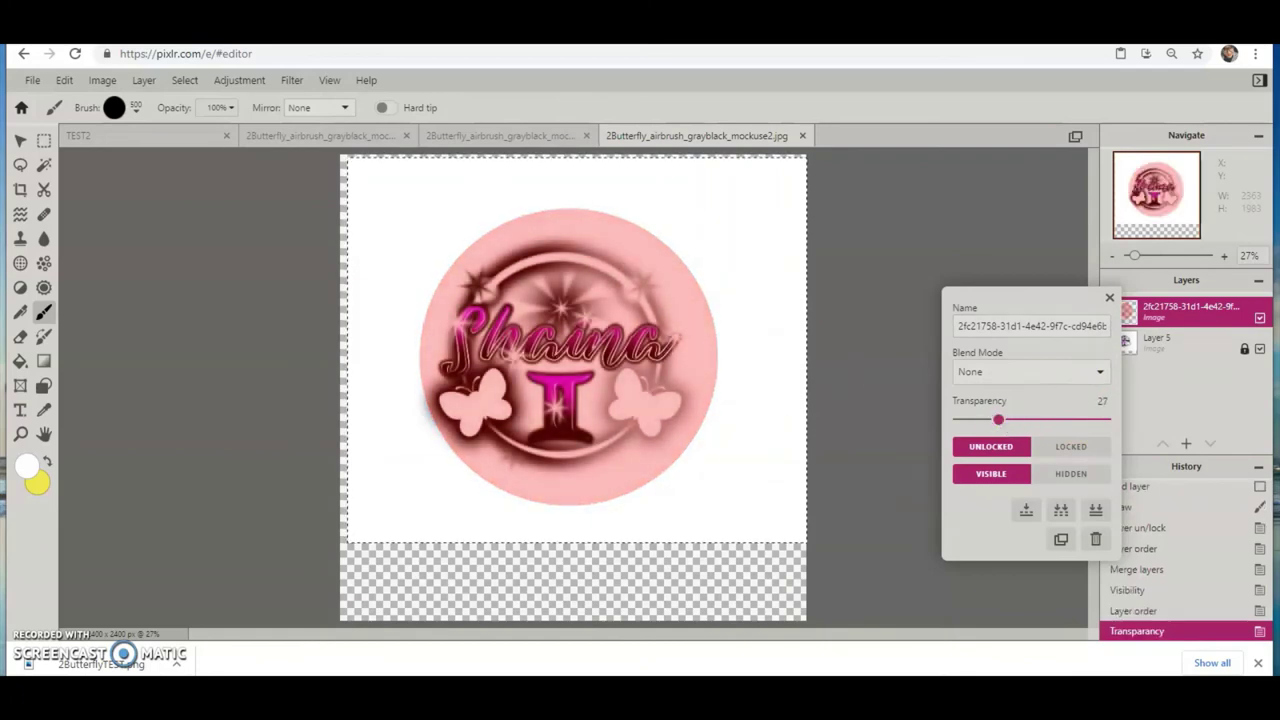
left_click(18, 141)
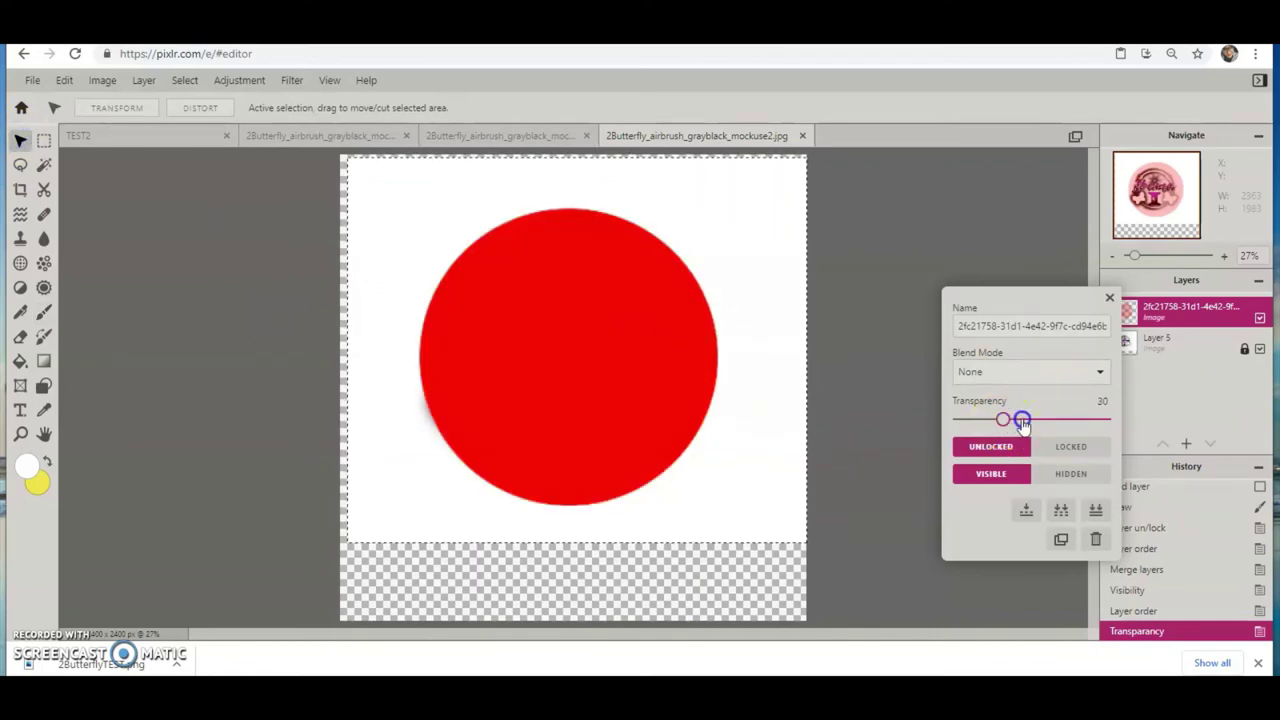
left_click_drag(1098, 408, 1096, 410)
left_click(1106, 297)
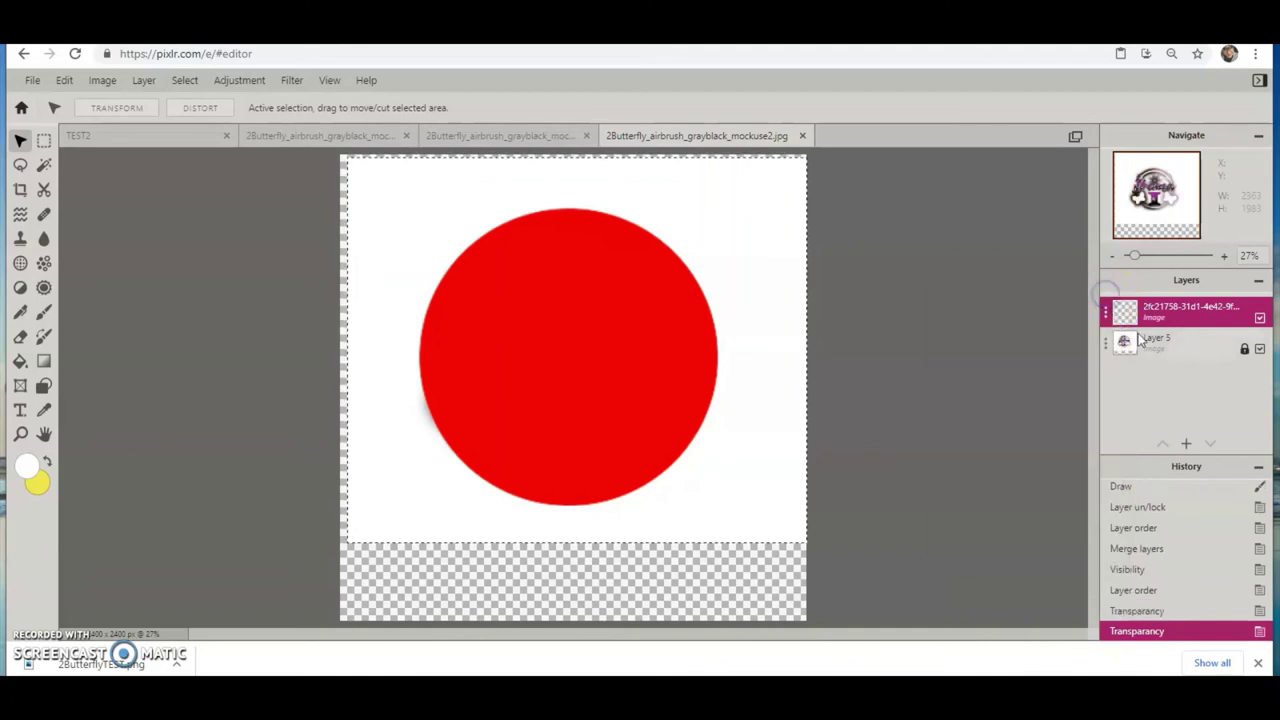
Undo the edits back to before the layer merge and redo them up to the last transparency change.
key("ctrl+z")
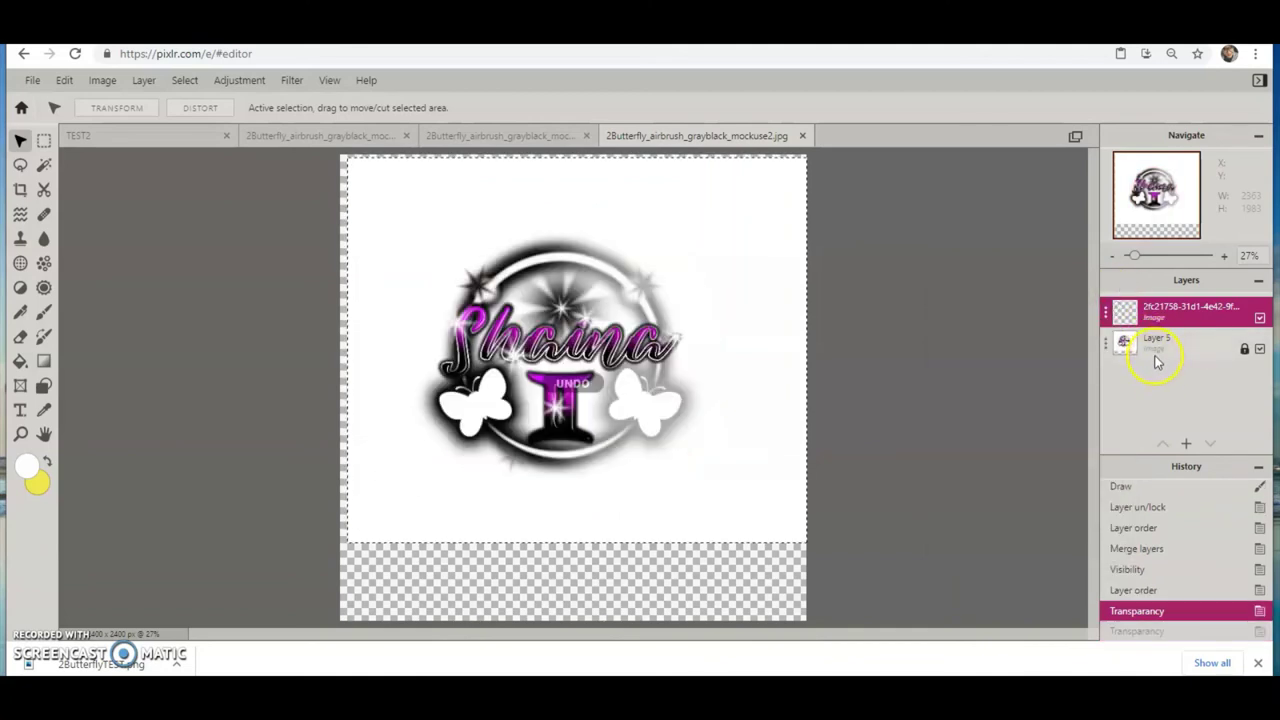
key("ctrl+z")
key("ctrl+z")
key("ctrl+z")
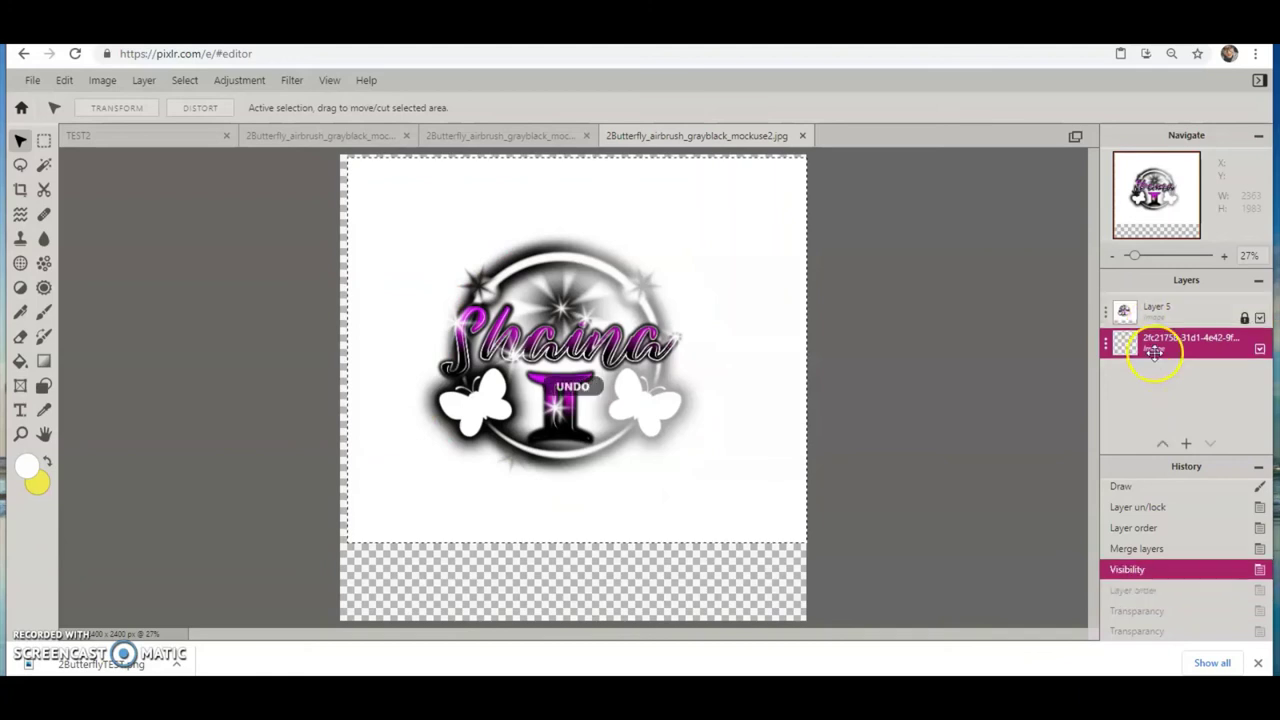
key("ctrl+z")
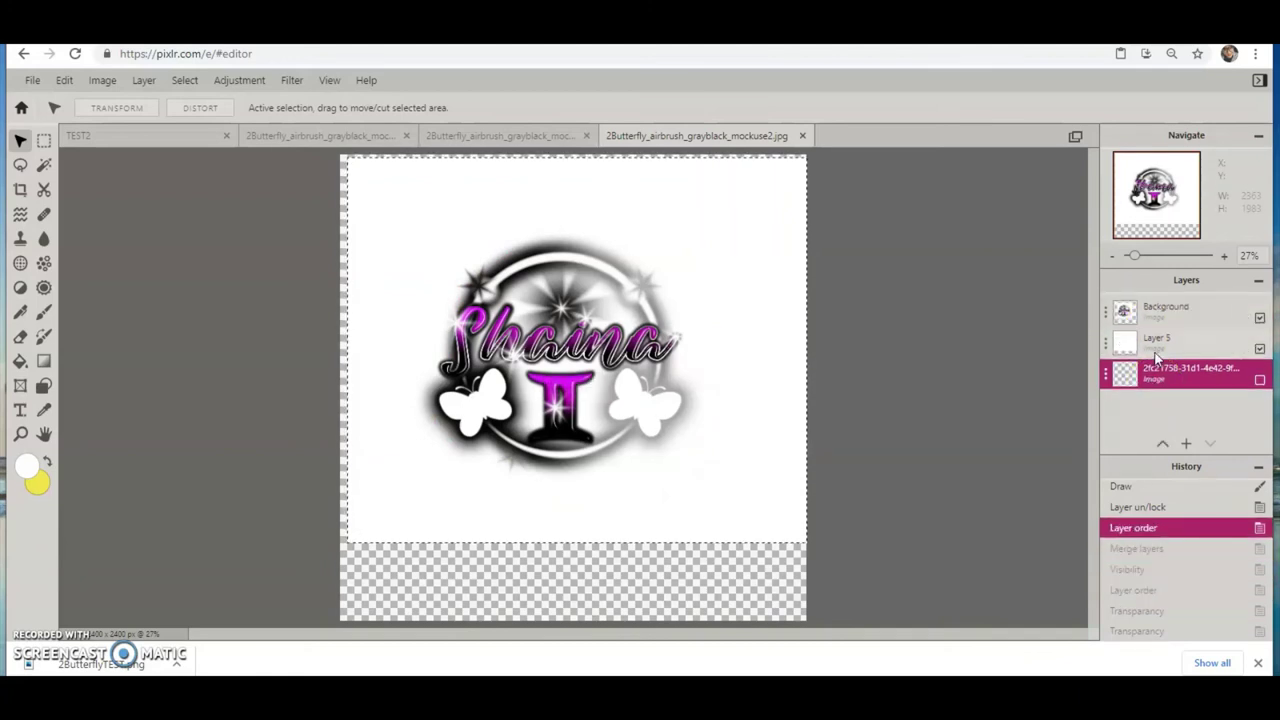
key("ctrl+y")
key("ctrl+y")
key("ctrl+y")
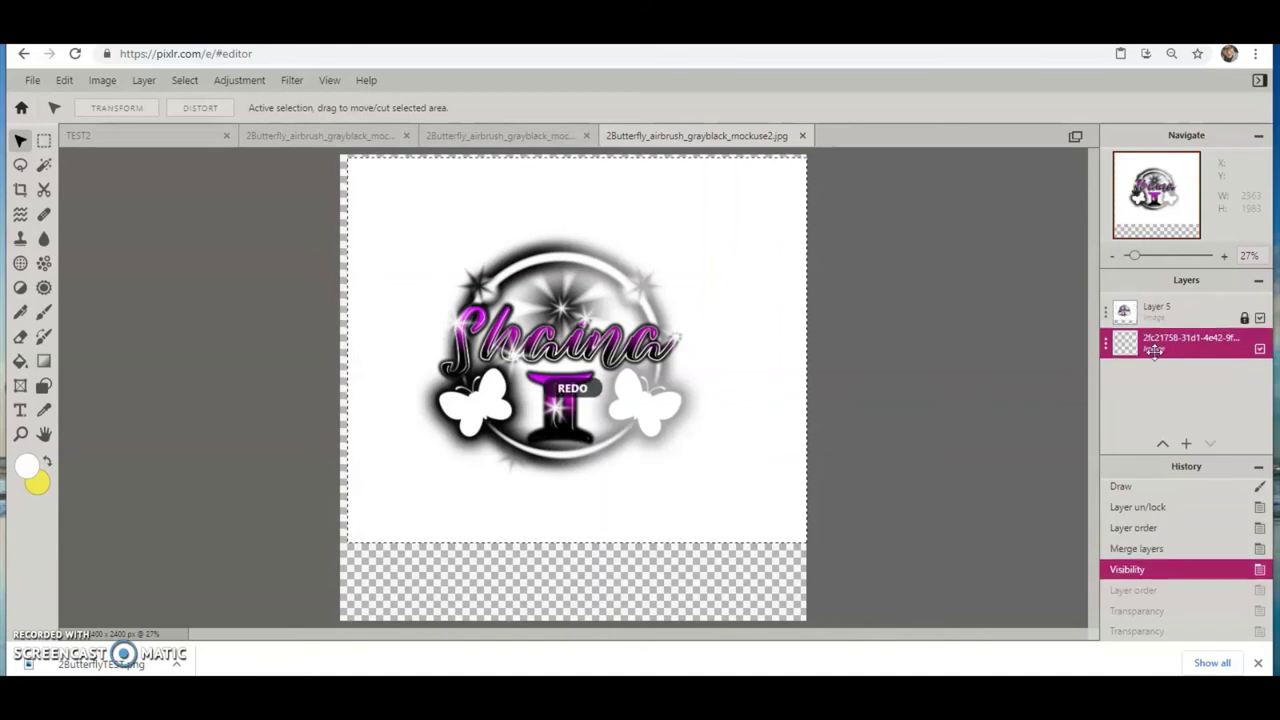
key("ctrl+y")
key("ctrl+y")
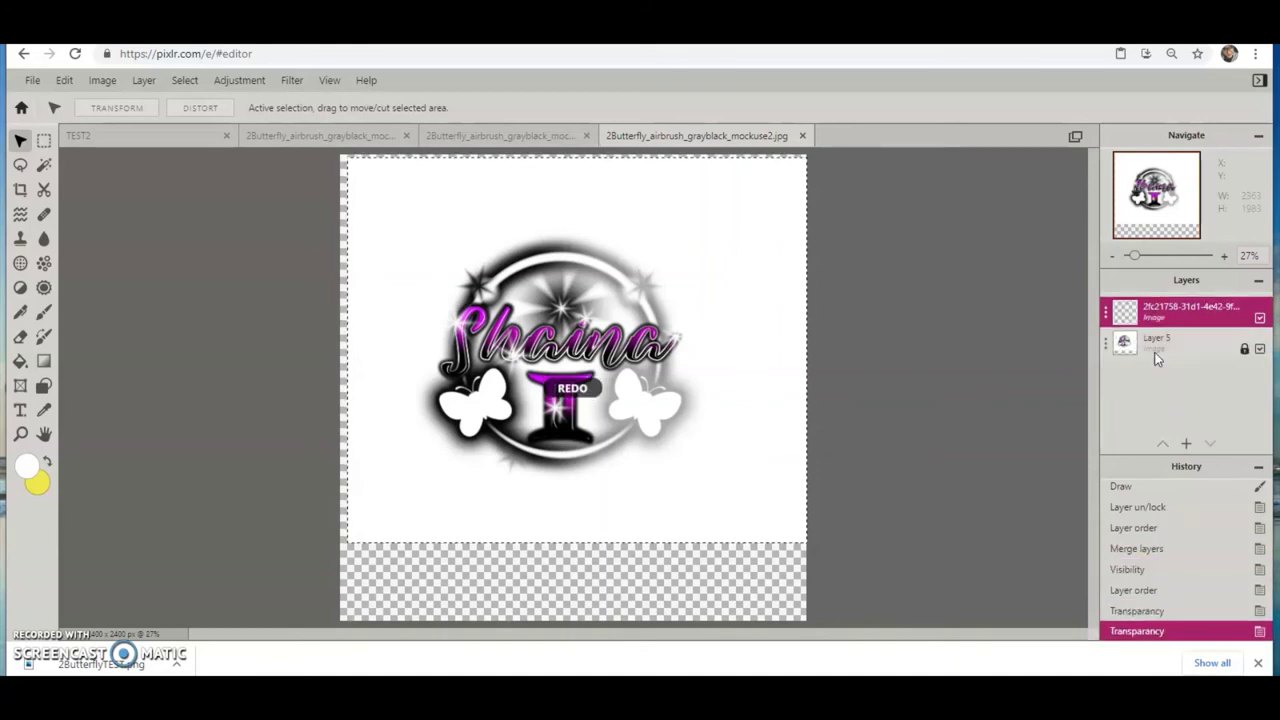
Try restoring the red circle by changing its layer's transparency again, from 0 towards the maximum.
left_click(1107, 323)
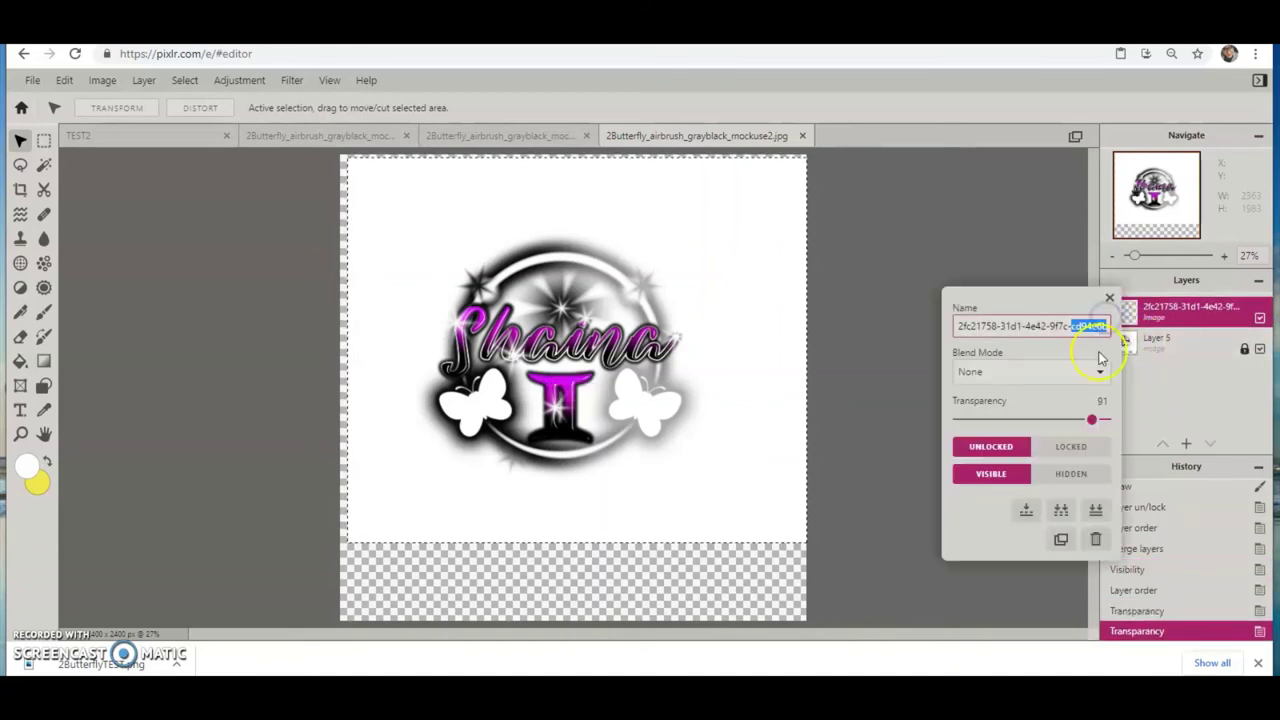
left_click(1095, 421)
left_click_drag(998, 425, 942, 423)
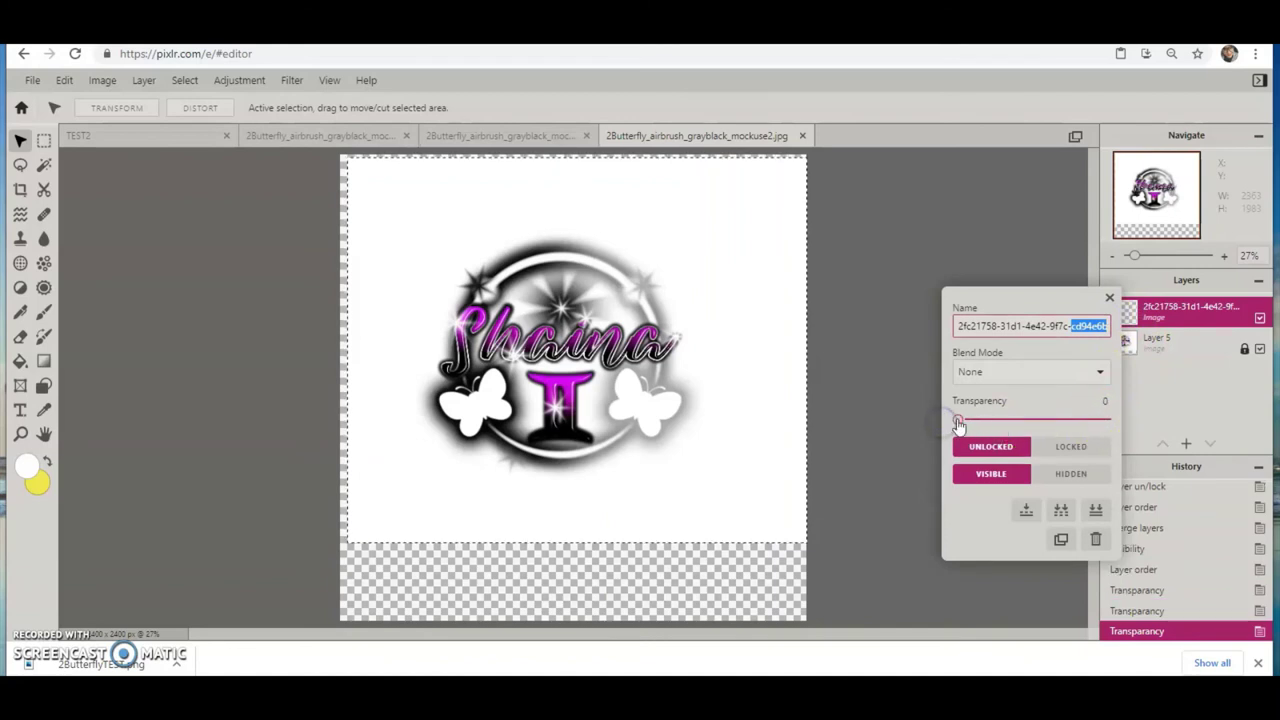
left_click_drag(1077, 421, 1140, 417)
left_click(1109, 297)
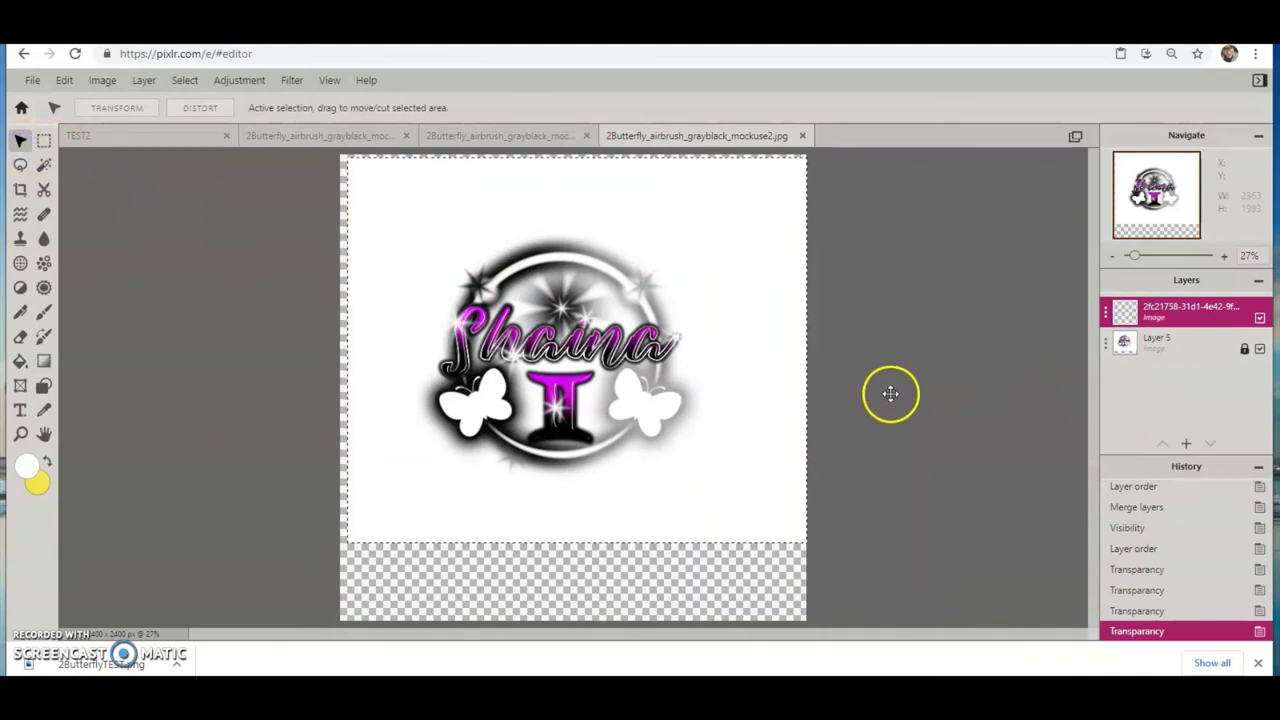
Undo all edits back to before the red circle was enlarged and the extra empty layer was deleted.
key("ctrl+z")
key("ctrl+z")
key("ctrl+z")
key("ctrl+z")
key("ctrl+z")
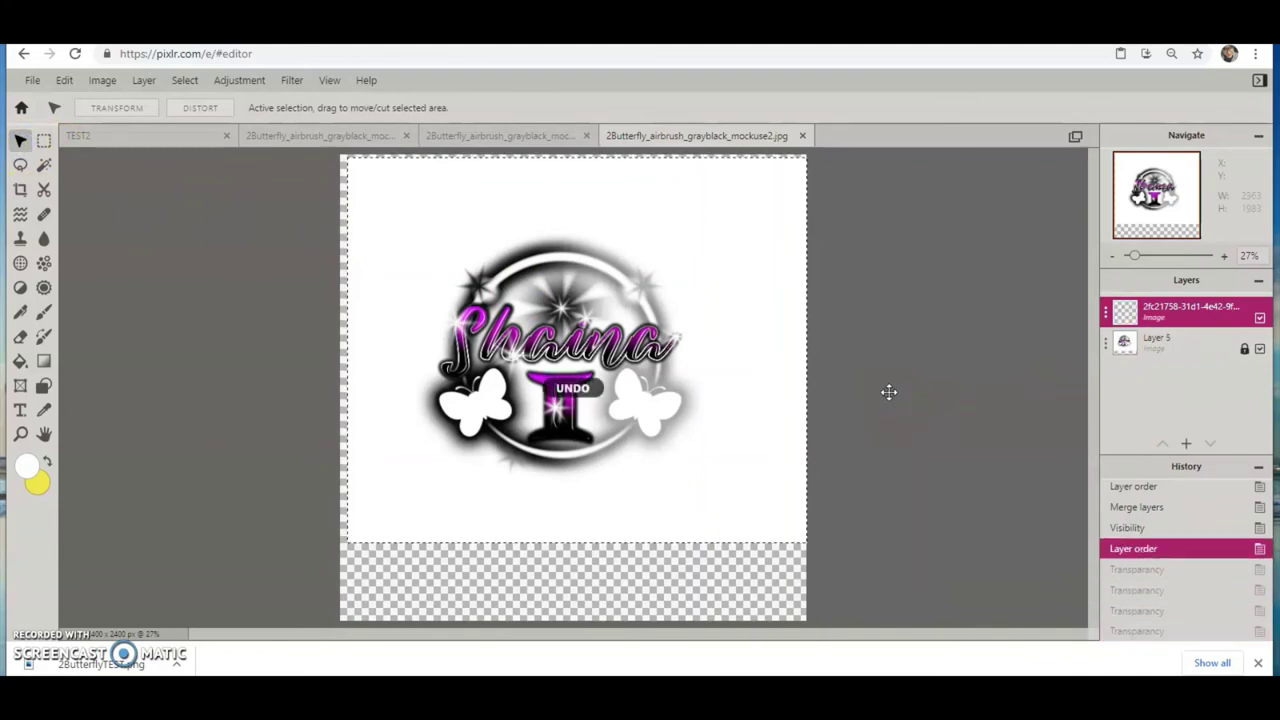
key("ctrl+z")
key("ctrl+z")
key("ctrl+z")
key("ctrl+z")
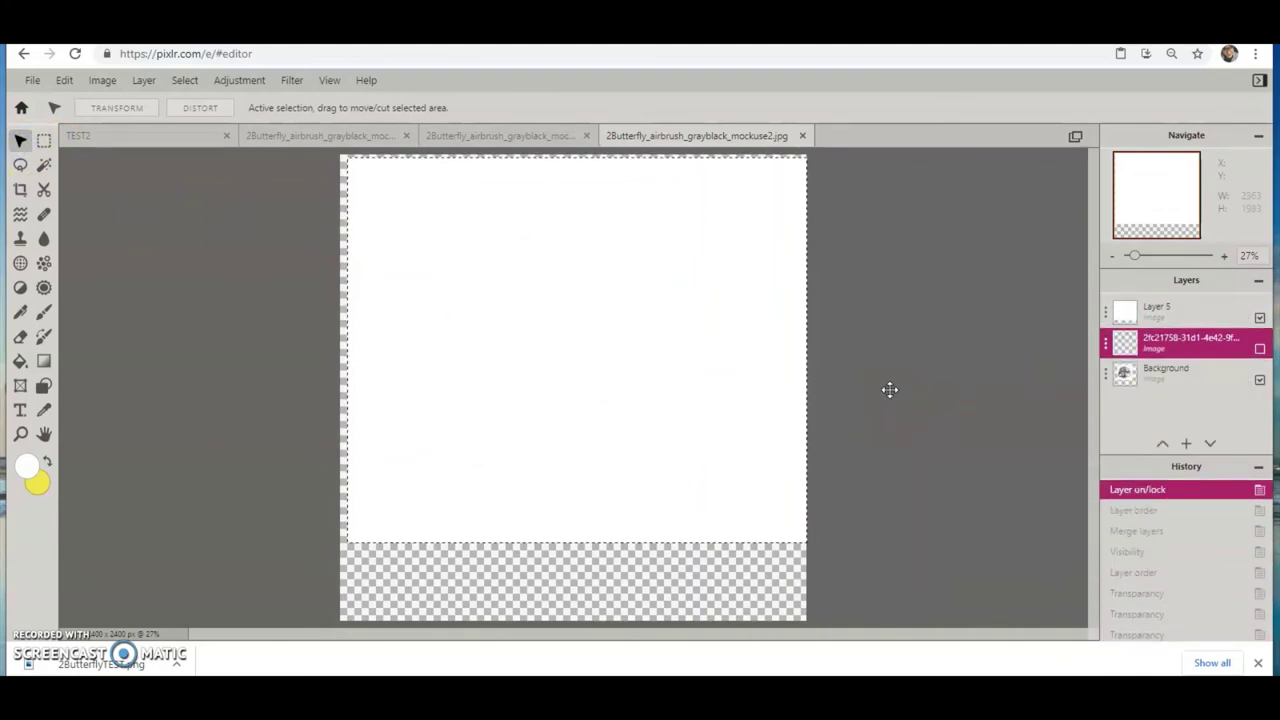
key("ctrl+z")
key("ctrl+z")
key("ctrl+z")
key("ctrl+z")
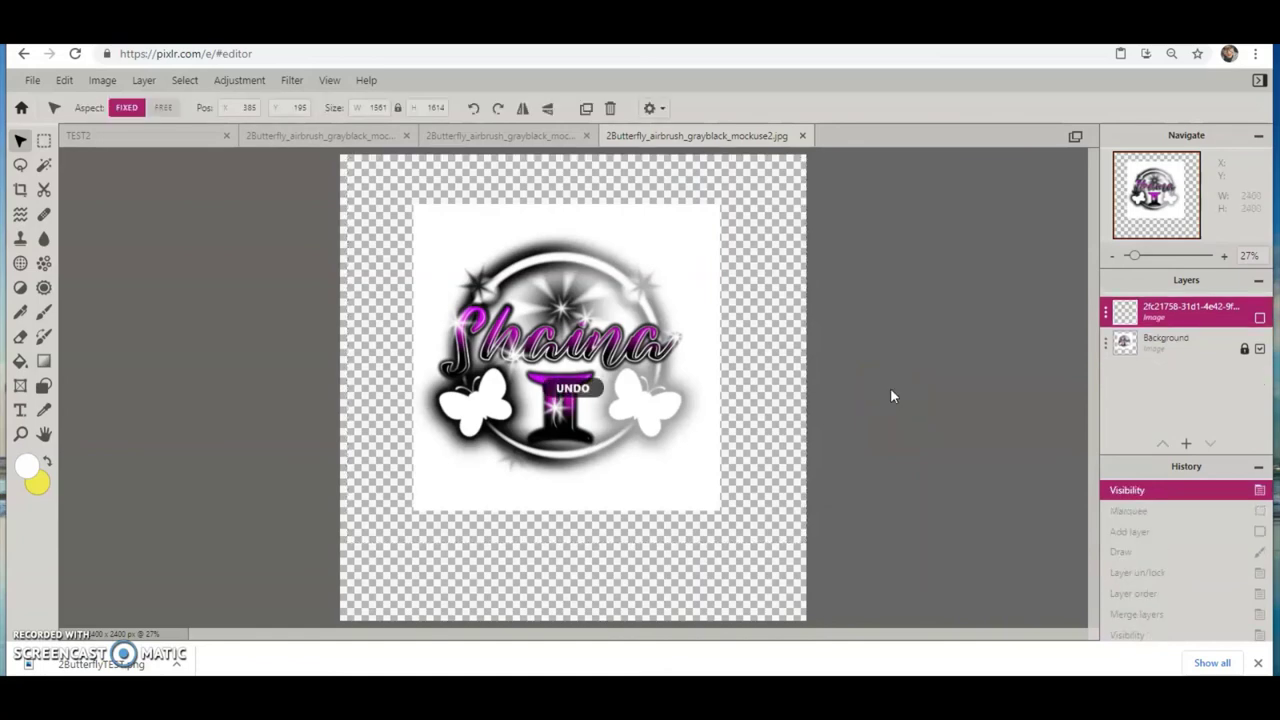
key("ctrl+z")
key("ctrl+z")
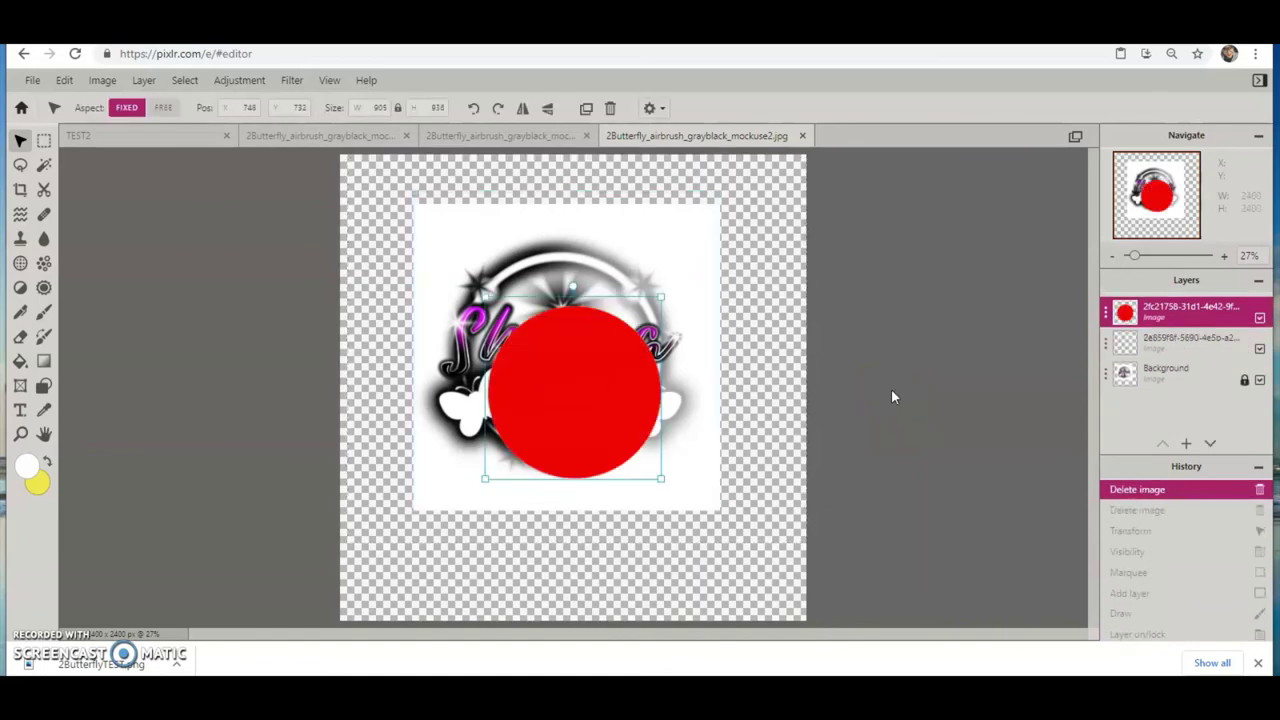
Hide the red circle's layer and paint the empty layer beneath it white around the whole design with the 500 px brush.
left_click(875, 392)
left_click(1260, 319)
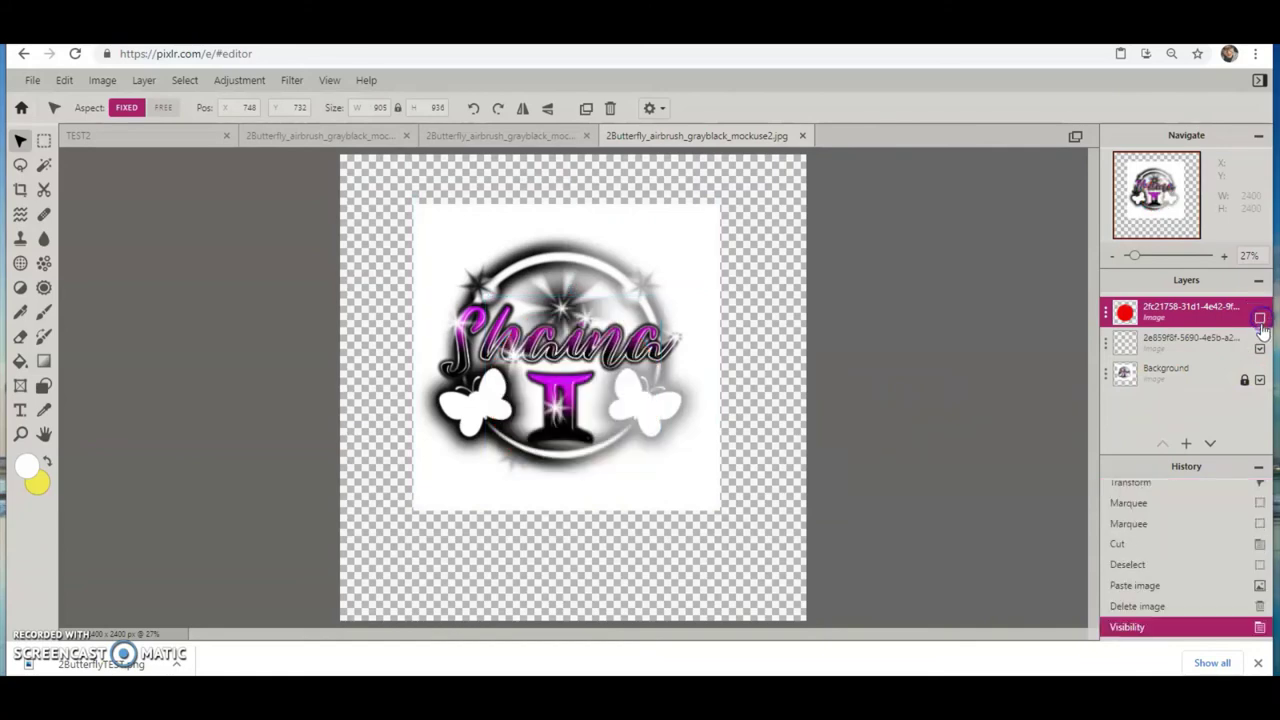
left_click(1172, 341)
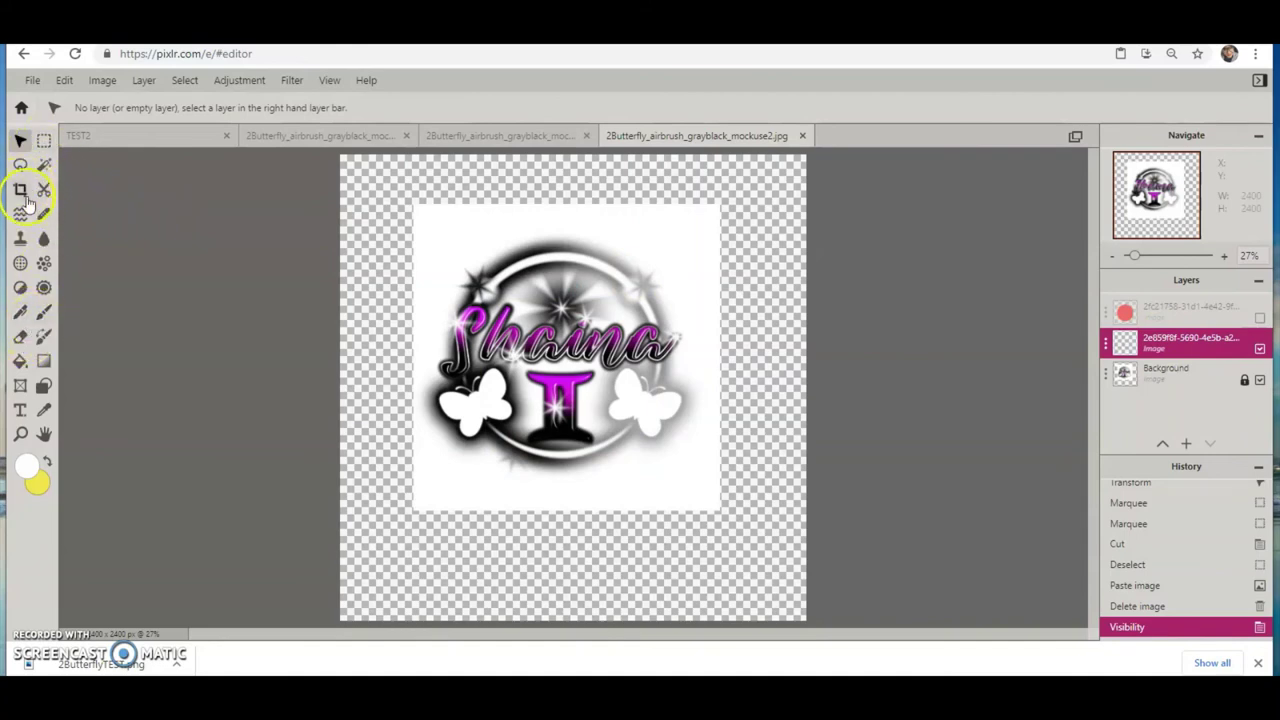
left_click(44, 313)
mouse_move(434, 266)
left_mouse_down()
mouse_move(357, 214)
mouse_move(866, 220)
mouse_move(351, 263)
mouse_move(929, 306)
mouse_move(211, 331)
mouse_move(757, 380)
mouse_move(575, 463)
mouse_move(357, 494)
mouse_move(840, 506)
mouse_move(1265, 418)
left_mouse_up()
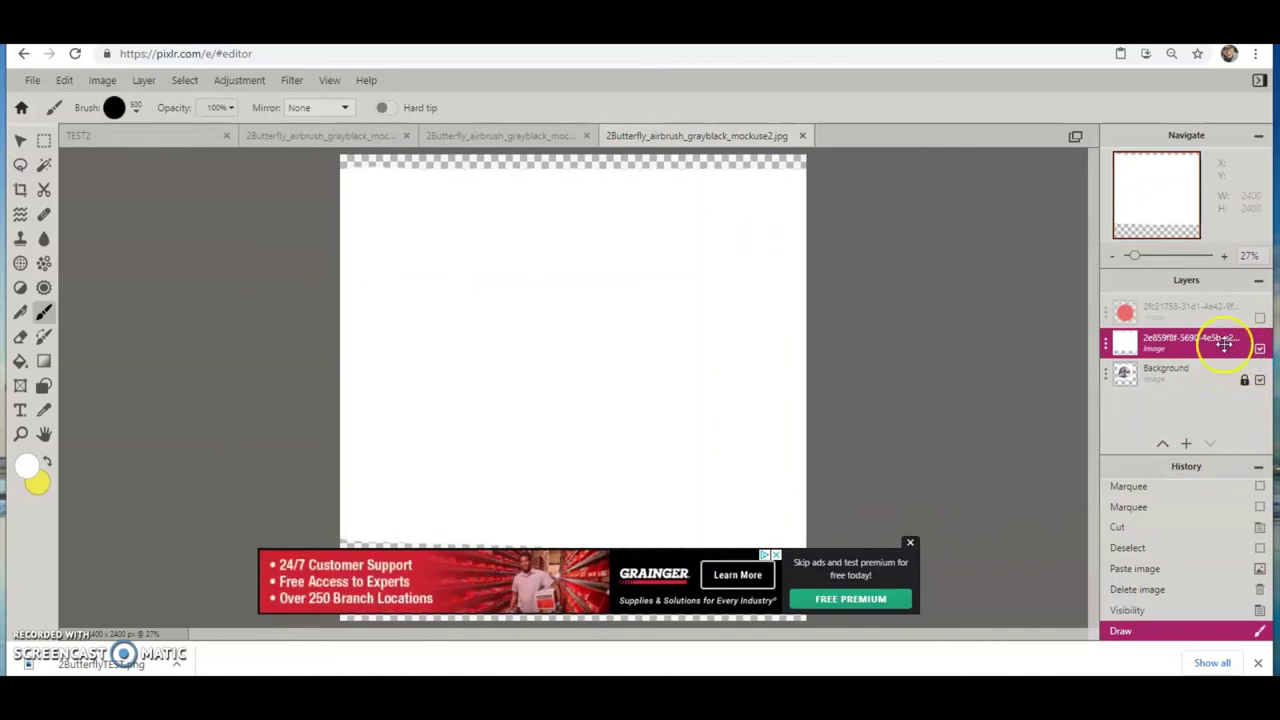
Place the white-painted layer below the unlocked Background layer and merge the visible layers.
left_click_drag(1224, 344, 1222, 388)
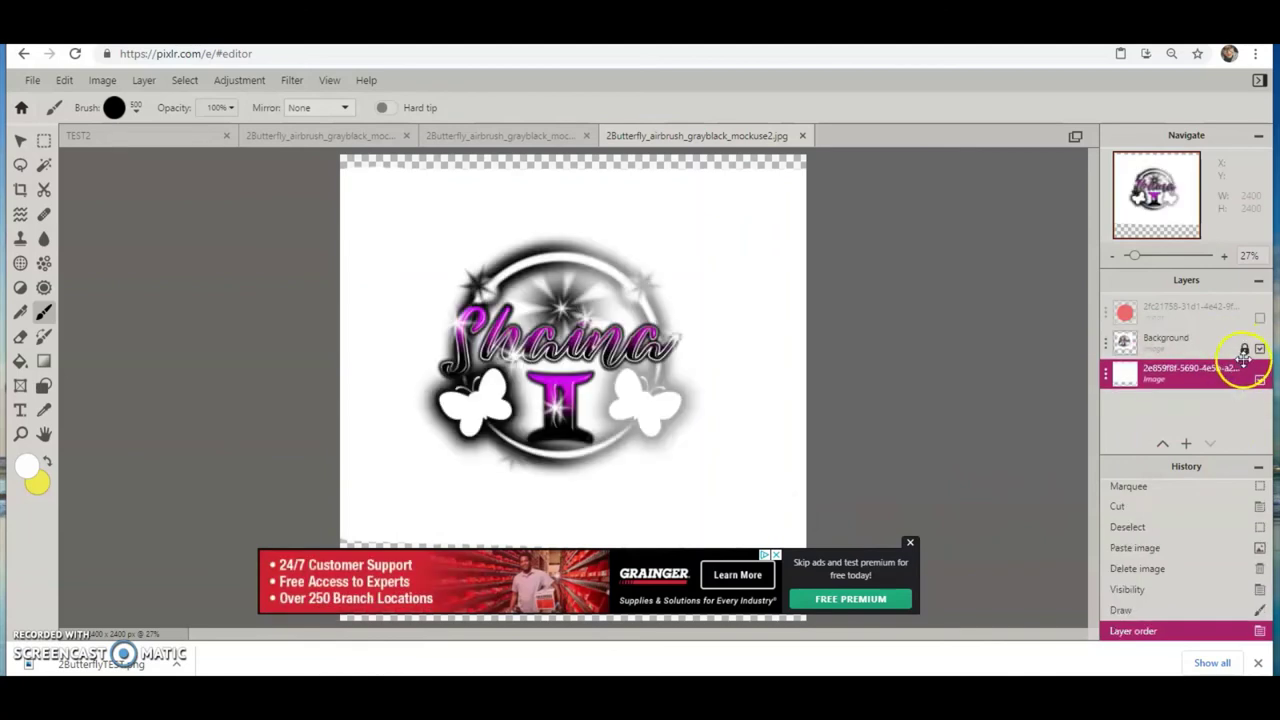
left_click(1245, 350)
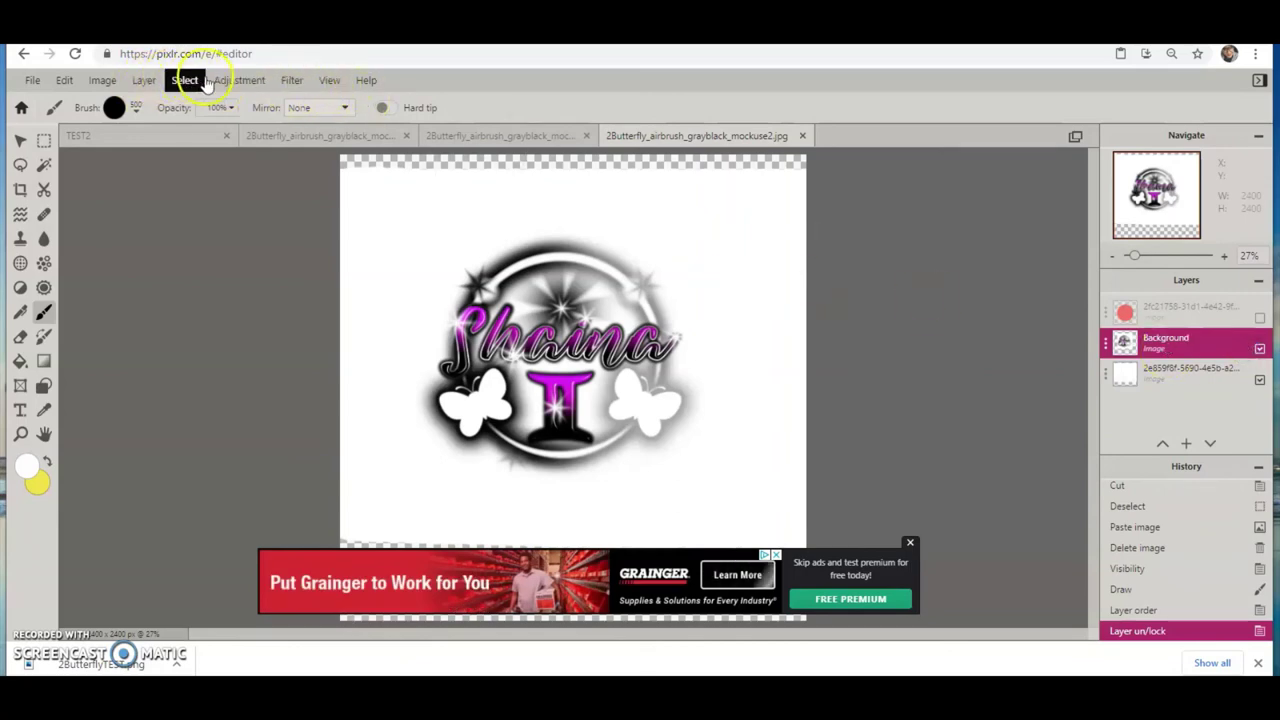
left_click(144, 80)
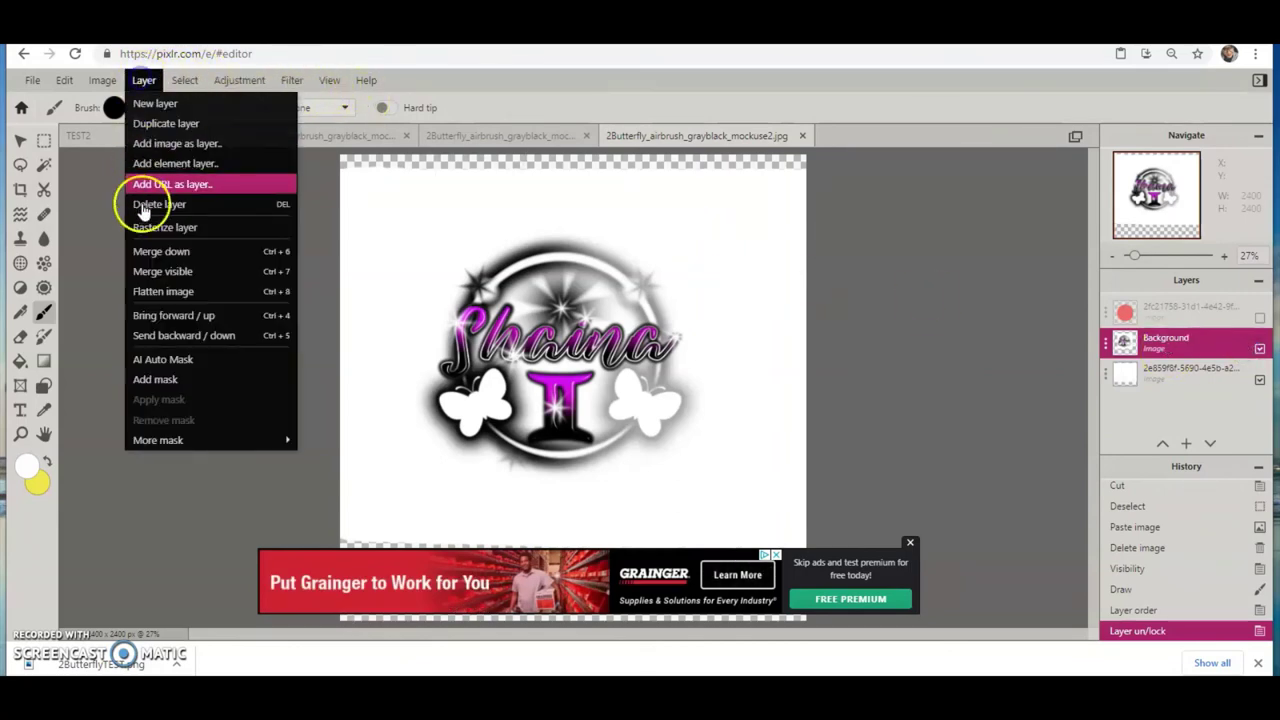
left_click(172, 272)
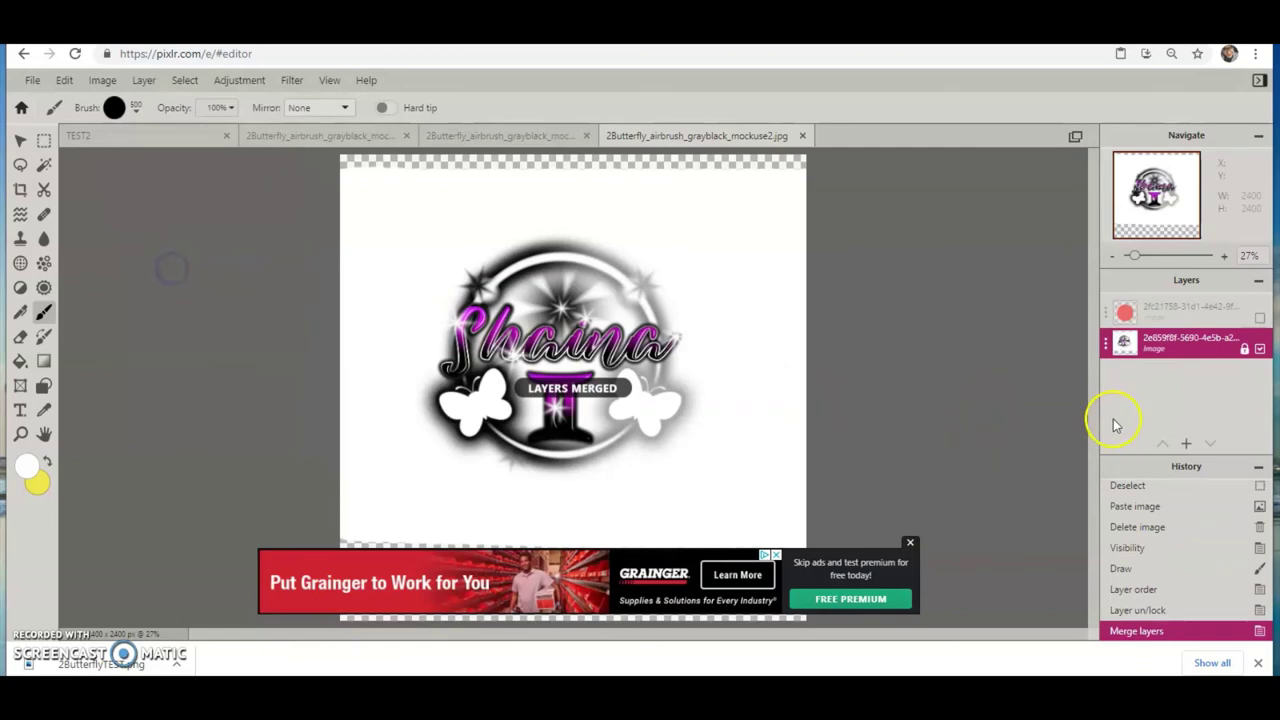
Show the red circle's layer again and set its transparency to 44.
left_click(1258, 319)
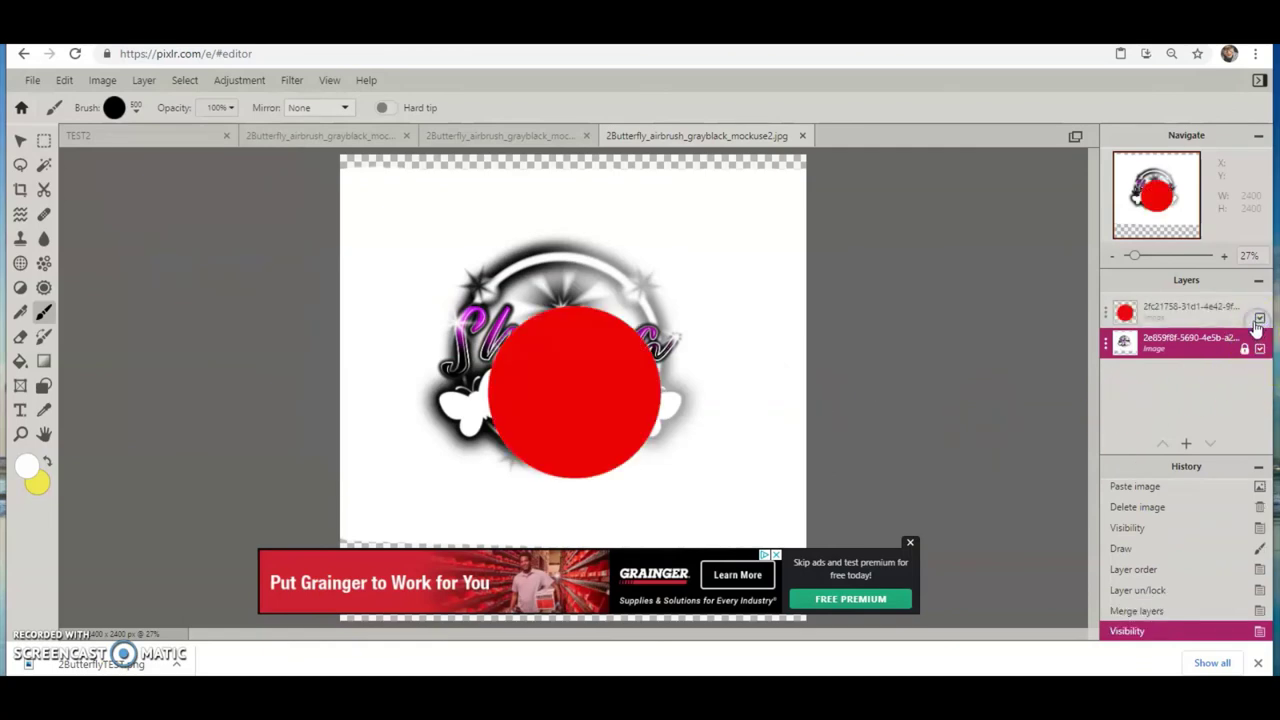
left_click(1163, 313)
left_click(1110, 313)
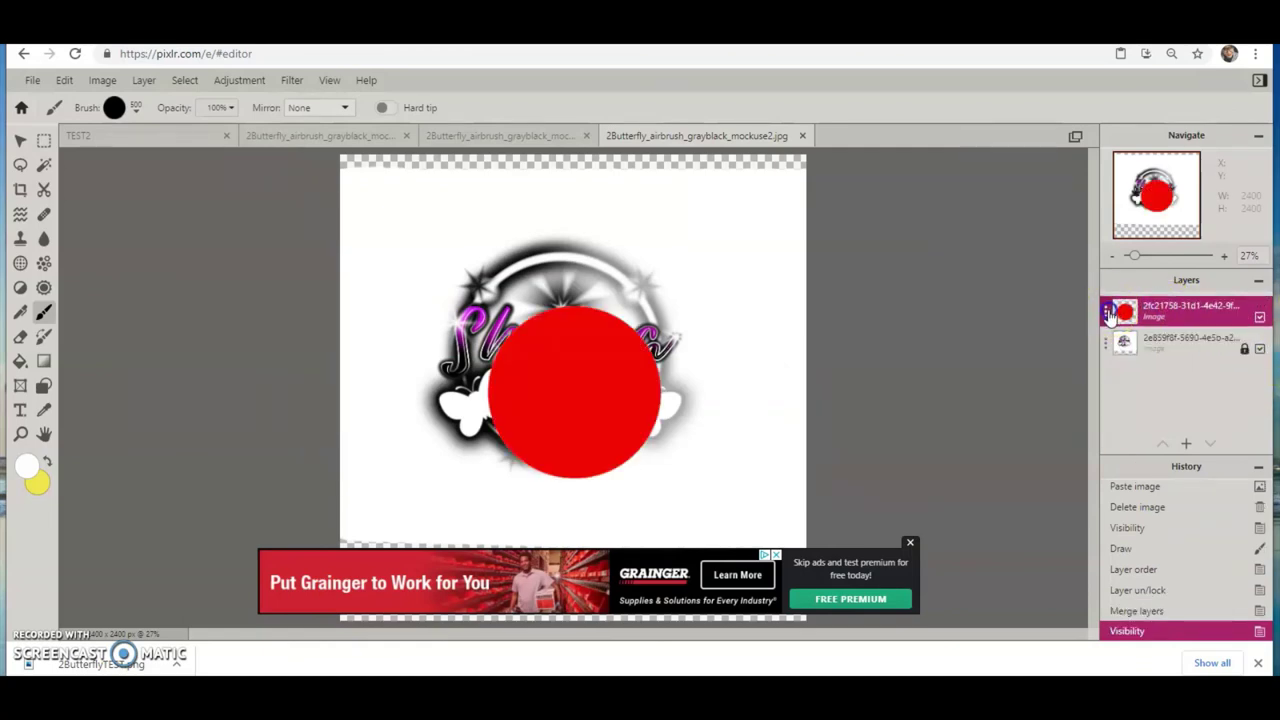
left_click(1108, 314)
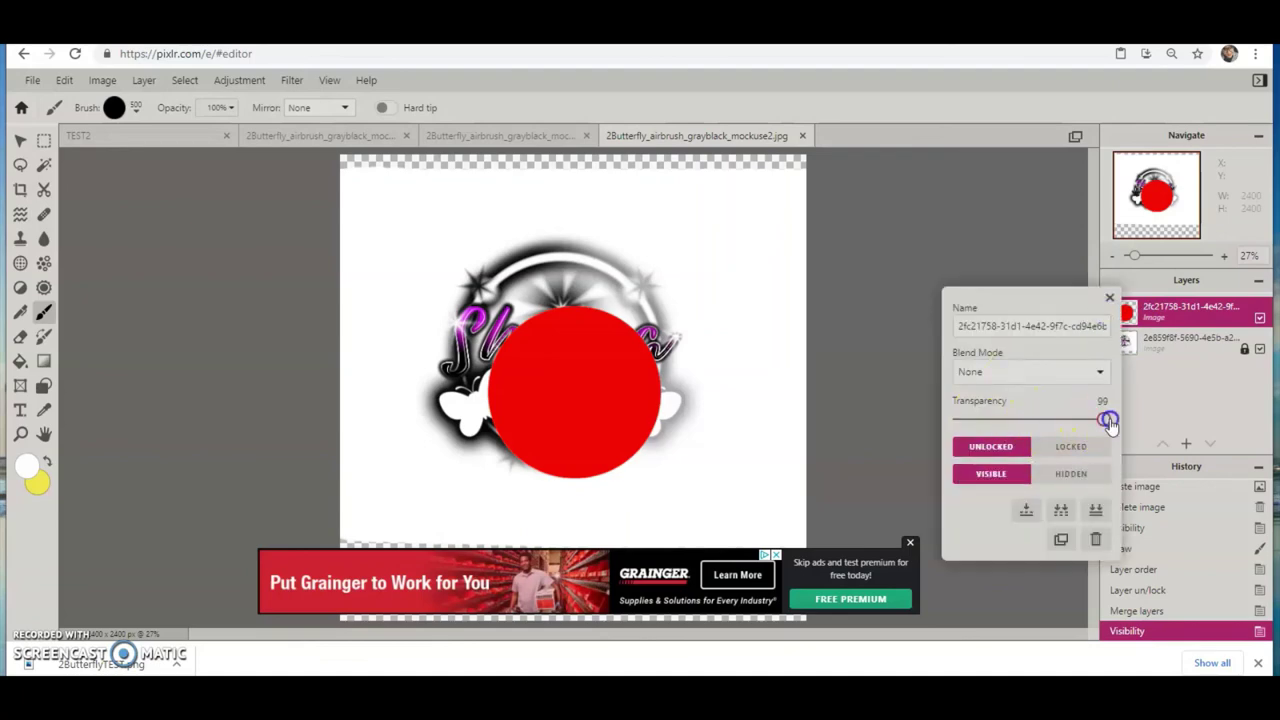
left_click_drag(1110, 422, 1022, 421)
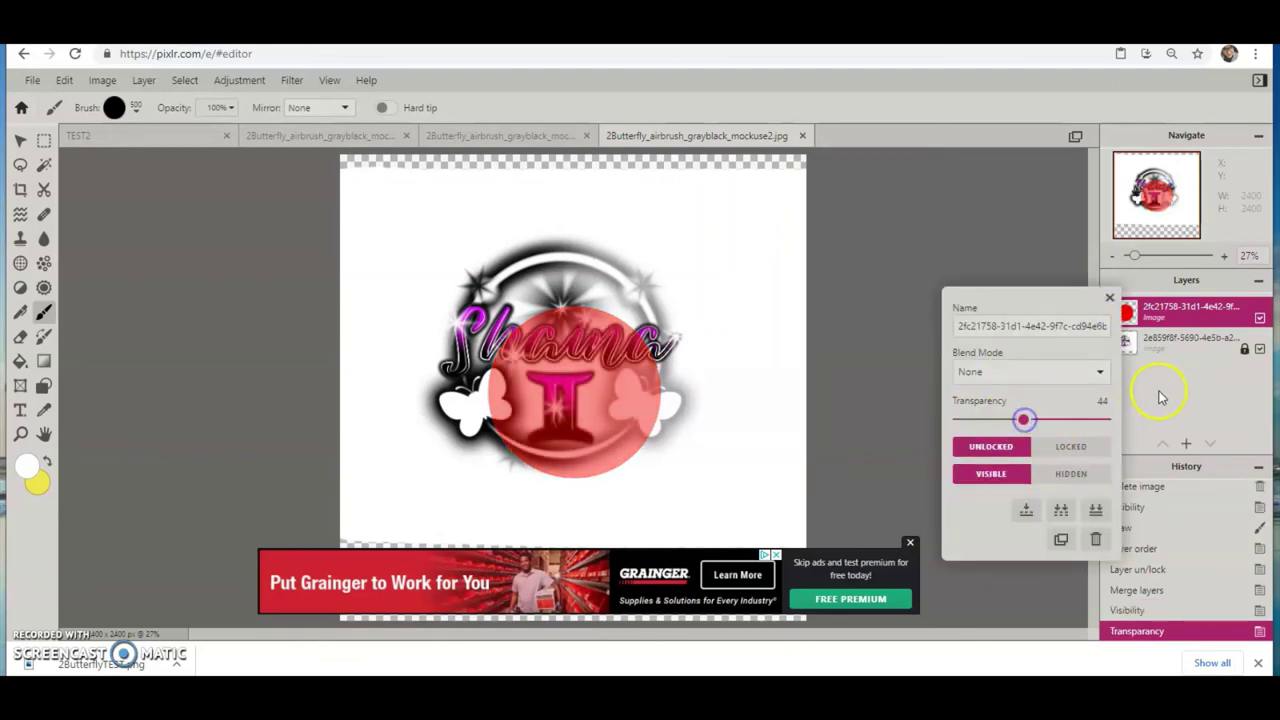
left_click(1110, 300)
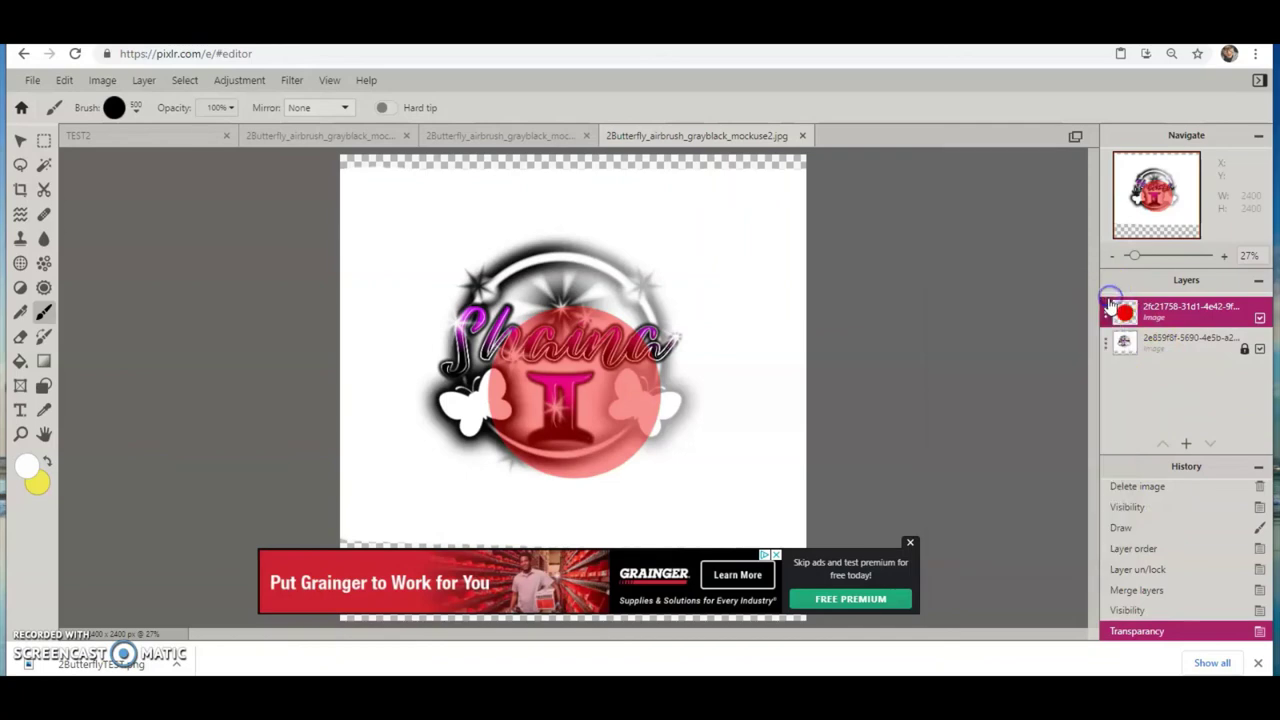
Enlarge the red circle to about 1535 × 1587 px and position it centred over the whole butterfly design.
left_click(18, 142)
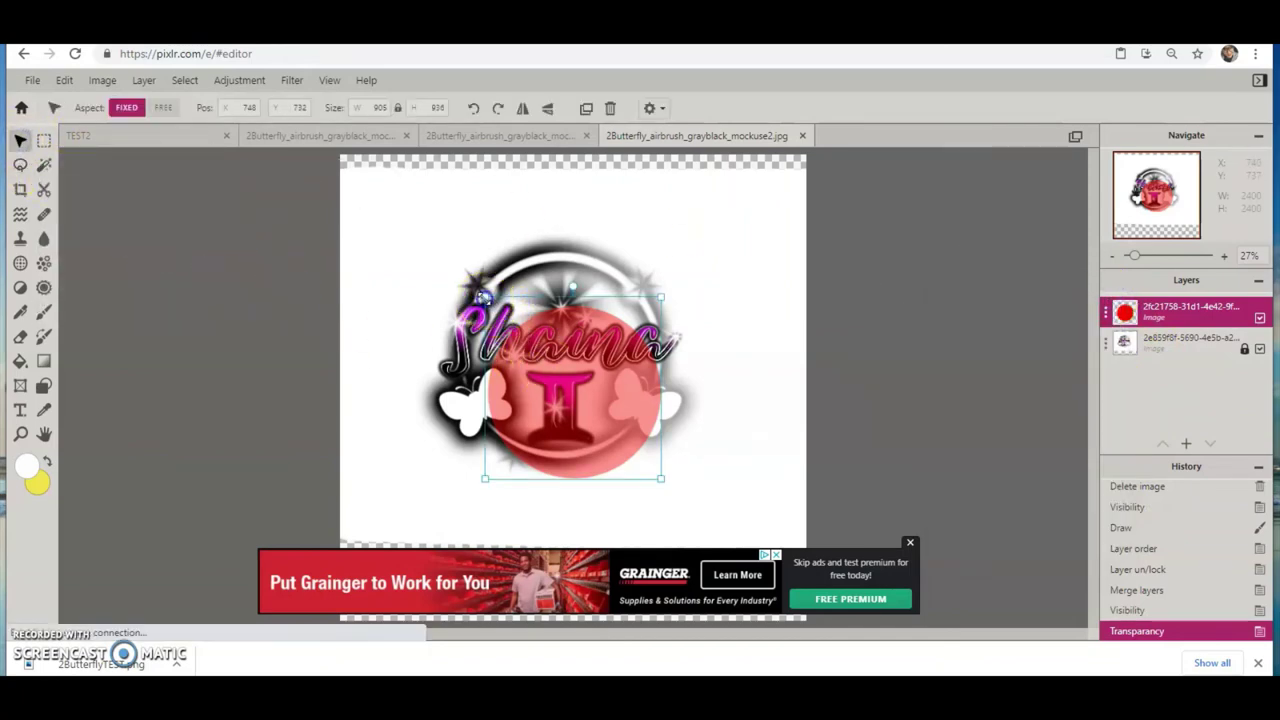
left_click_drag(483, 297, 389, 229)
left_click(660, 478)
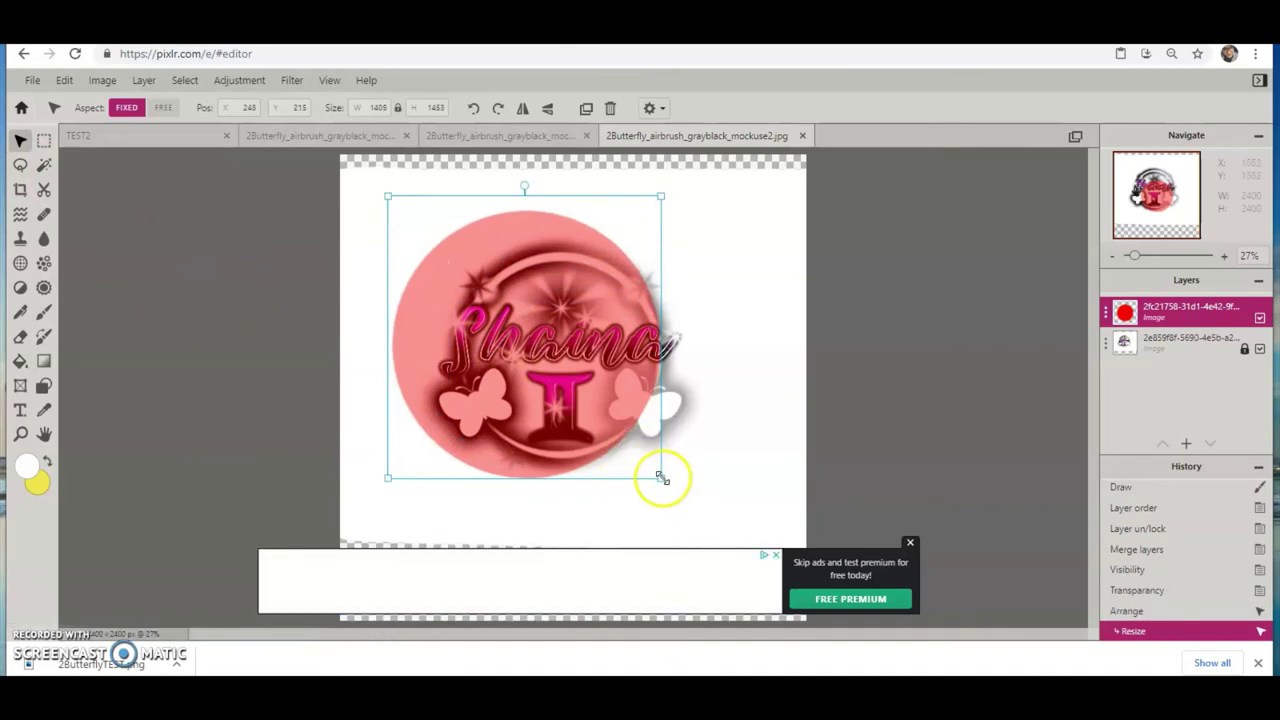
left_click_drag(660, 478, 688, 505)
left_click_drag(602, 404, 620, 404)
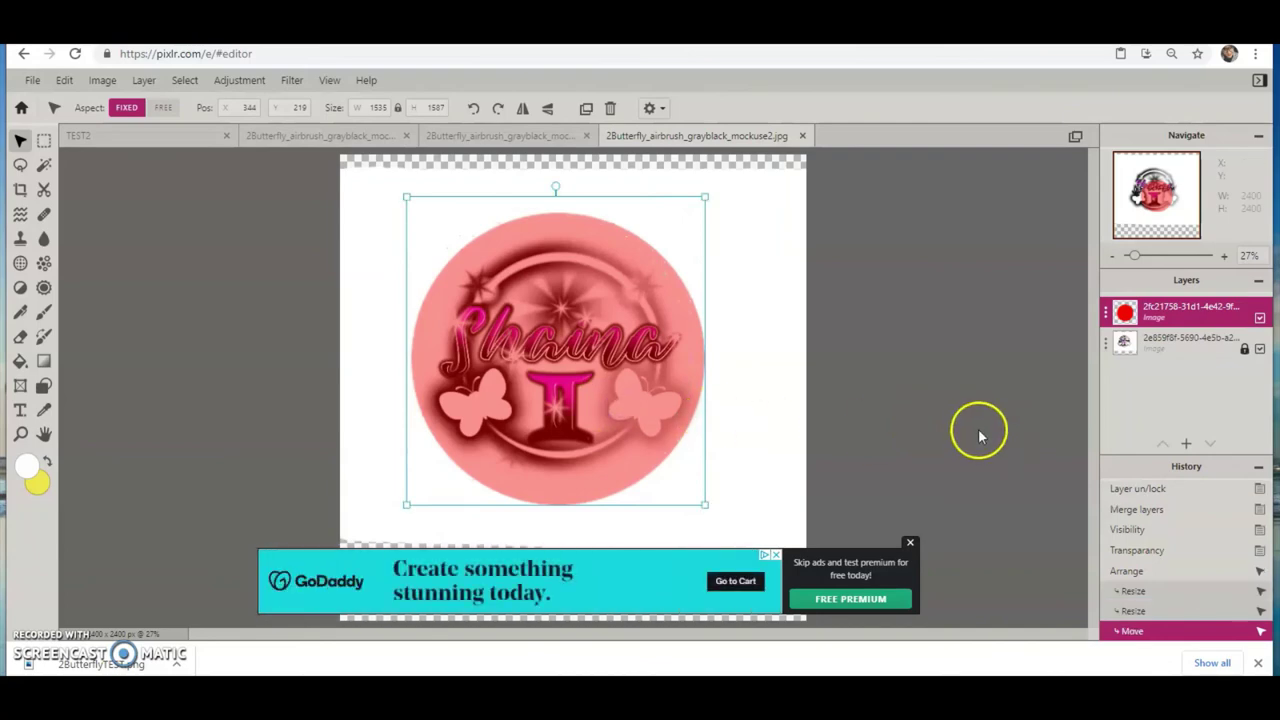
left_click_drag(634, 334, 637, 337)
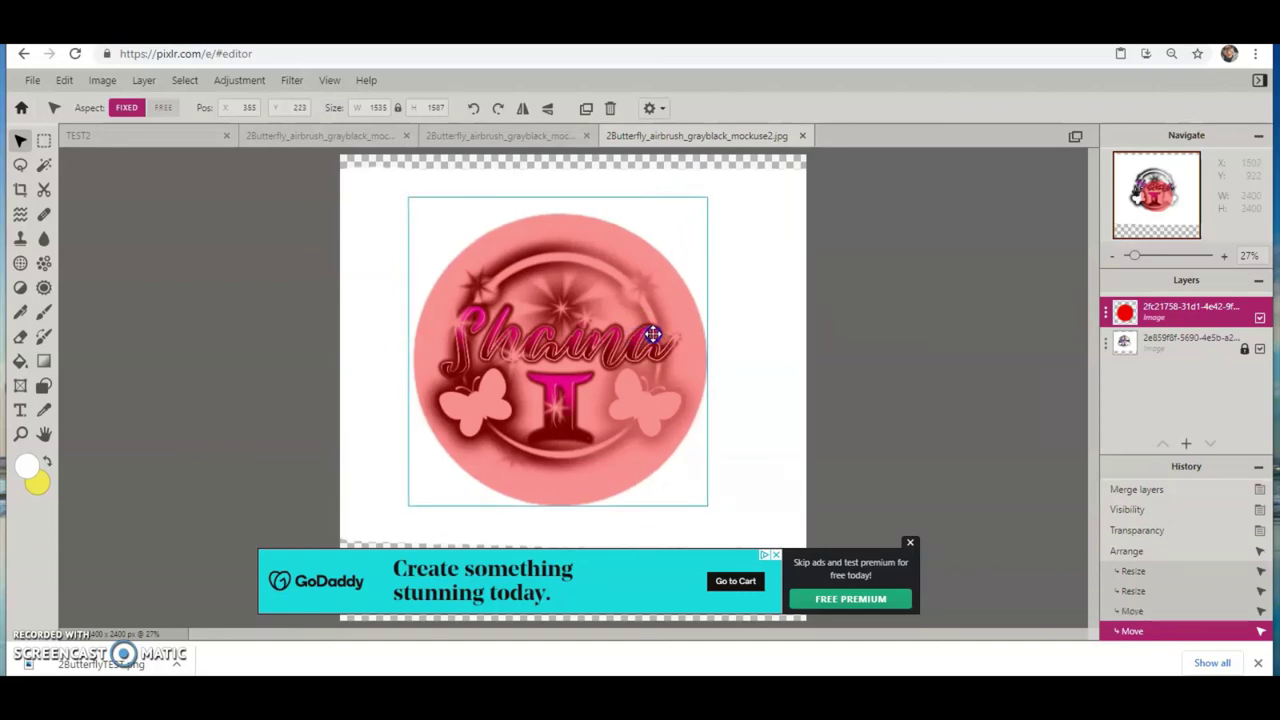
left_click_drag(651, 333, 652, 334)
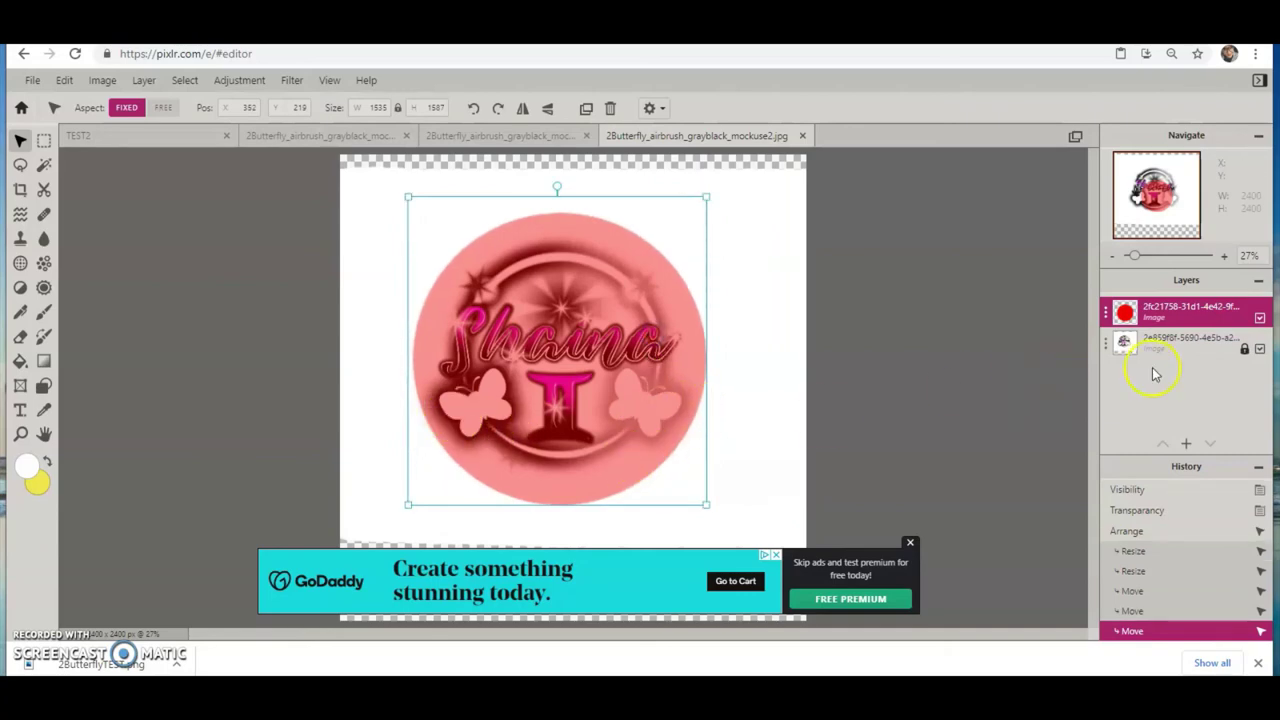
Select the red circle's pixels and unlock the merged design layer.
left_click(182, 80)
left_click(204, 125)
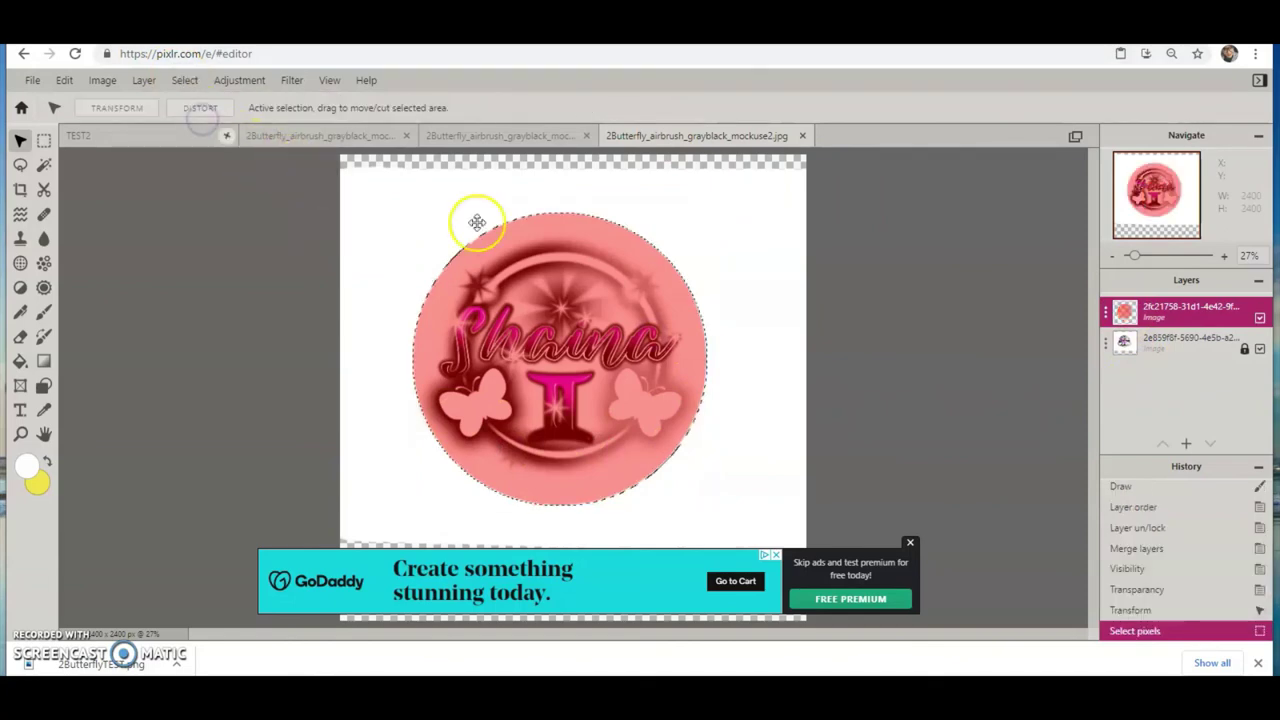
left_click(1243, 349)
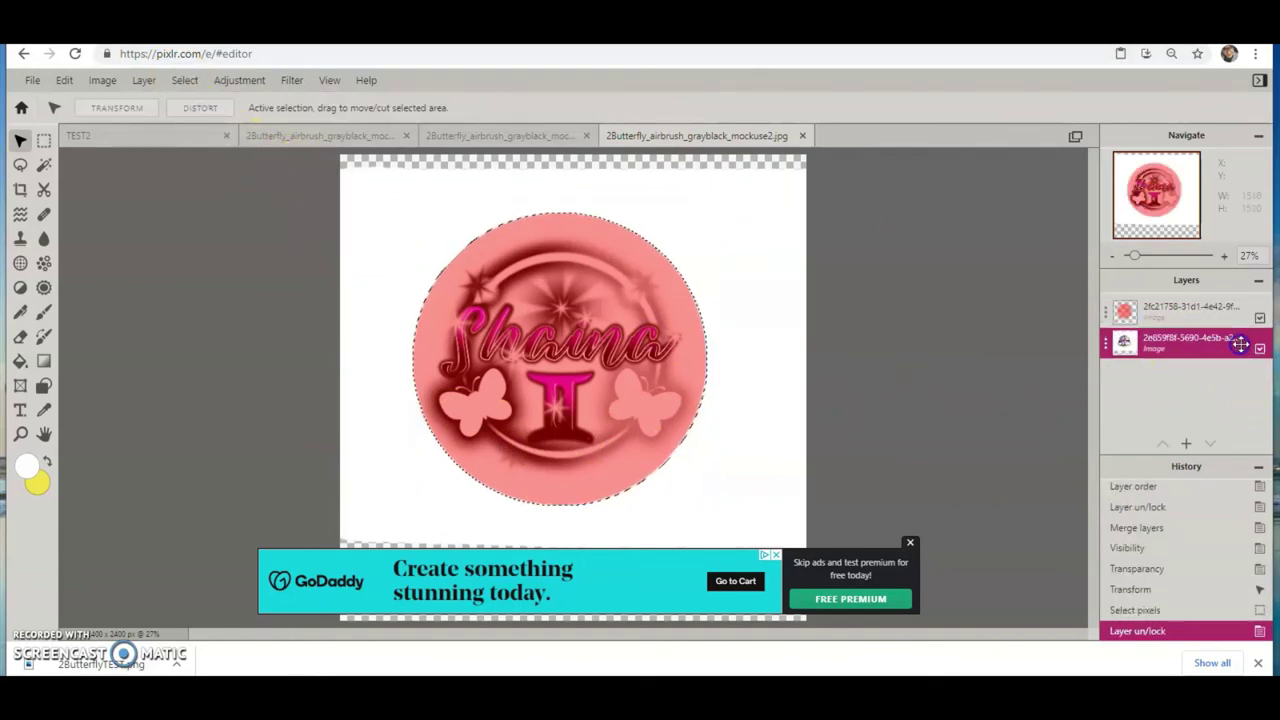
Cut the circular selection out of the merged design layer and hide both the red circle layer and the leftover white layer.
left_click(64, 80)
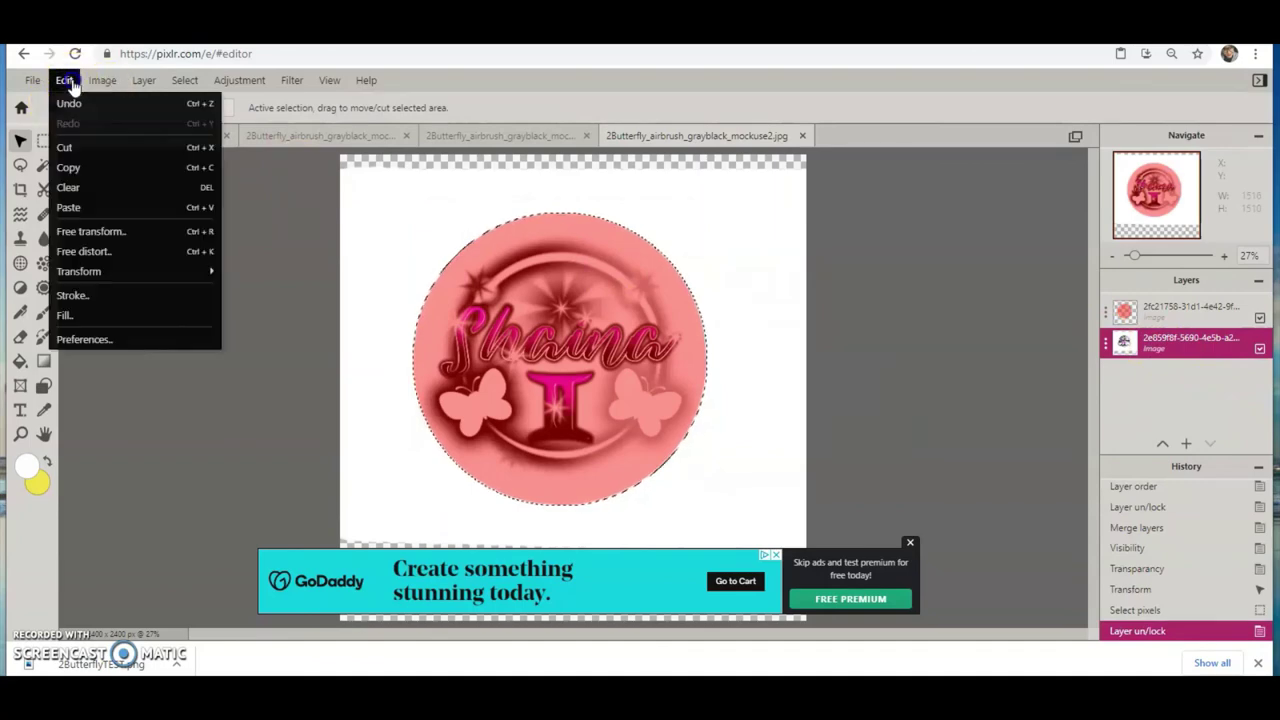
left_click(66, 148)
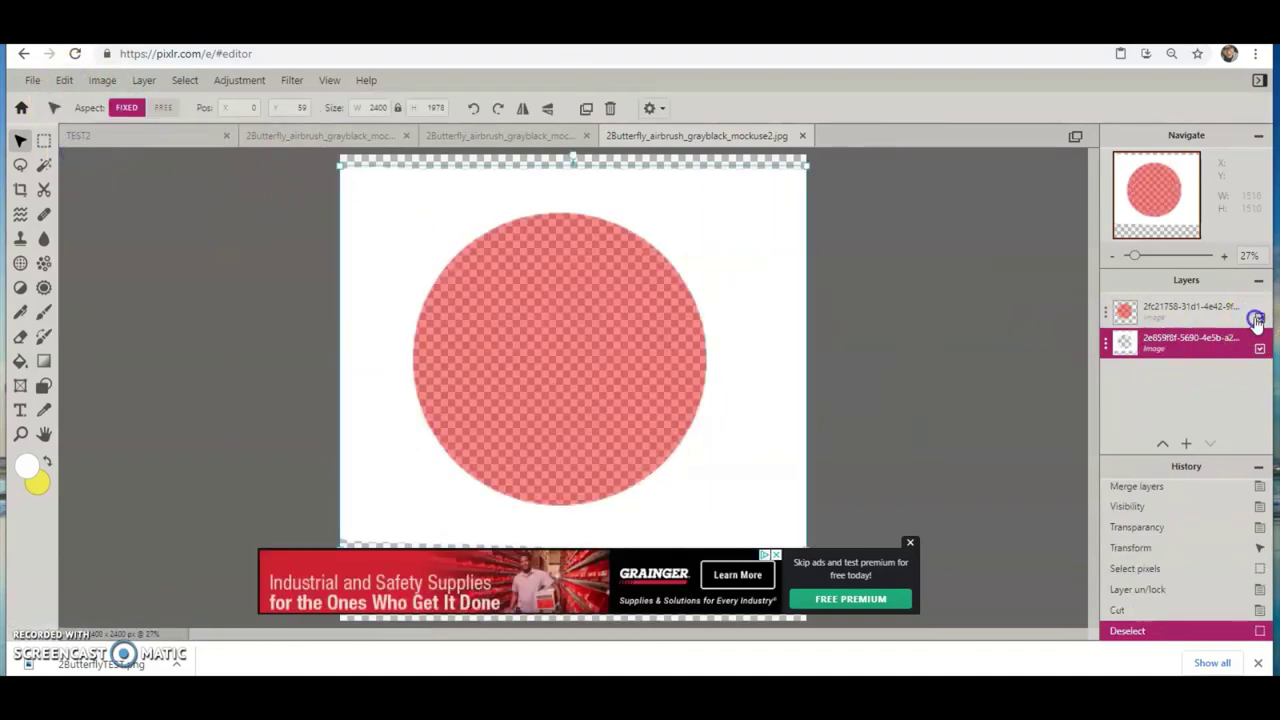
left_click(1259, 318)
left_click(1259, 349)
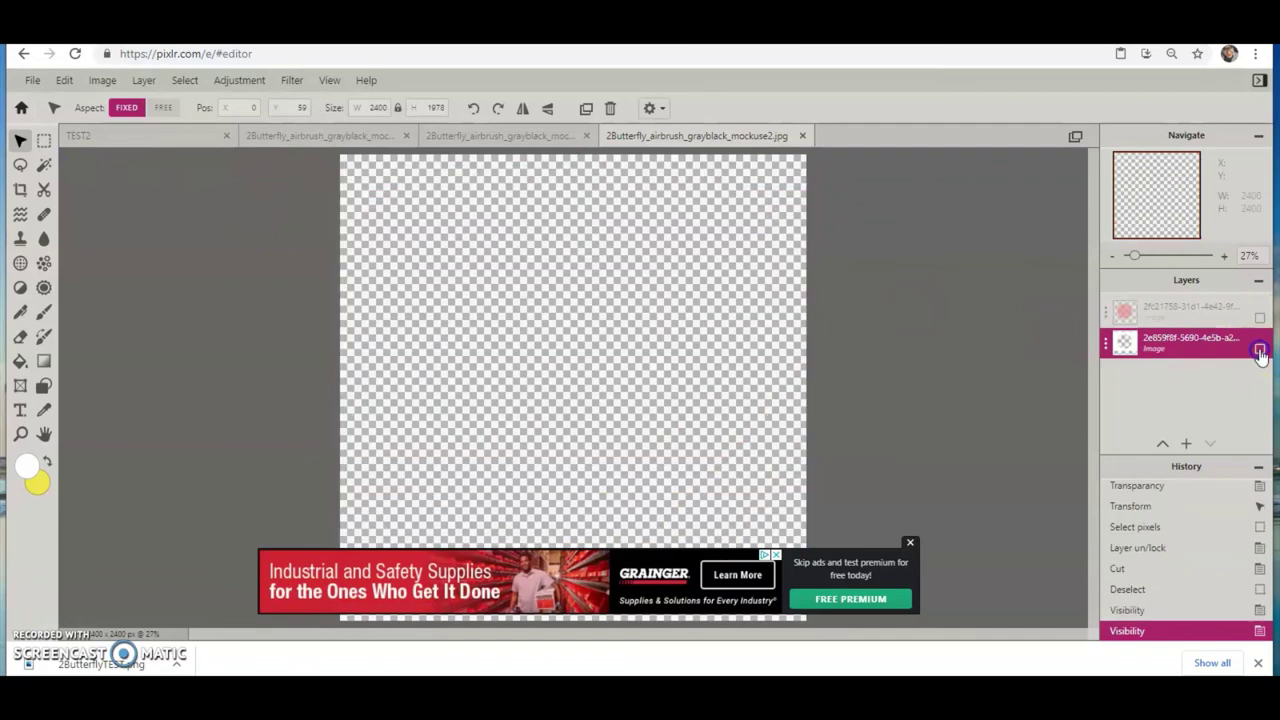
Paste the cut round design as a new layer and move it to about X 231, Y 197 on the canvas.
left_click(64, 80)
left_click(80, 205)
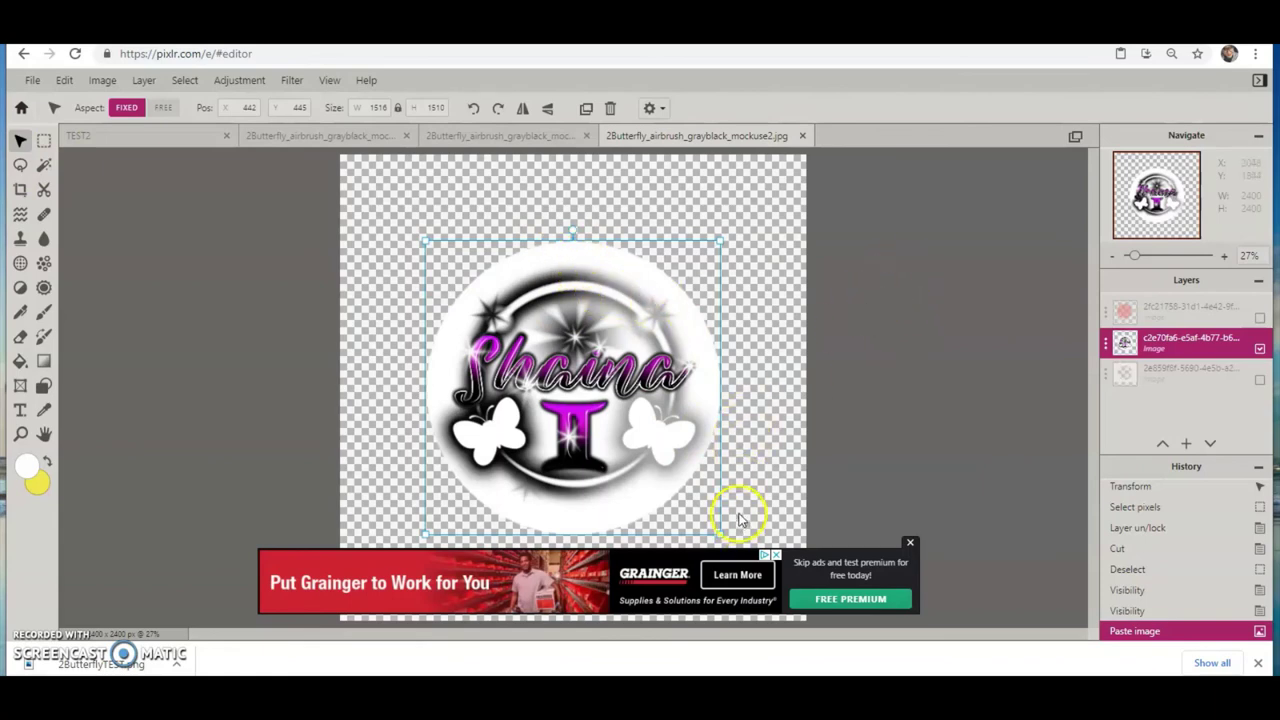
left_click(910, 543)
left_click_drag(700, 357, 623, 317)
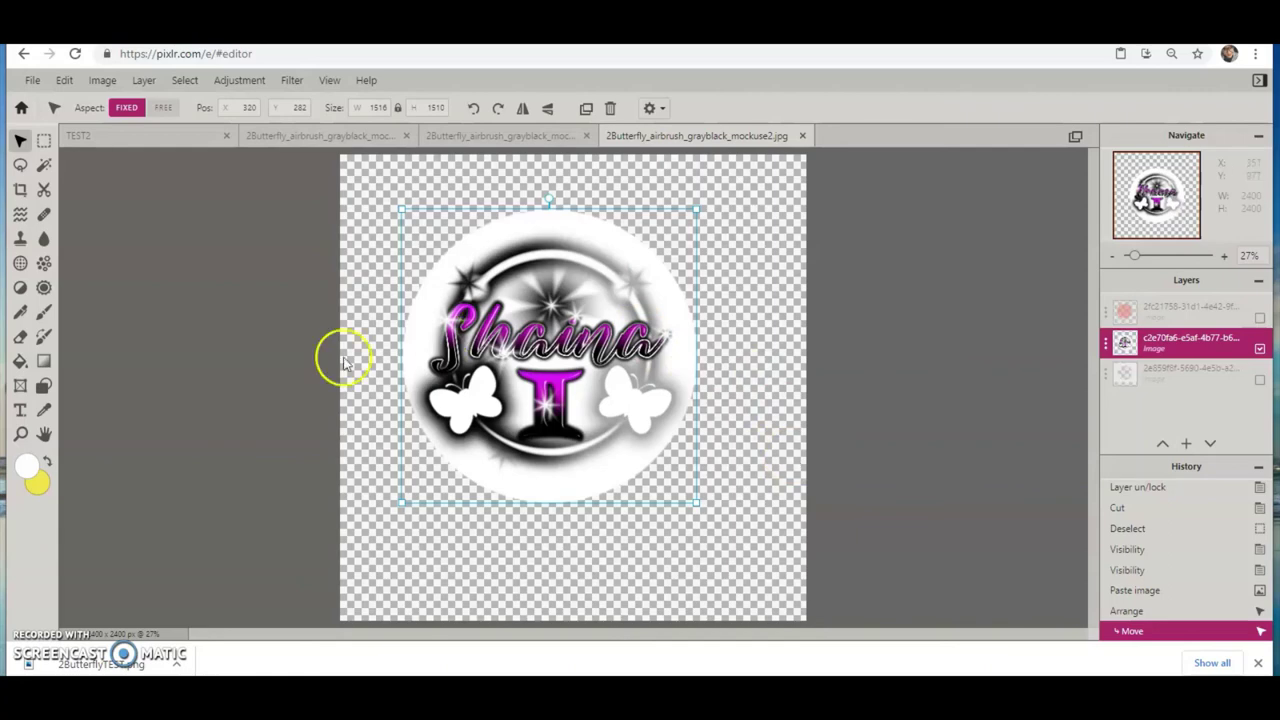
left_click_drag(620, 334, 602, 320)
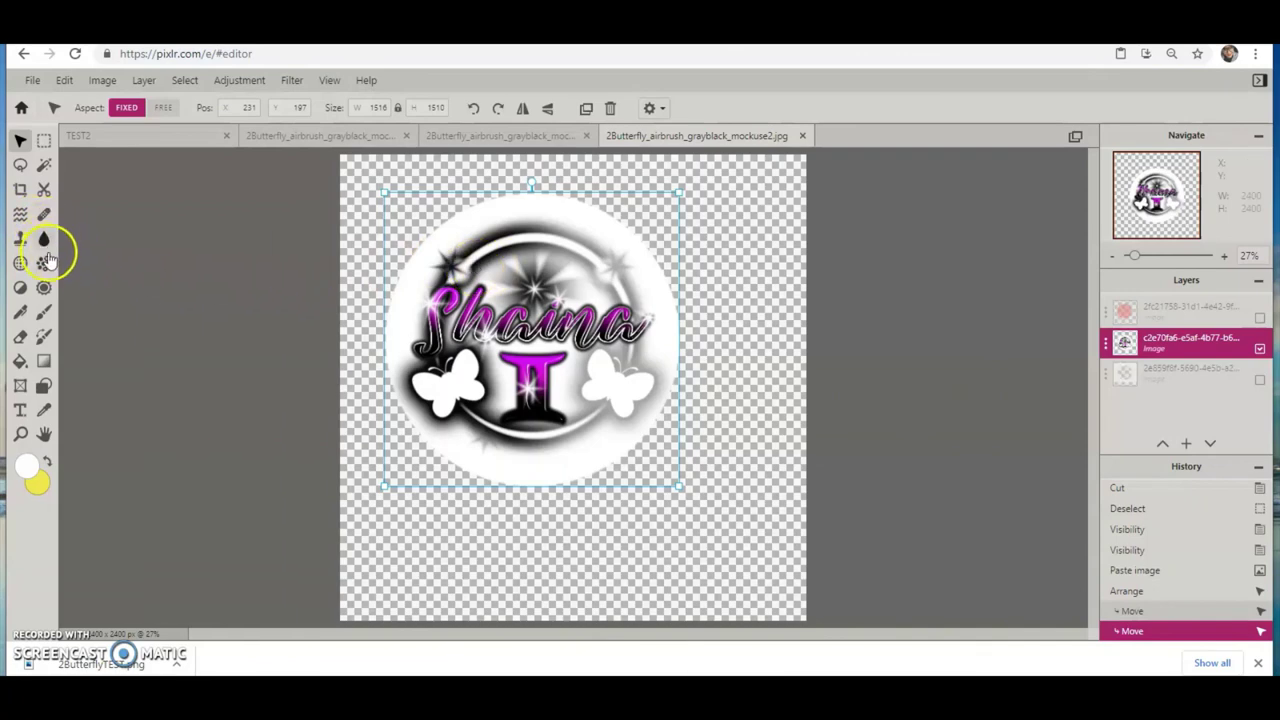
Set the Brush tool's colour to the purple #D40CF5 sampled from the symbol in the middle of the design.
left_click(43, 312)
left_click(27, 463)
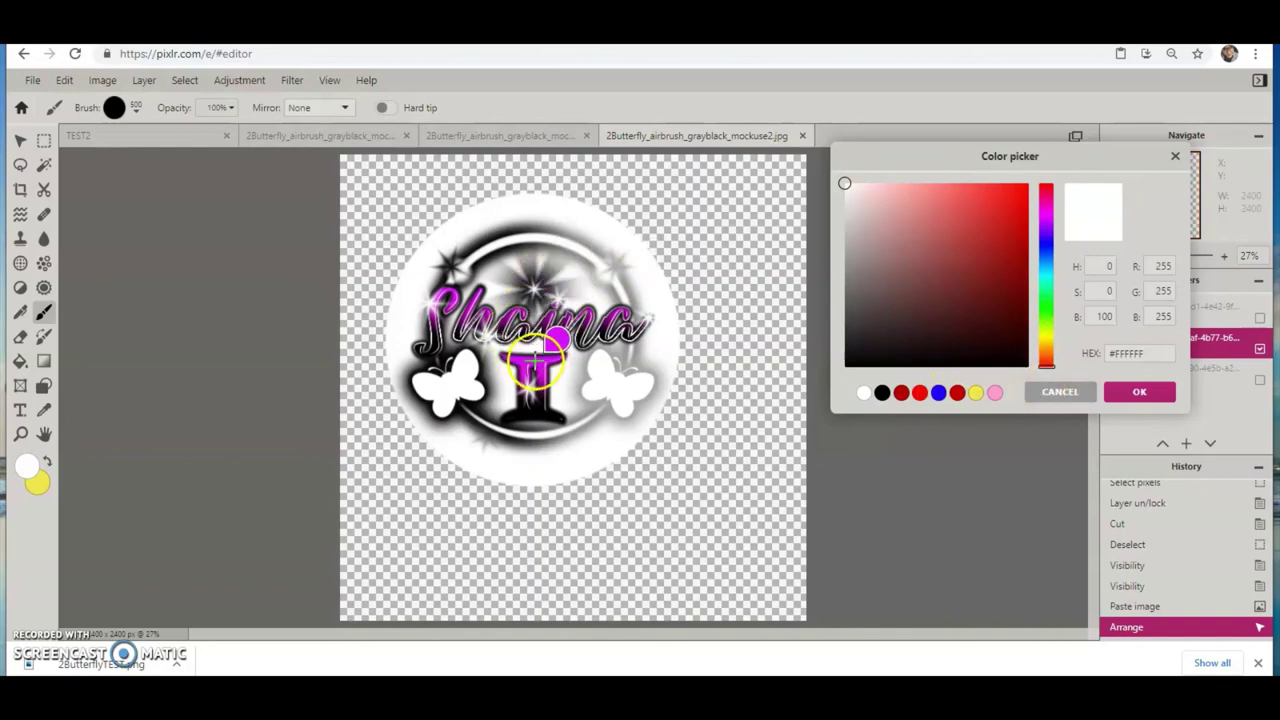
left_click(536, 362)
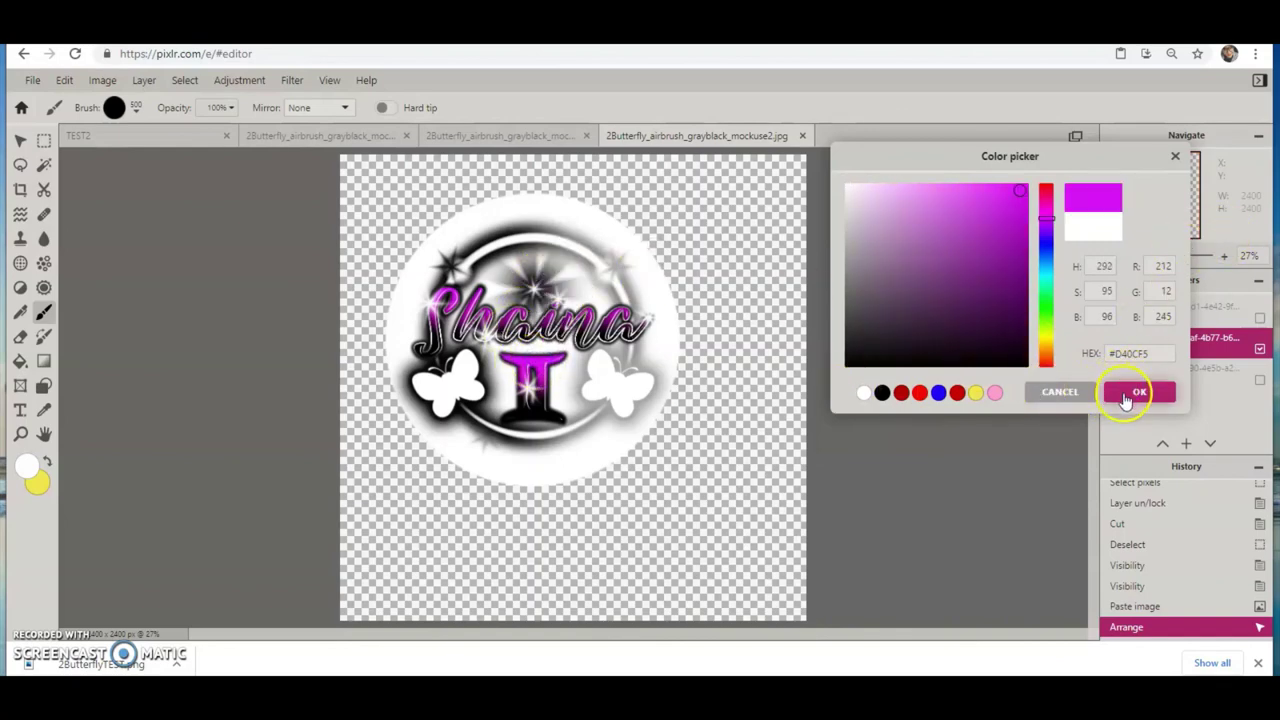
left_click(1137, 394)
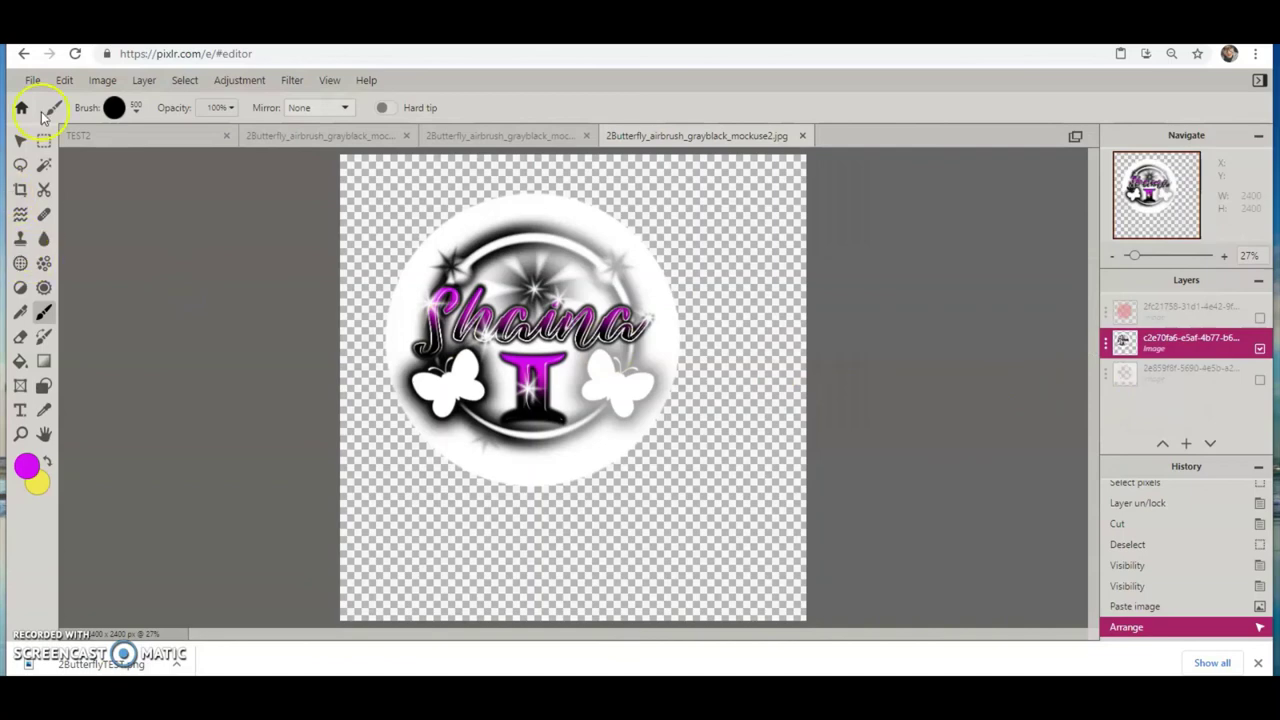
Choose the soft round 70 px brush with 50% softness and dab one purple spot near the round design's upper edge.
left_click(136, 111)
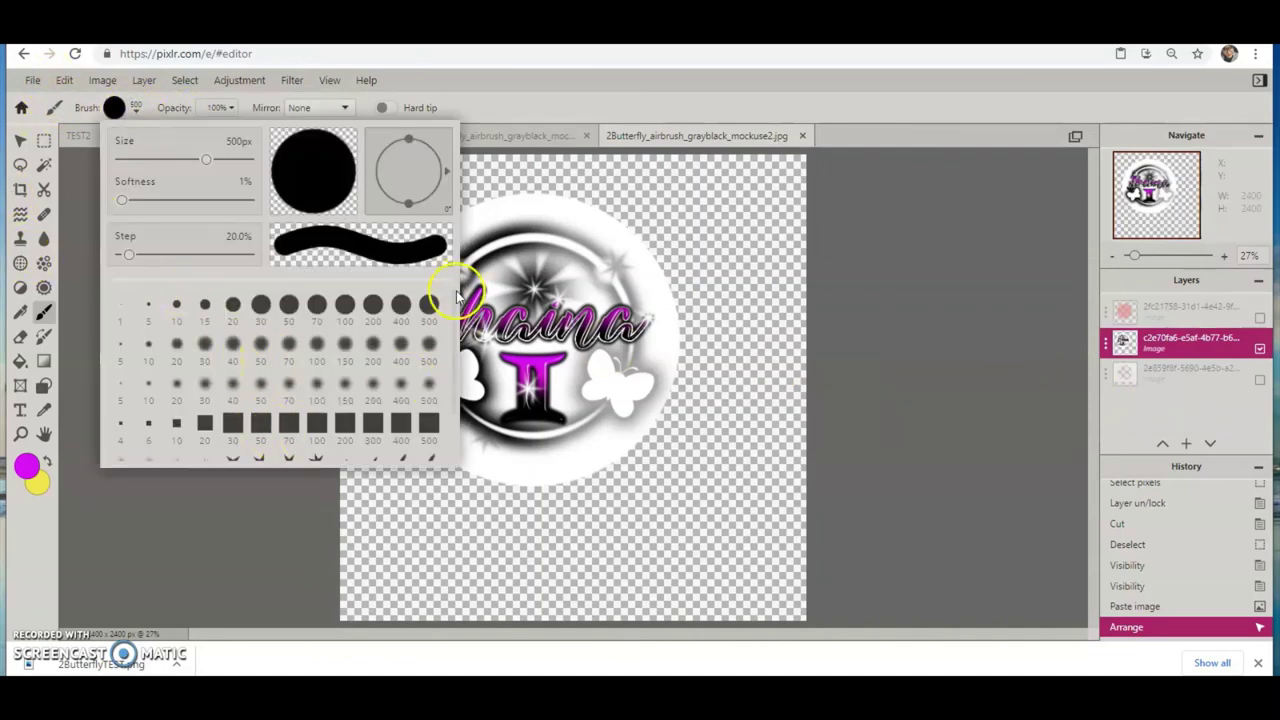
left_click_drag(453, 320, 443, 380)
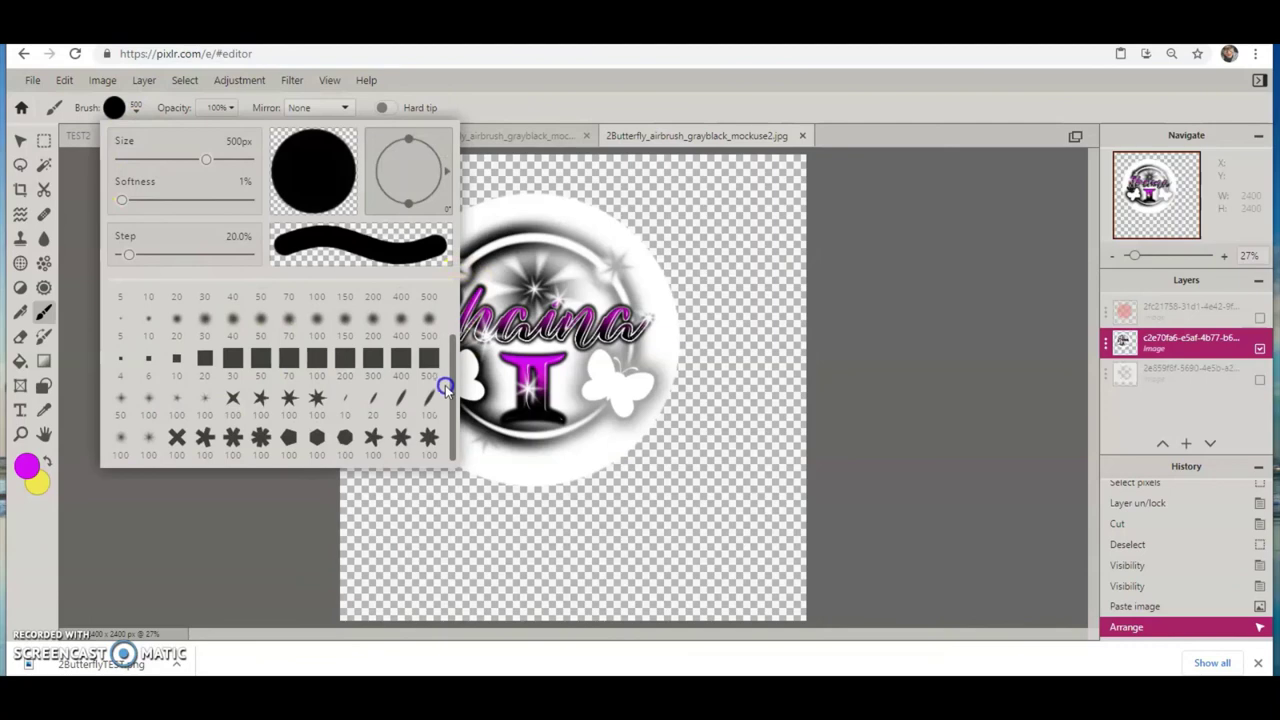
left_click(147, 437)
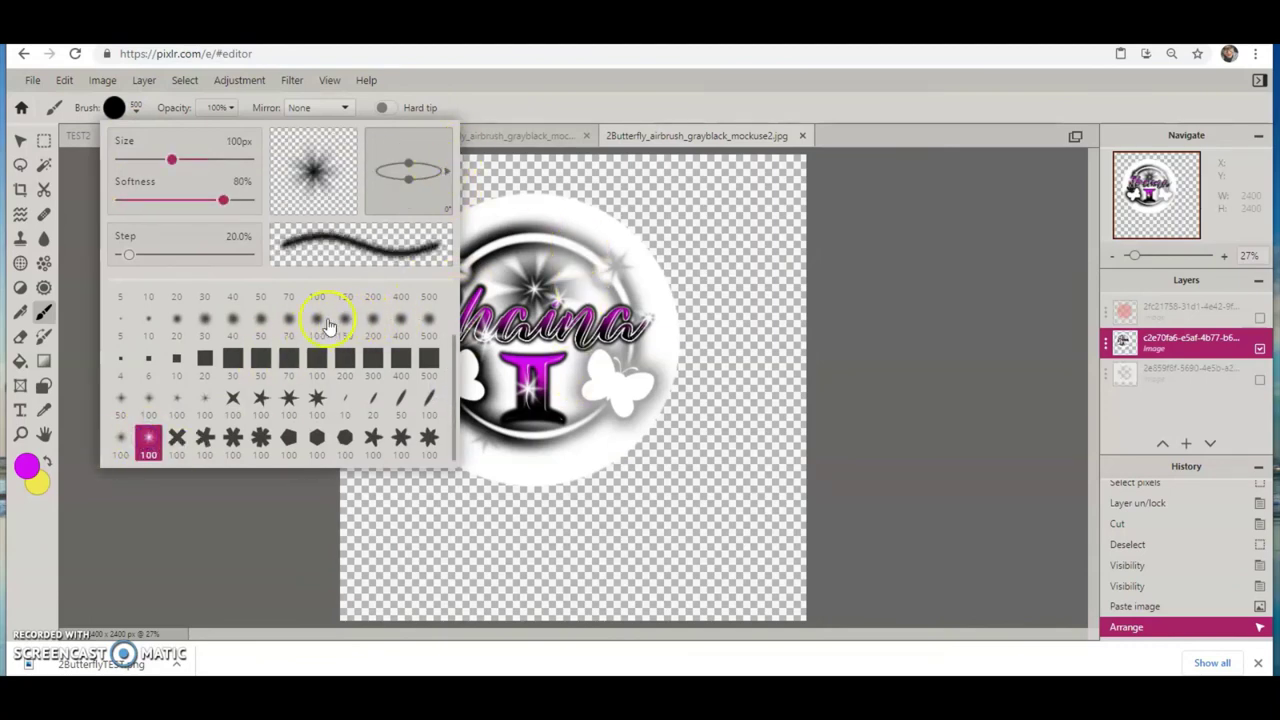
left_click(289, 322)
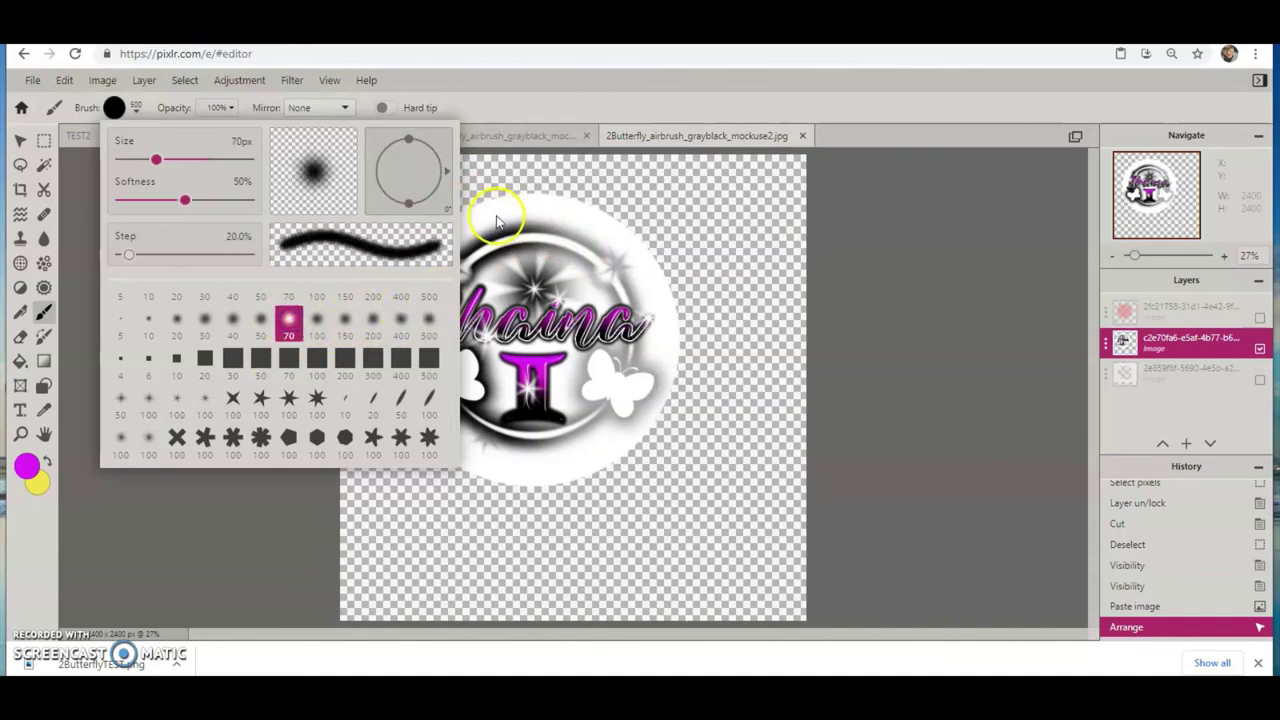
left_click(545, 170)
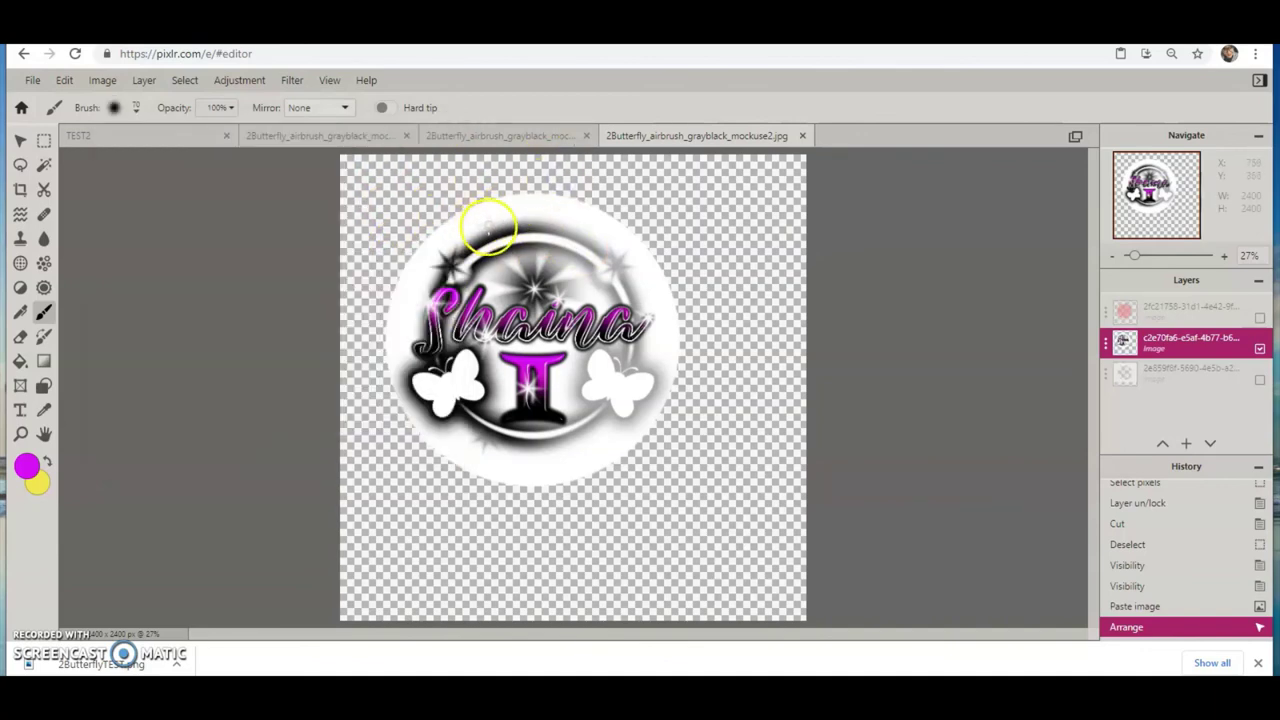
left_click(492, 223)
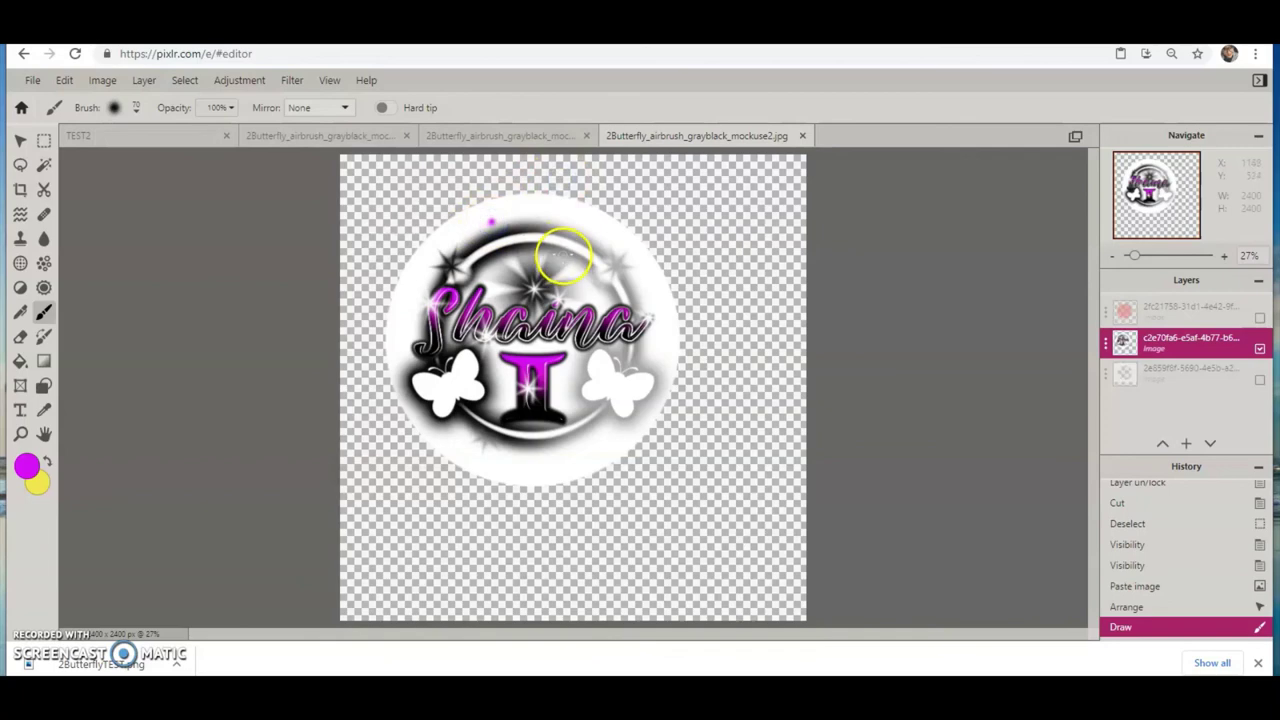
Switch the brush to the 100 px starburst tip with 80% softness.
left_click(119, 109)
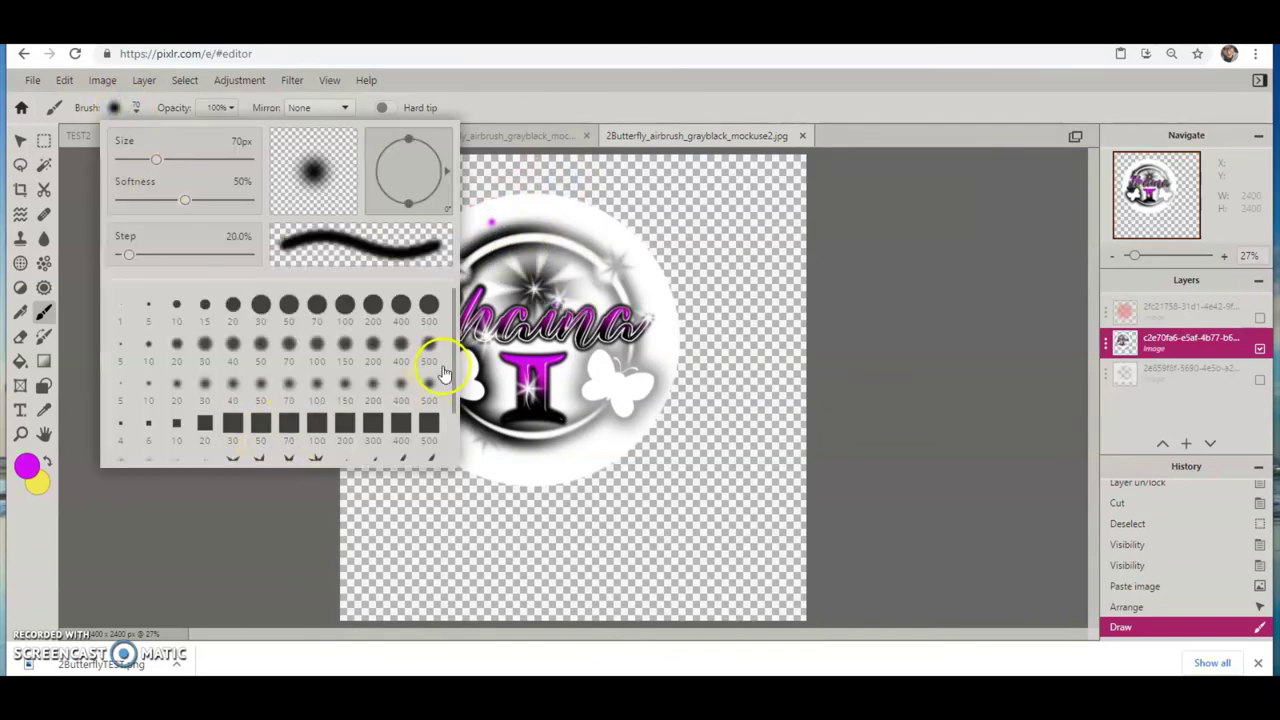
left_click_drag(455, 405, 443, 457)
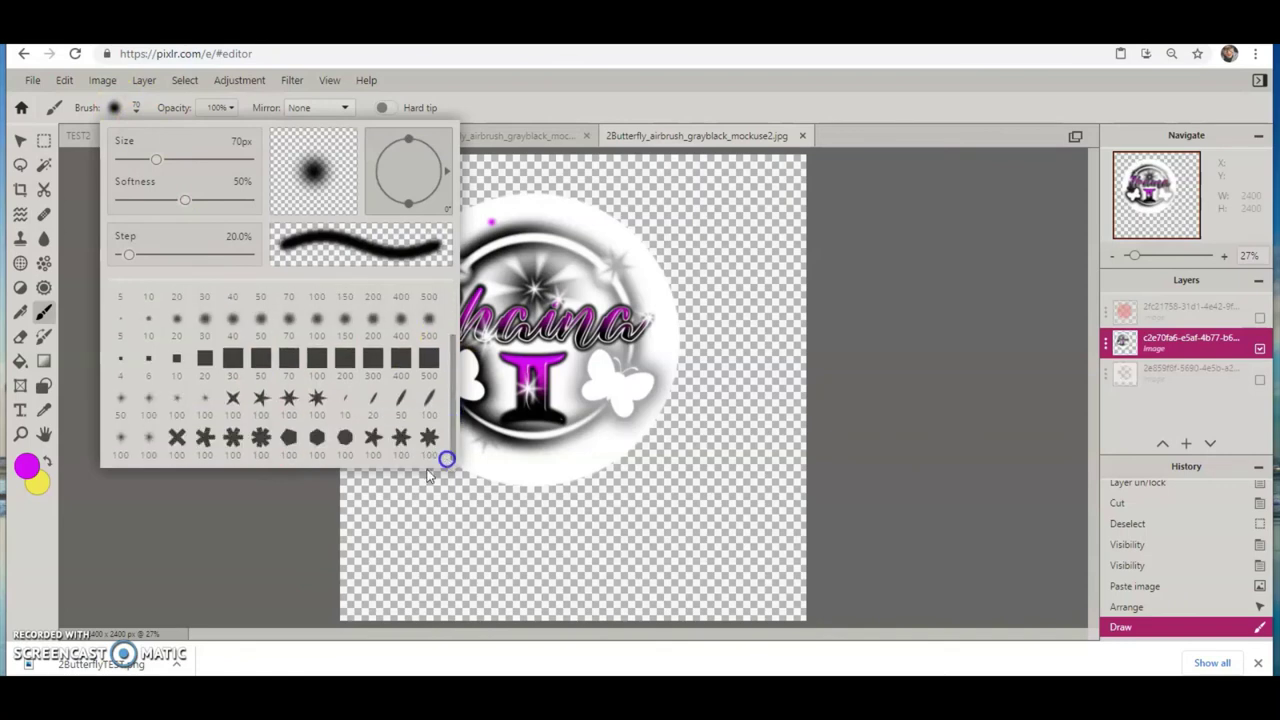
left_click(147, 438)
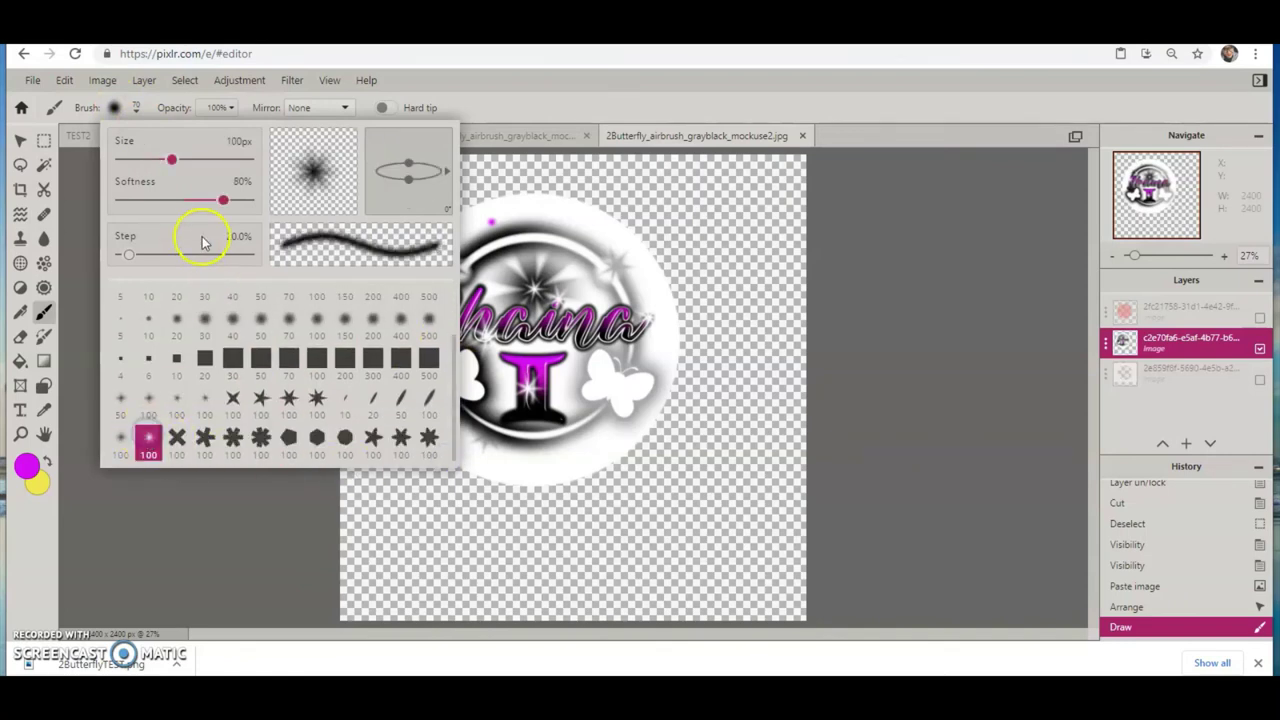
left_click(547, 175)
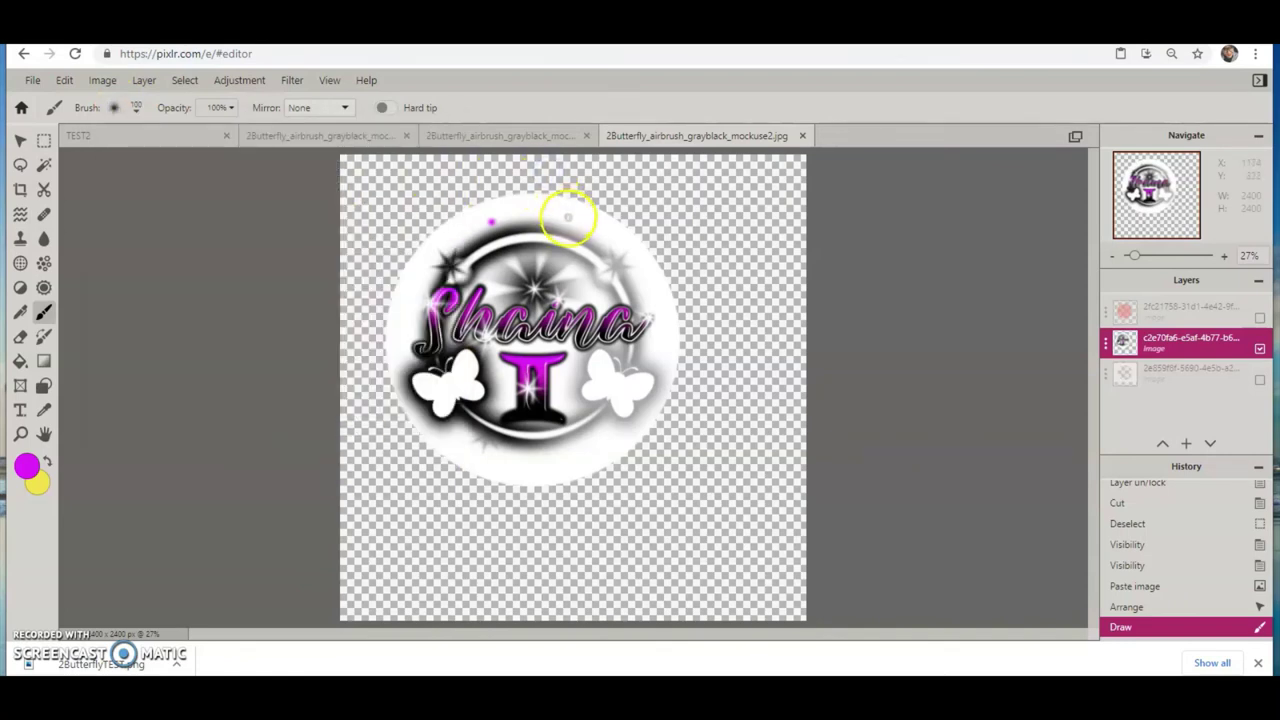
Dab four small purple starbursts around the outer edge of the round design.
left_click(566, 217)
left_click(591, 467)
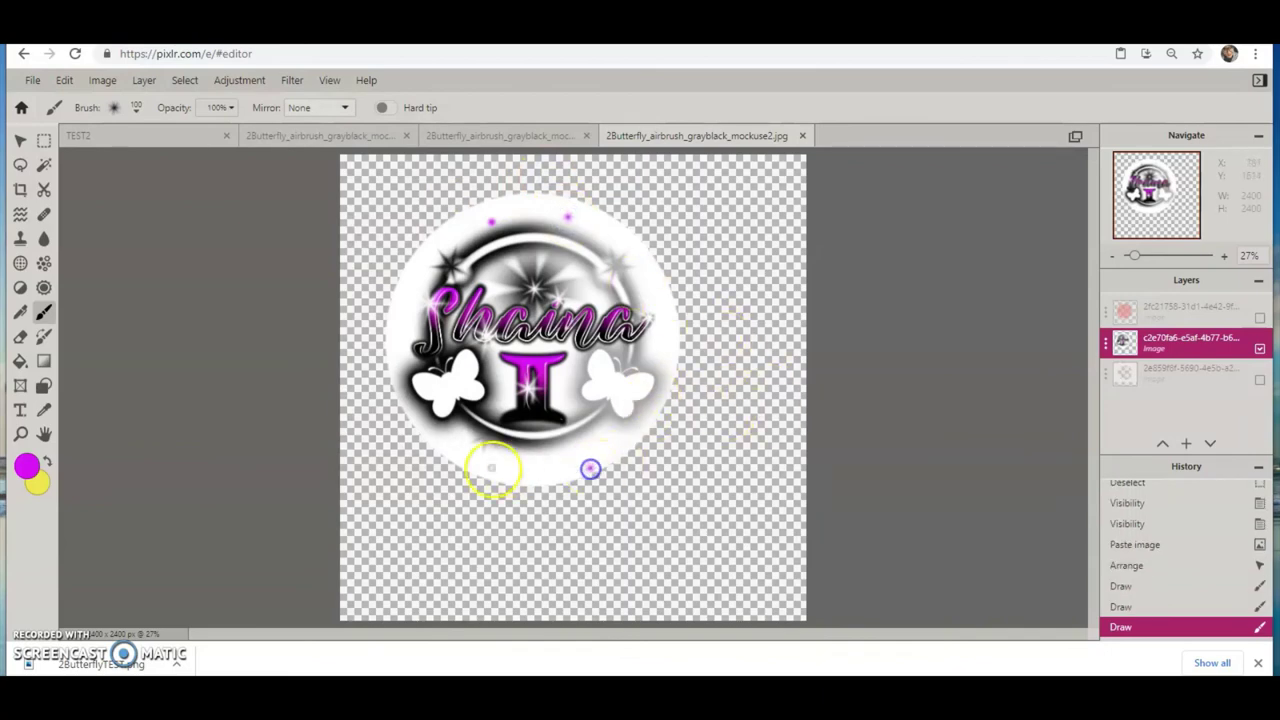
left_click(388, 316)
left_click(640, 256)
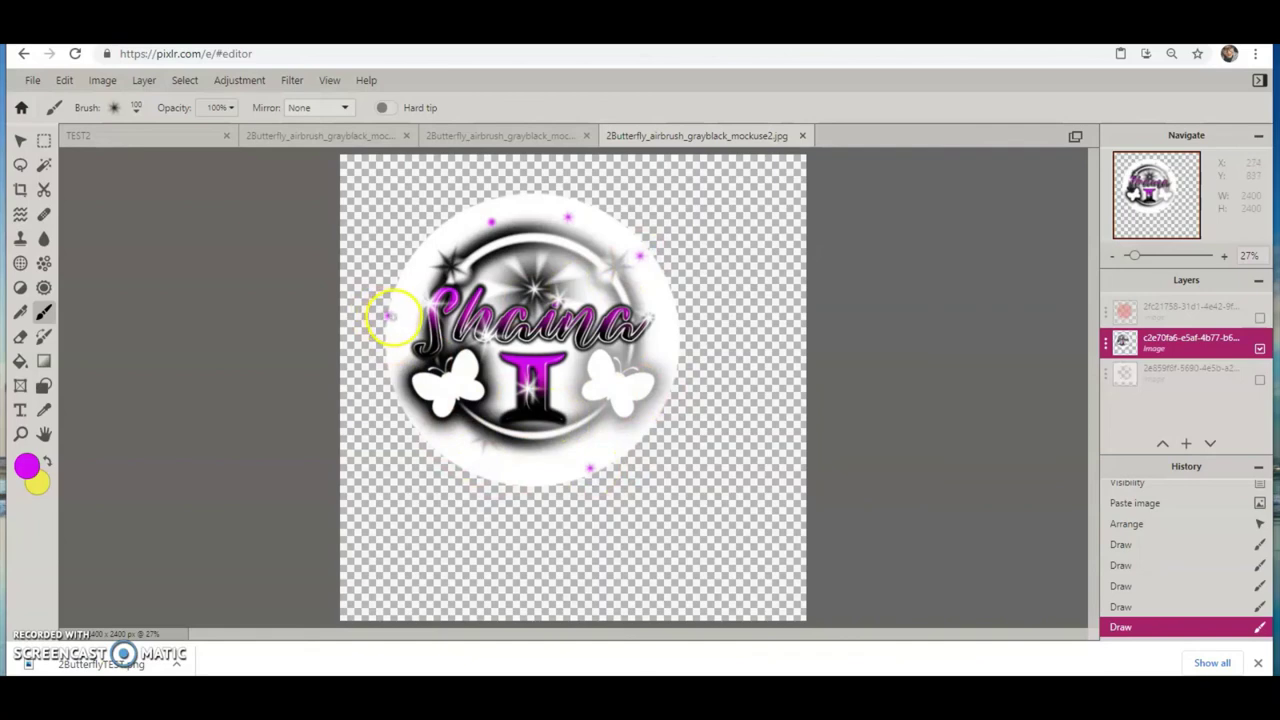
Undo all the purple brush dabs, keeping the round design at its moved position.
right_click(515, 457)
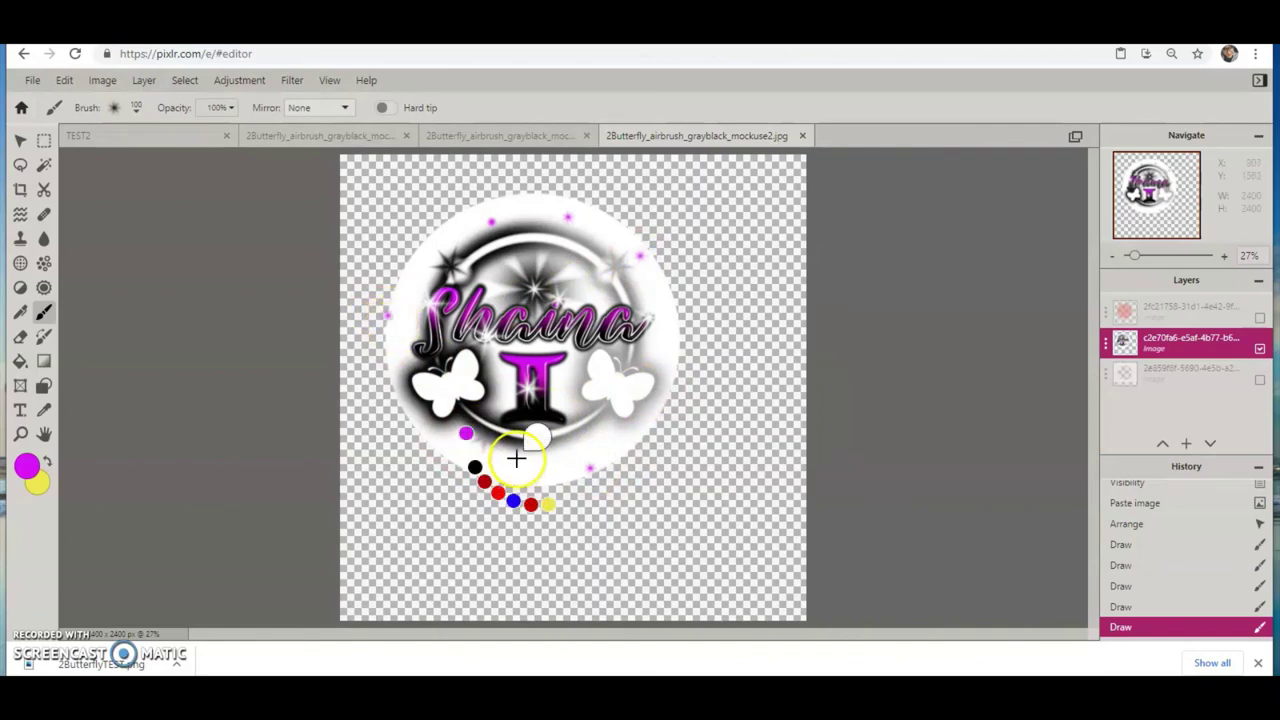
key("ctrl+z")
key("ctrl+z")
key("ctrl+z")
key("ctrl+z")
key("ctrl+z")
key("ctrl+z")
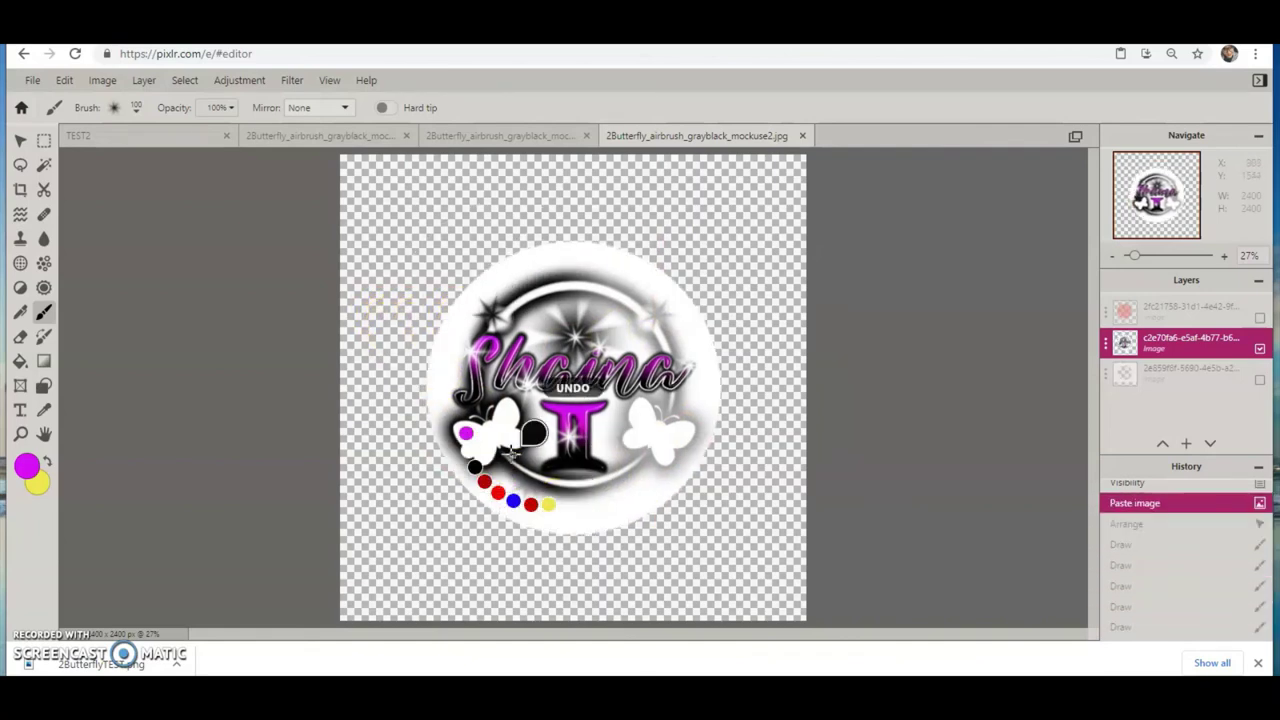
right_click(432, 378)
key("ctrl+y")
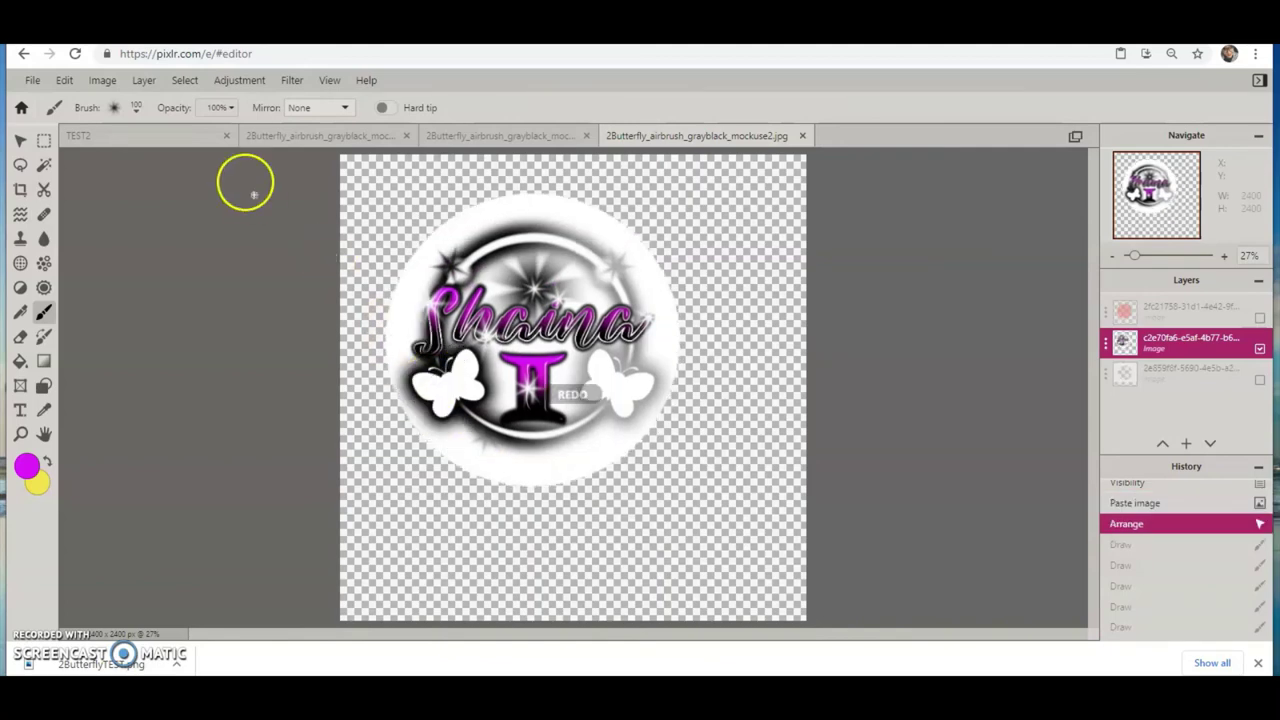
Enlarge the starburst brush to about 640 px and paint three purple starbursts on the ring's upper right, lower right and upper left.
left_click(136, 108)
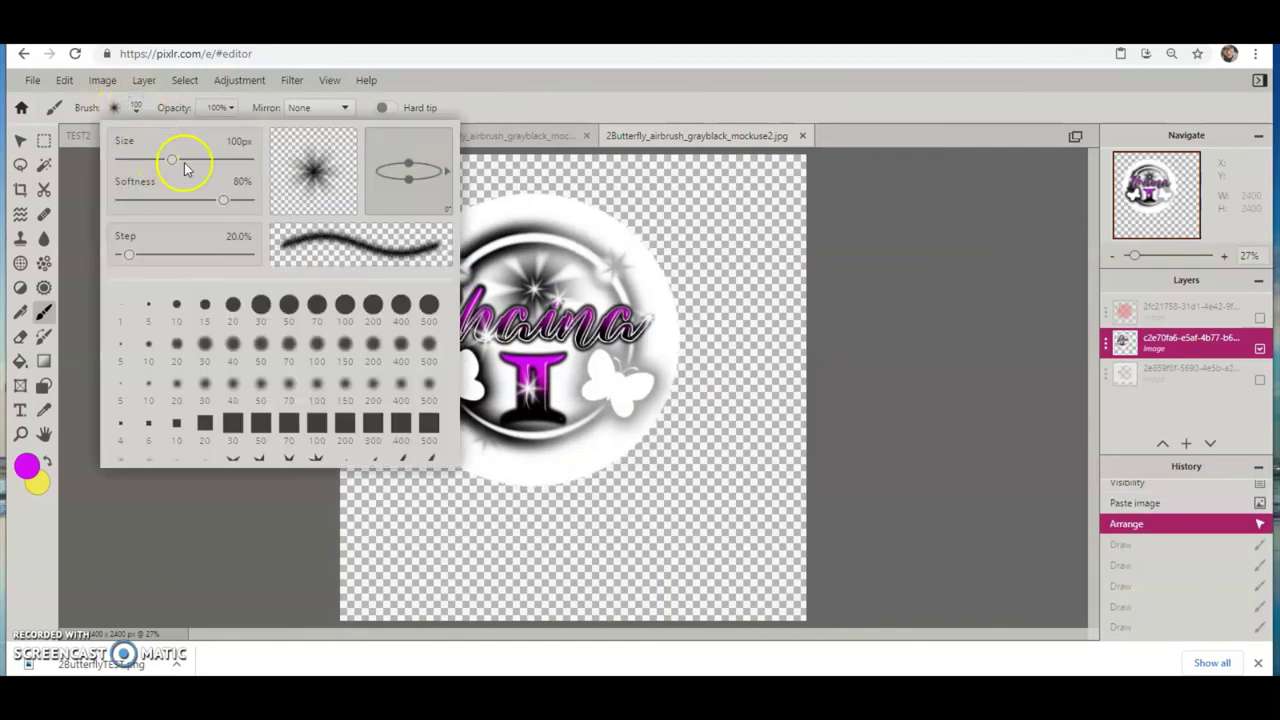
left_click_drag(175, 165, 221, 163)
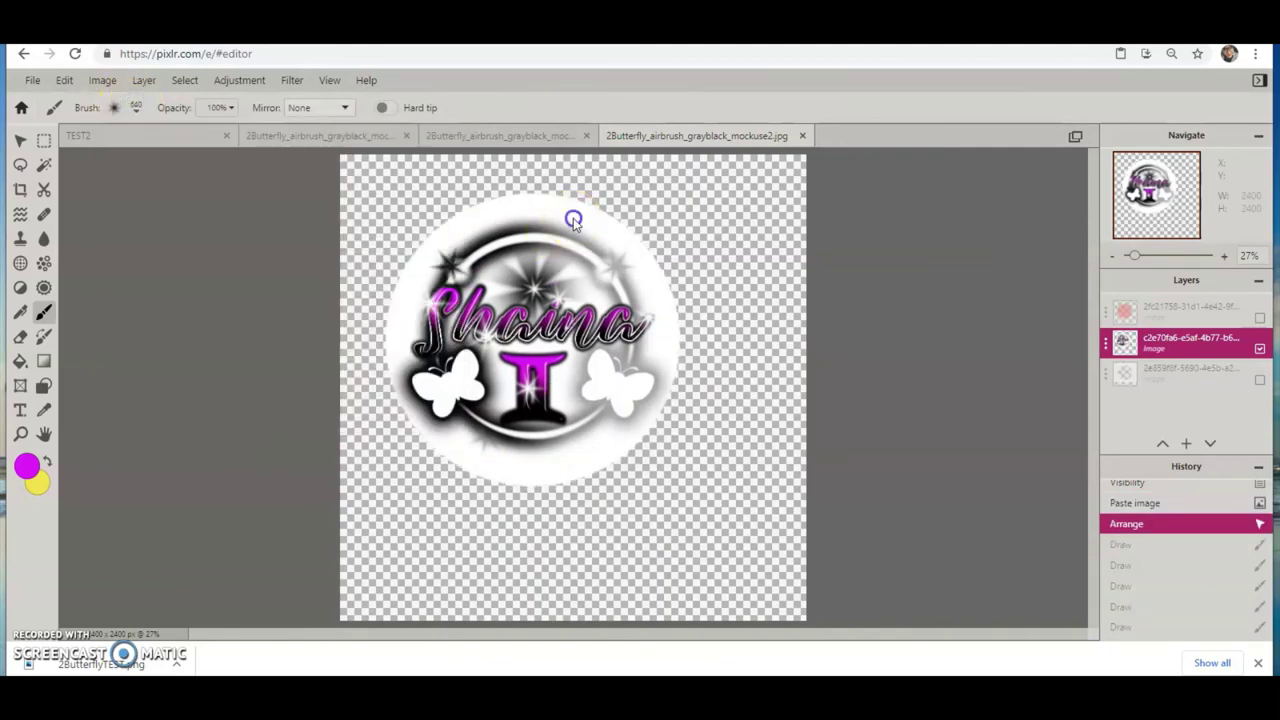
left_click(565, 222)
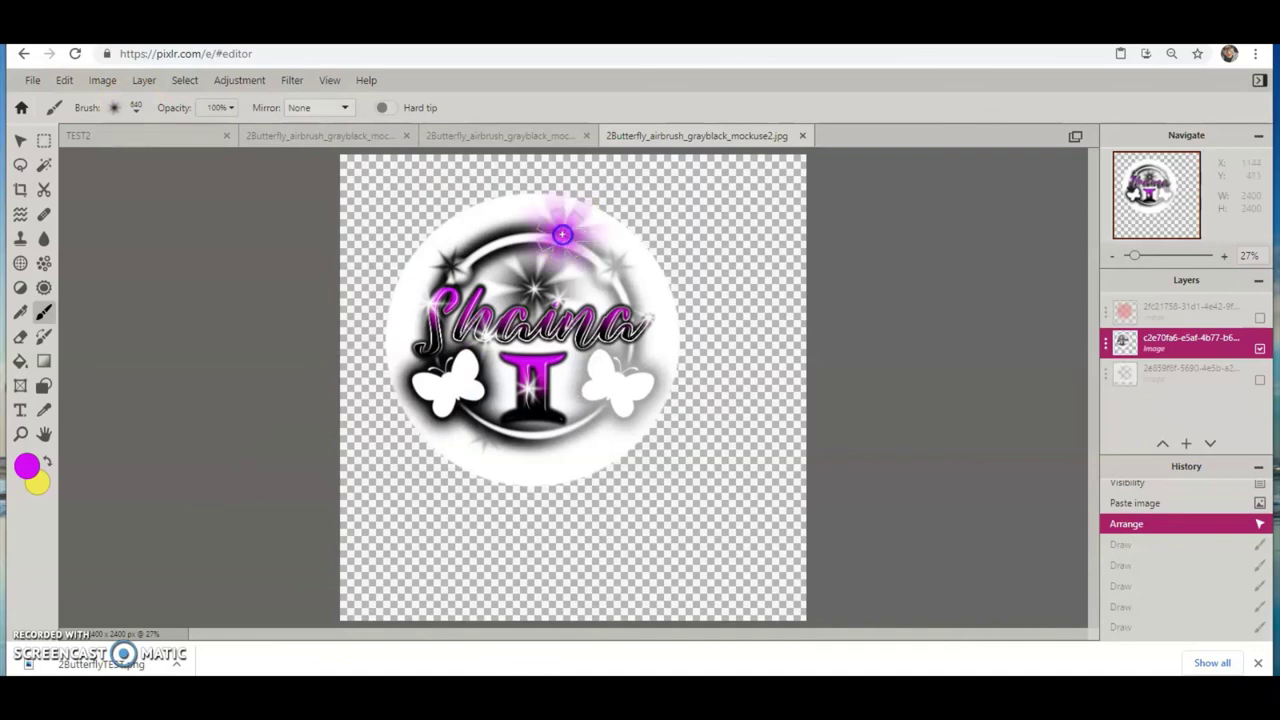
left_click(588, 437)
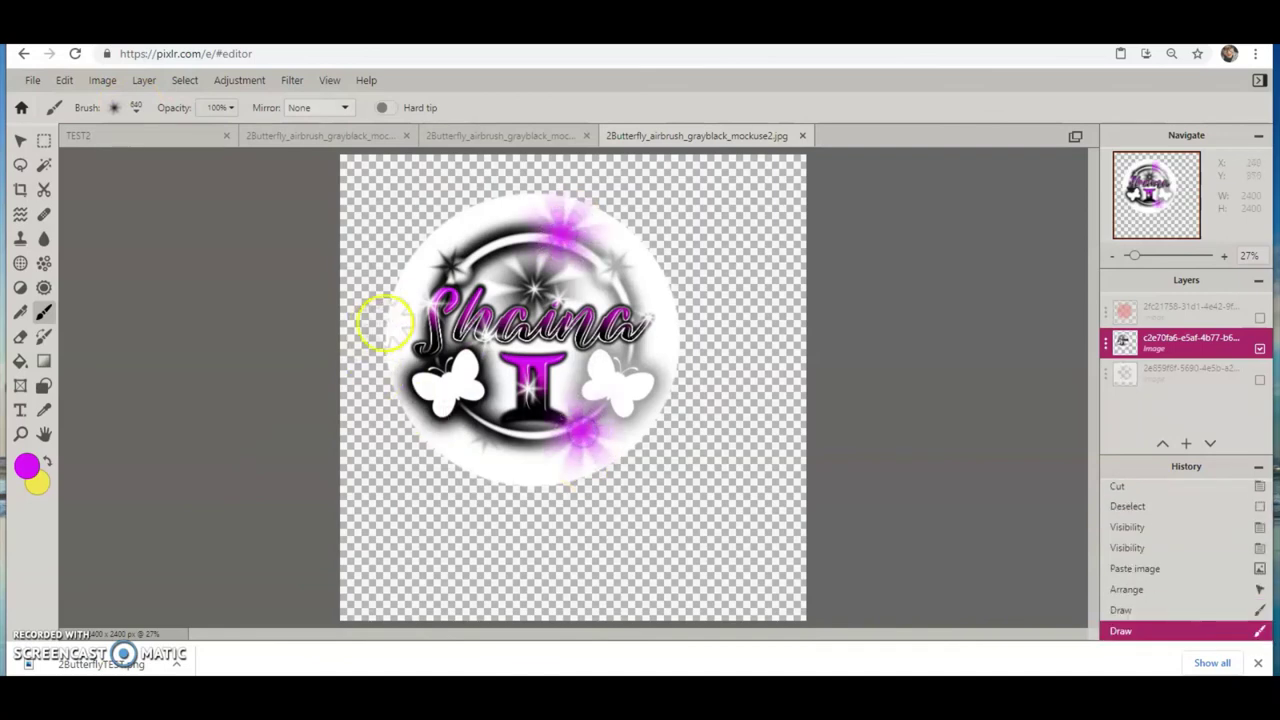
left_click(441, 291)
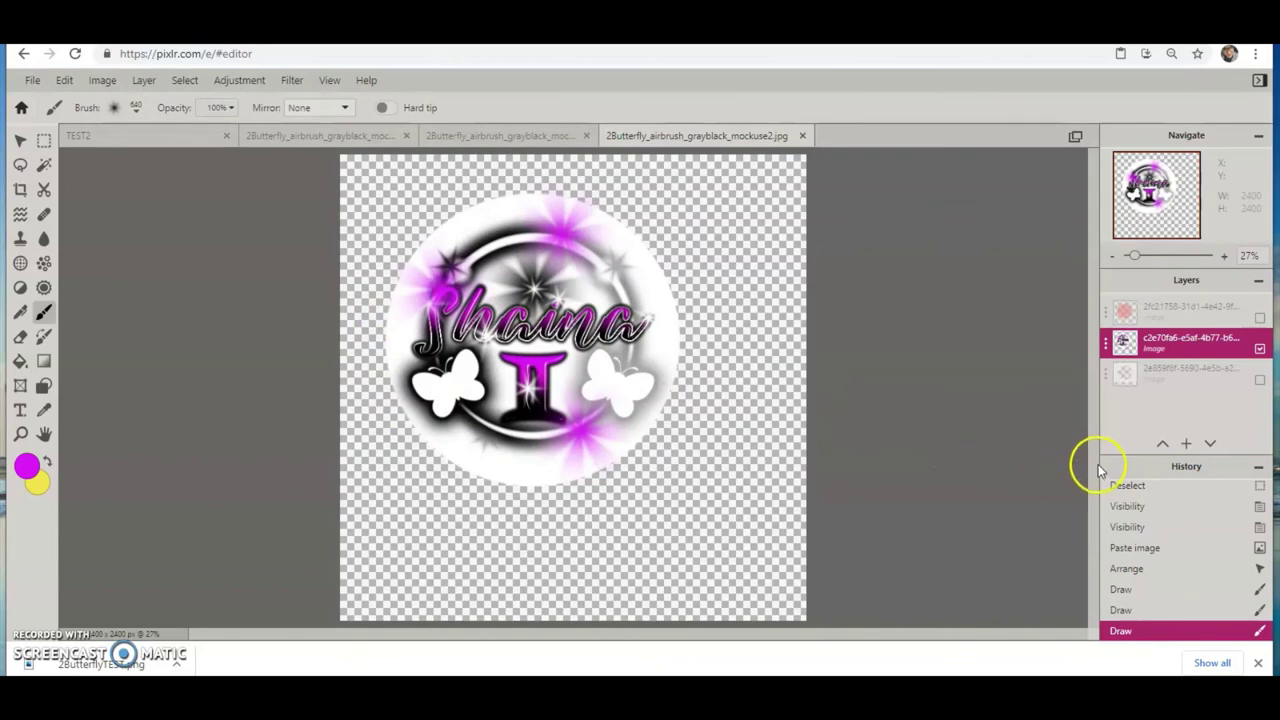